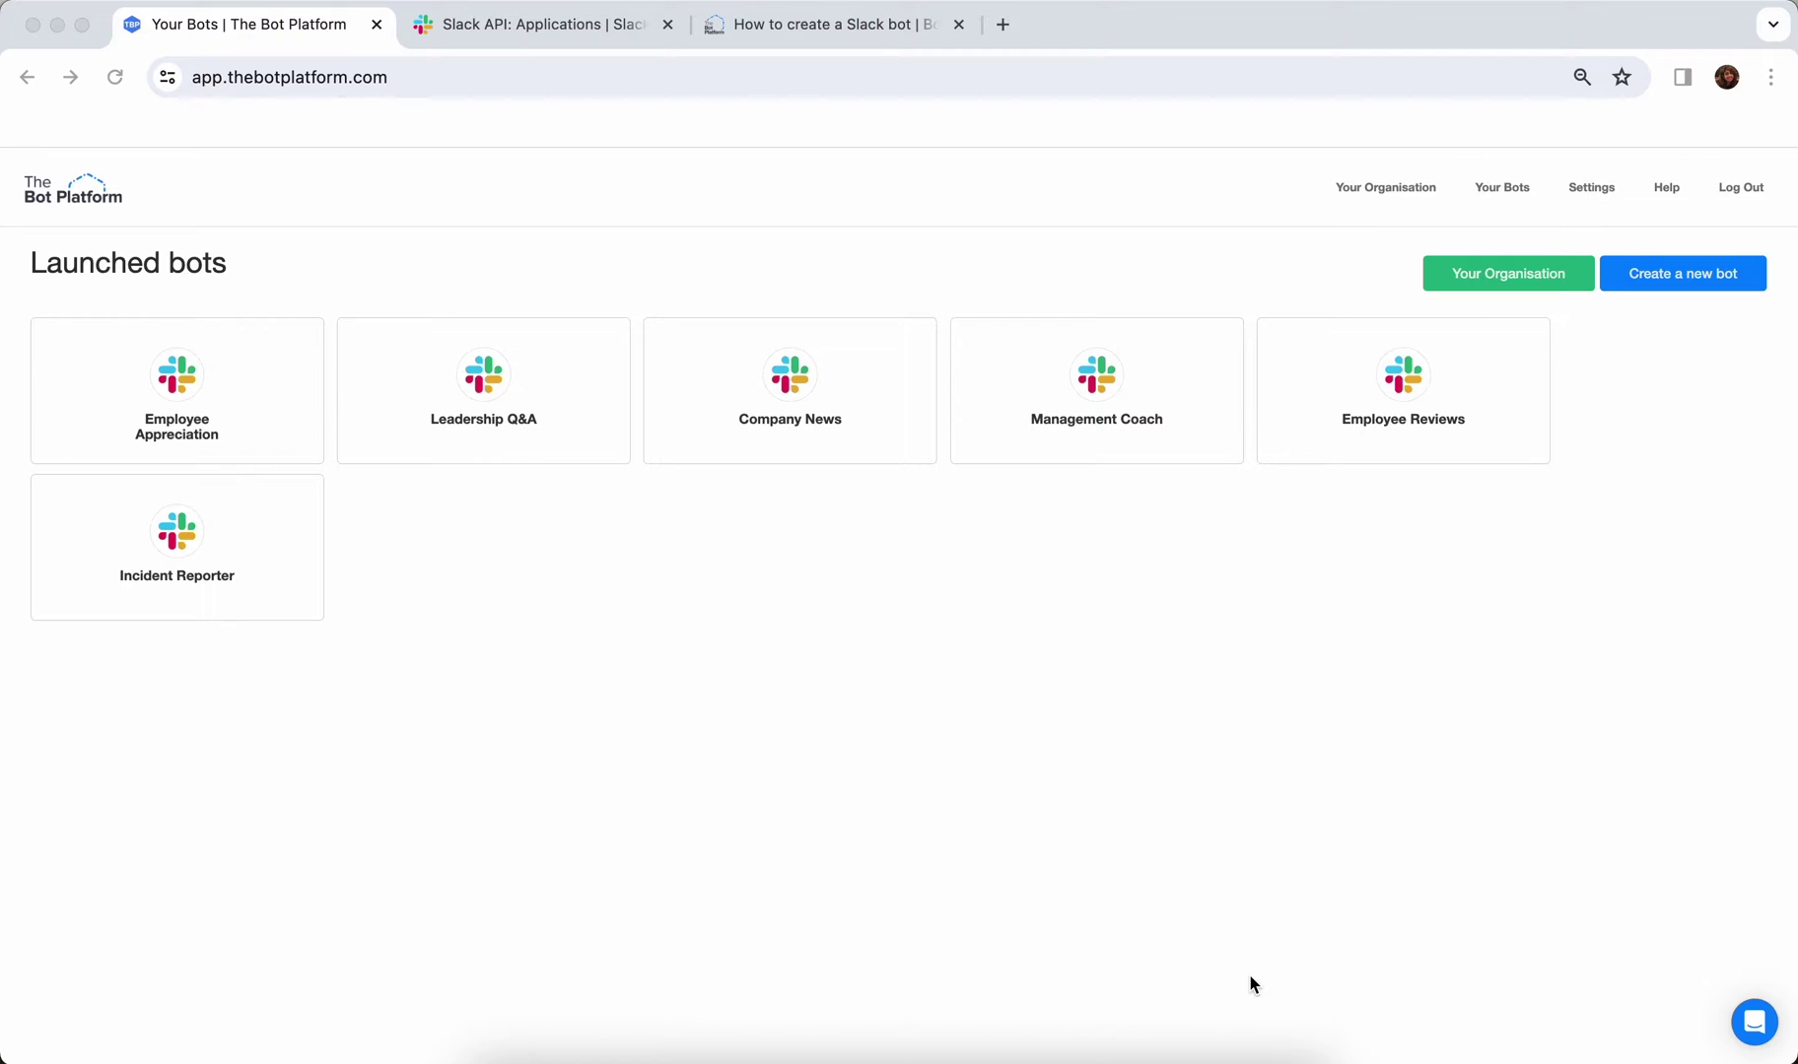
Look over the existing Slack apps, then open the 'How to create a Slack bot' article
click(558, 27)
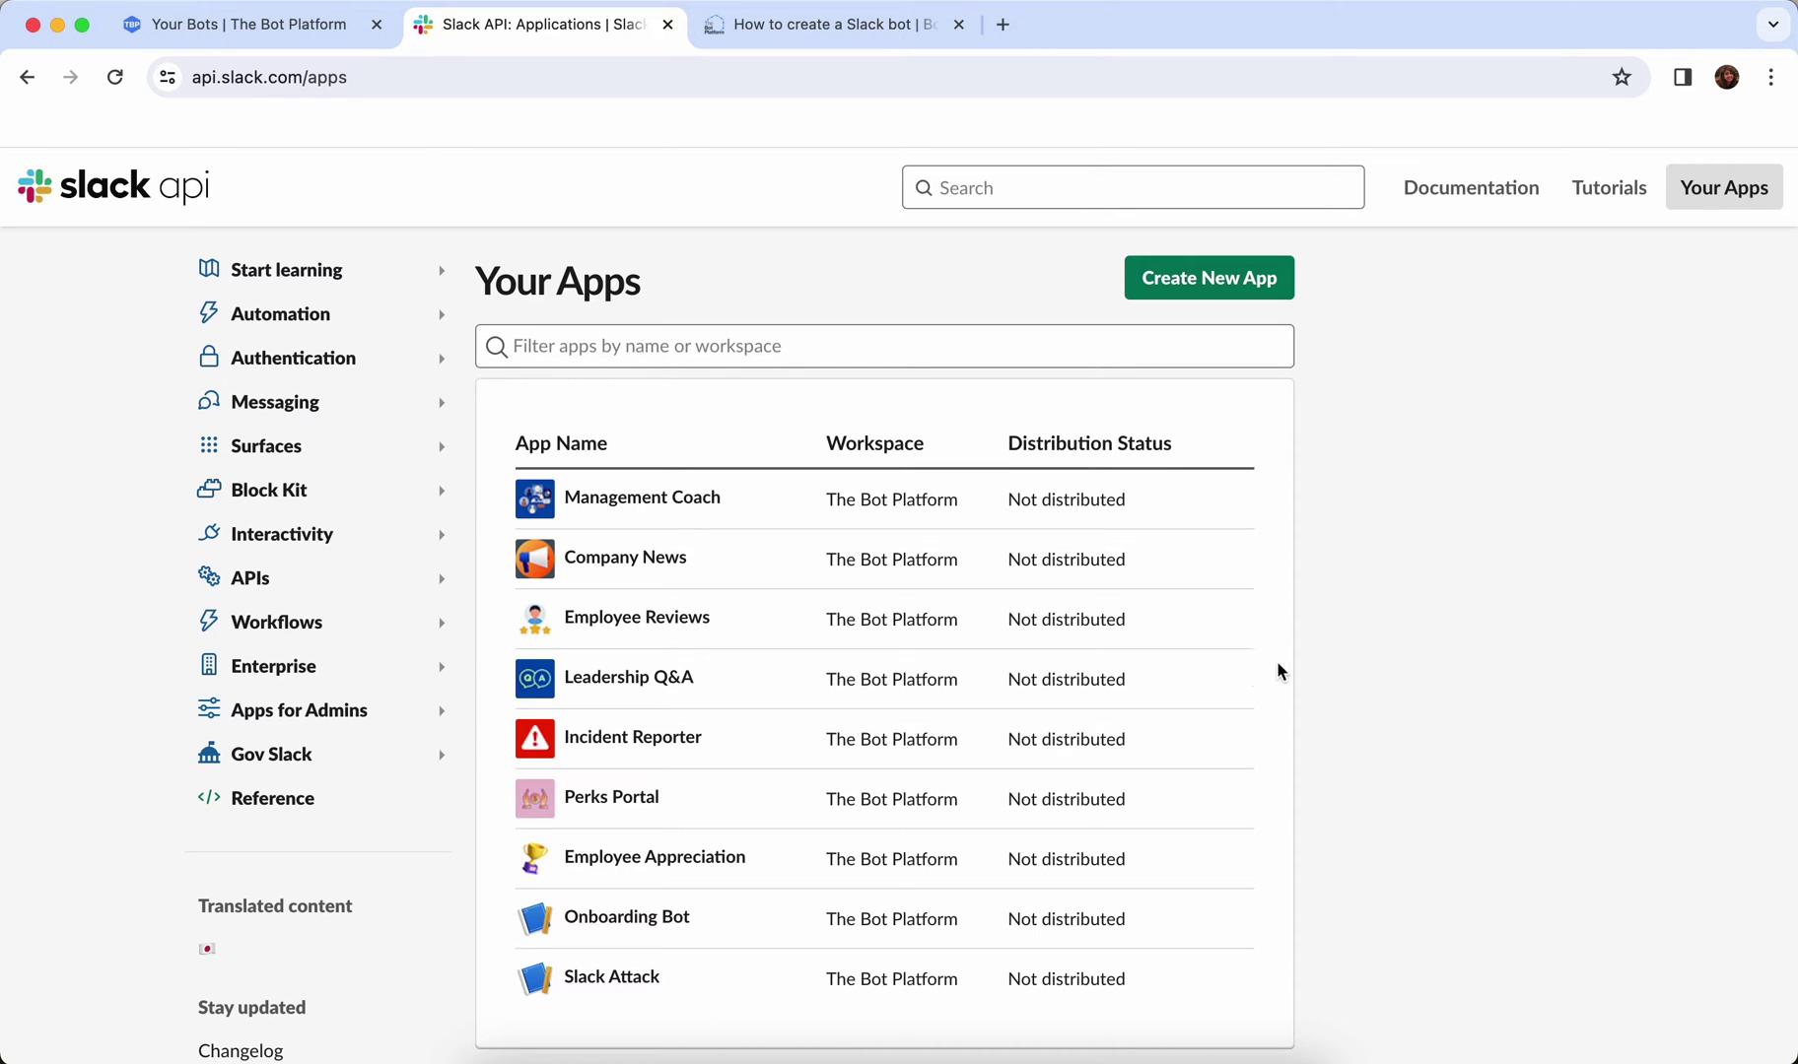
scroll(1275, 724, down, 3)
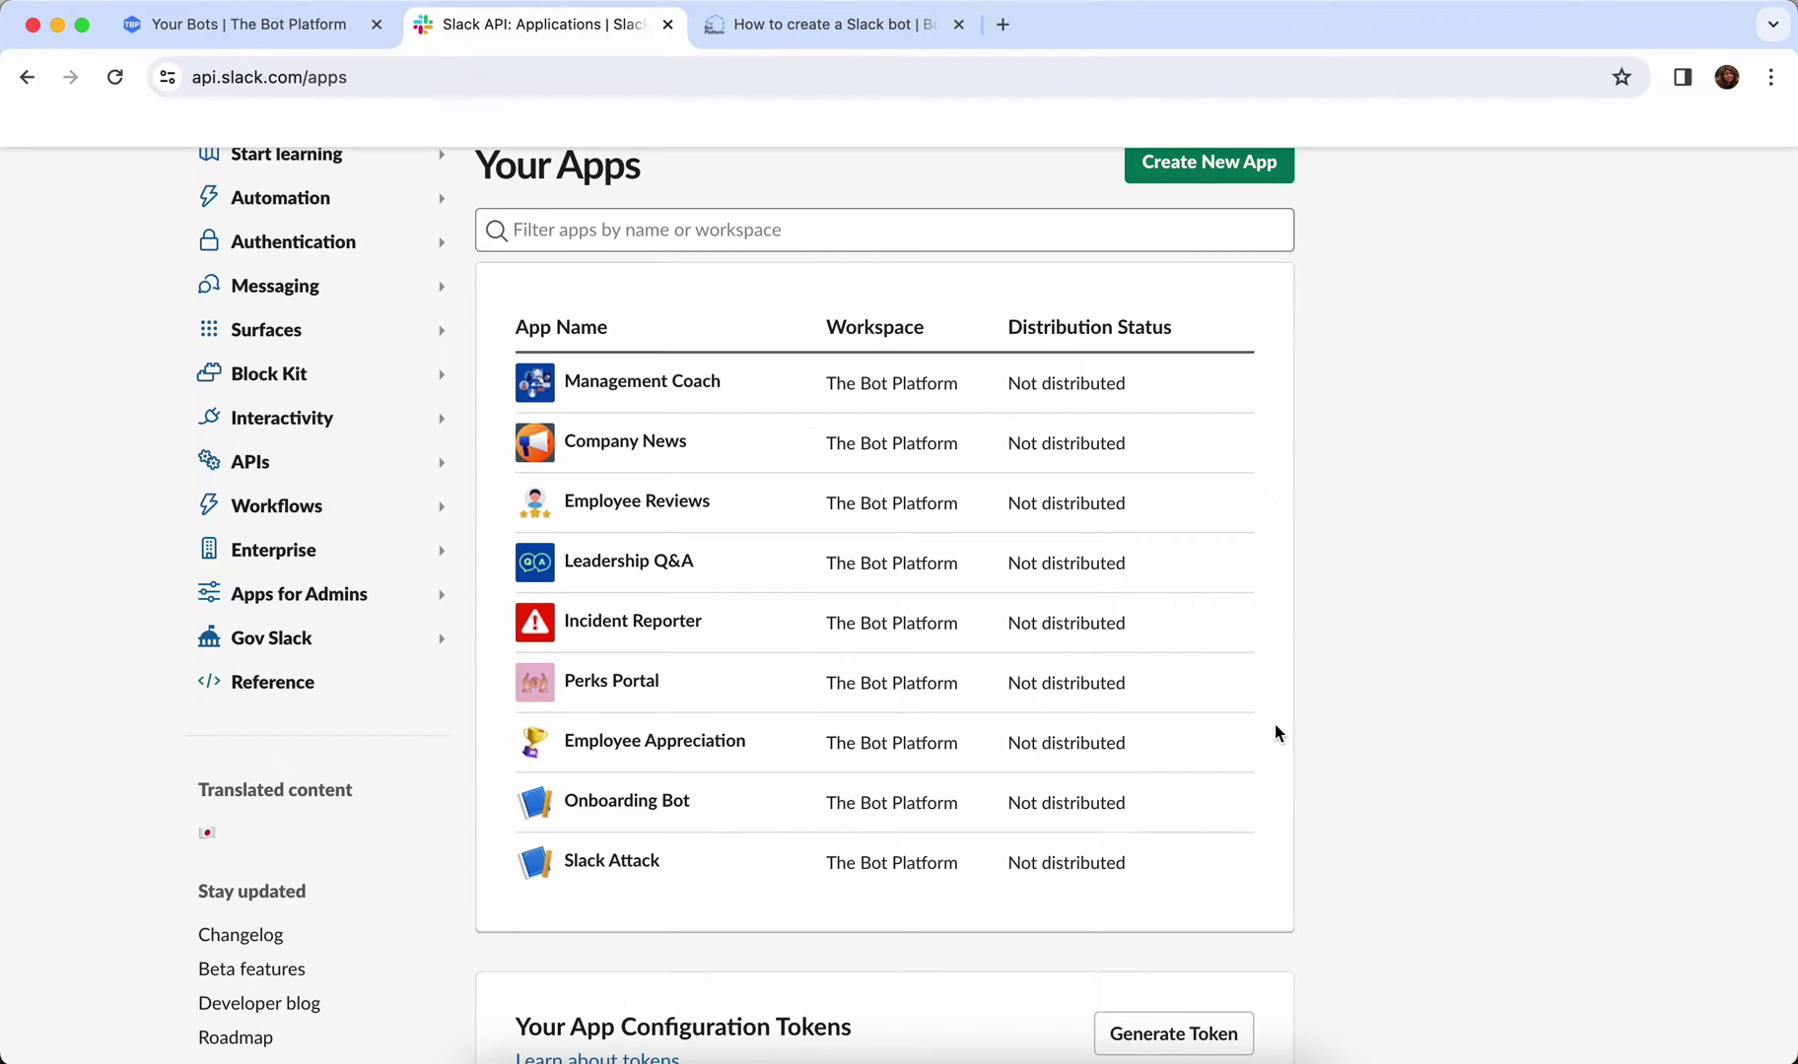
click(912, 33)
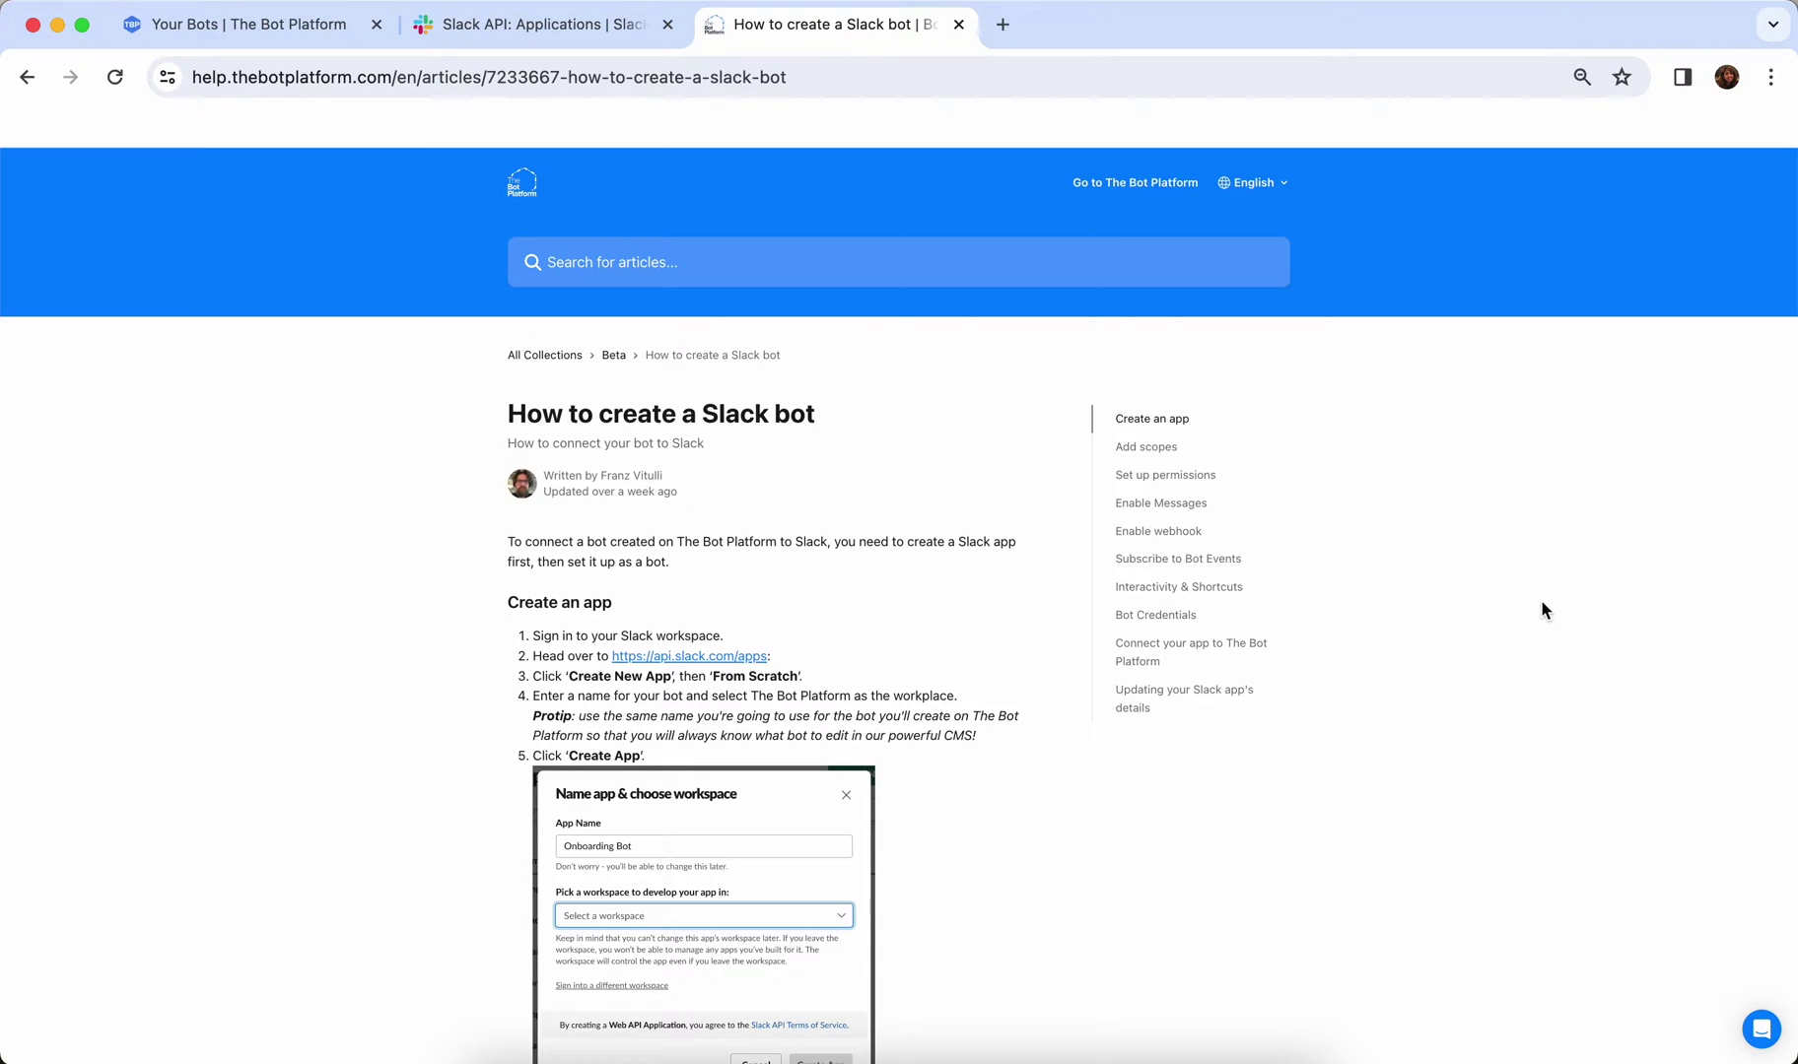
Go back to the Launched bots list after reading the Slack bot guide
key(ctrl+Tab)
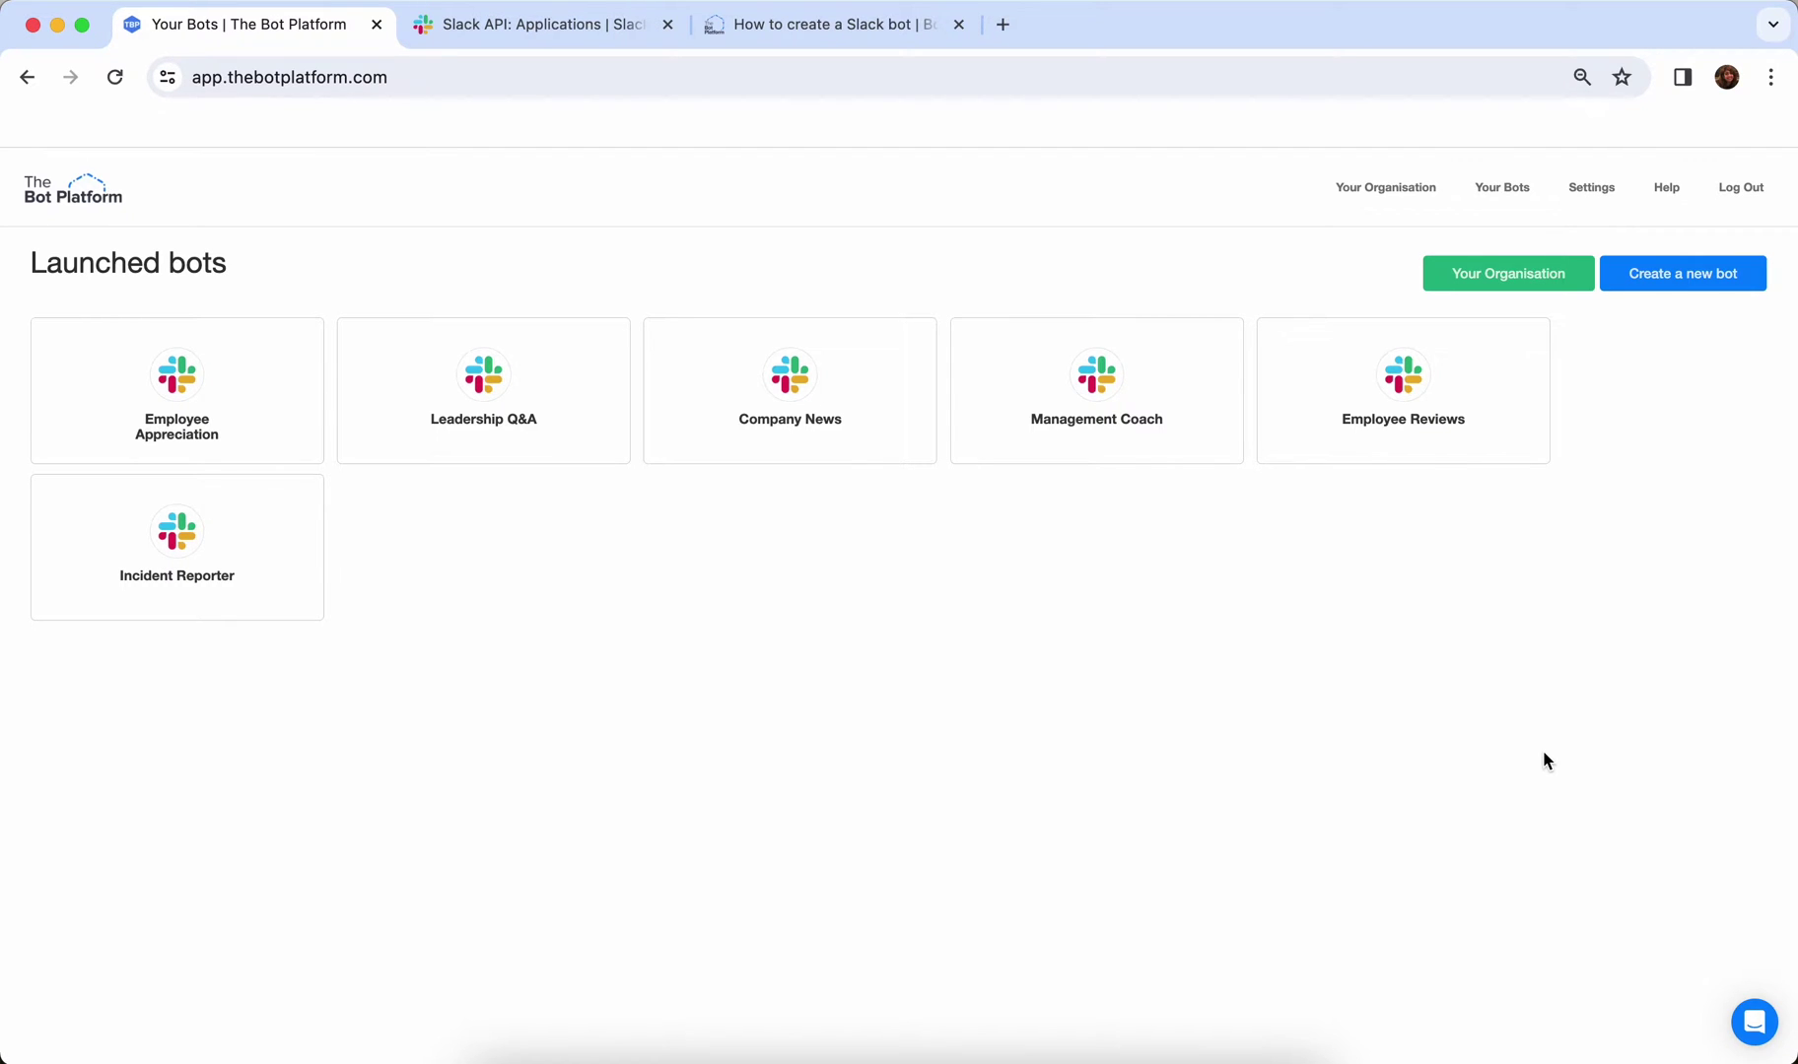
Start a new bot and pick Slack as its platform
click(1682, 277)
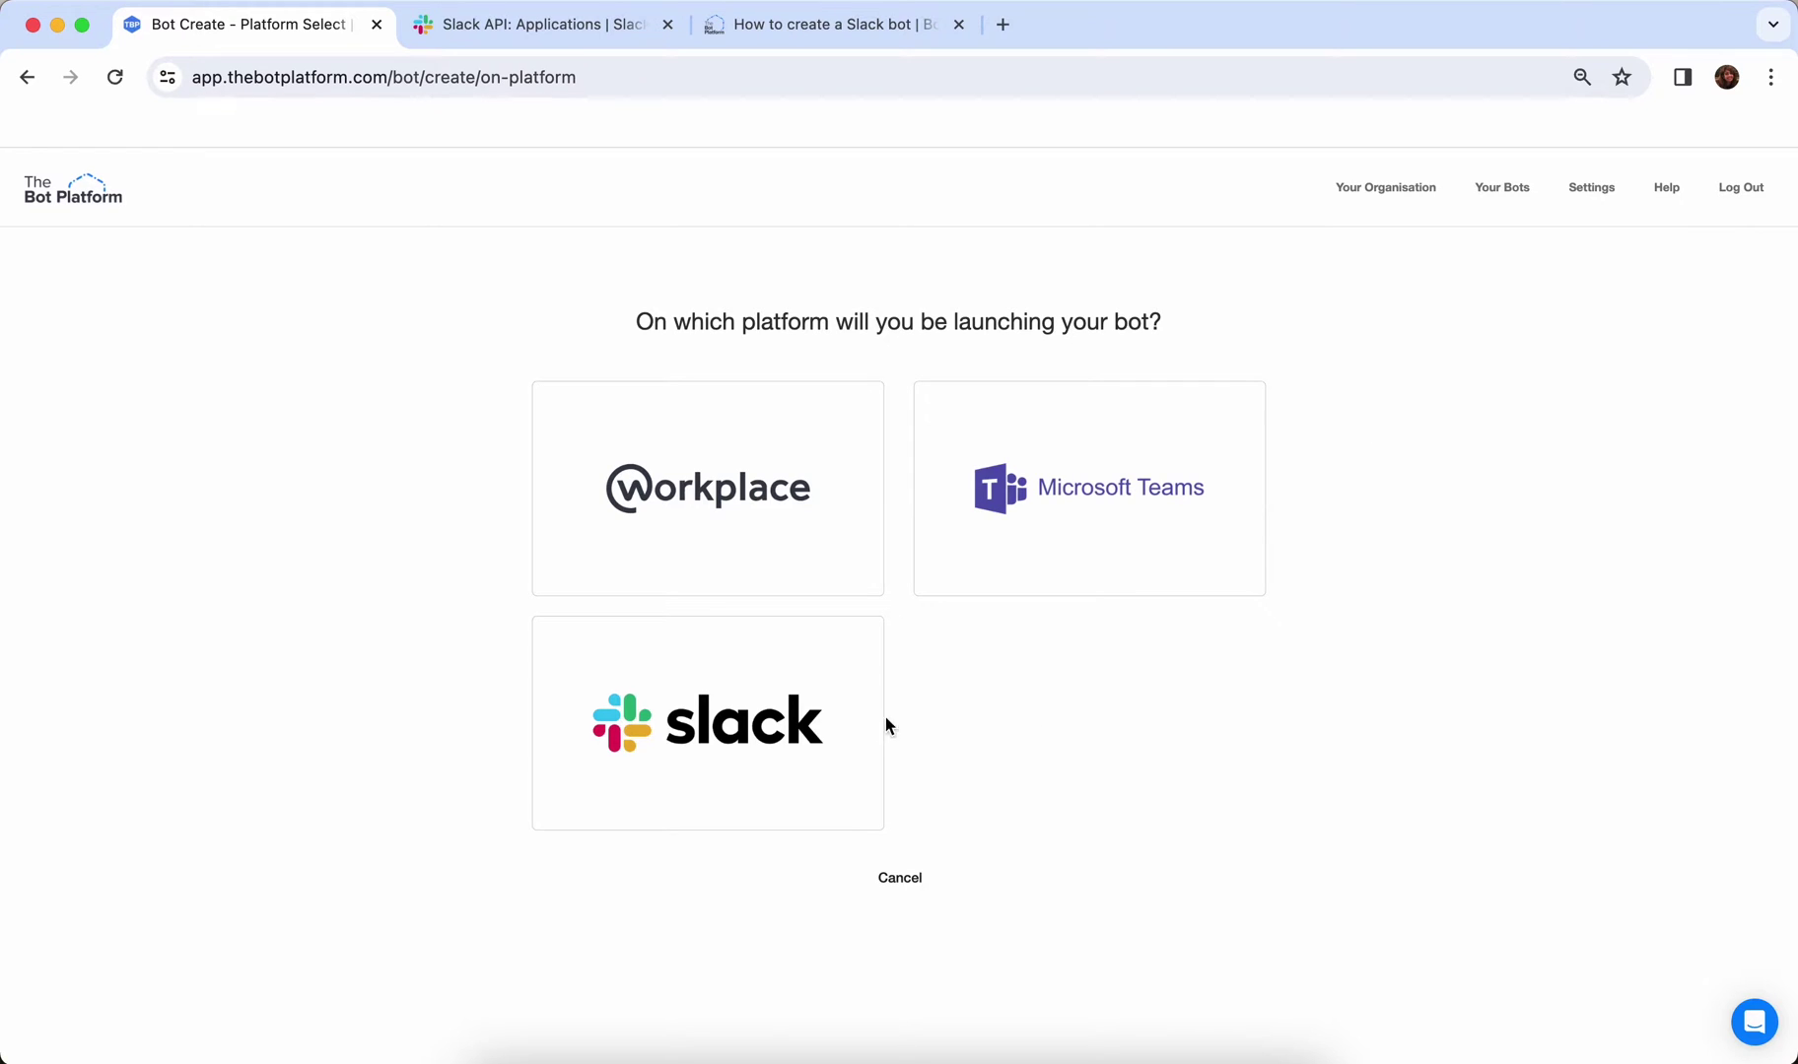
click(762, 736)
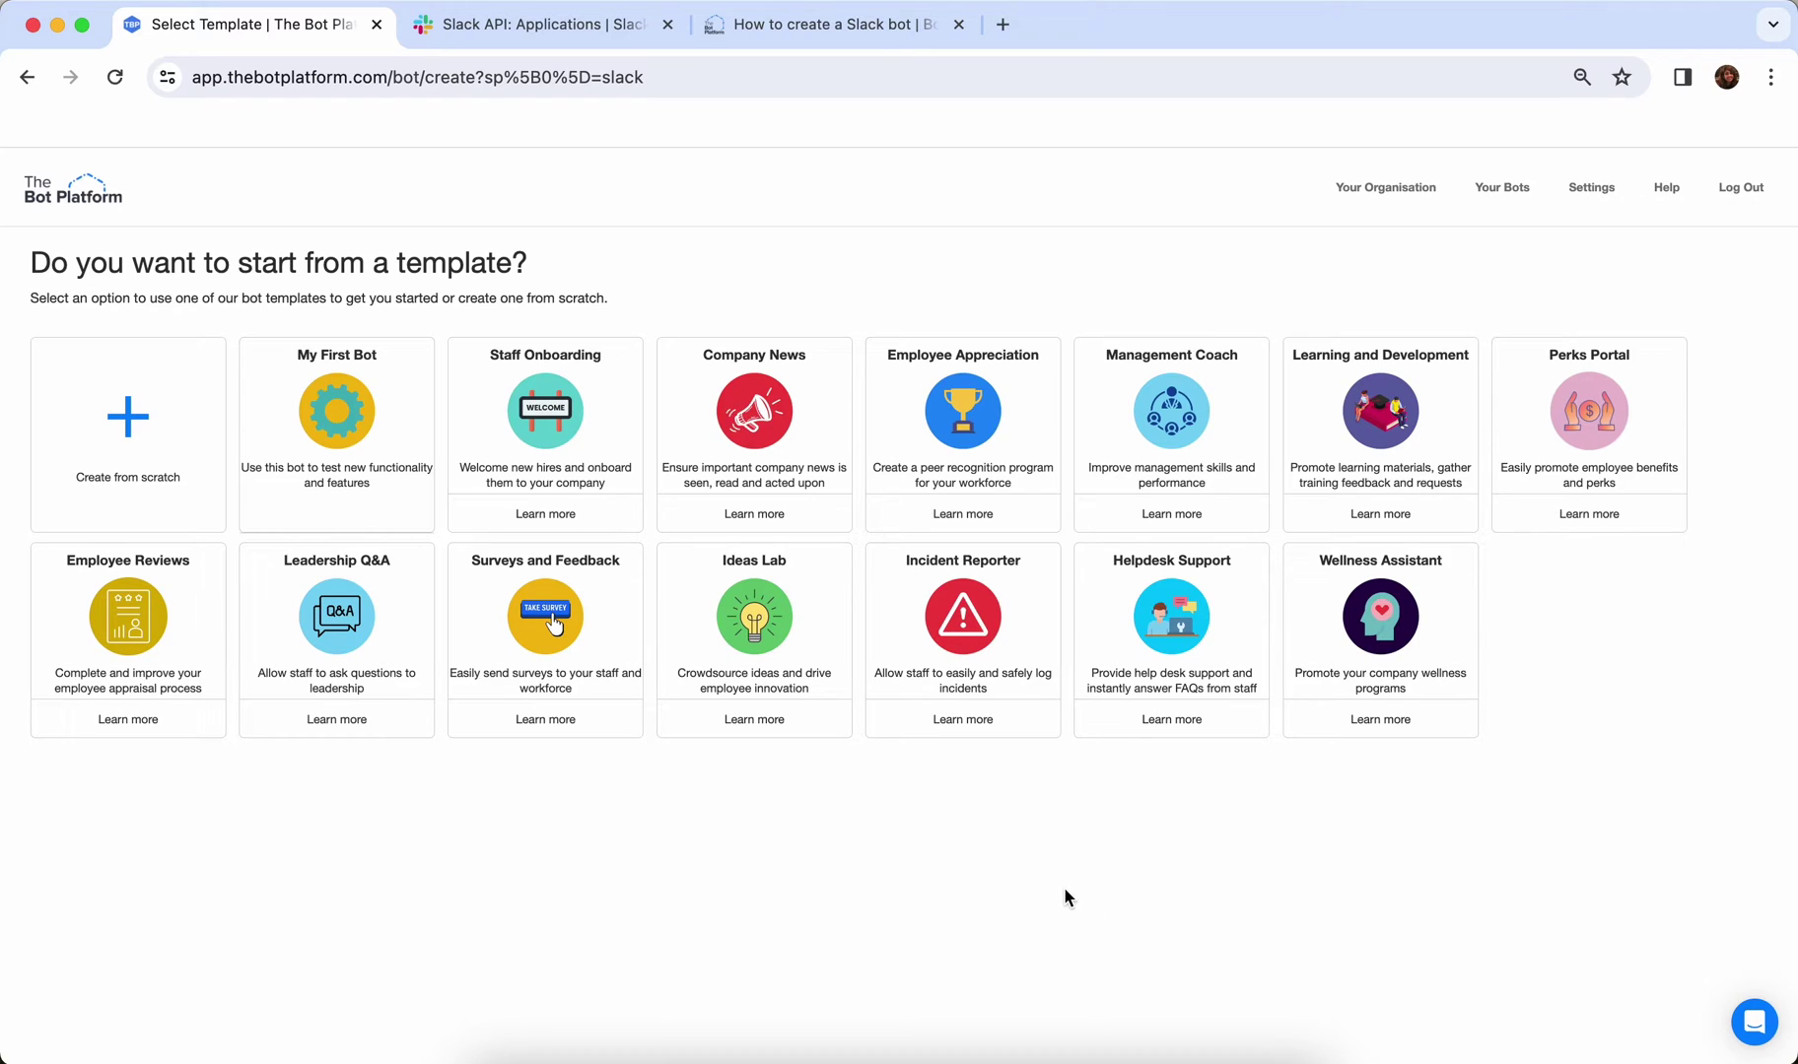
Pick the Employee Appreciation template for the new Slack bot
click(1029, 413)
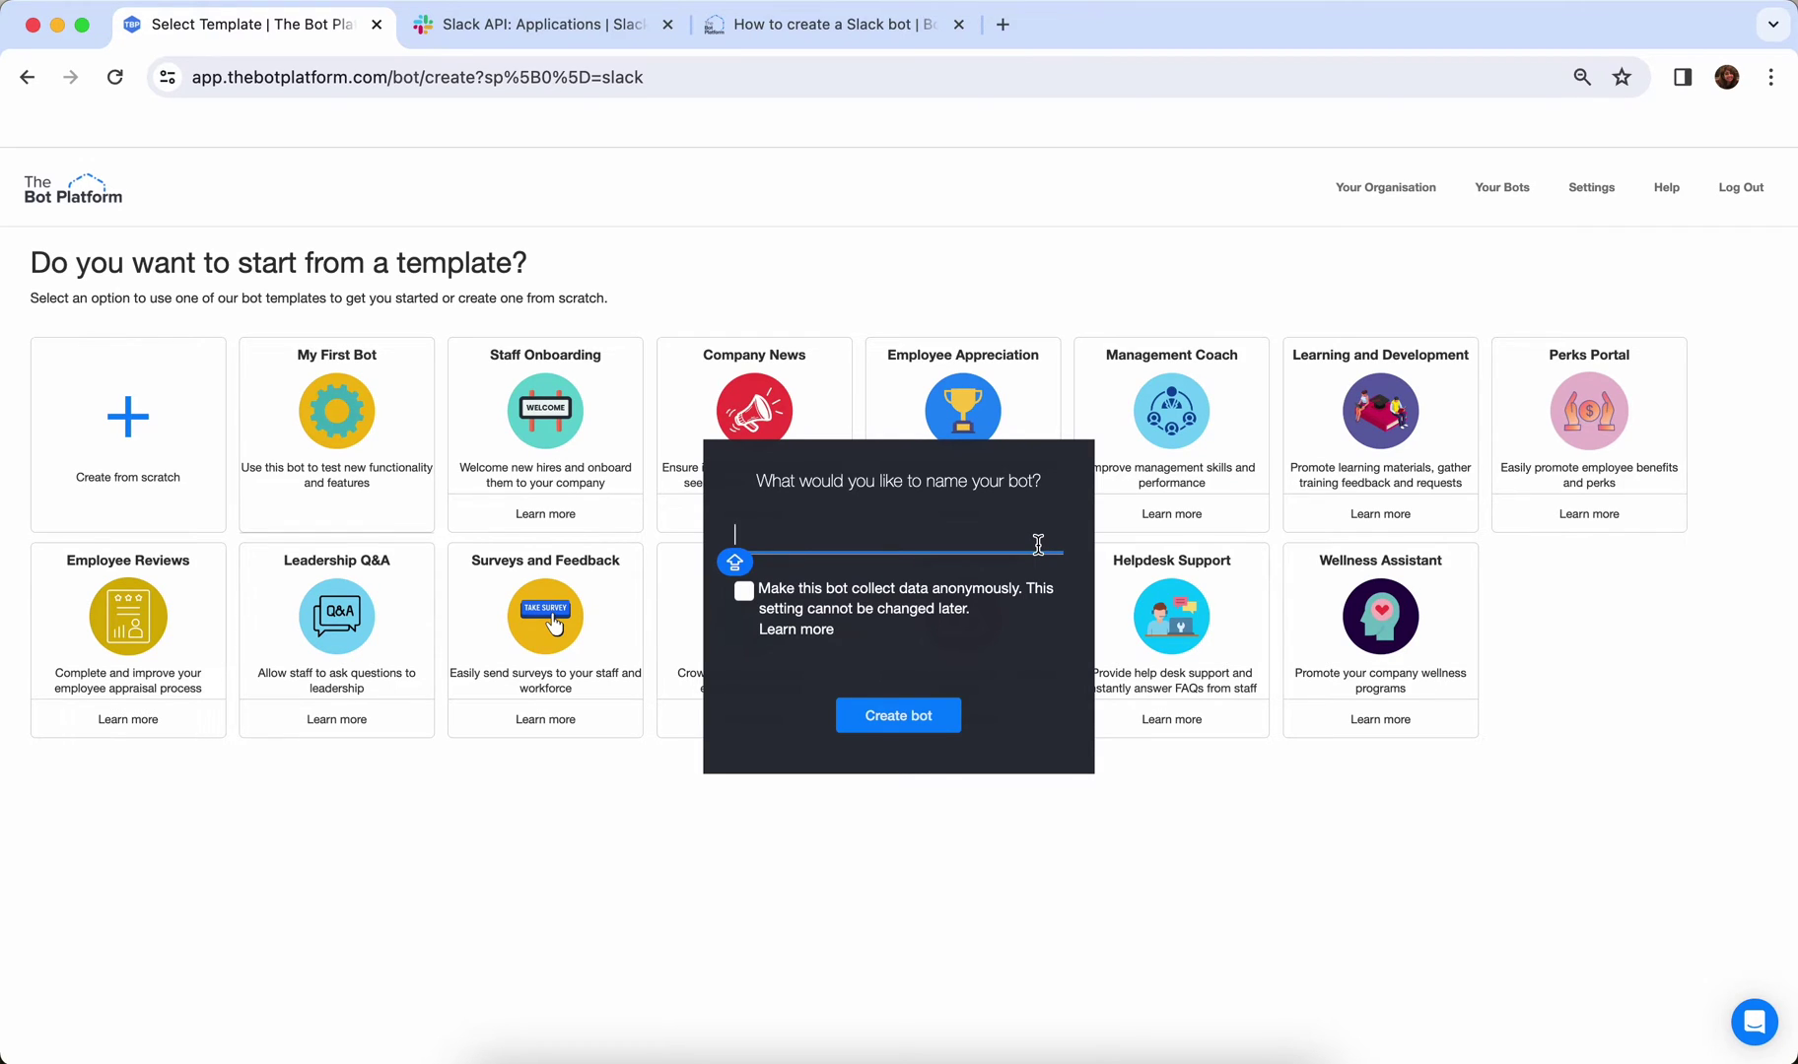
Name the bot 'Employee Appreciation' and create it
text(Employee Appr)
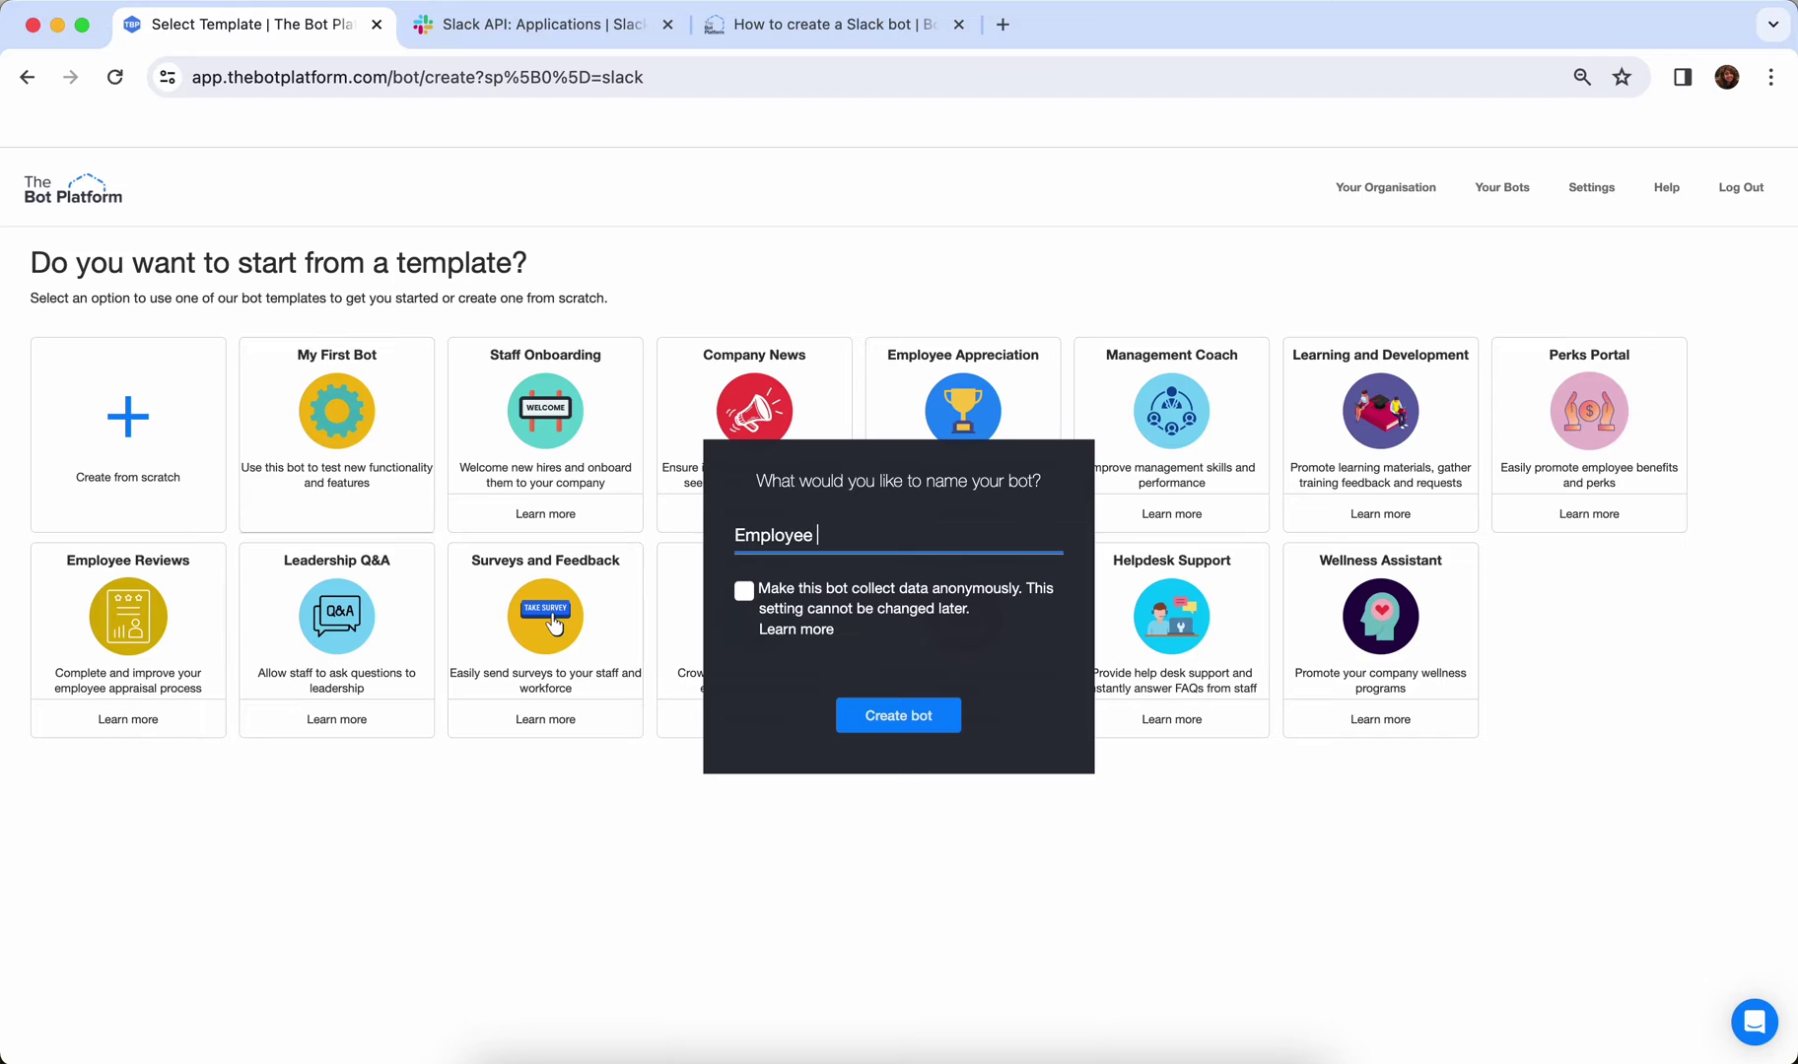
text(eciation)
click(916, 726)
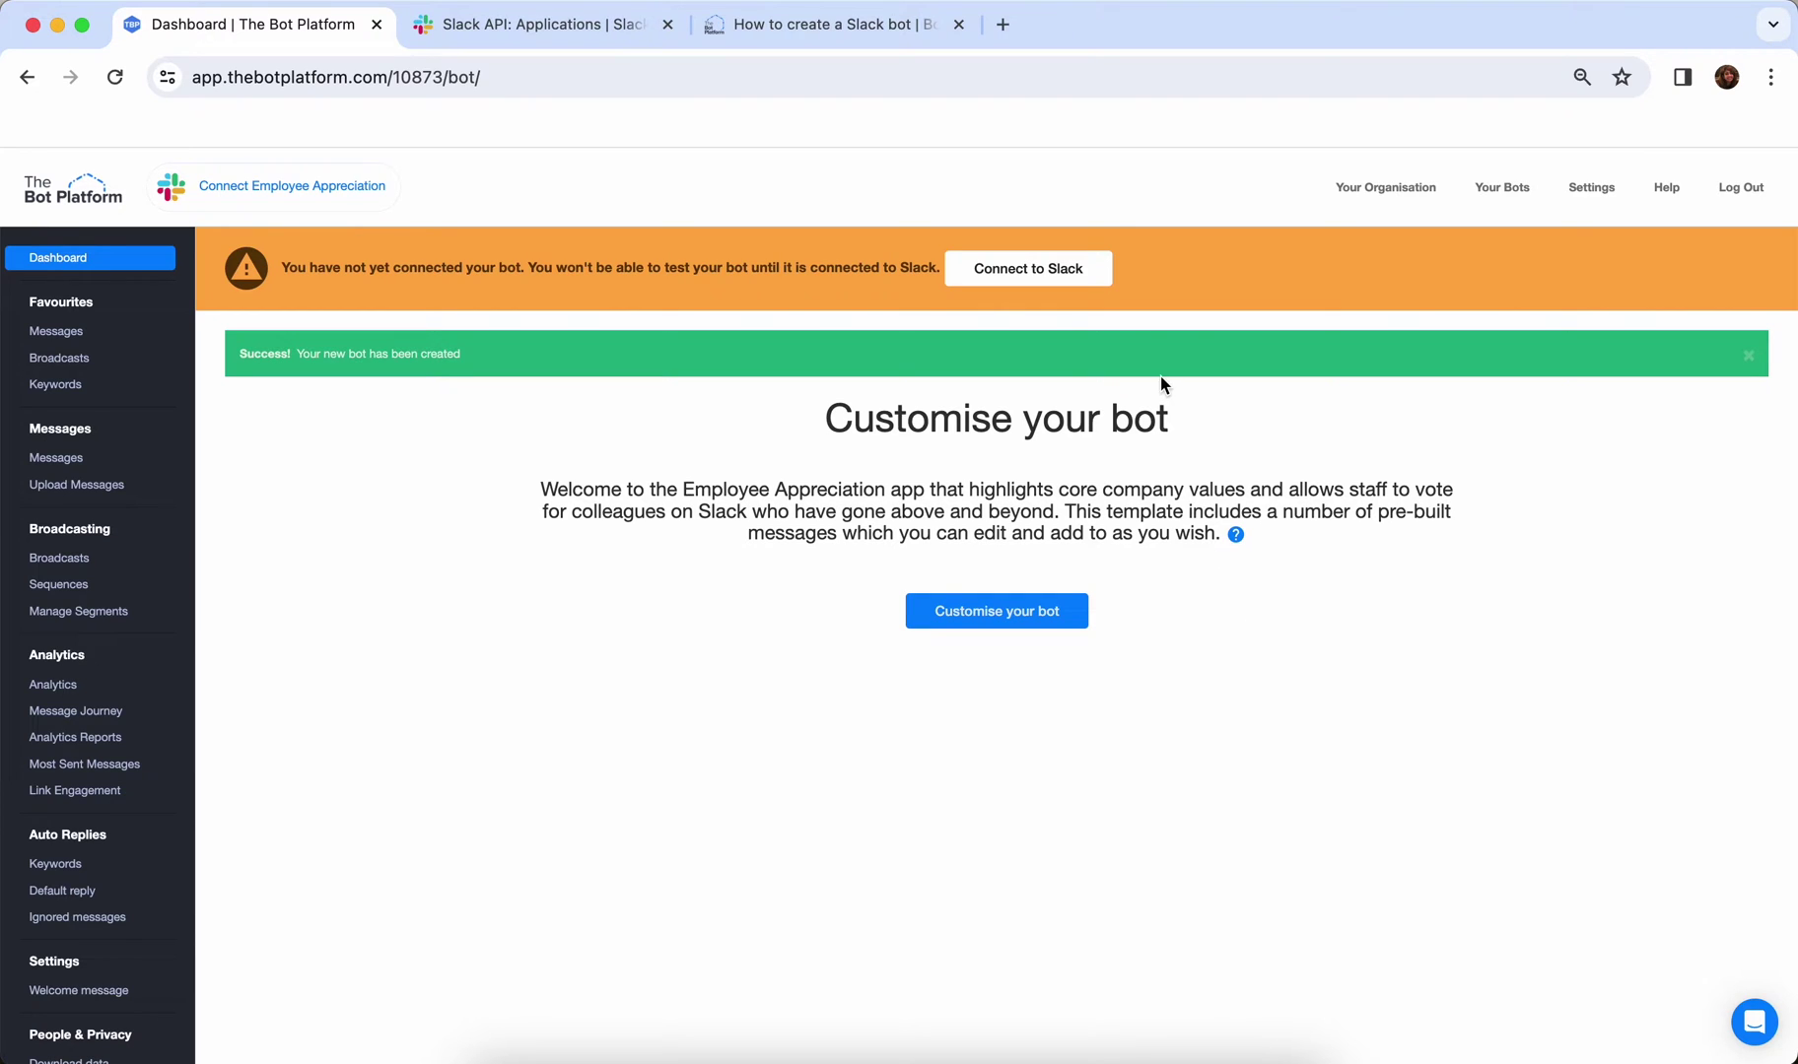
Bring up the Connect to Slack form, then return to the Slack API apps list
click(1058, 278)
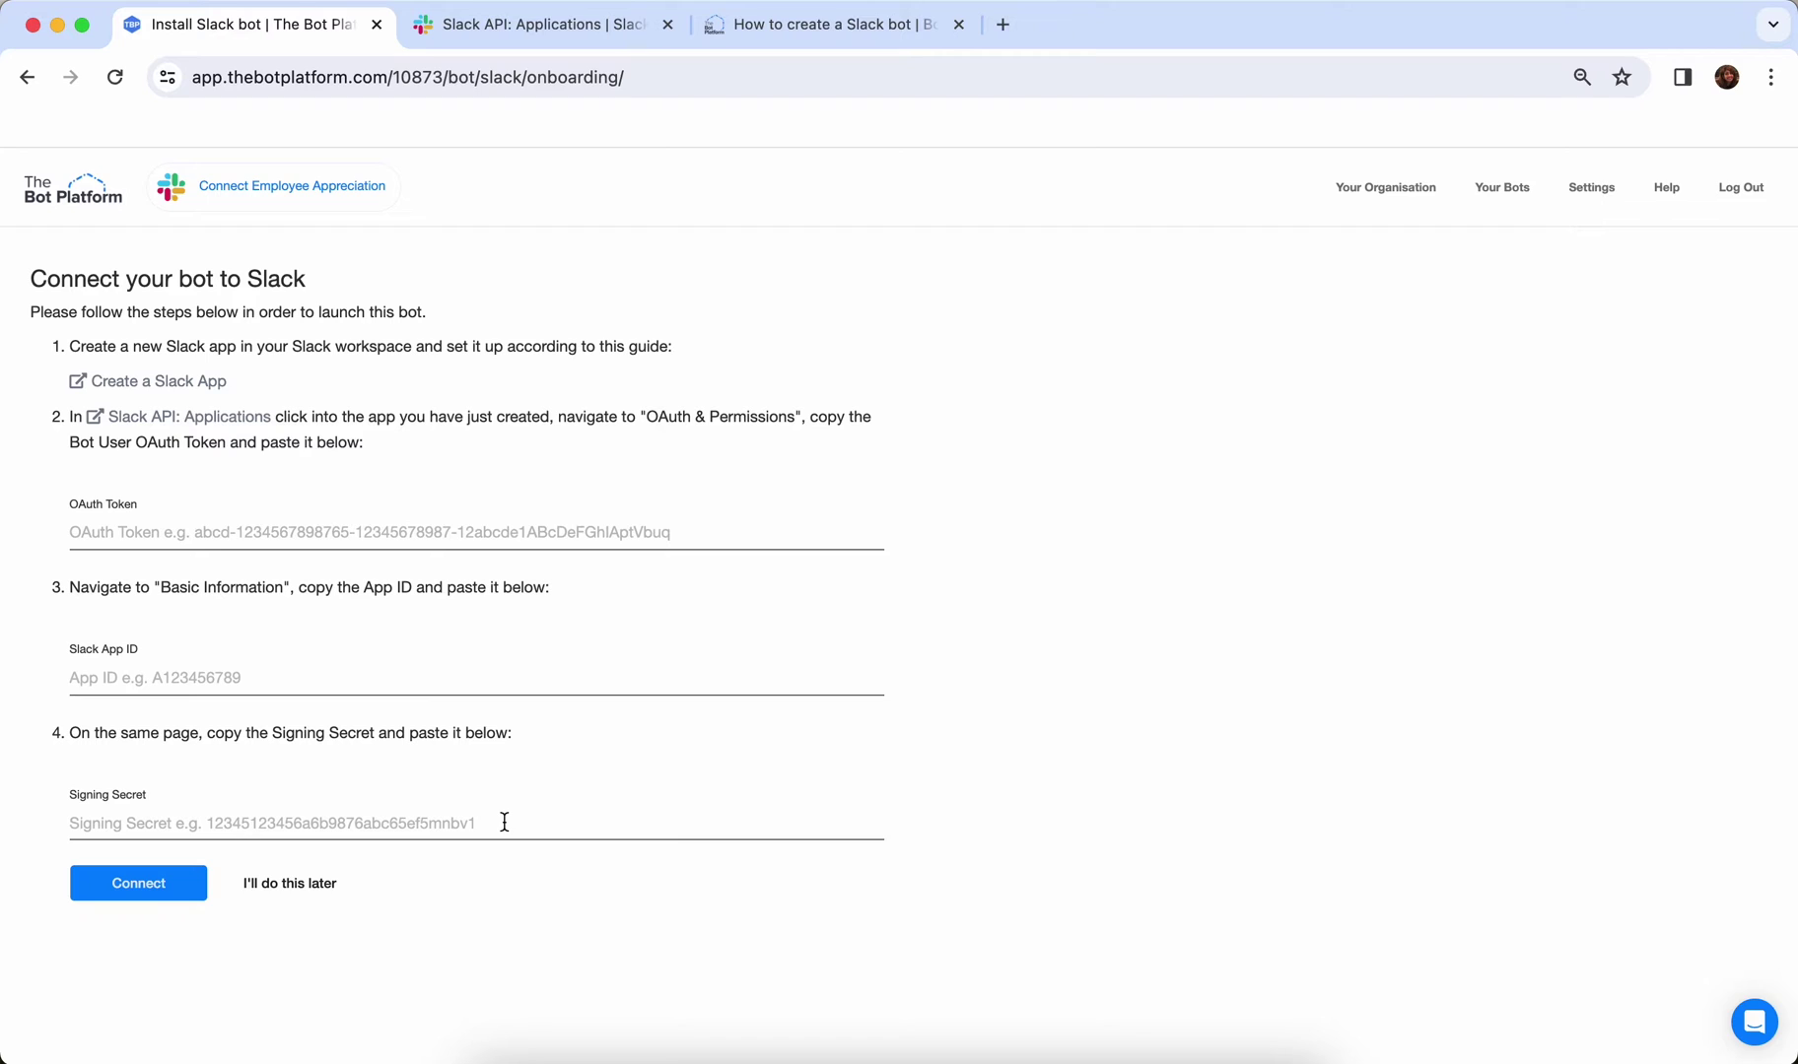
click(595, 31)
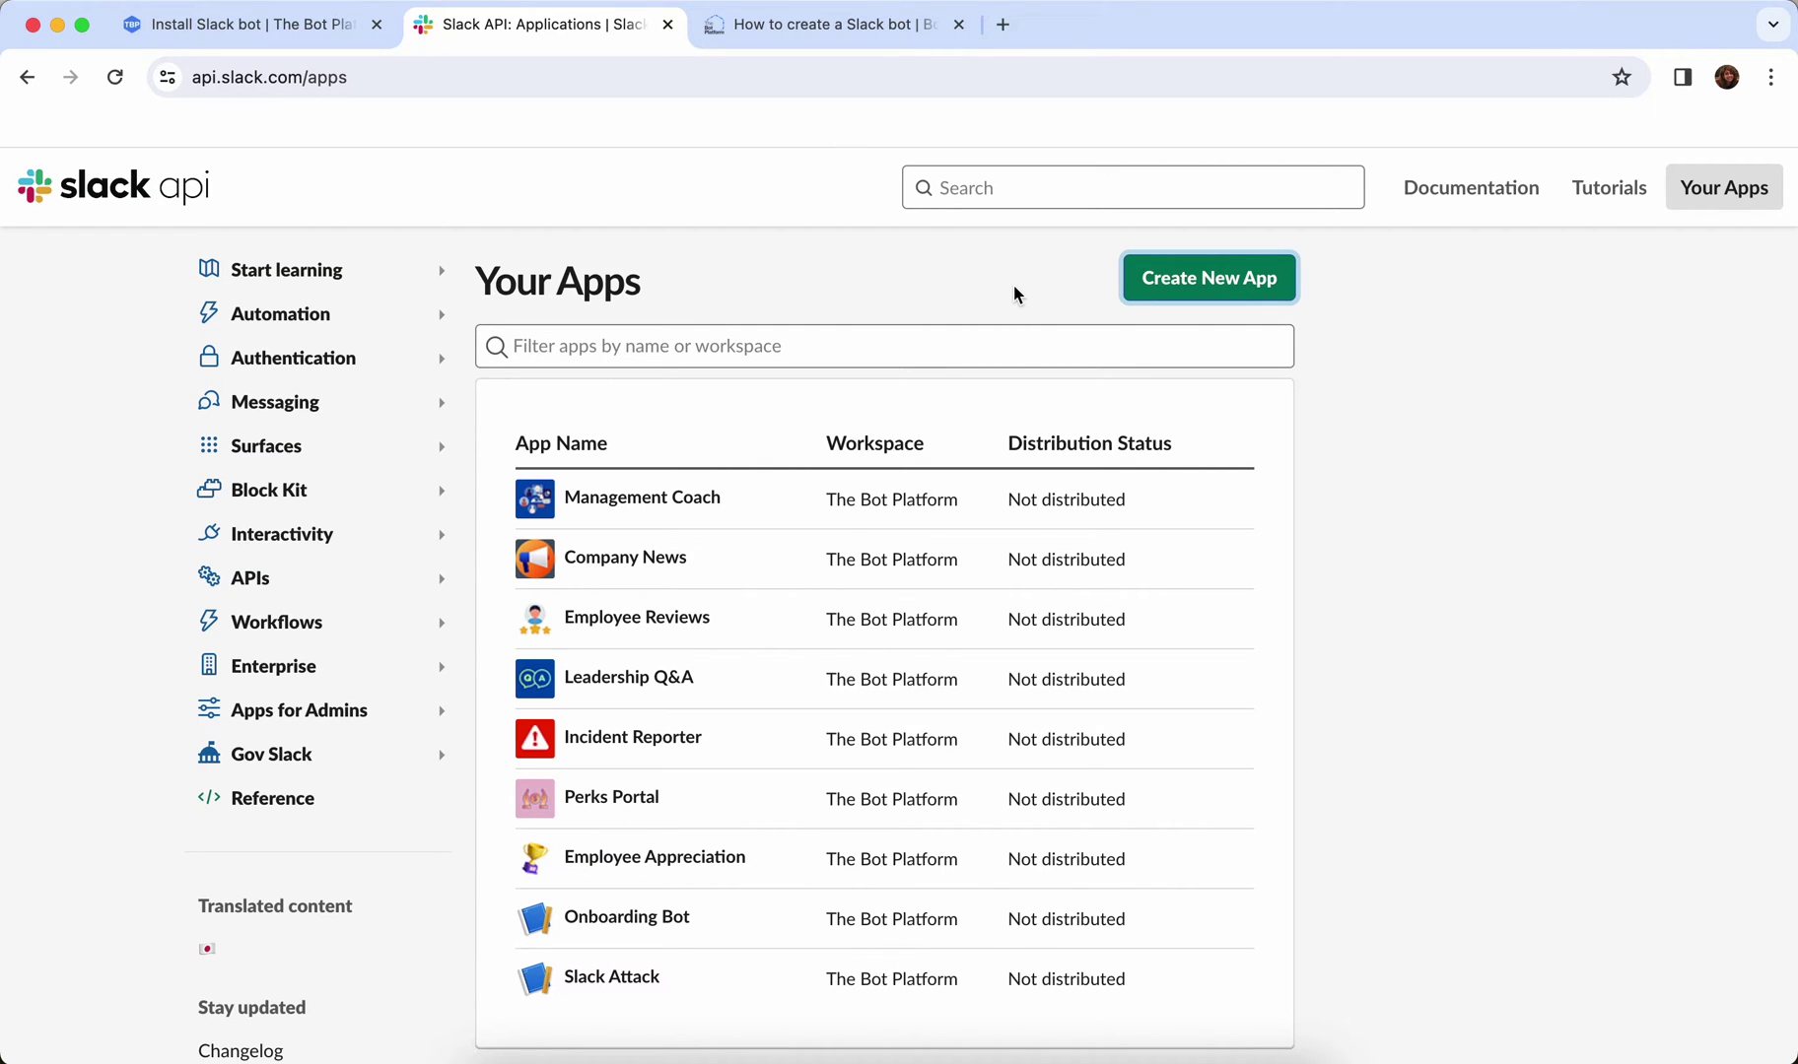
Create a from-scratch Slack app 'Employee Appreciation' in The Bot Platform workspace
click(1266, 287)
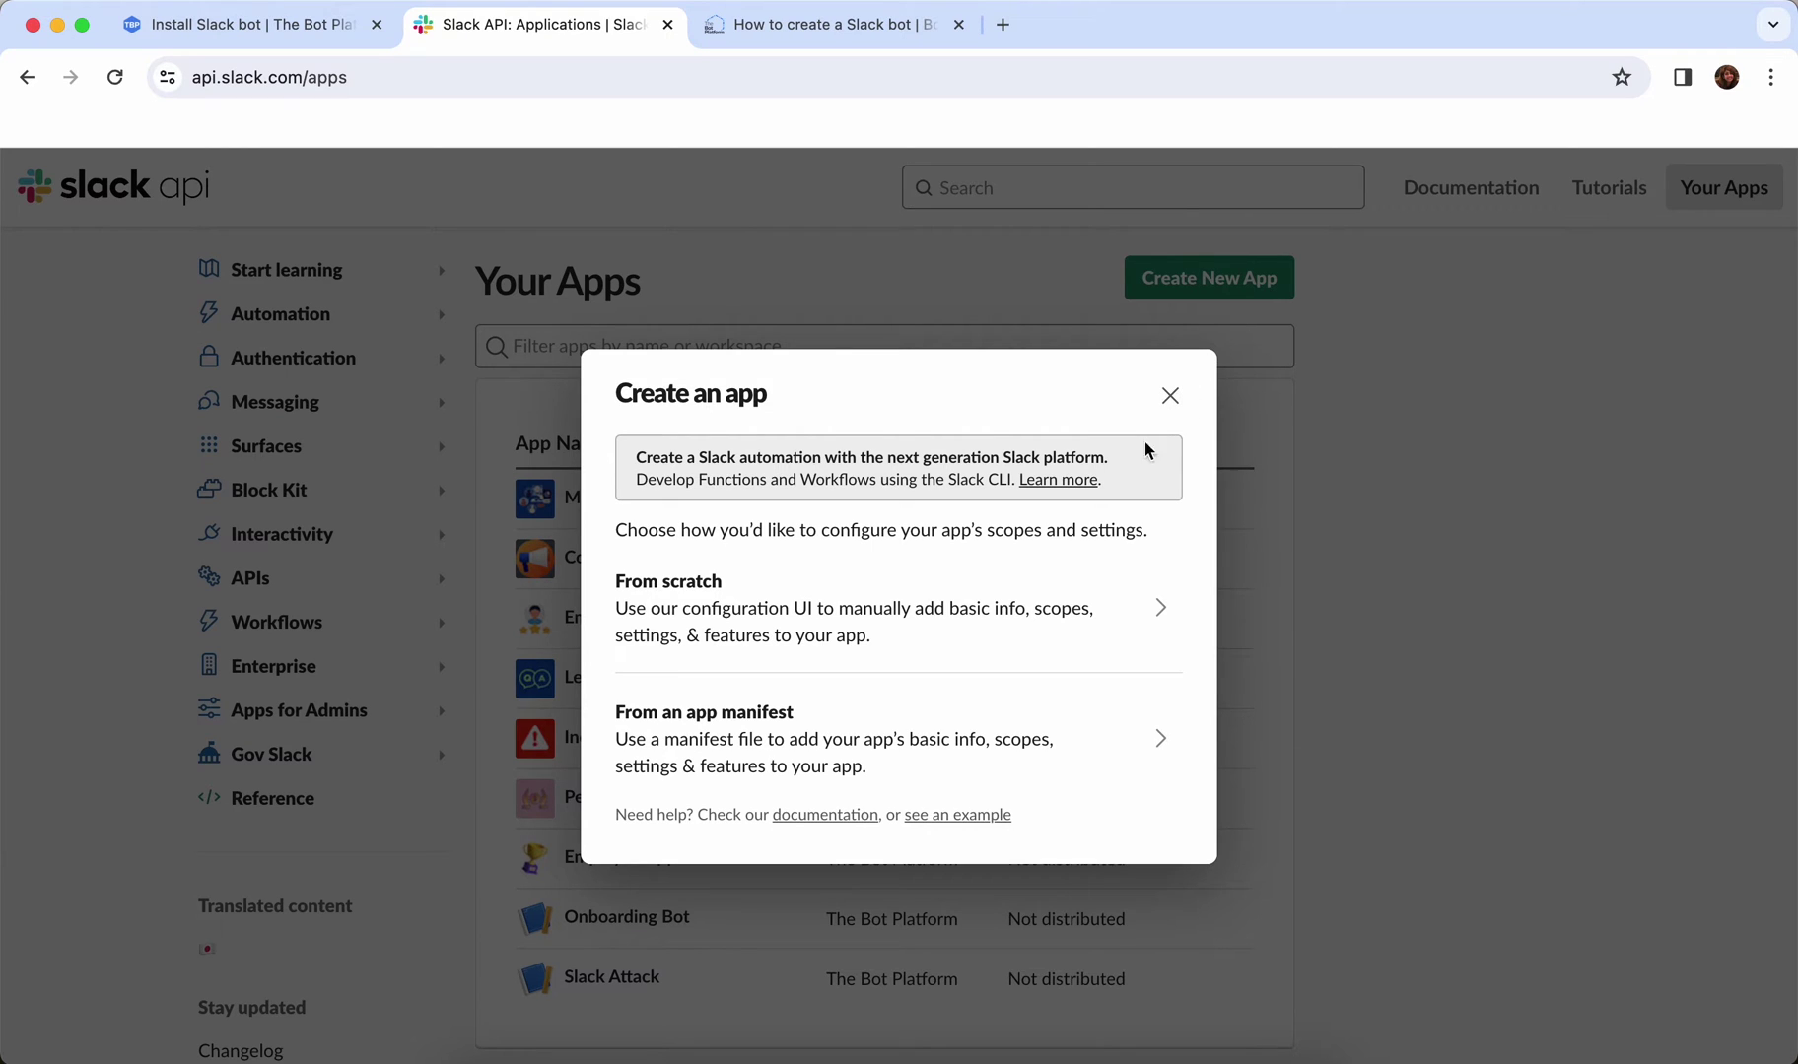
click(1027, 623)
click(984, 453)
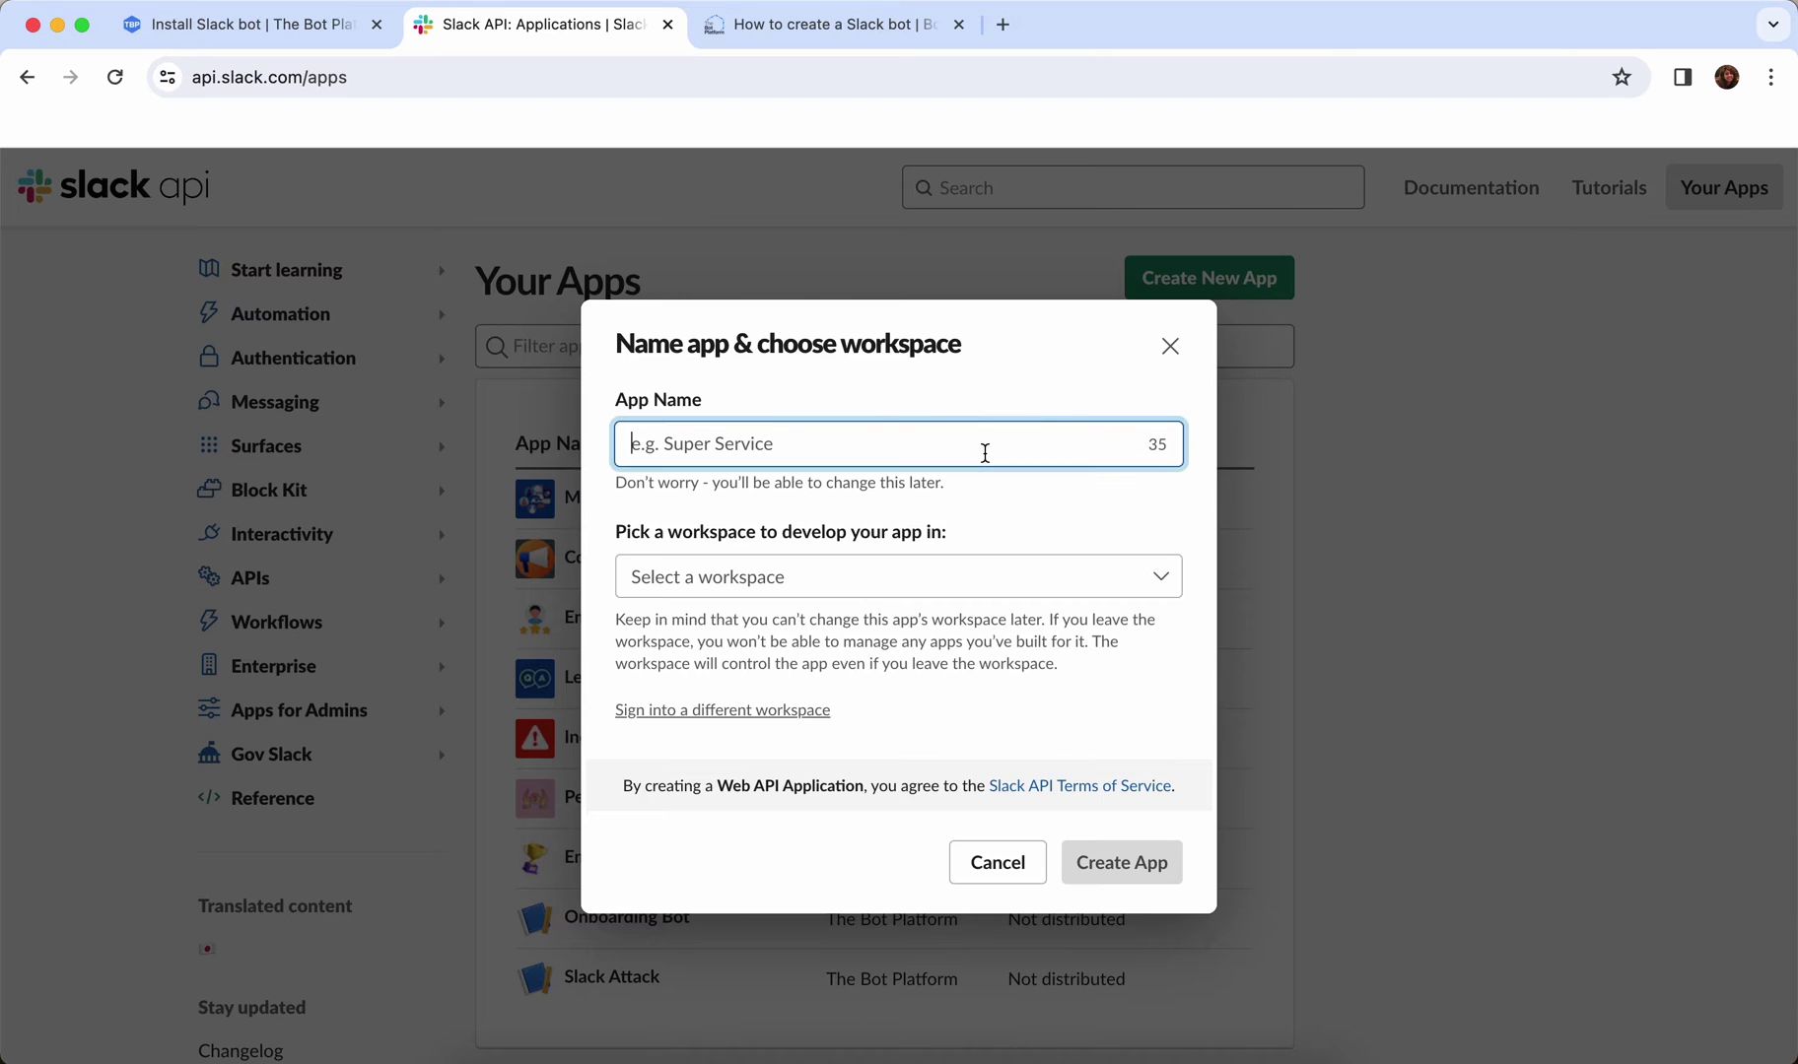
text(Empl)
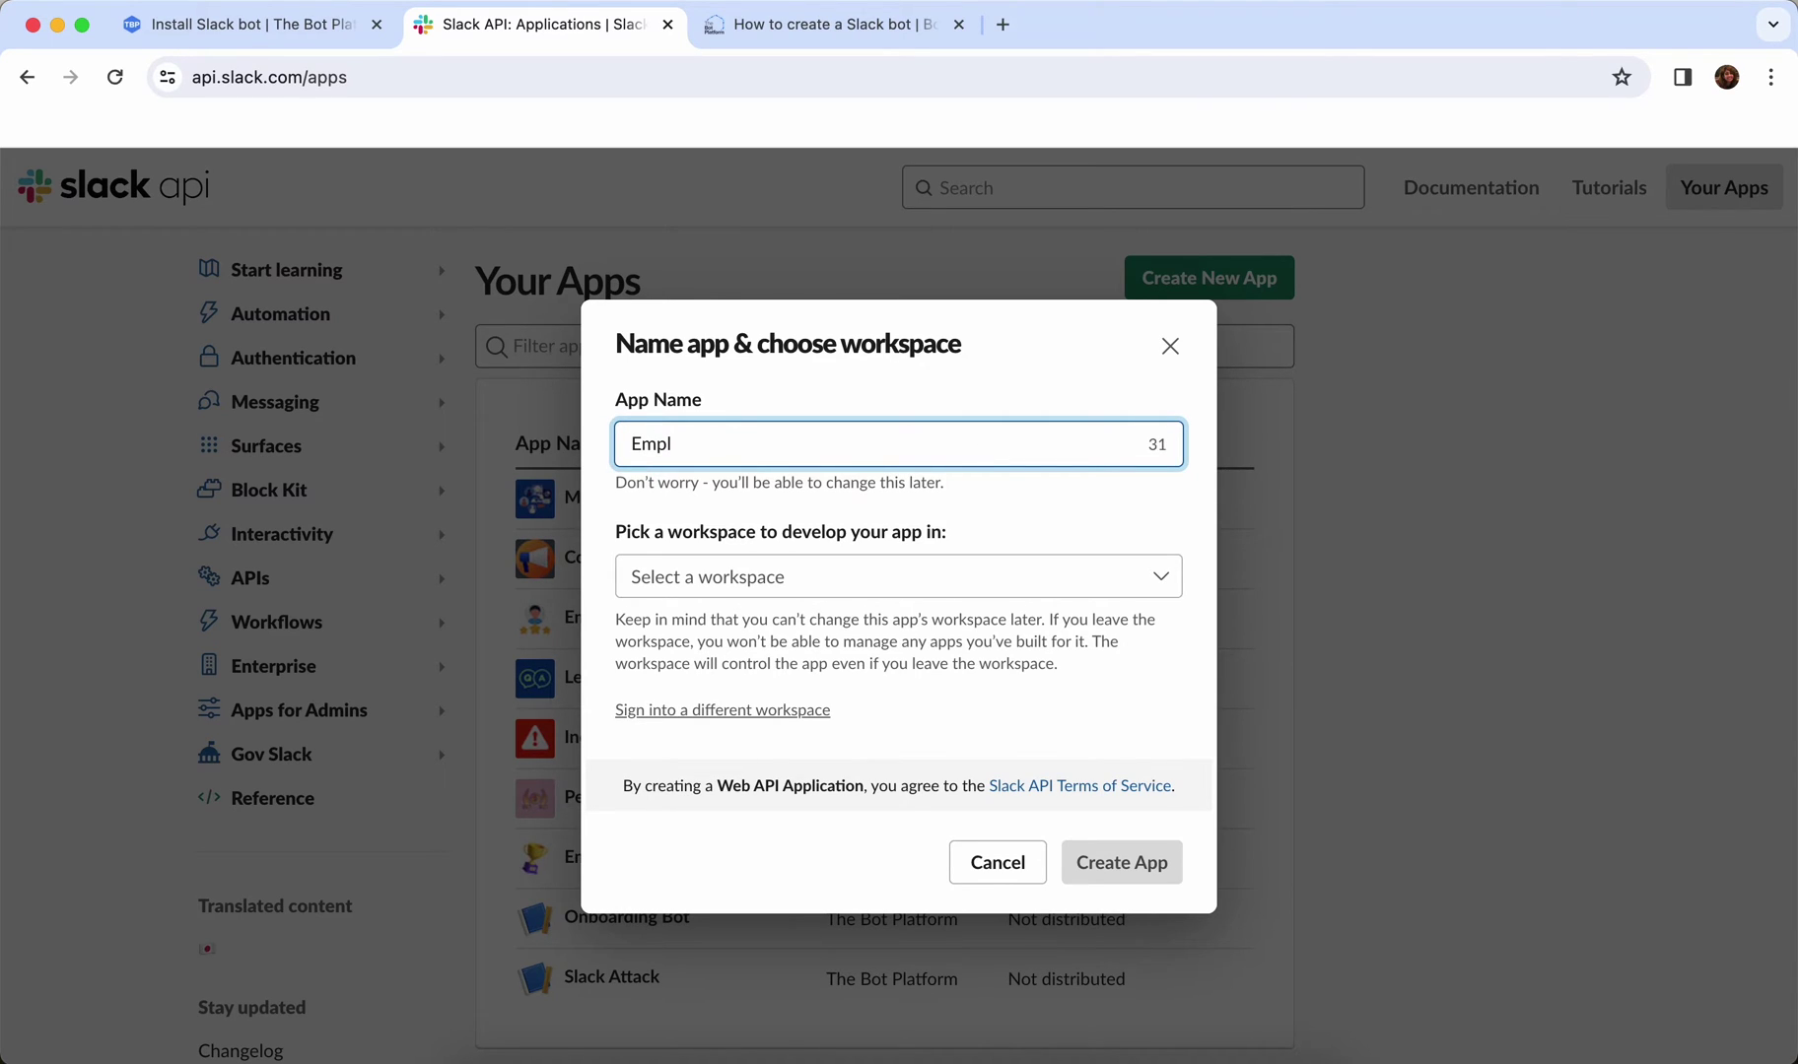
text(oyee Appreciation)
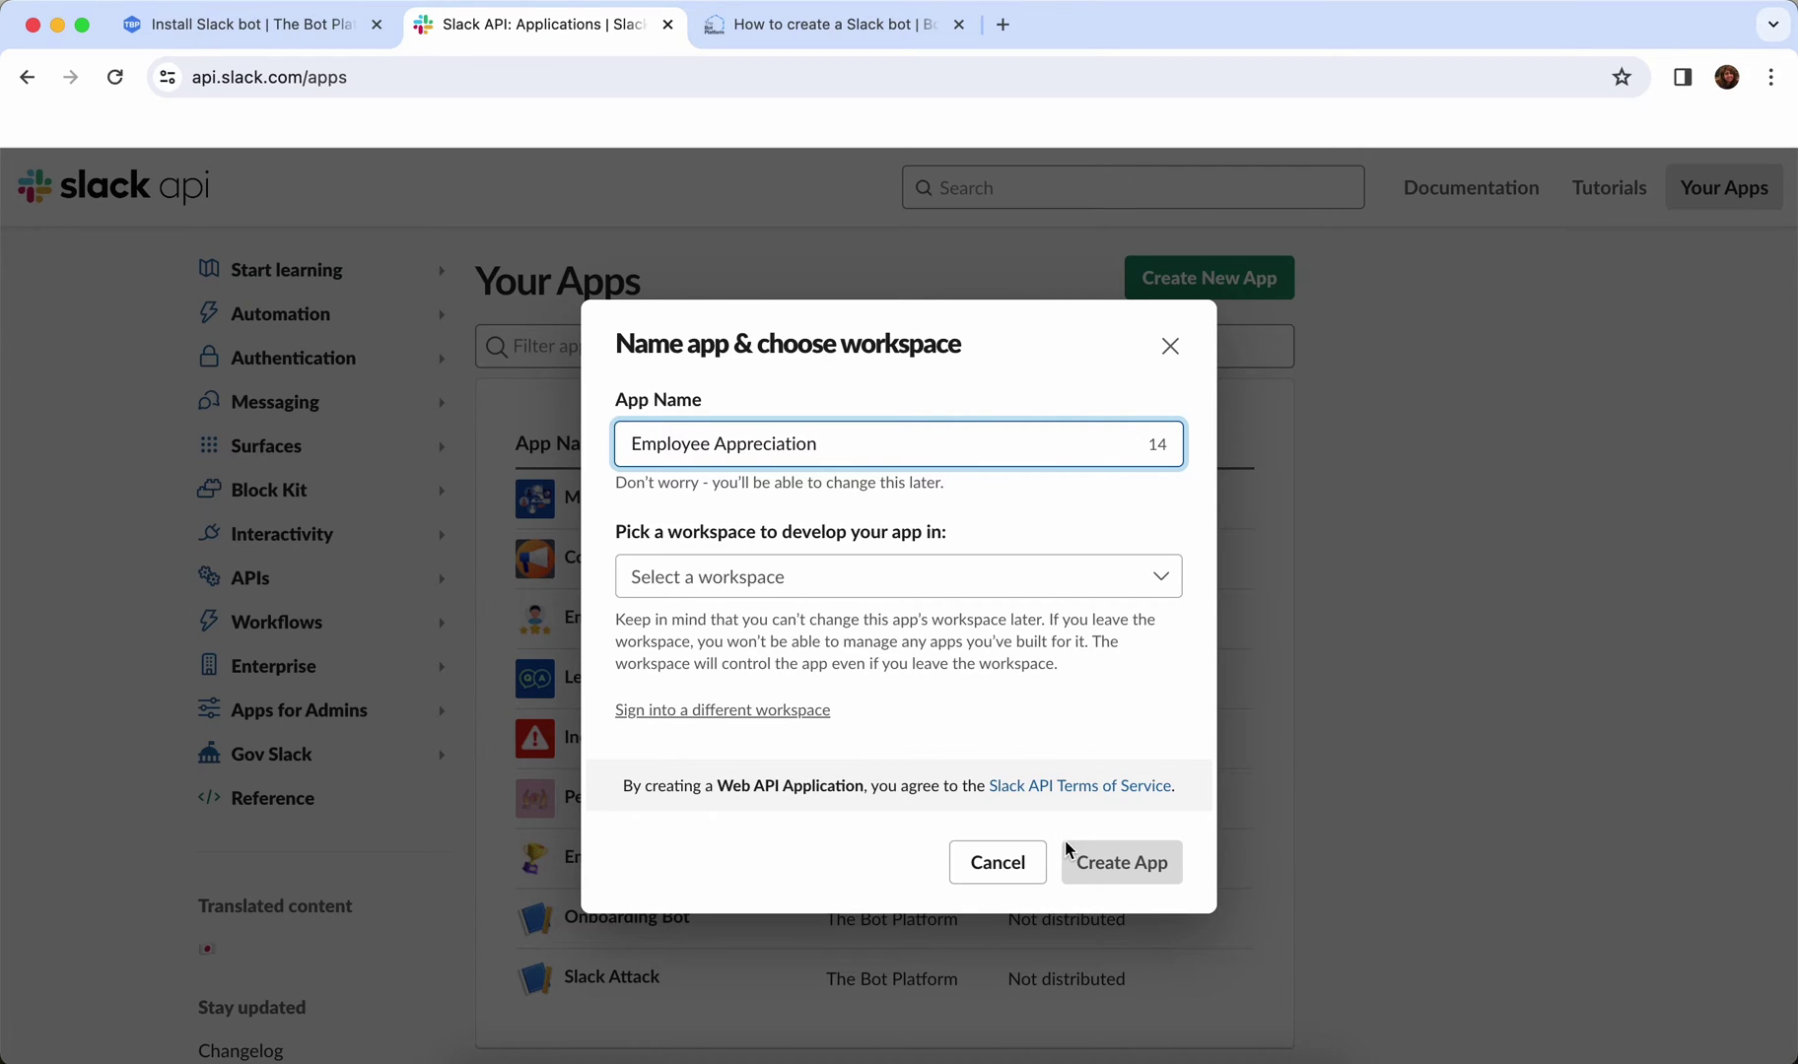
click(1163, 585)
click(1086, 627)
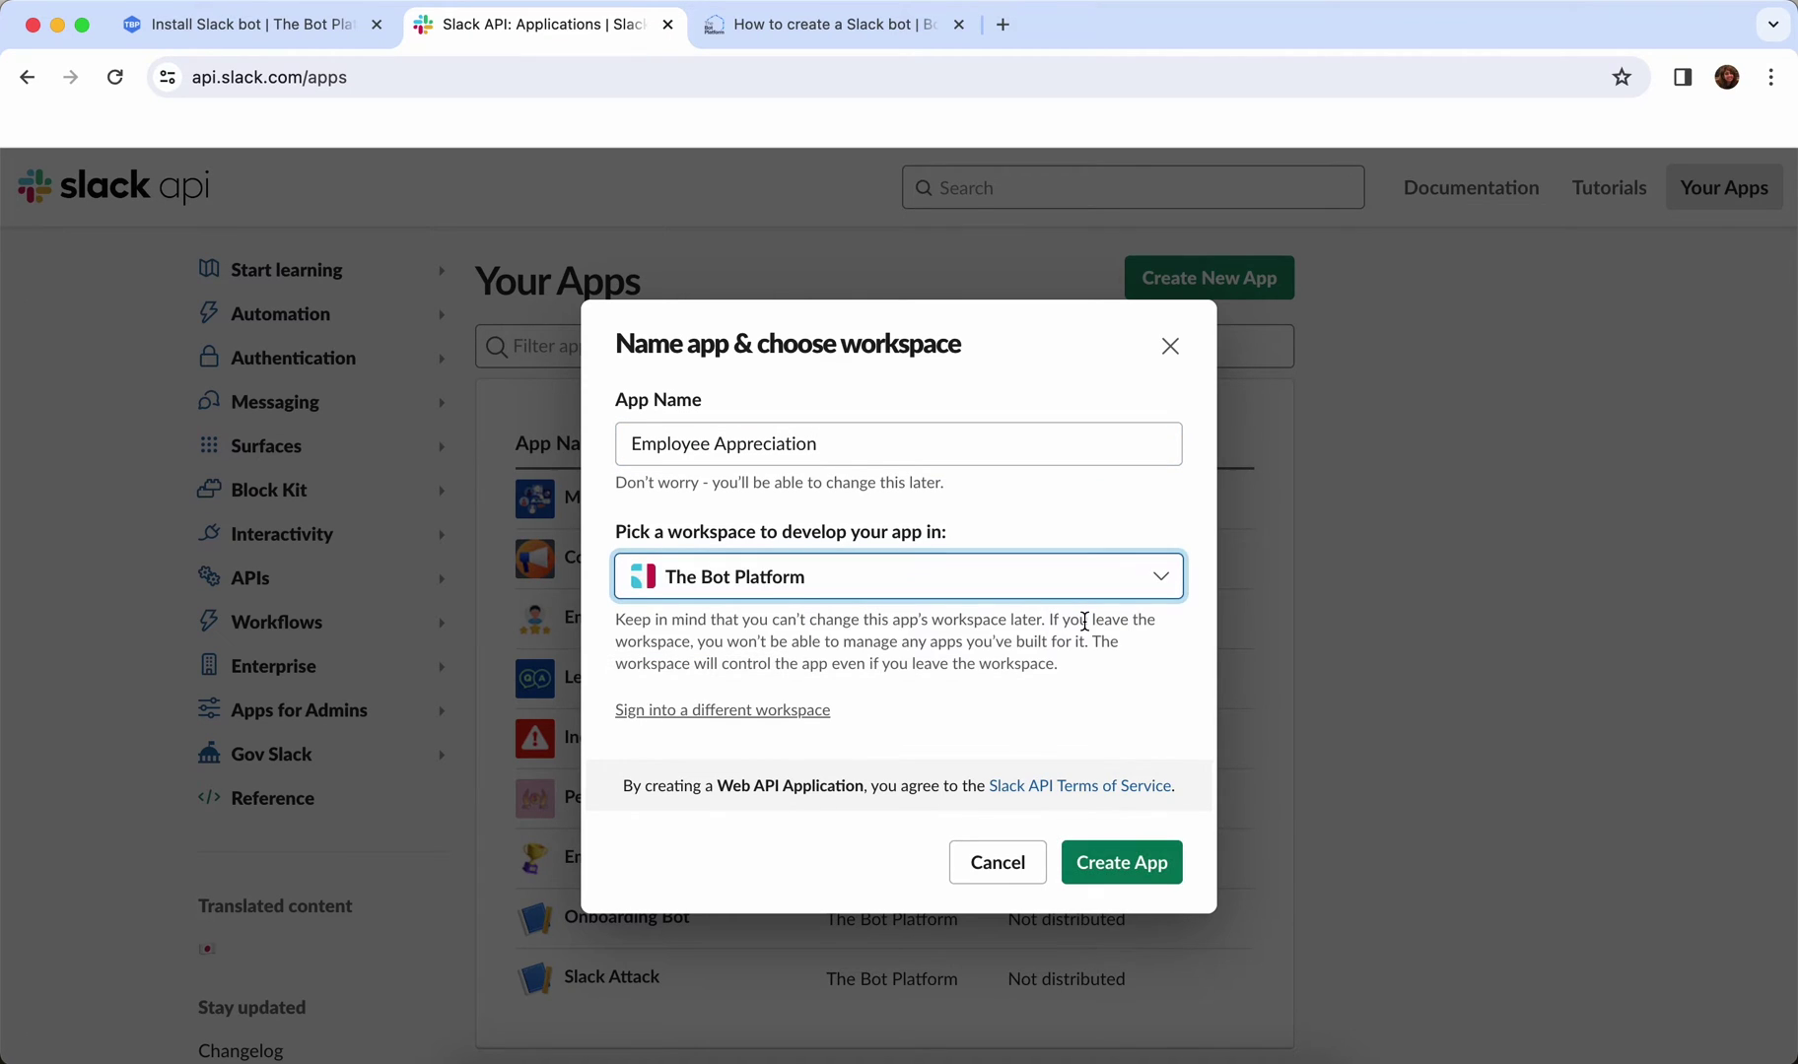
click(1123, 865)
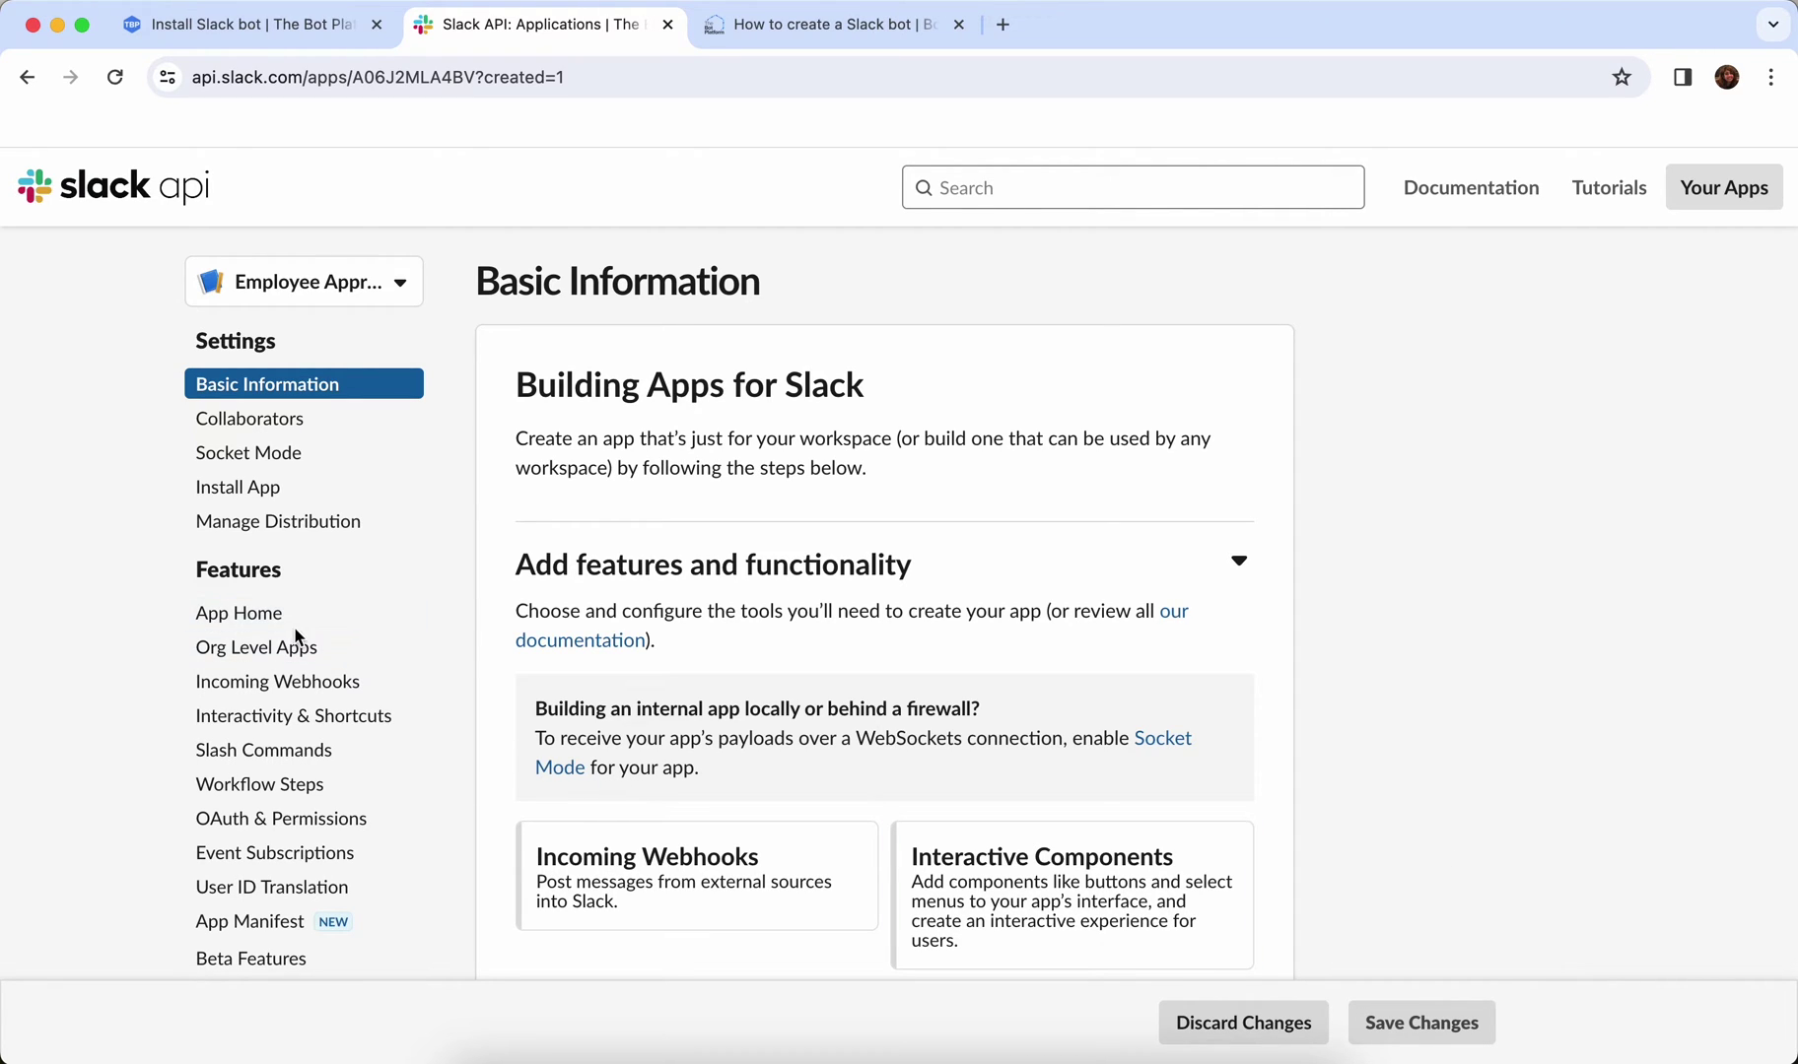
Open the OAuth & Permissions settings of the Employee Appreciation app
click(370, 821)
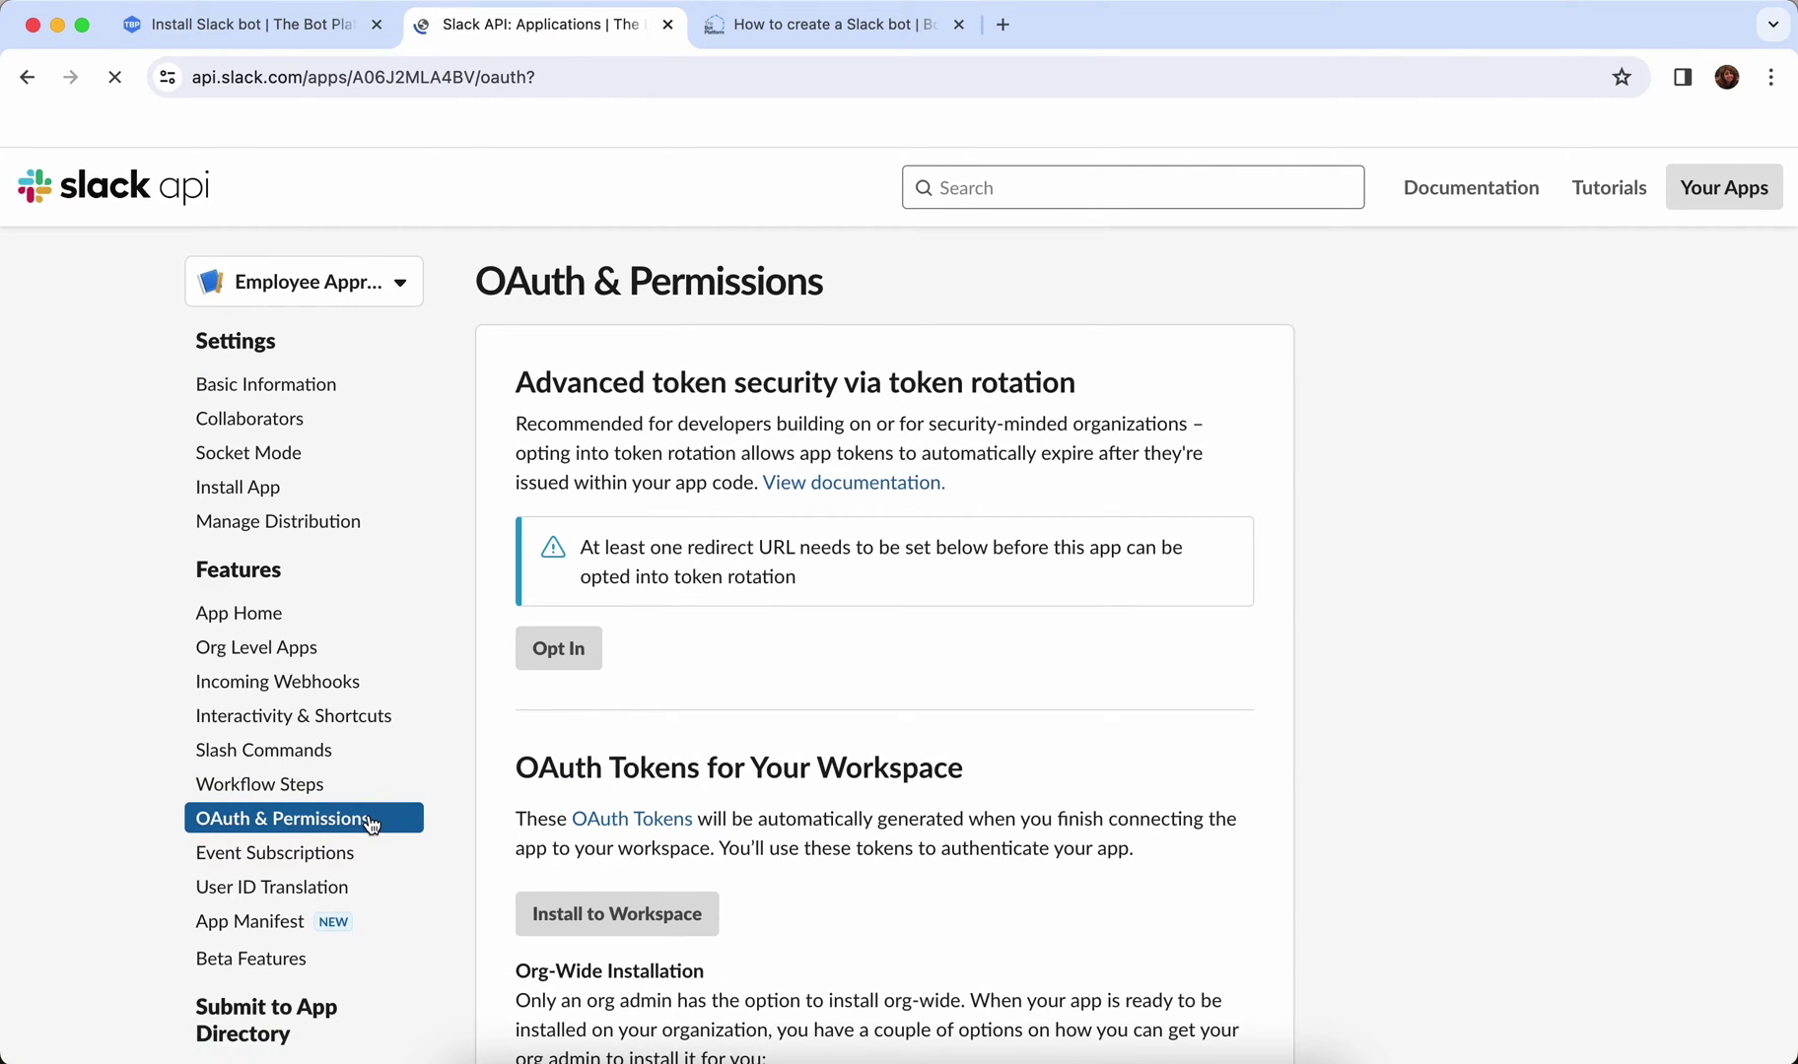
Add the chat:write, im:history and im:write bot token scopes
scroll(1005, 783, down, 15)
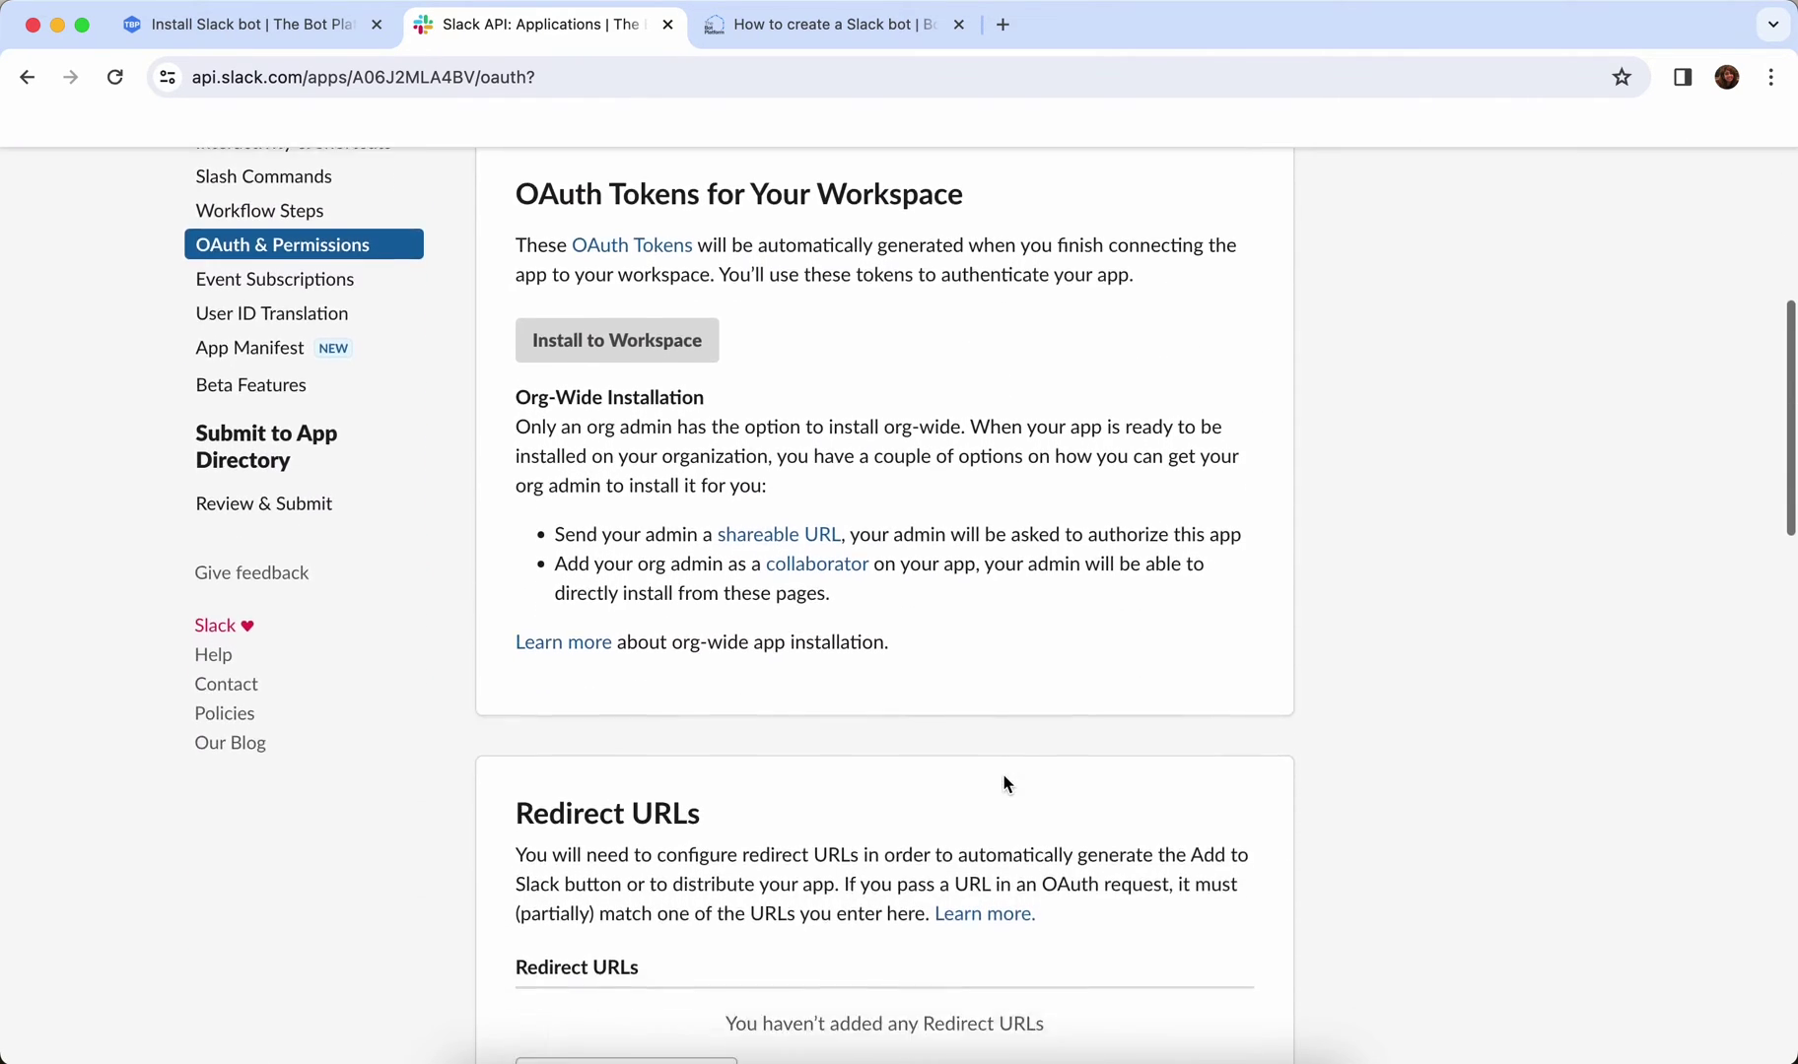
scroll(1004, 784, down, 5)
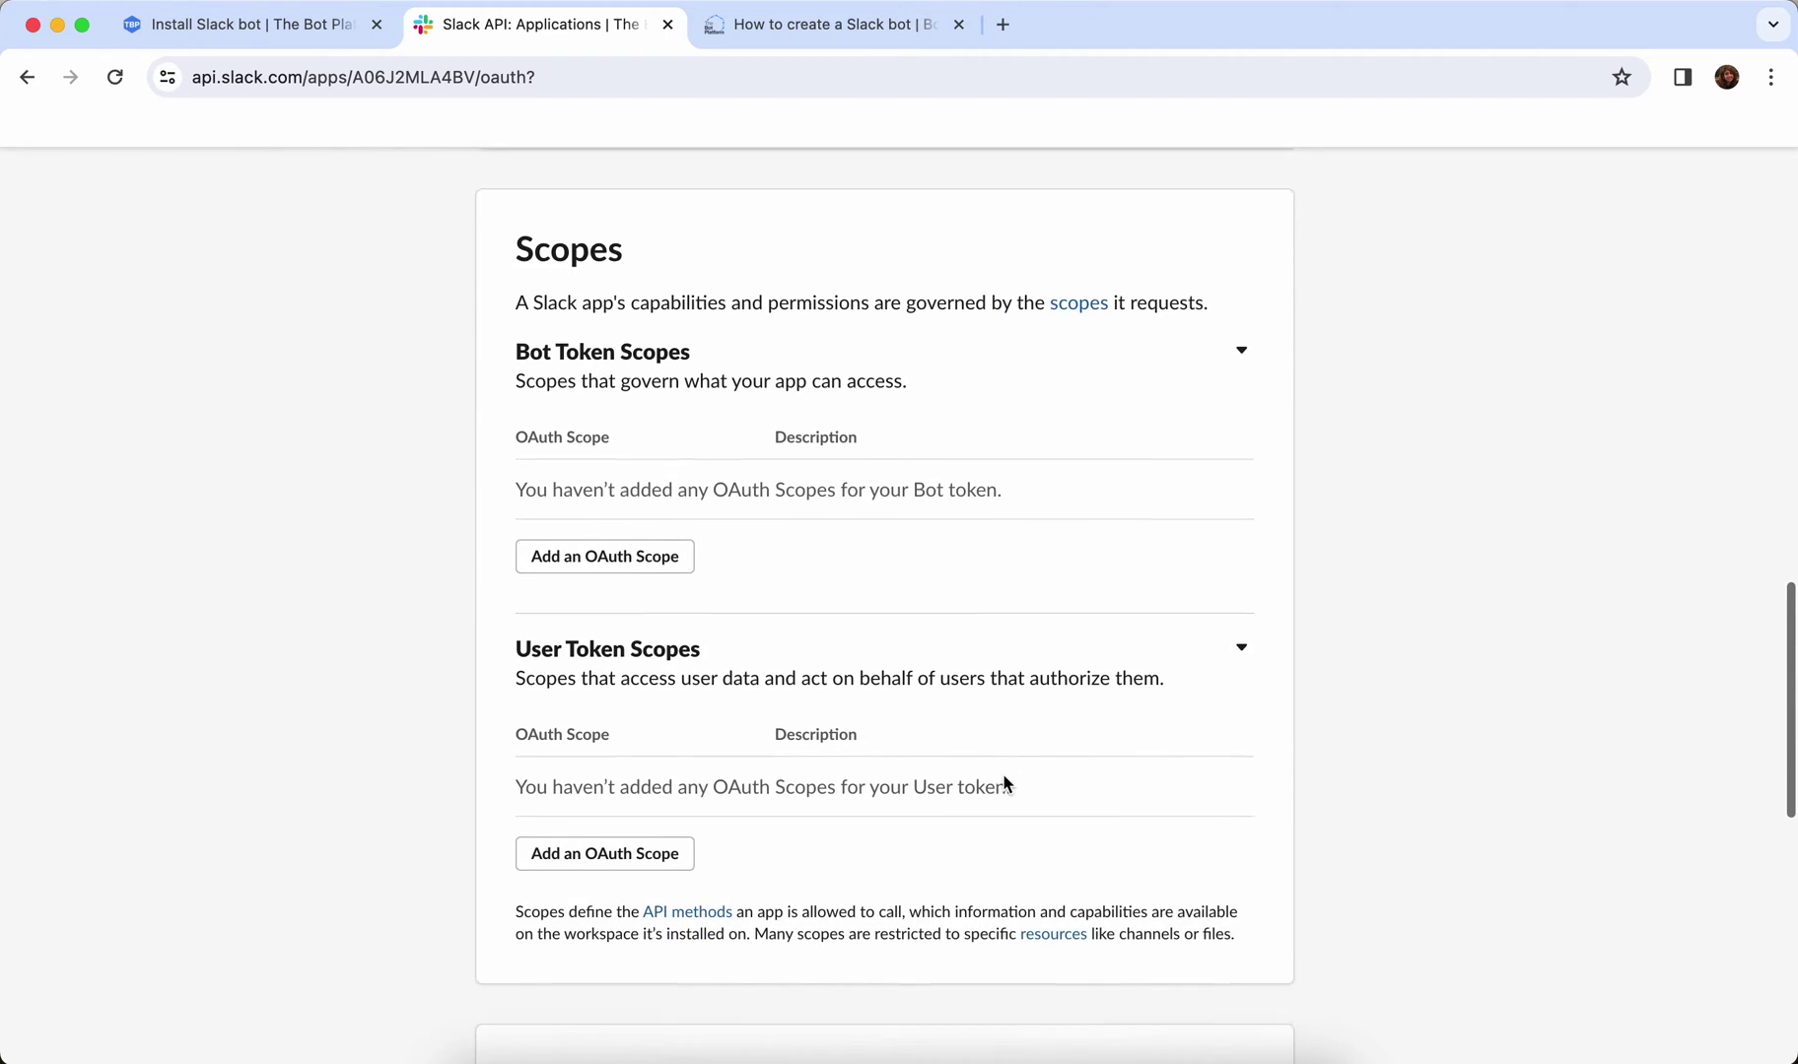
click(624, 565)
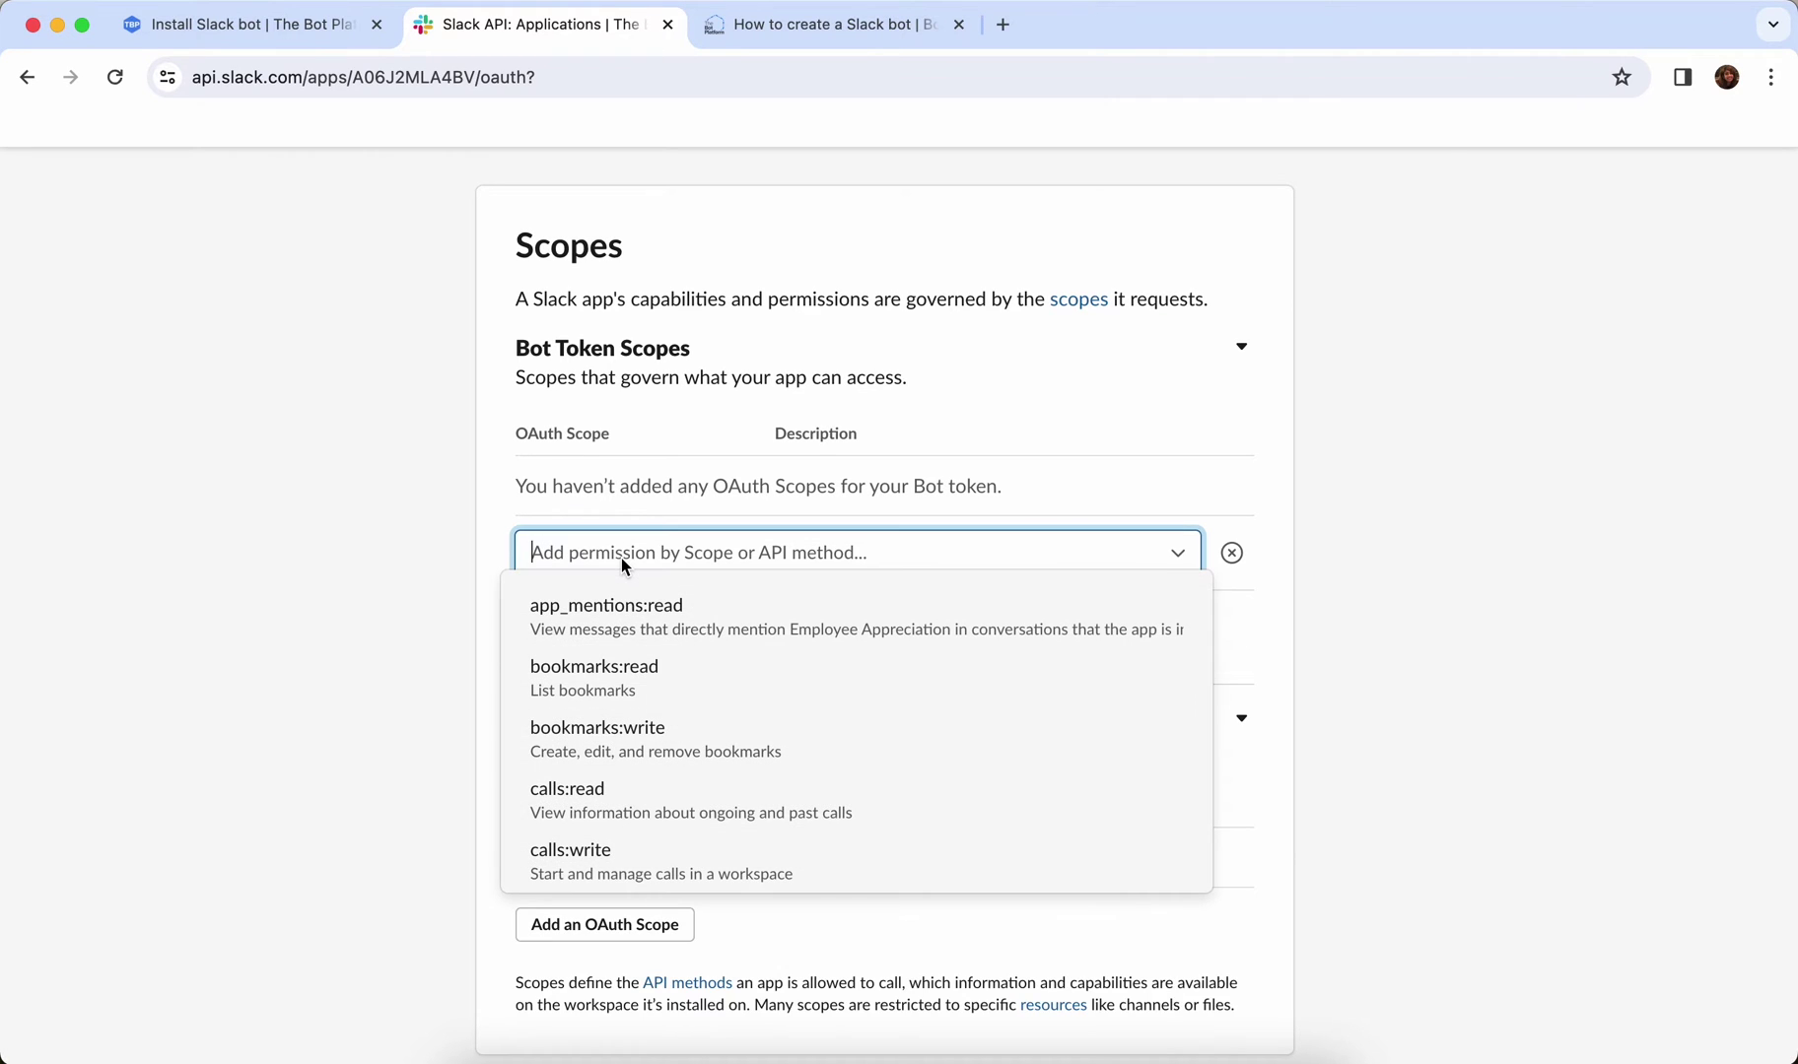
text(chat)
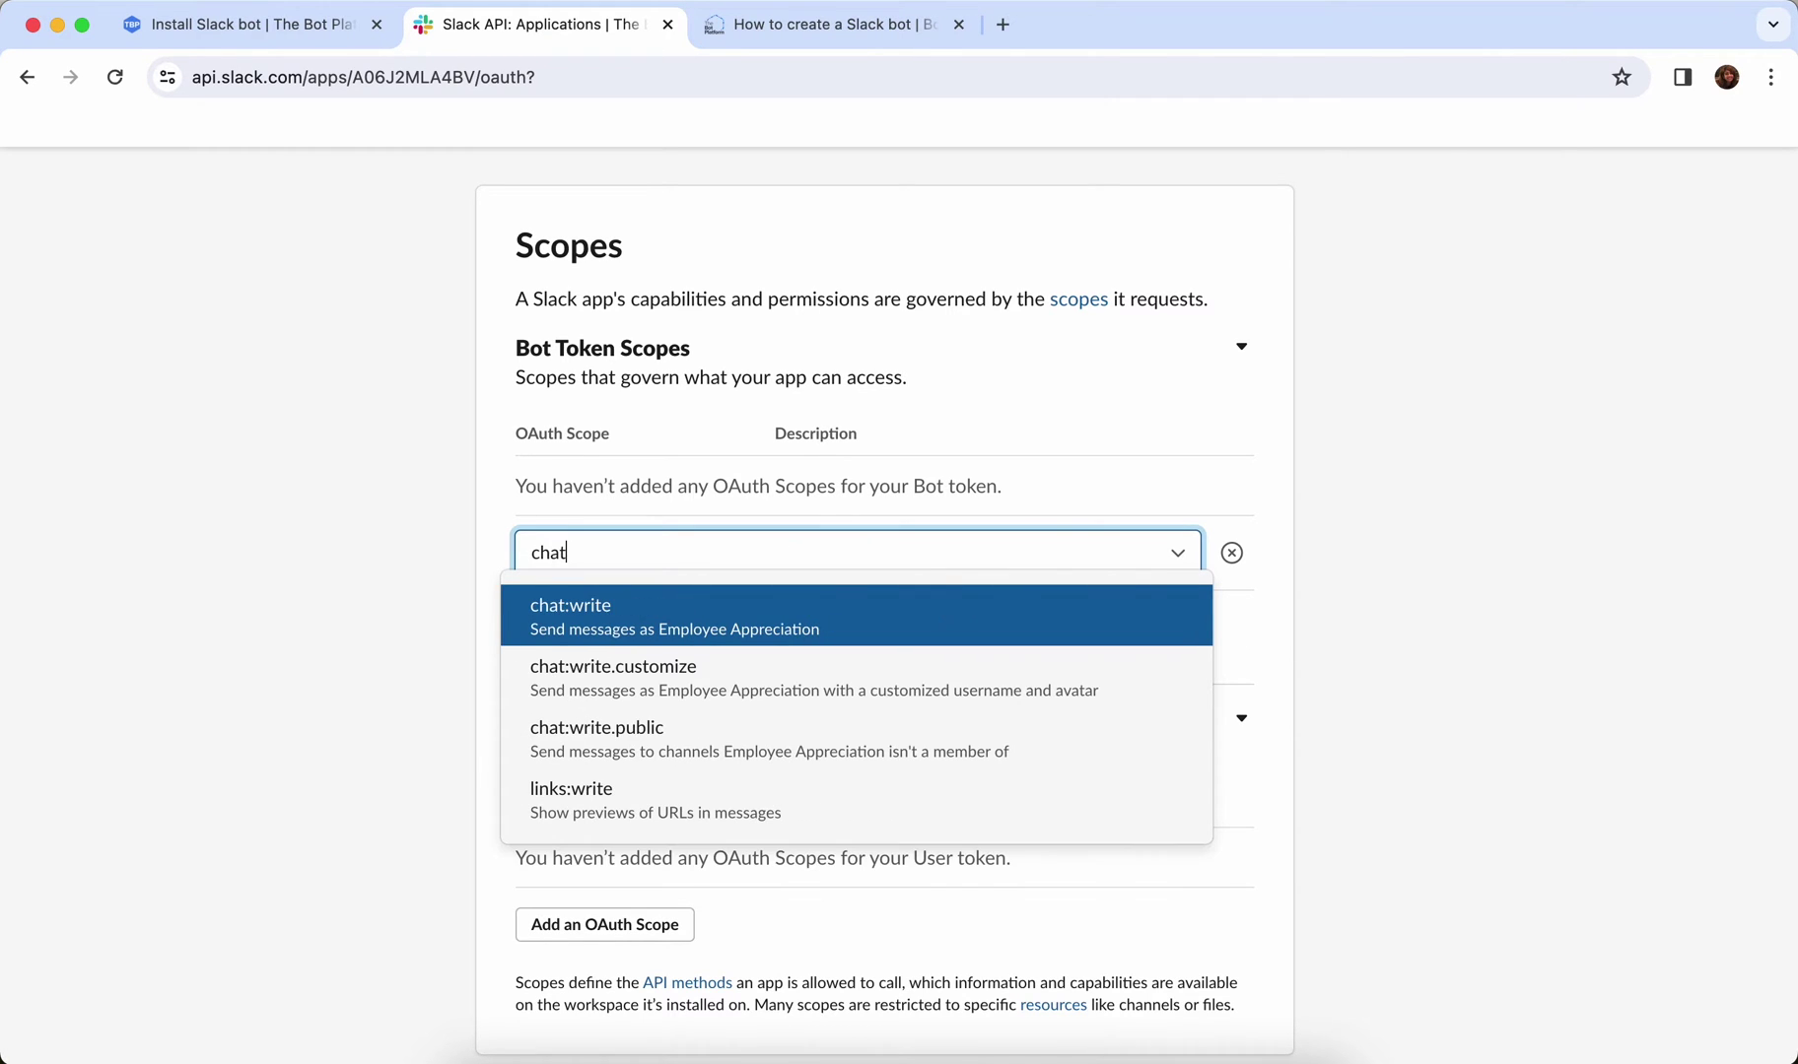
text(:w)
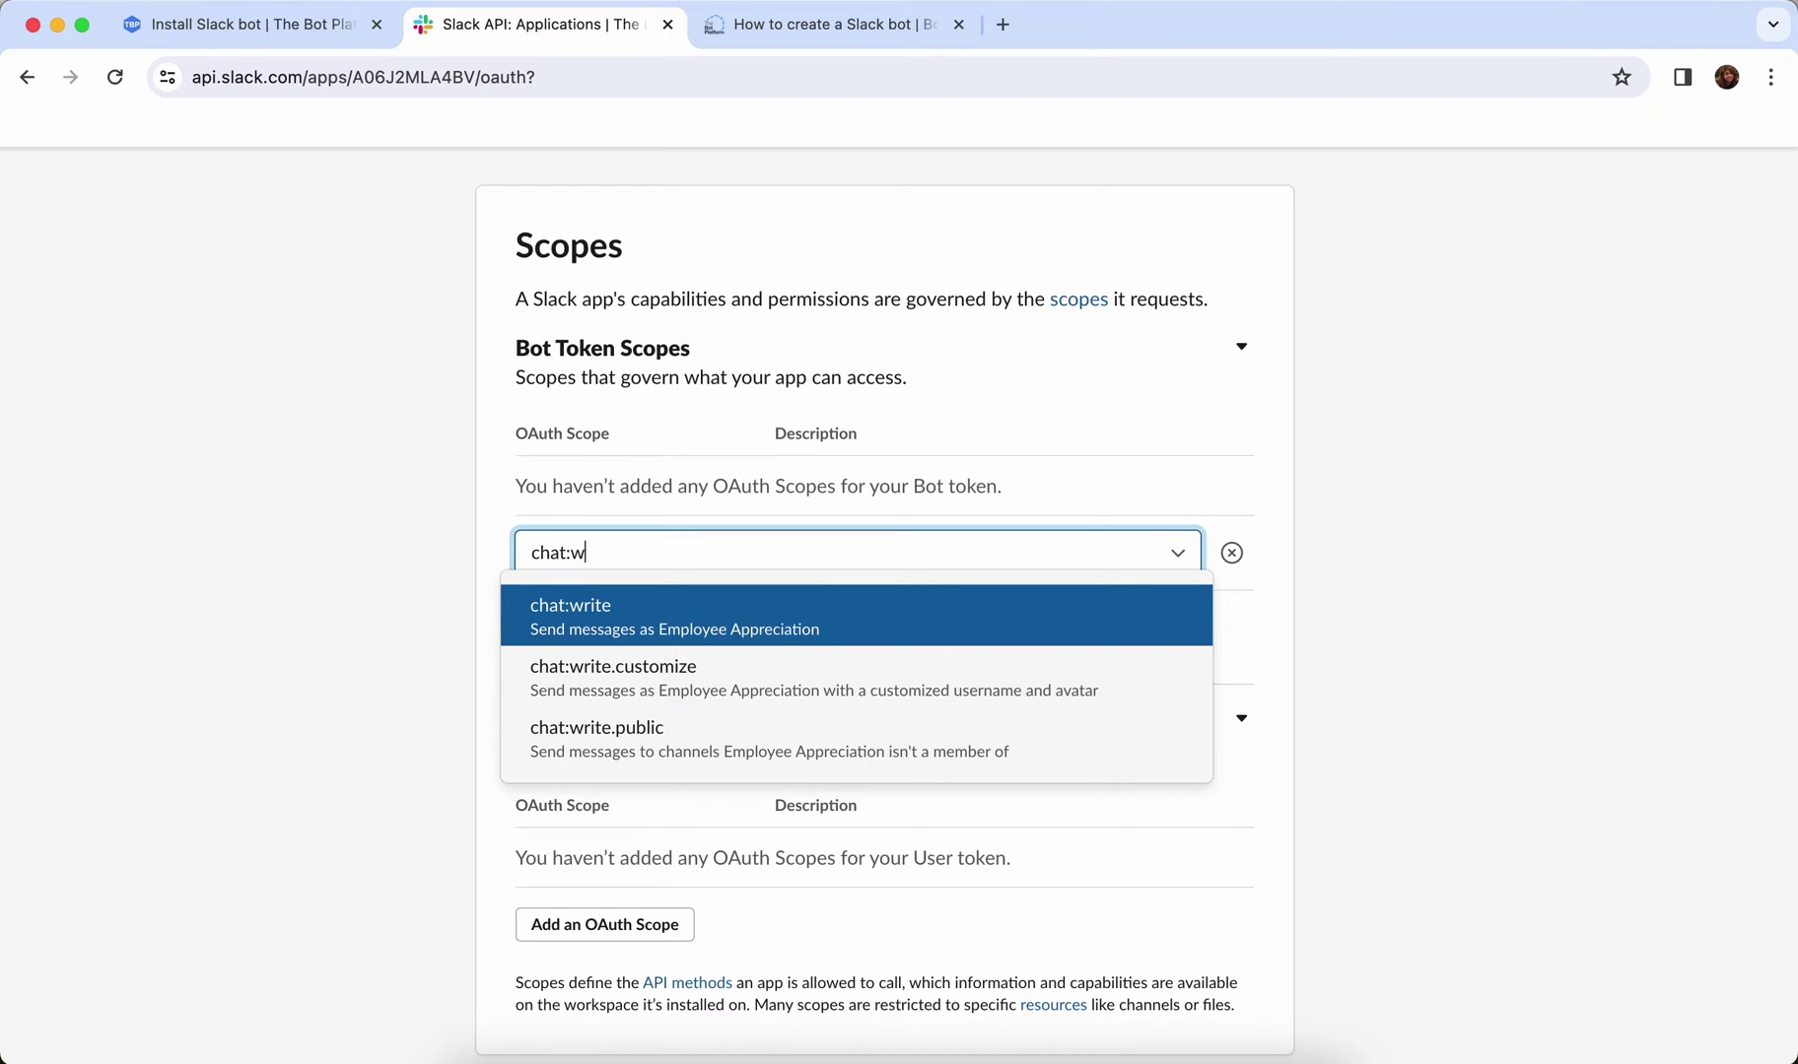
text(rite)
key(Return)
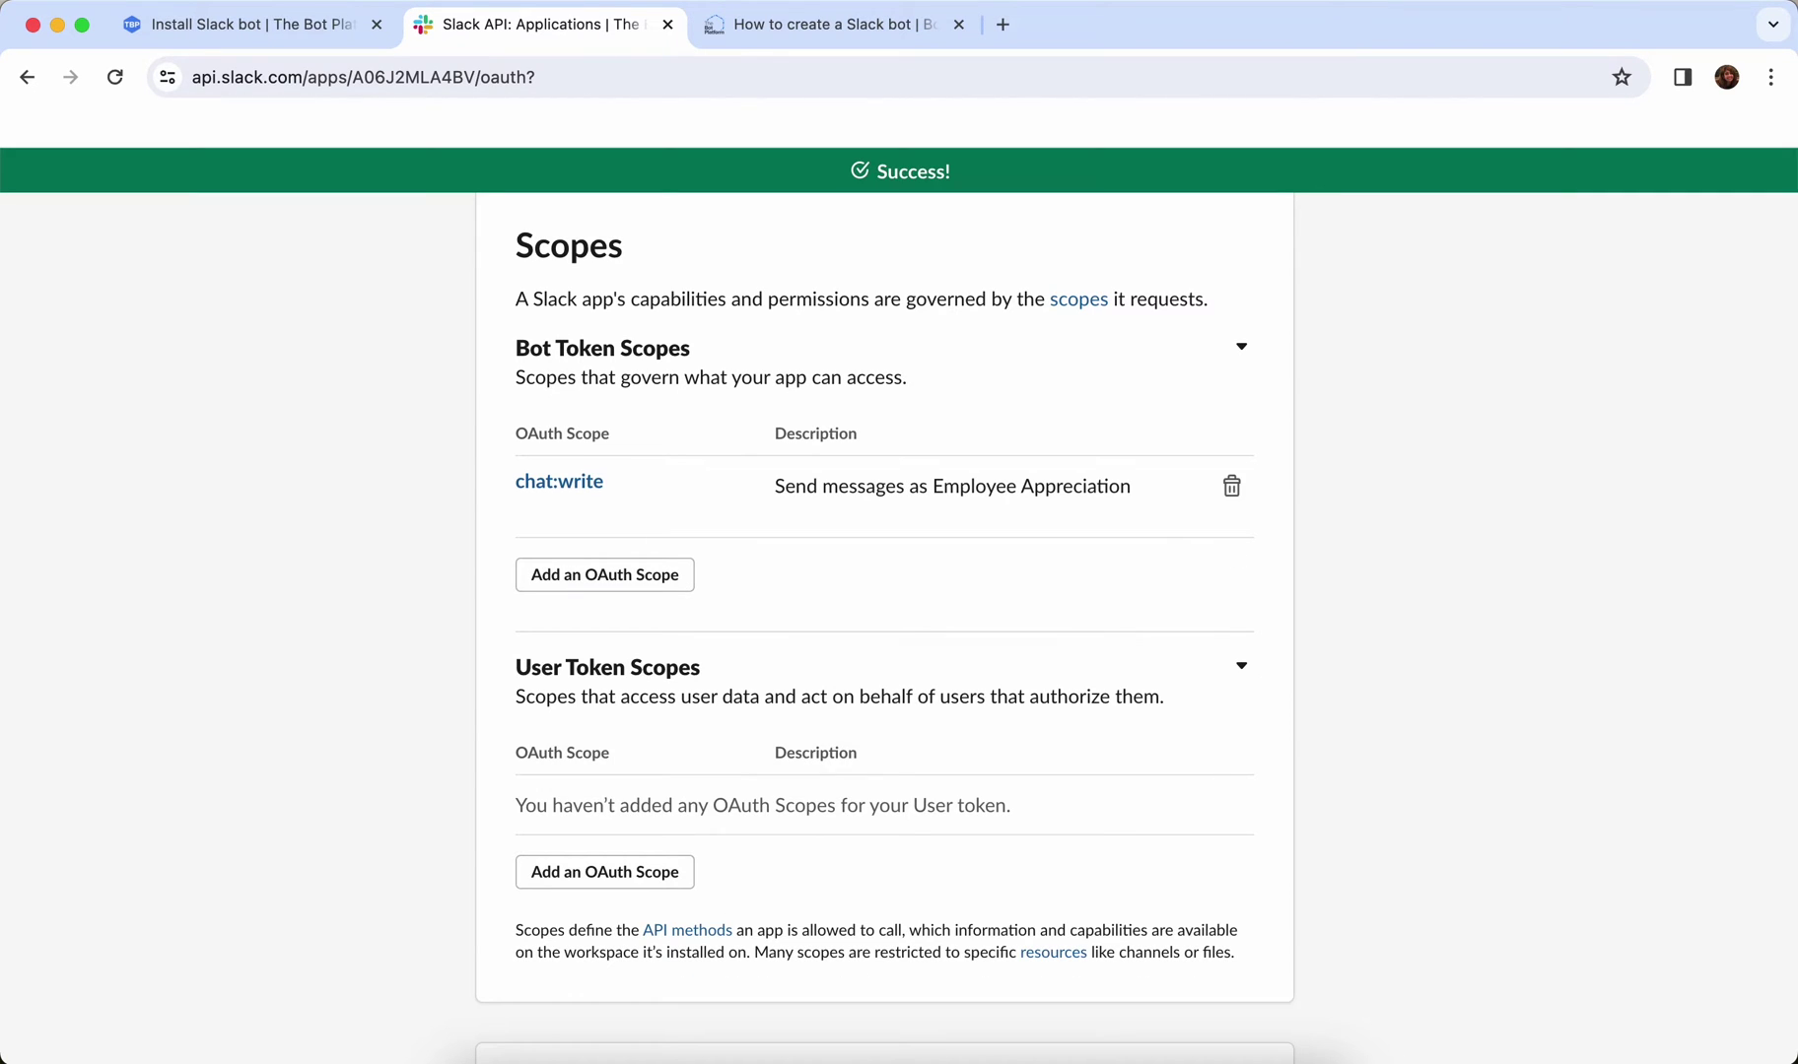
click(522, 572)
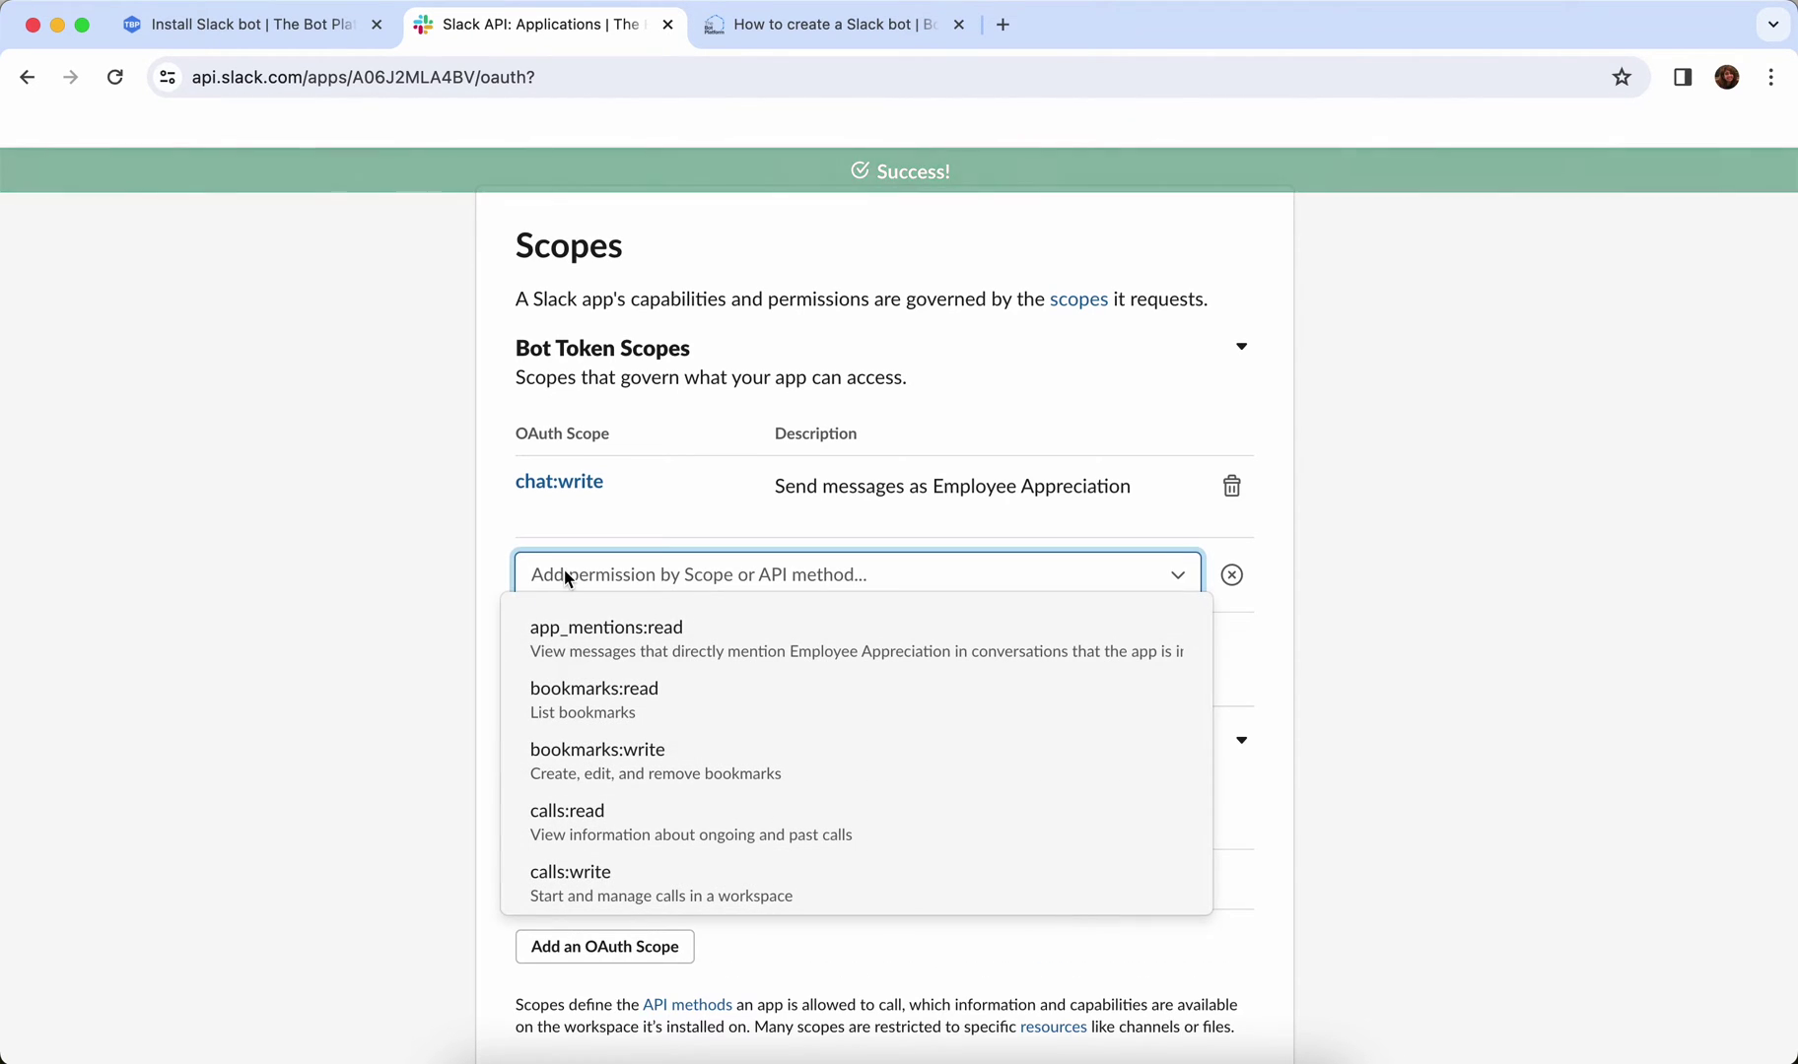
text(im:hi)
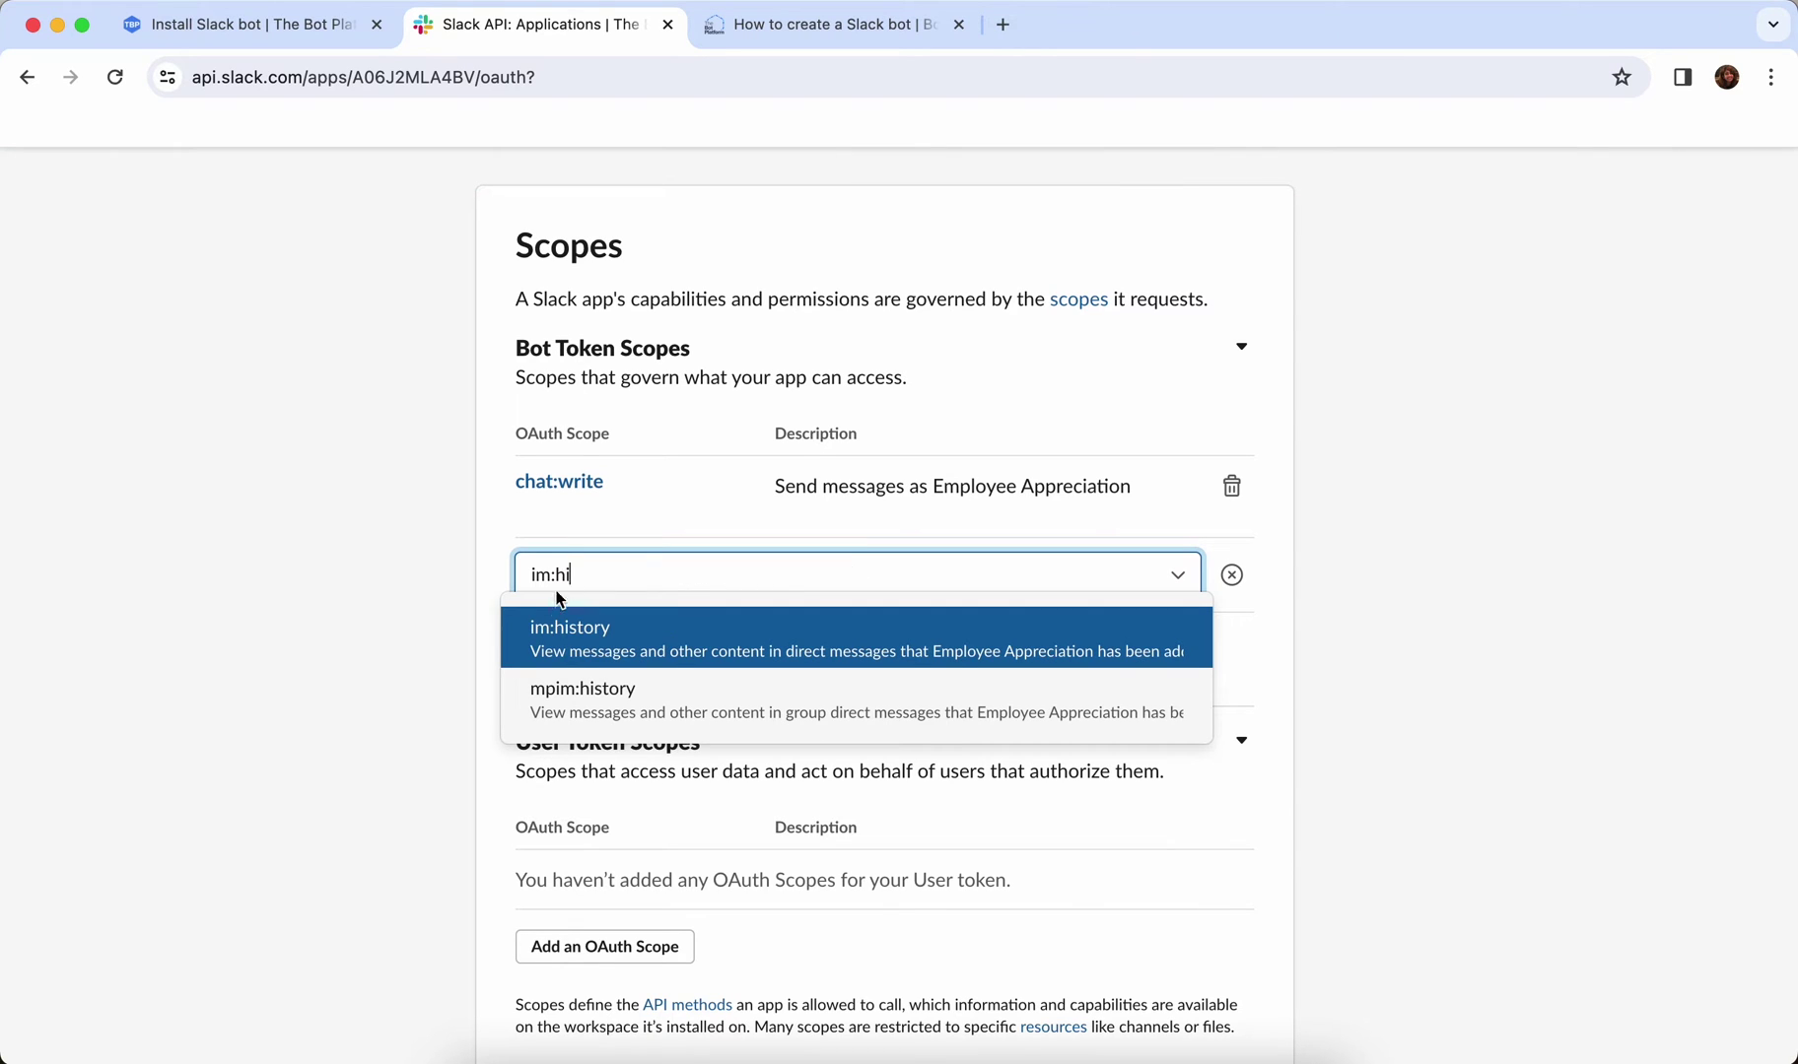
click(548, 638)
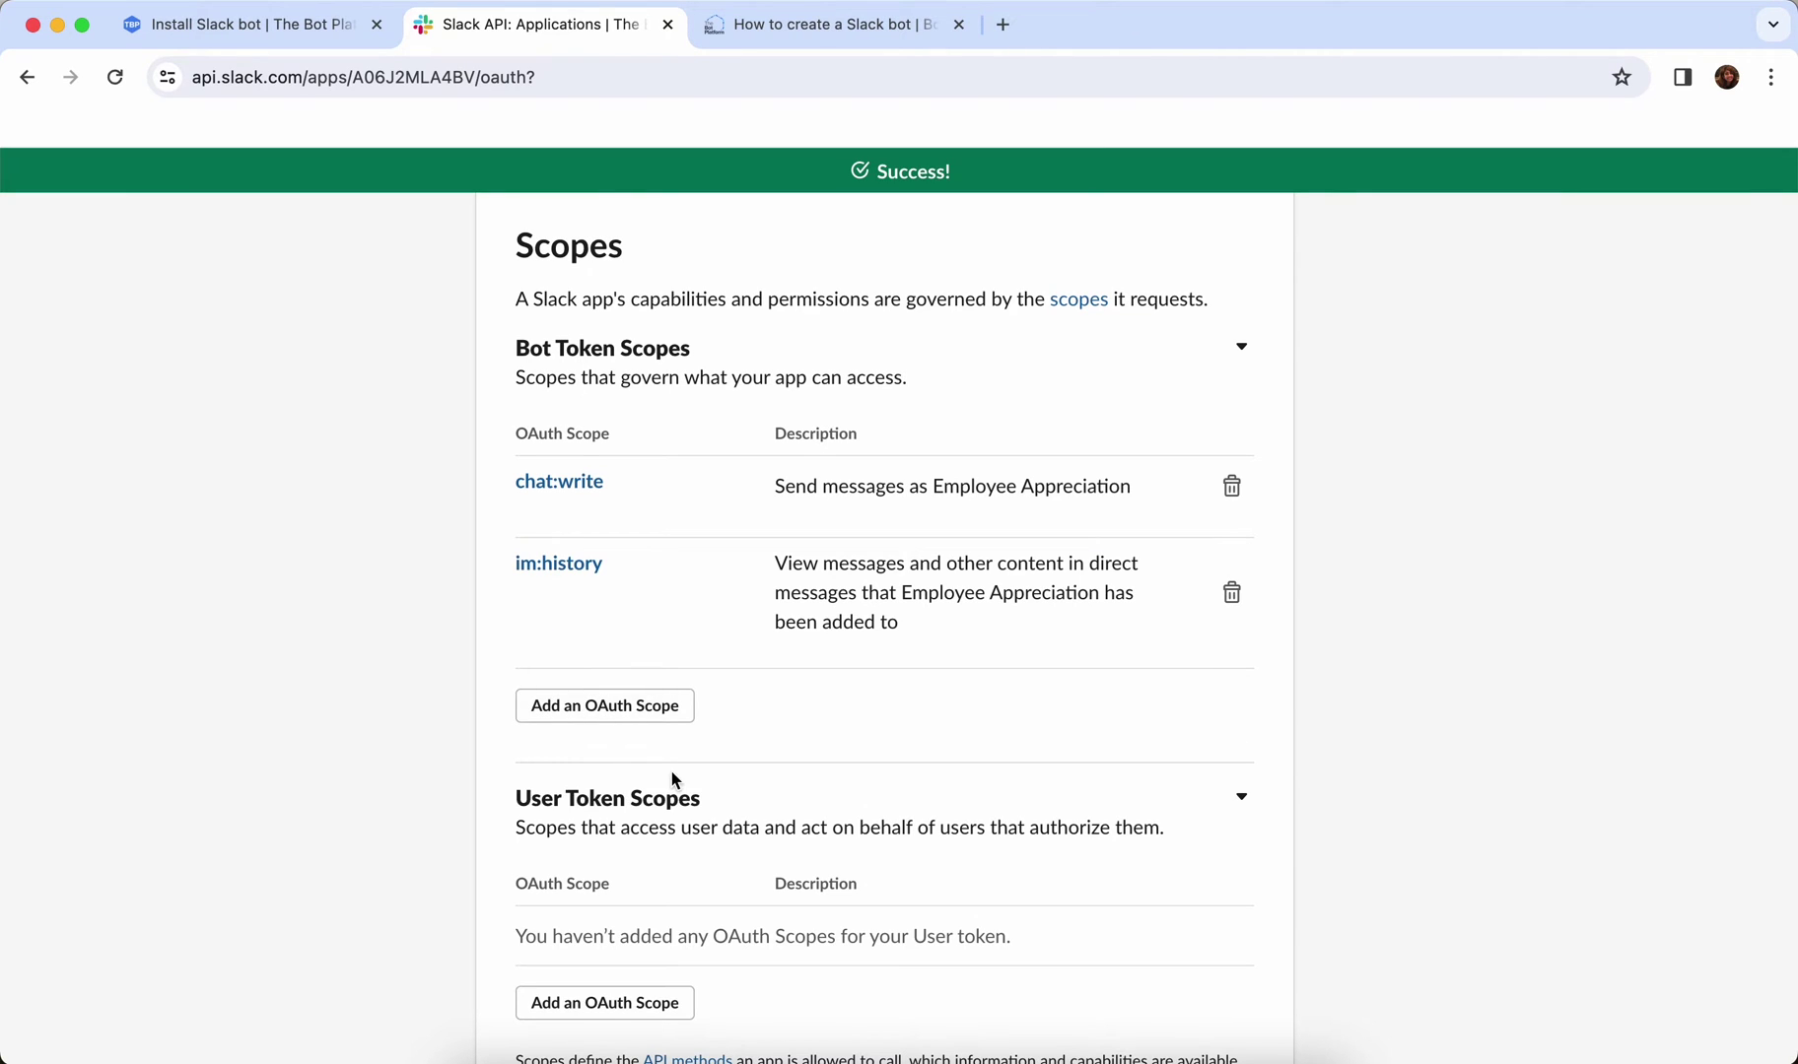
click(654, 721)
text(im)
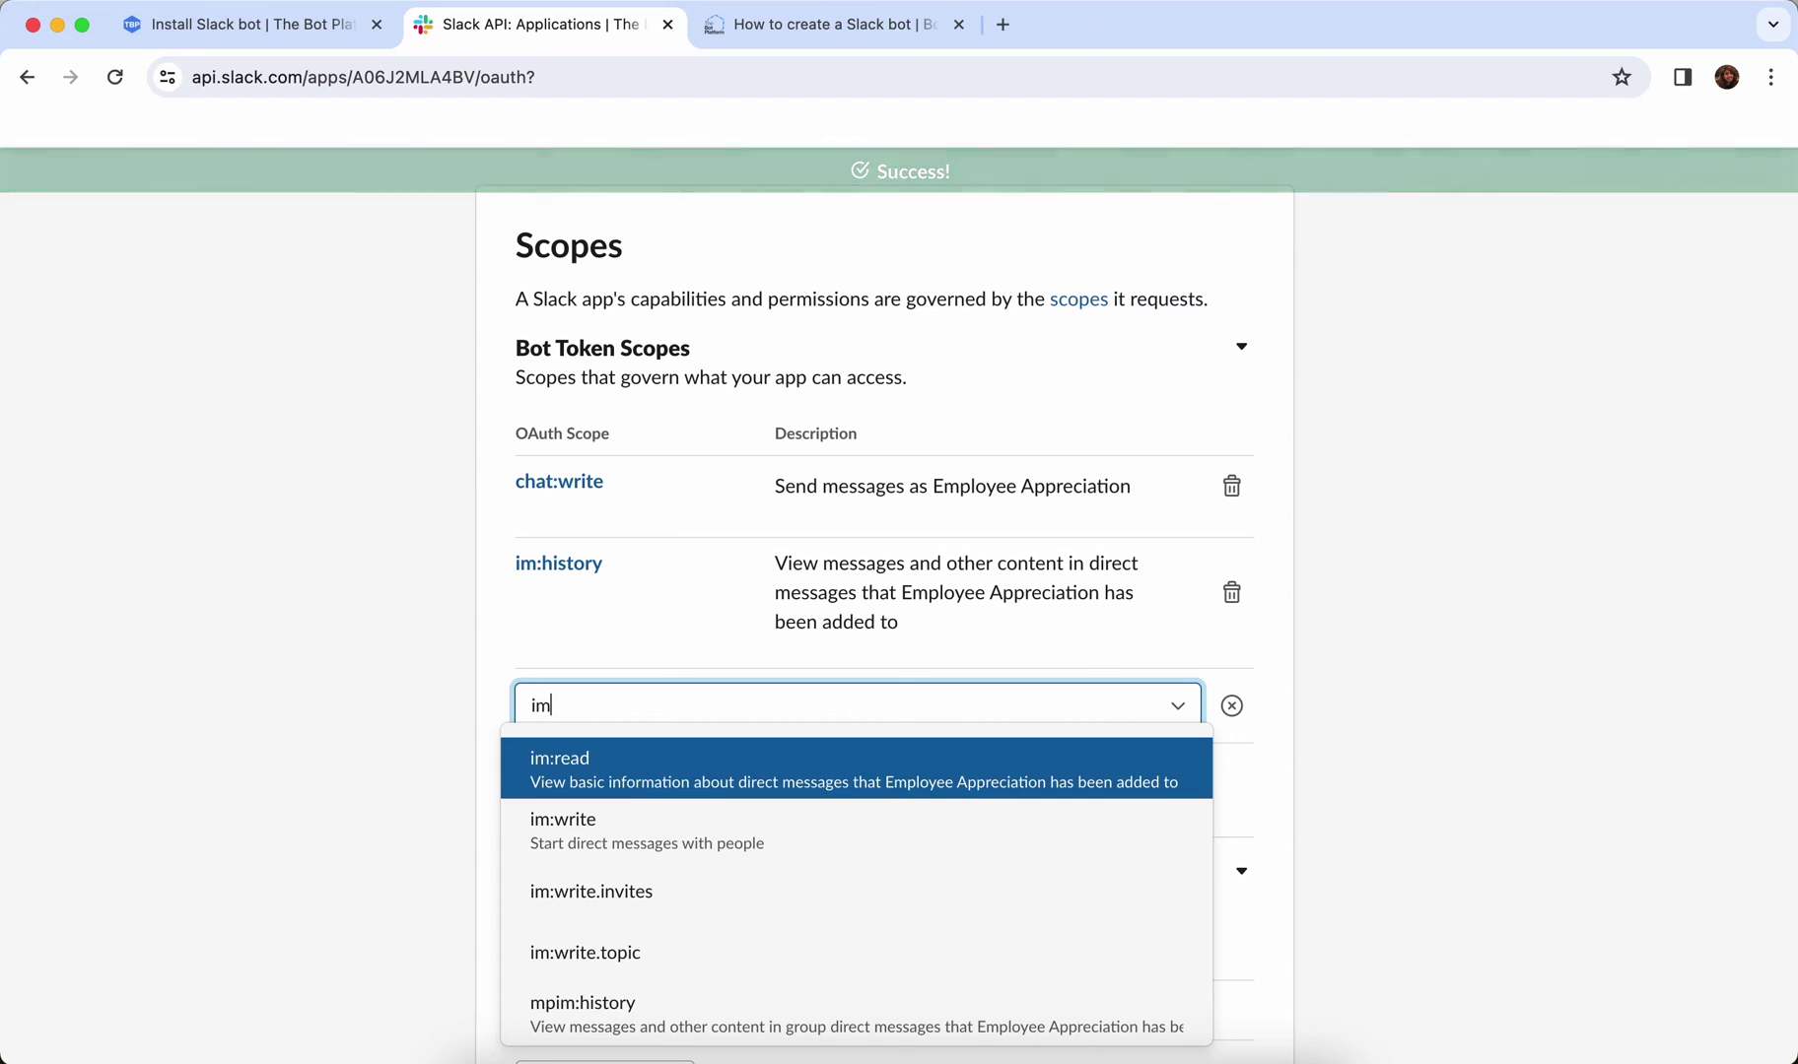
text(:wre)
key(BackSpace)
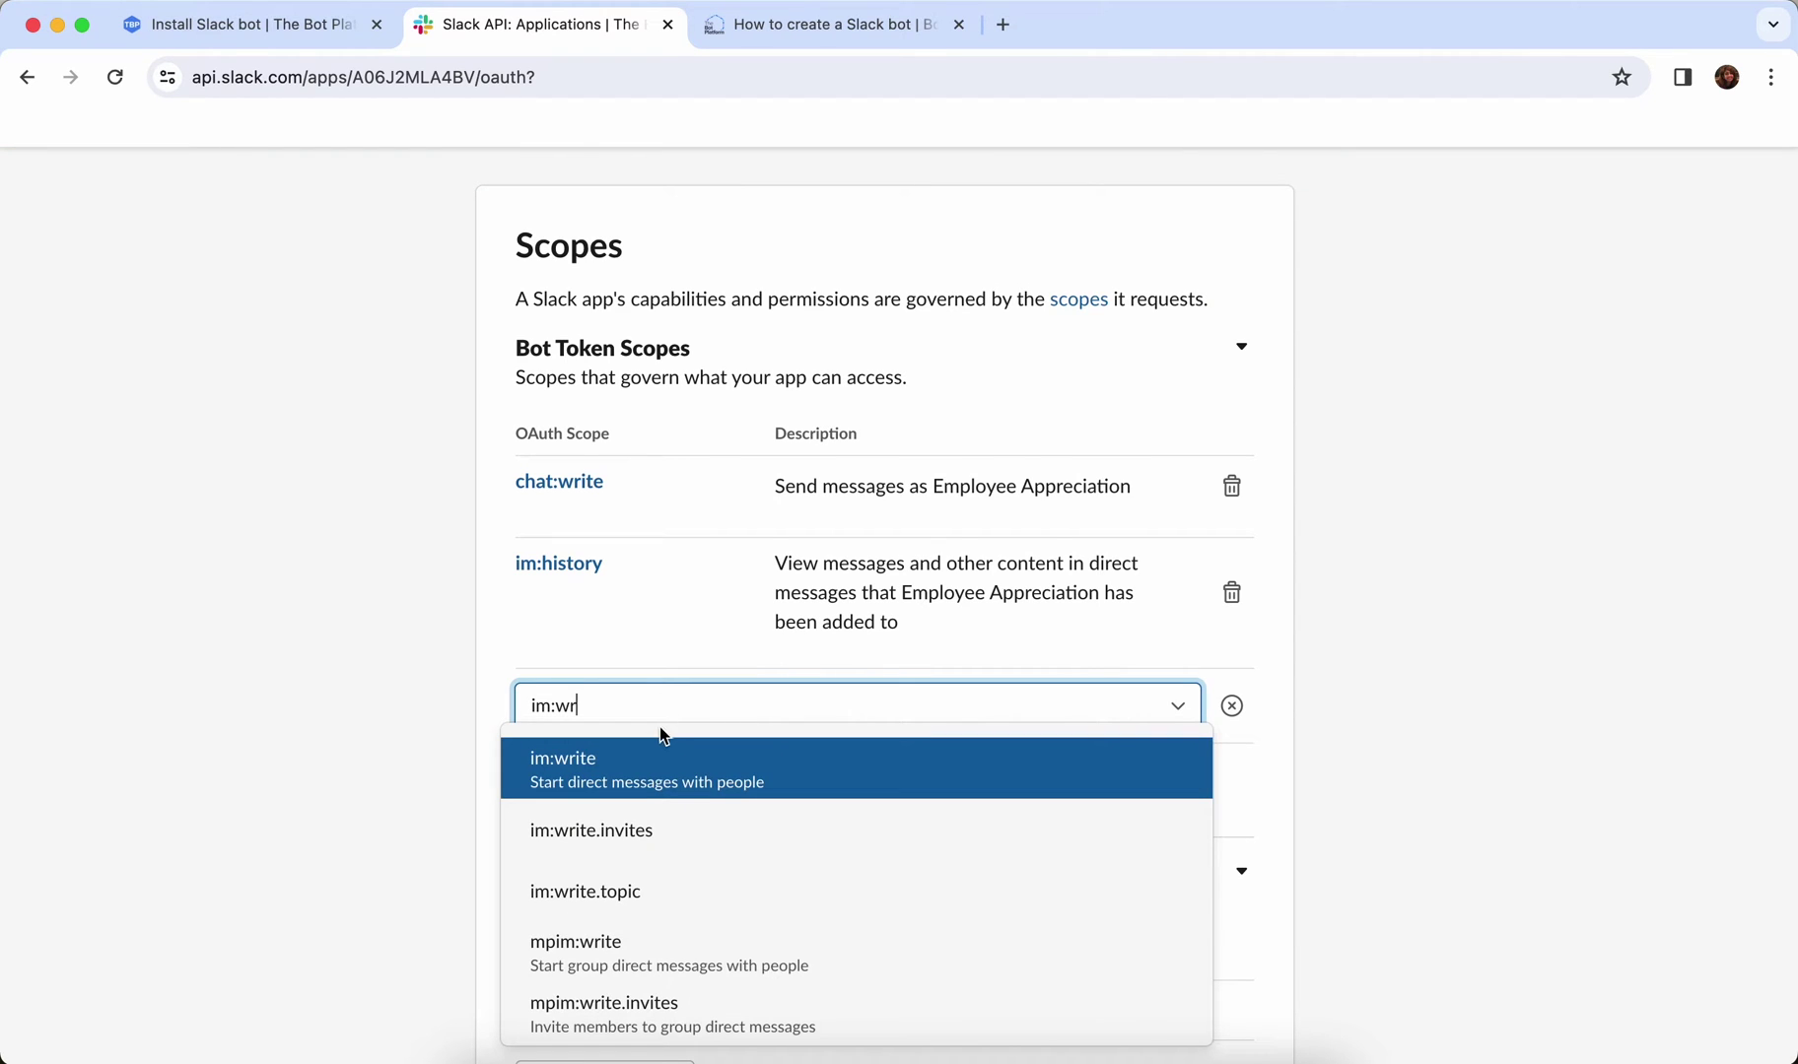
click(650, 763)
Add the users:read, users:read.email and channels:read bot token scopes
click(631, 788)
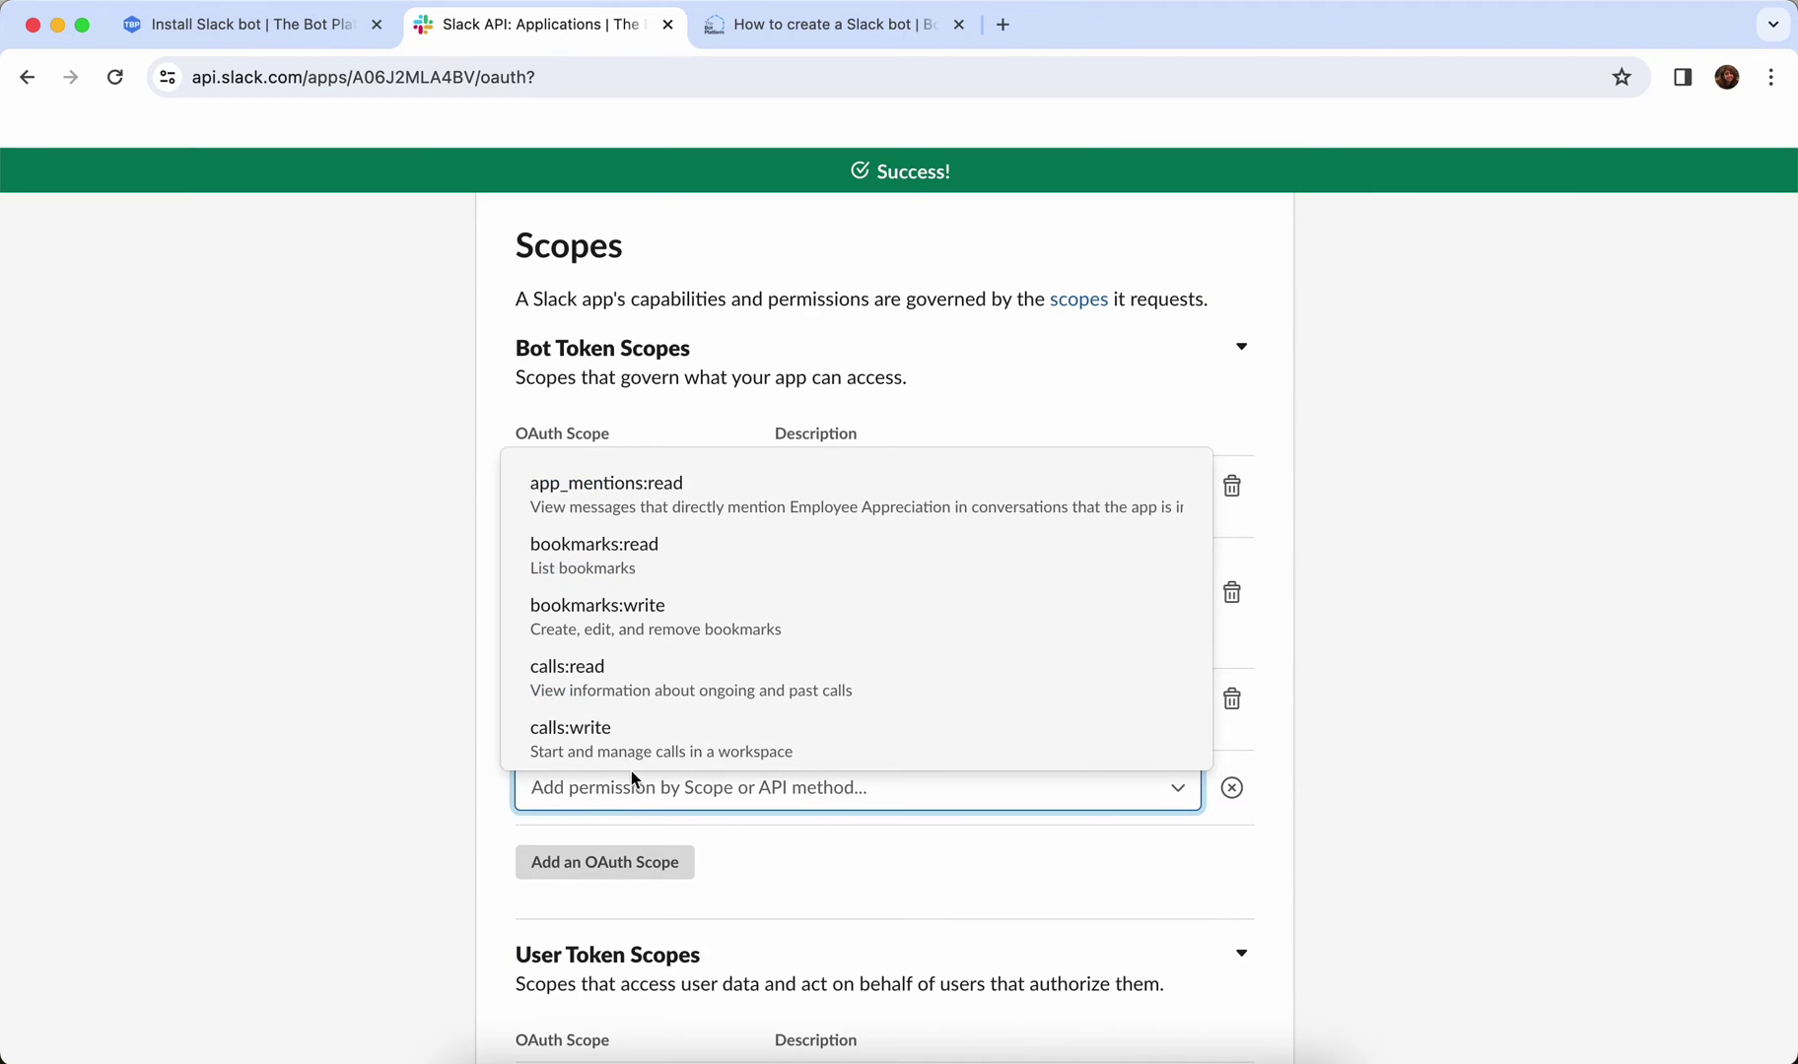
text(users)
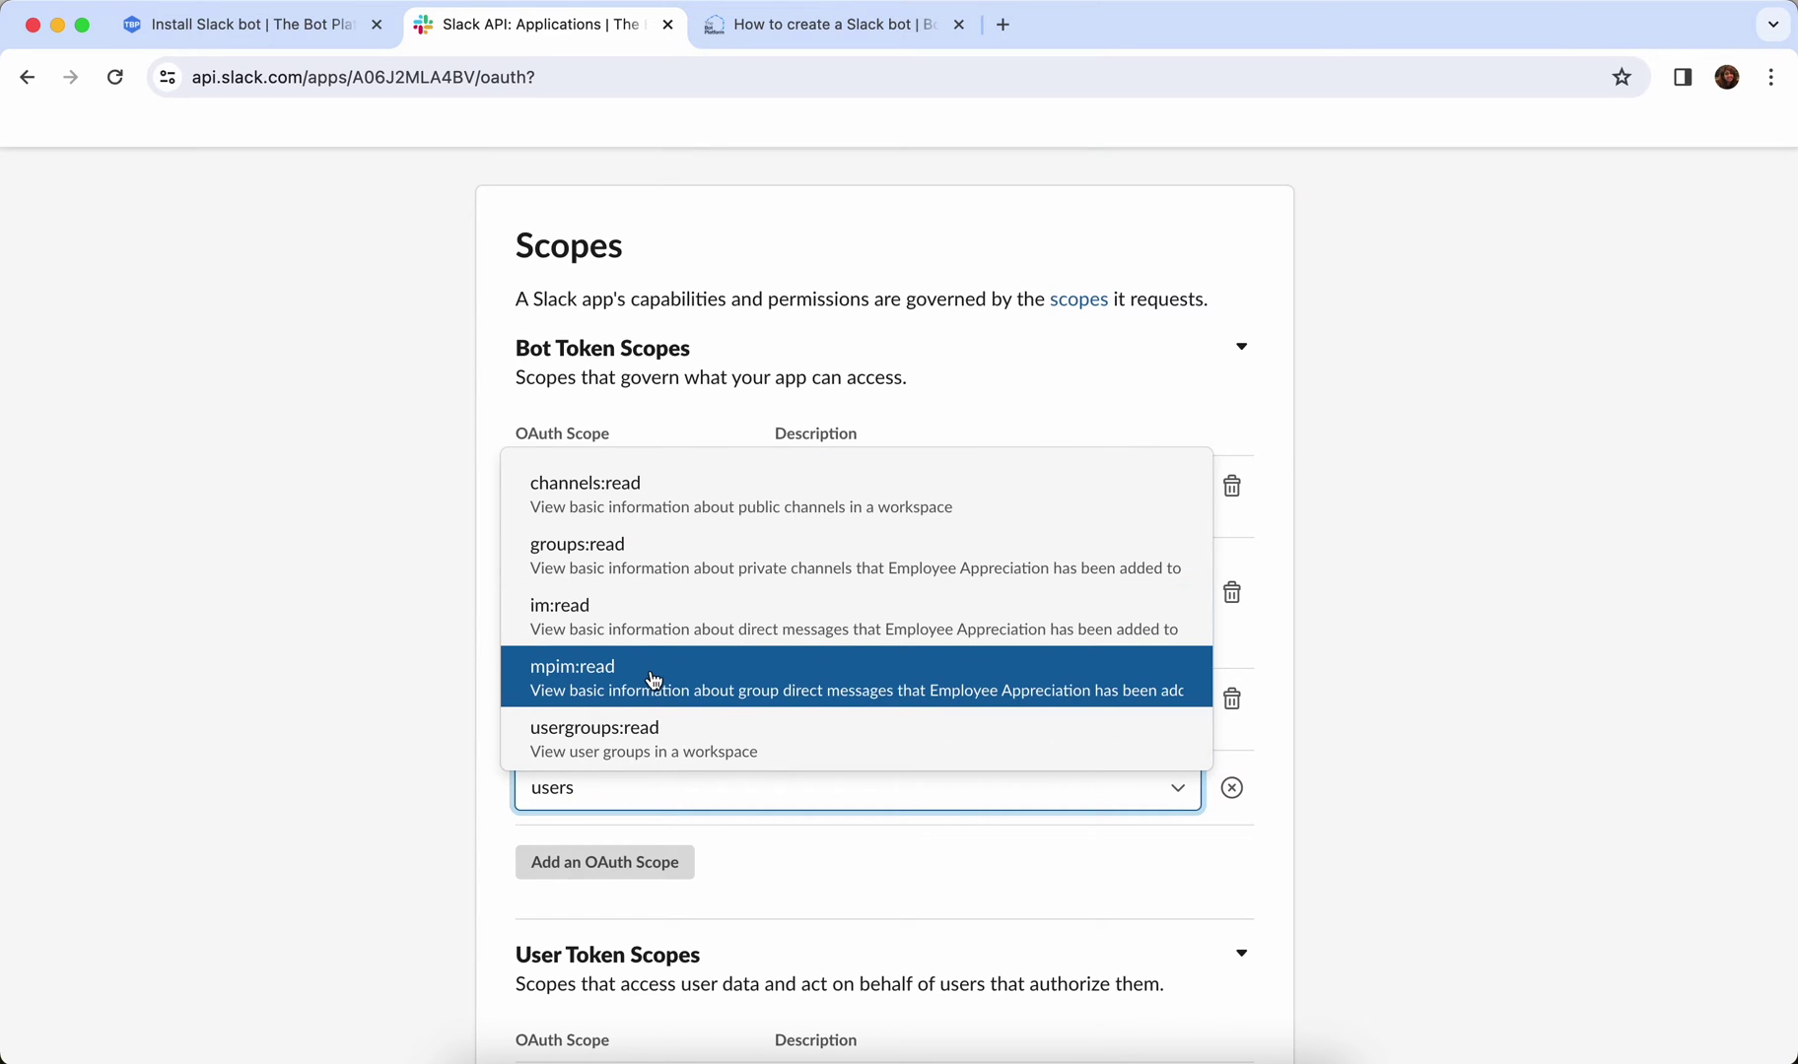
text(:r)
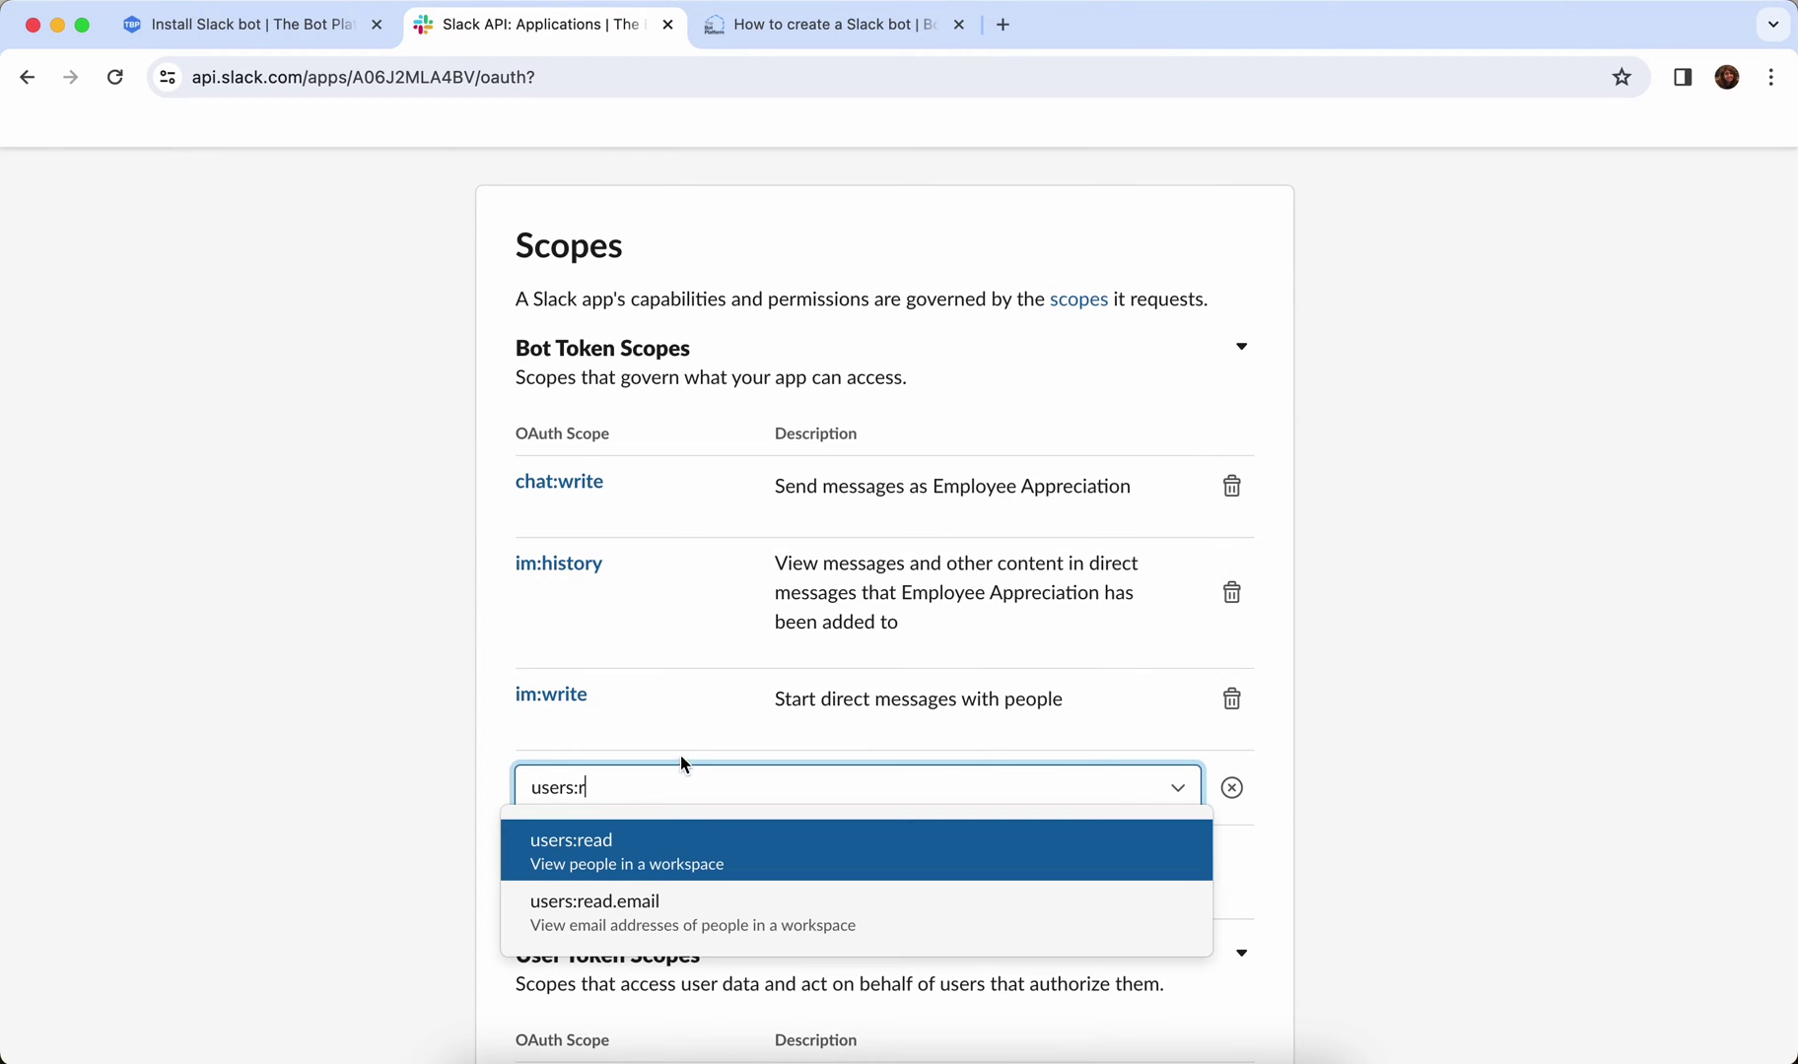
click(631, 853)
click(607, 867)
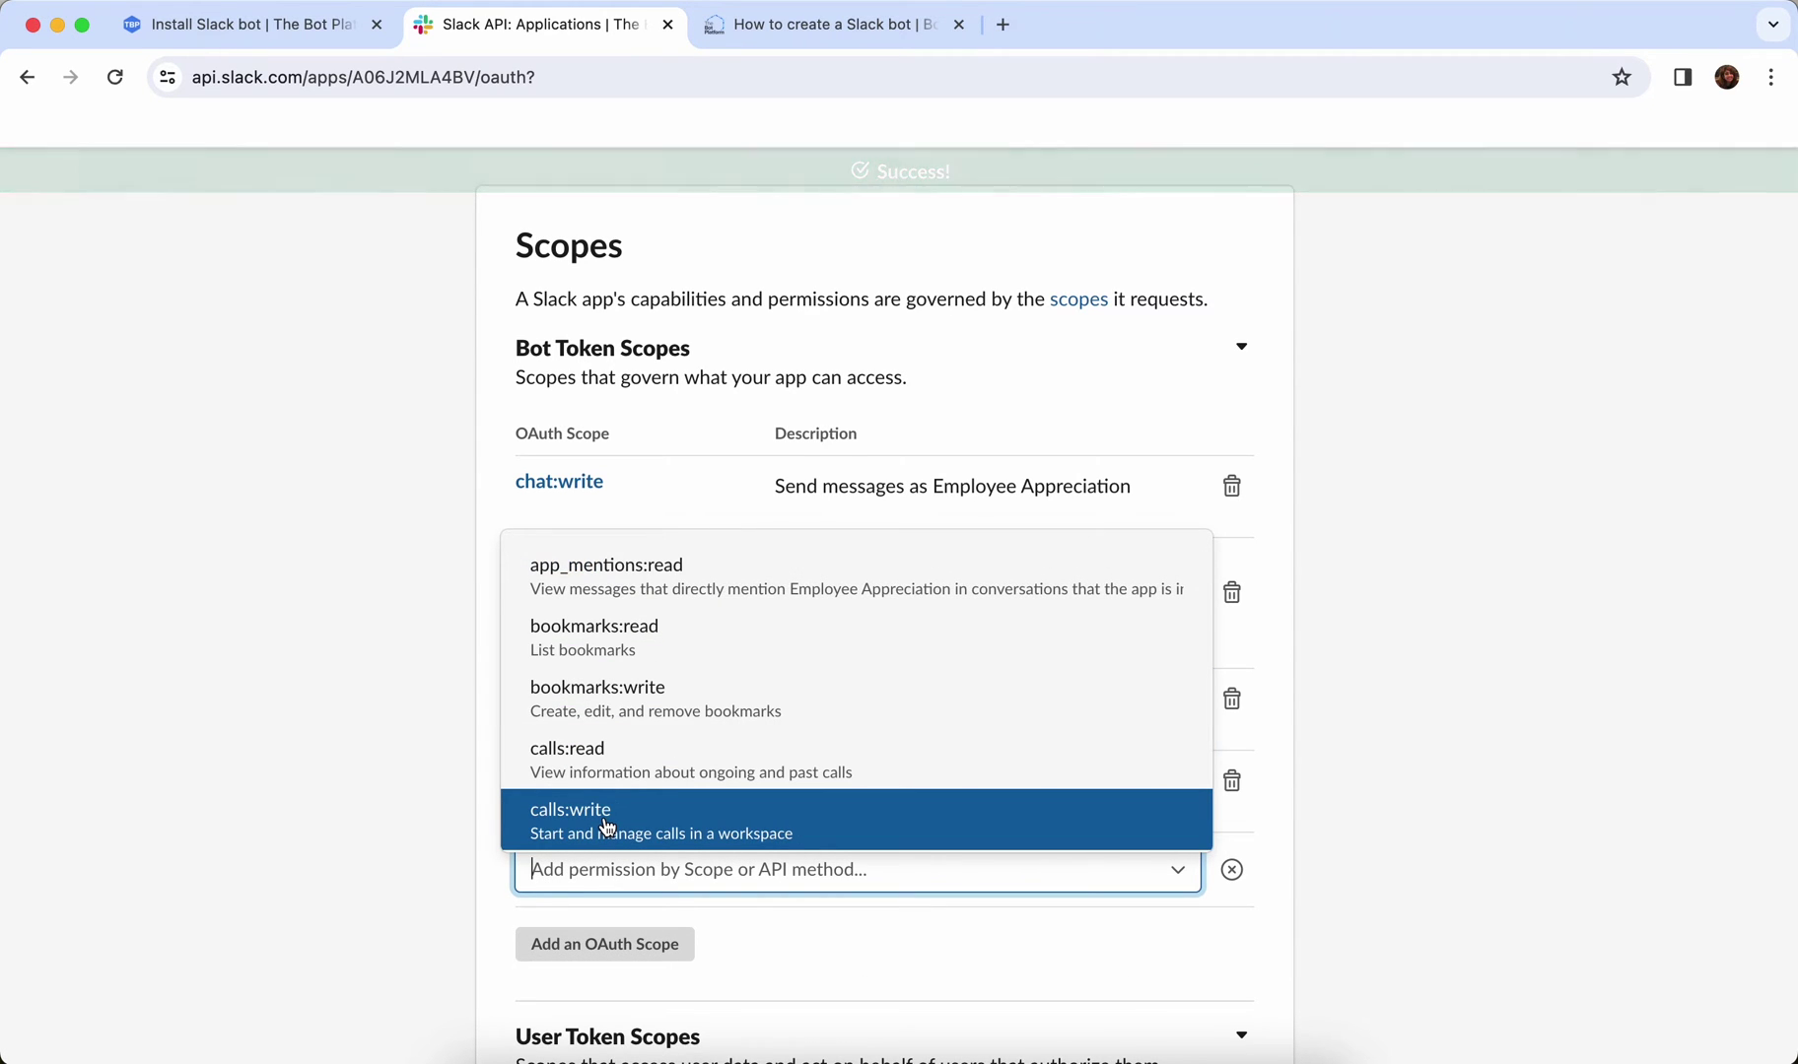
text(user)
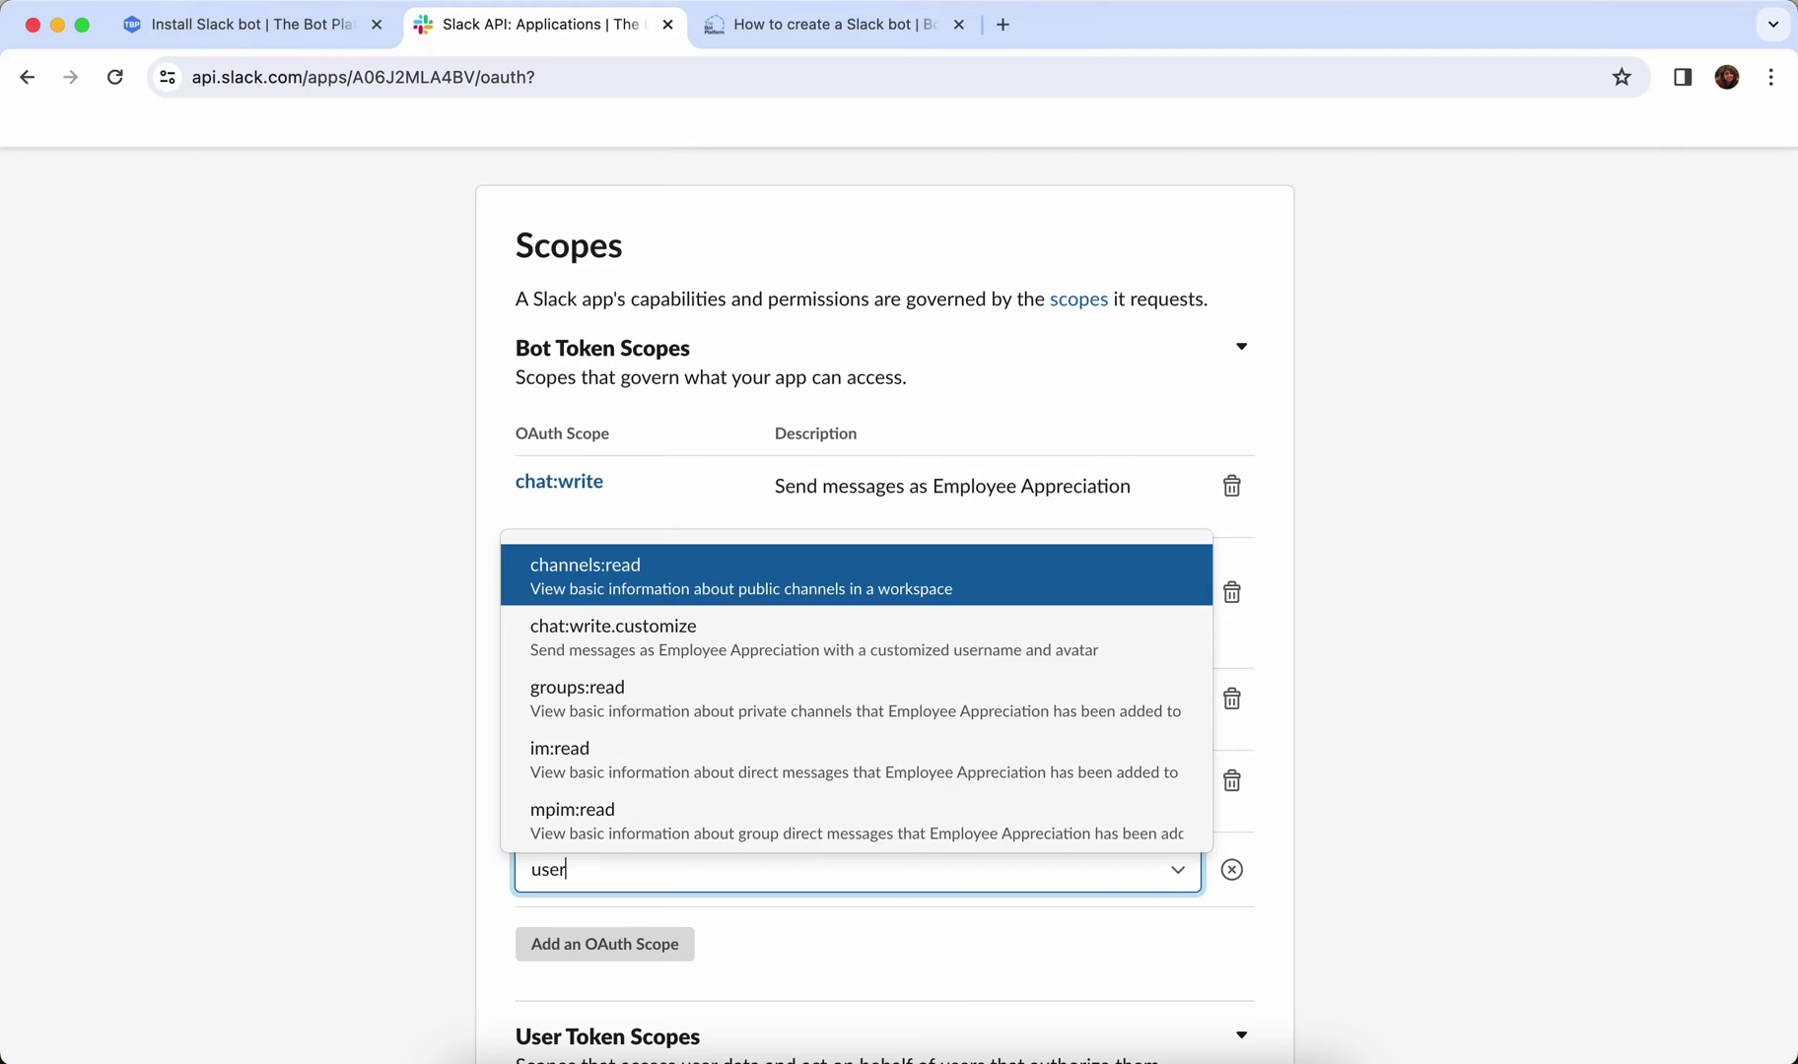
text(s:em)
key(Return)
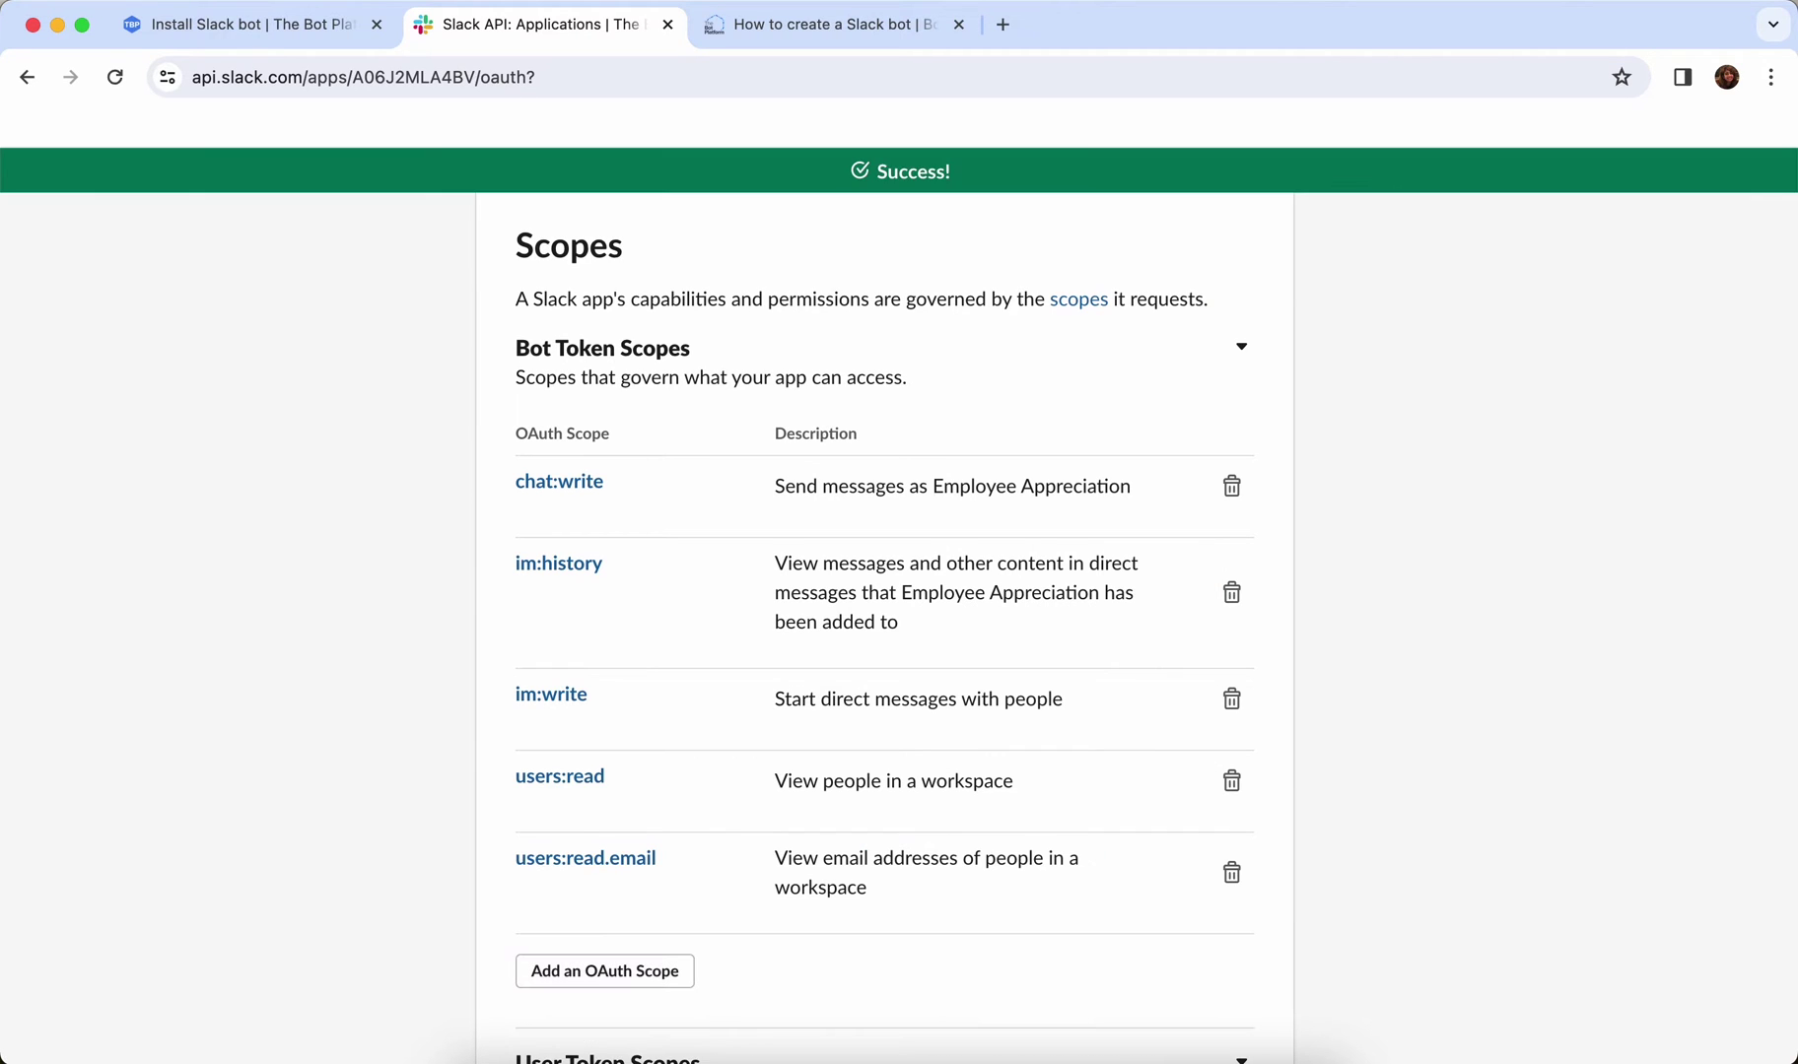
click(610, 969)
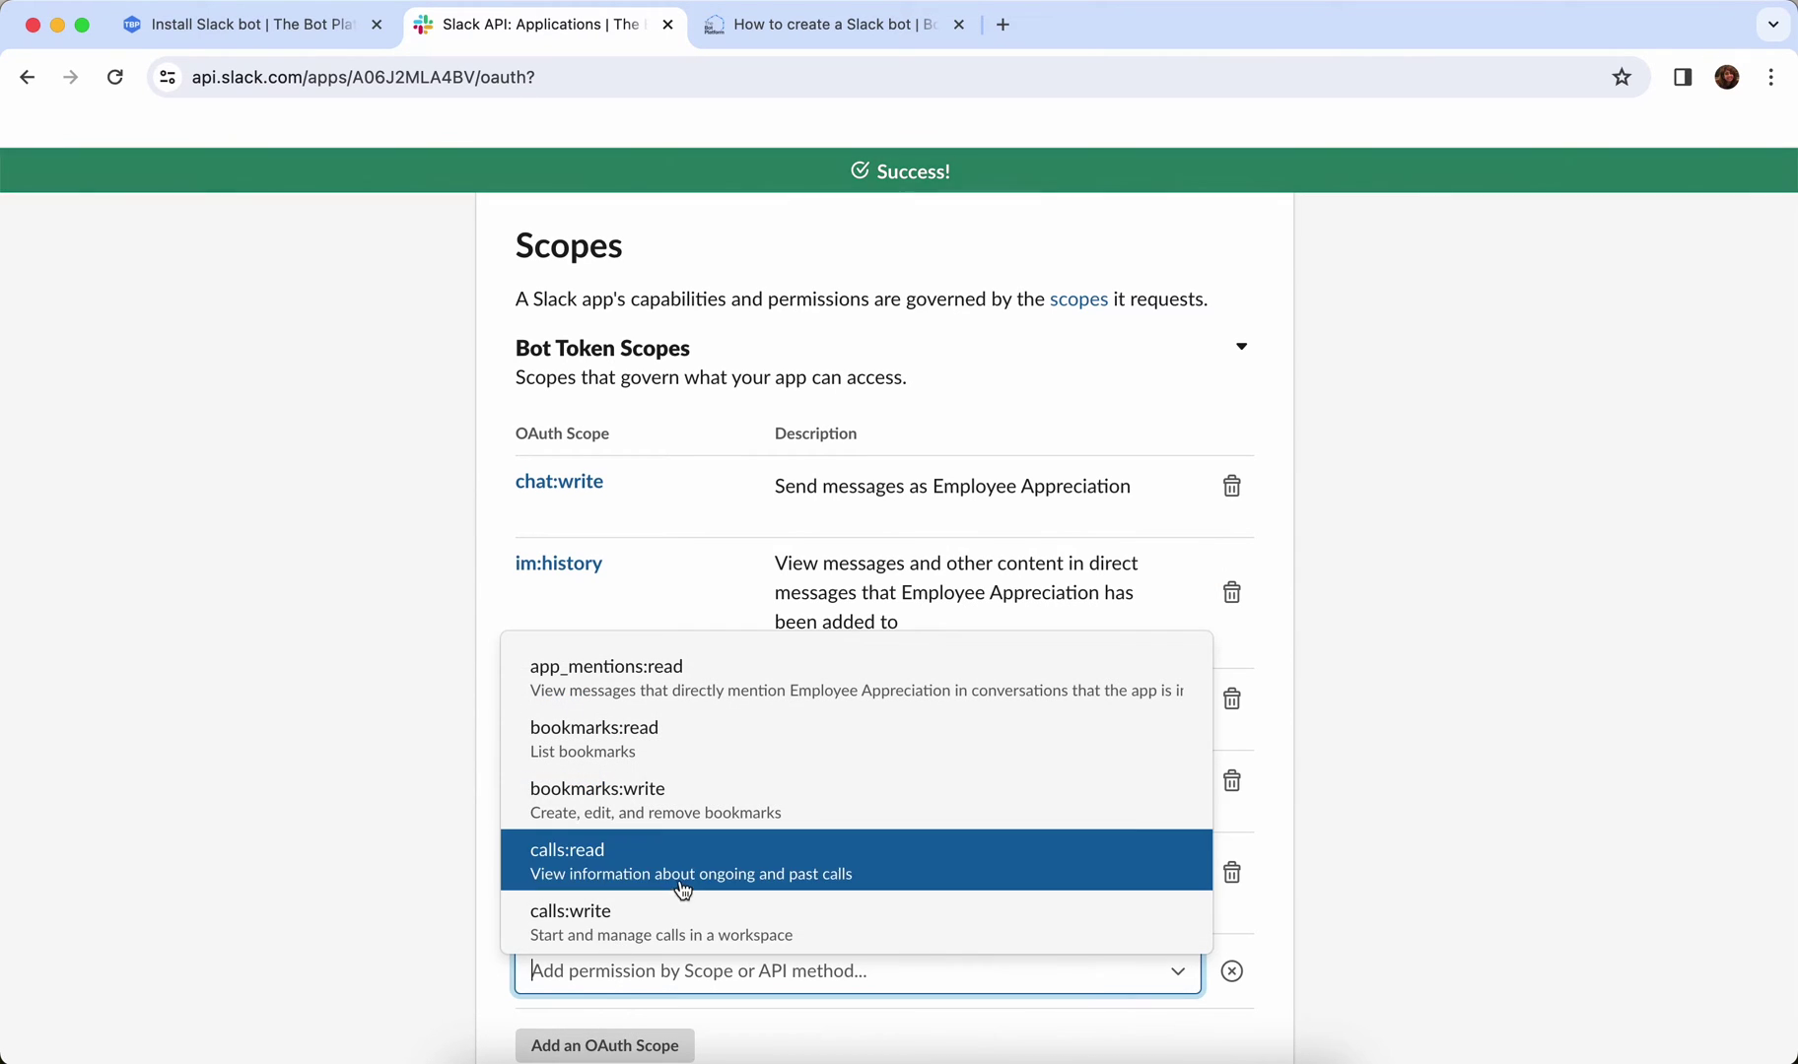
text(channe)
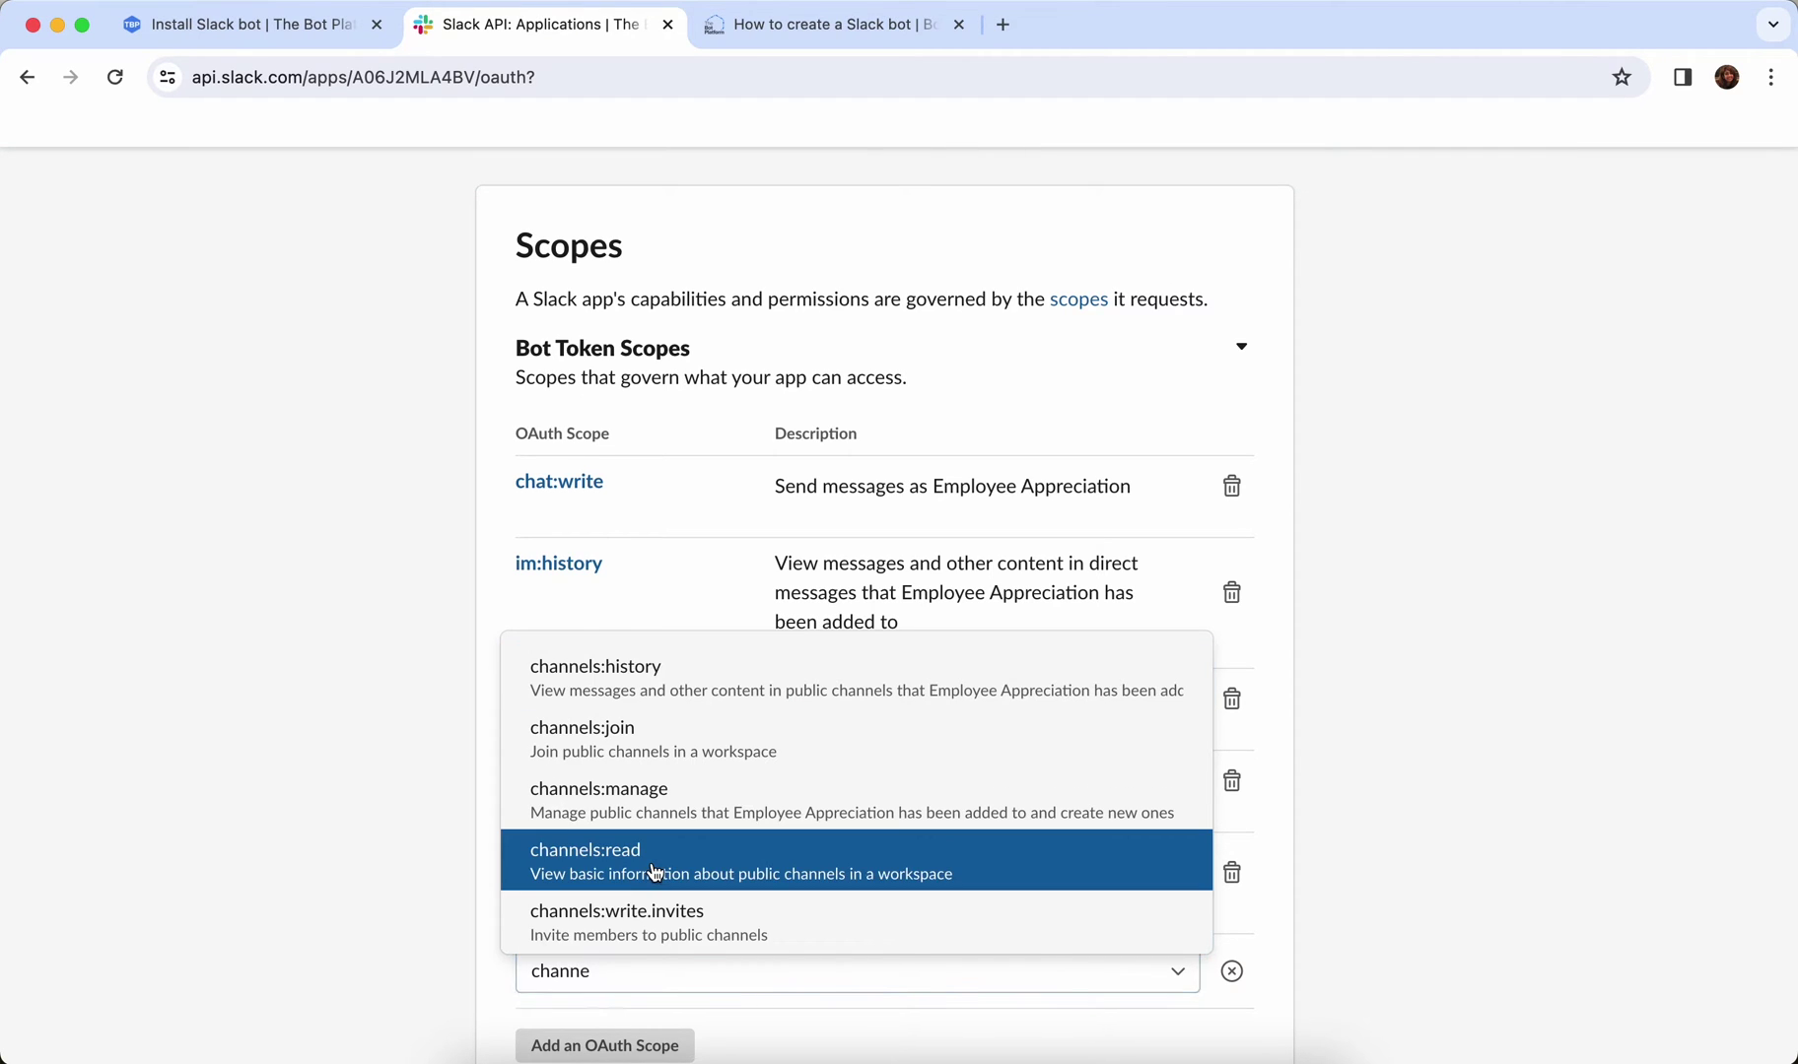
click(722, 867)
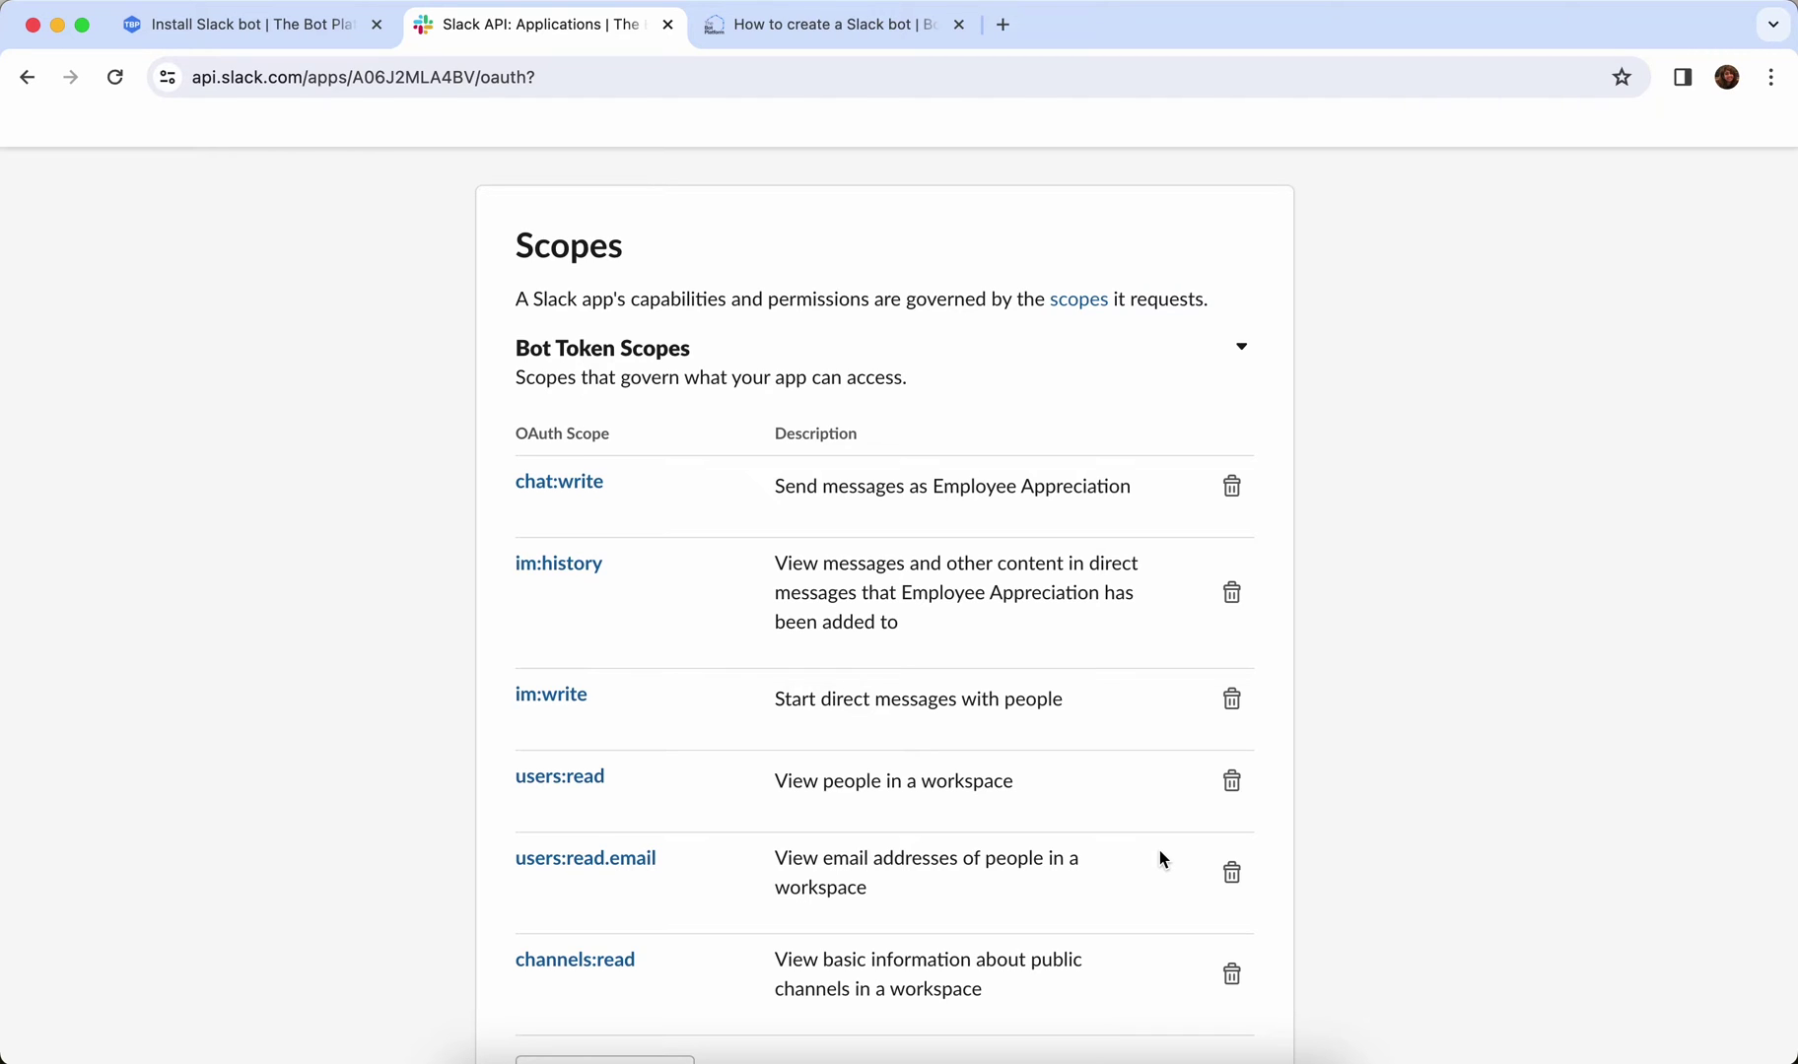
scroll(1163, 859, down, 1)
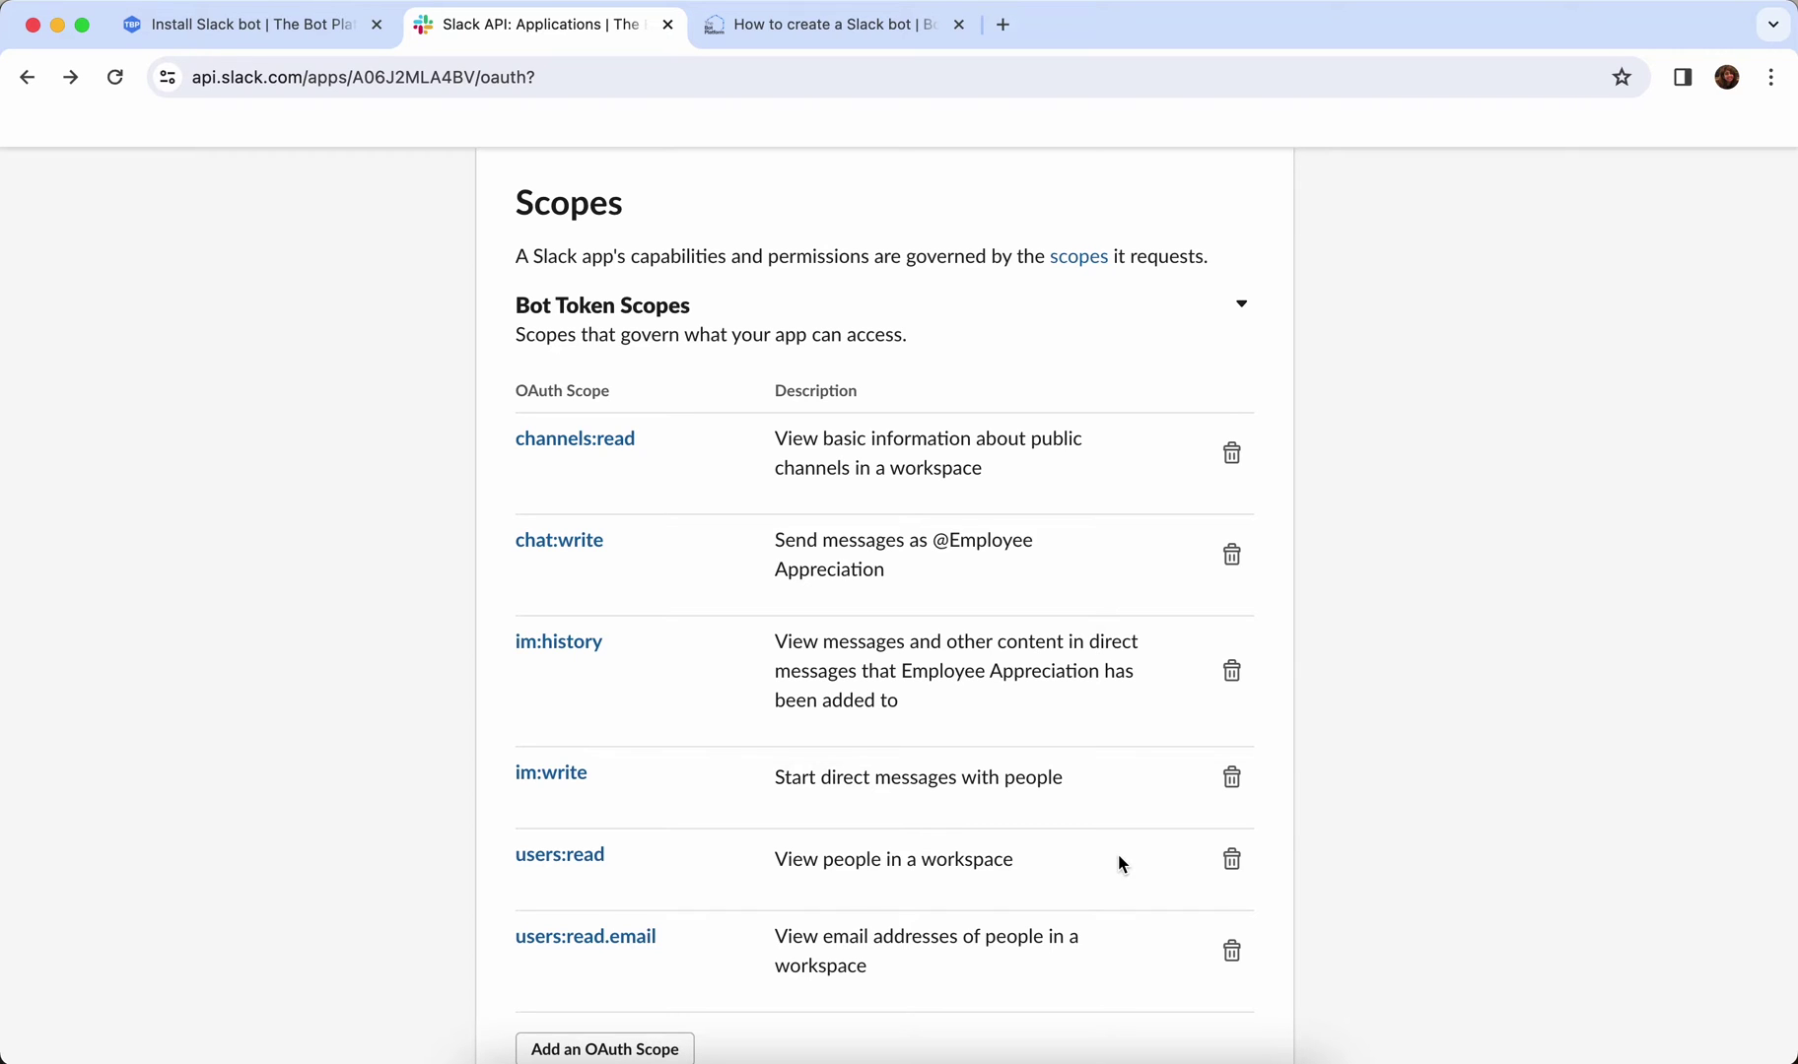
scroll(1117, 863, up, 5)
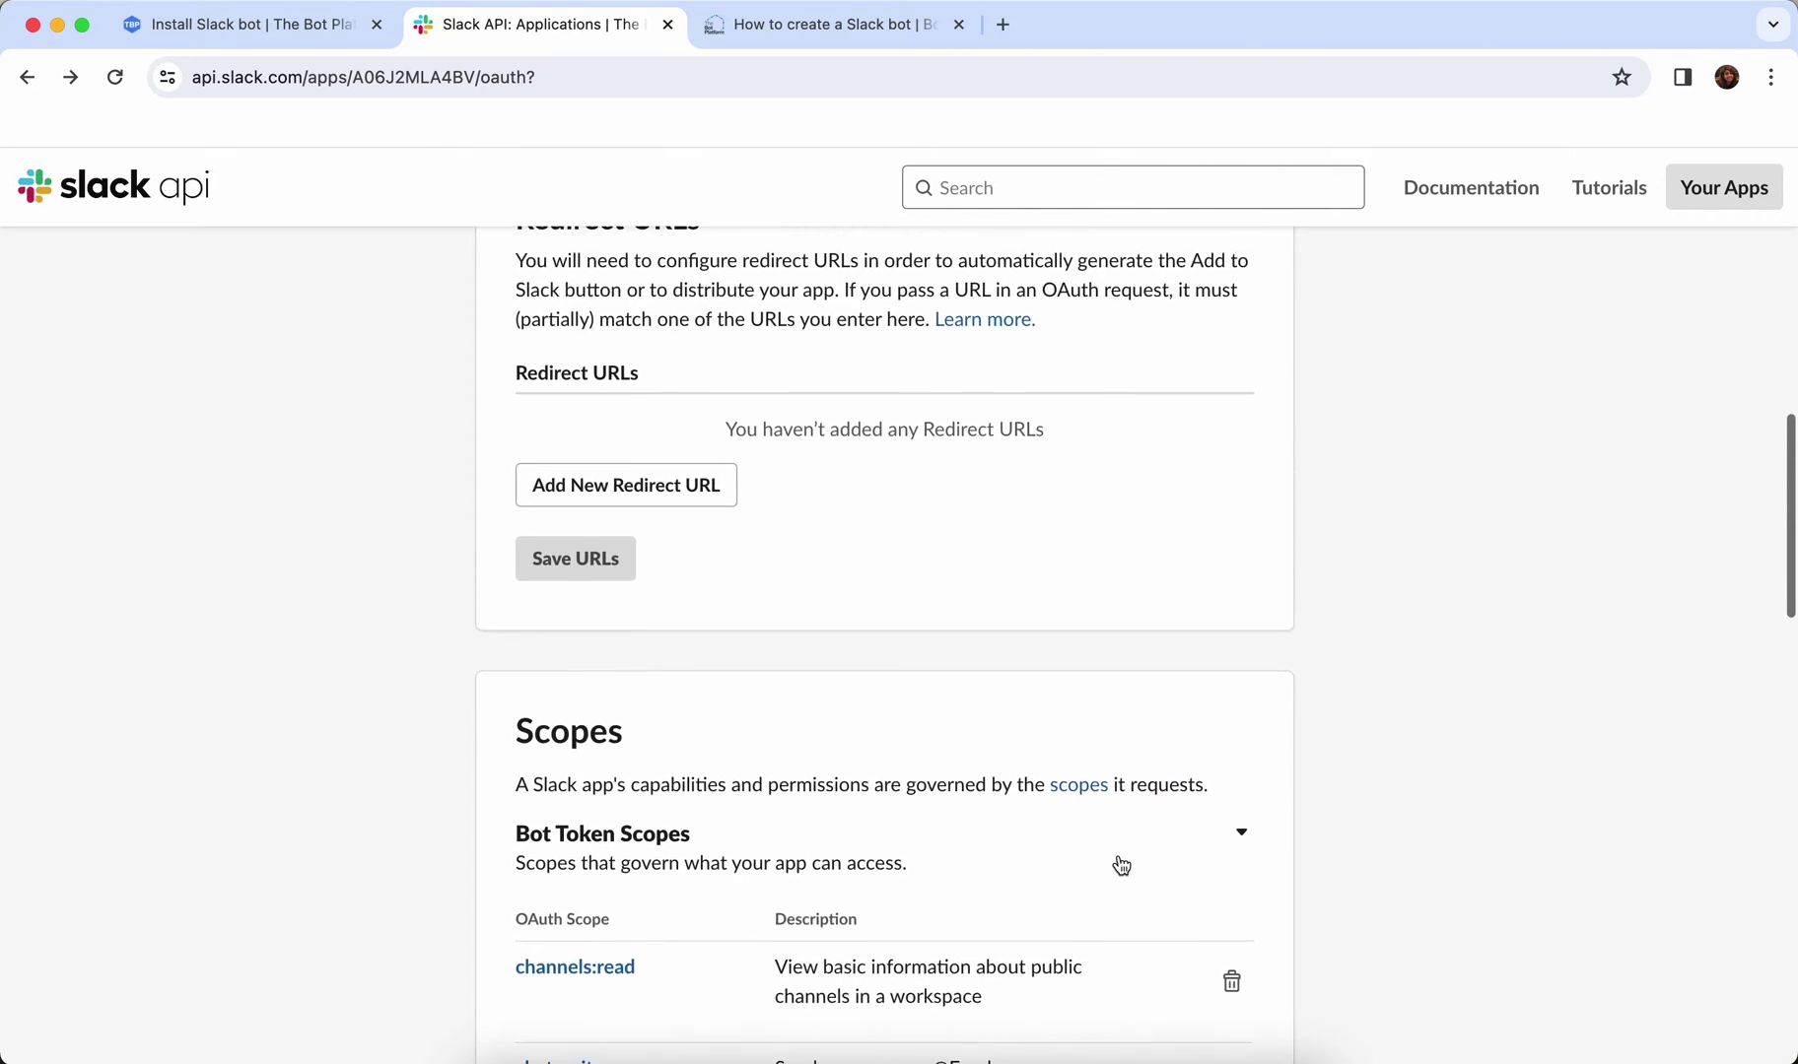
scroll(1120, 866, up, 7)
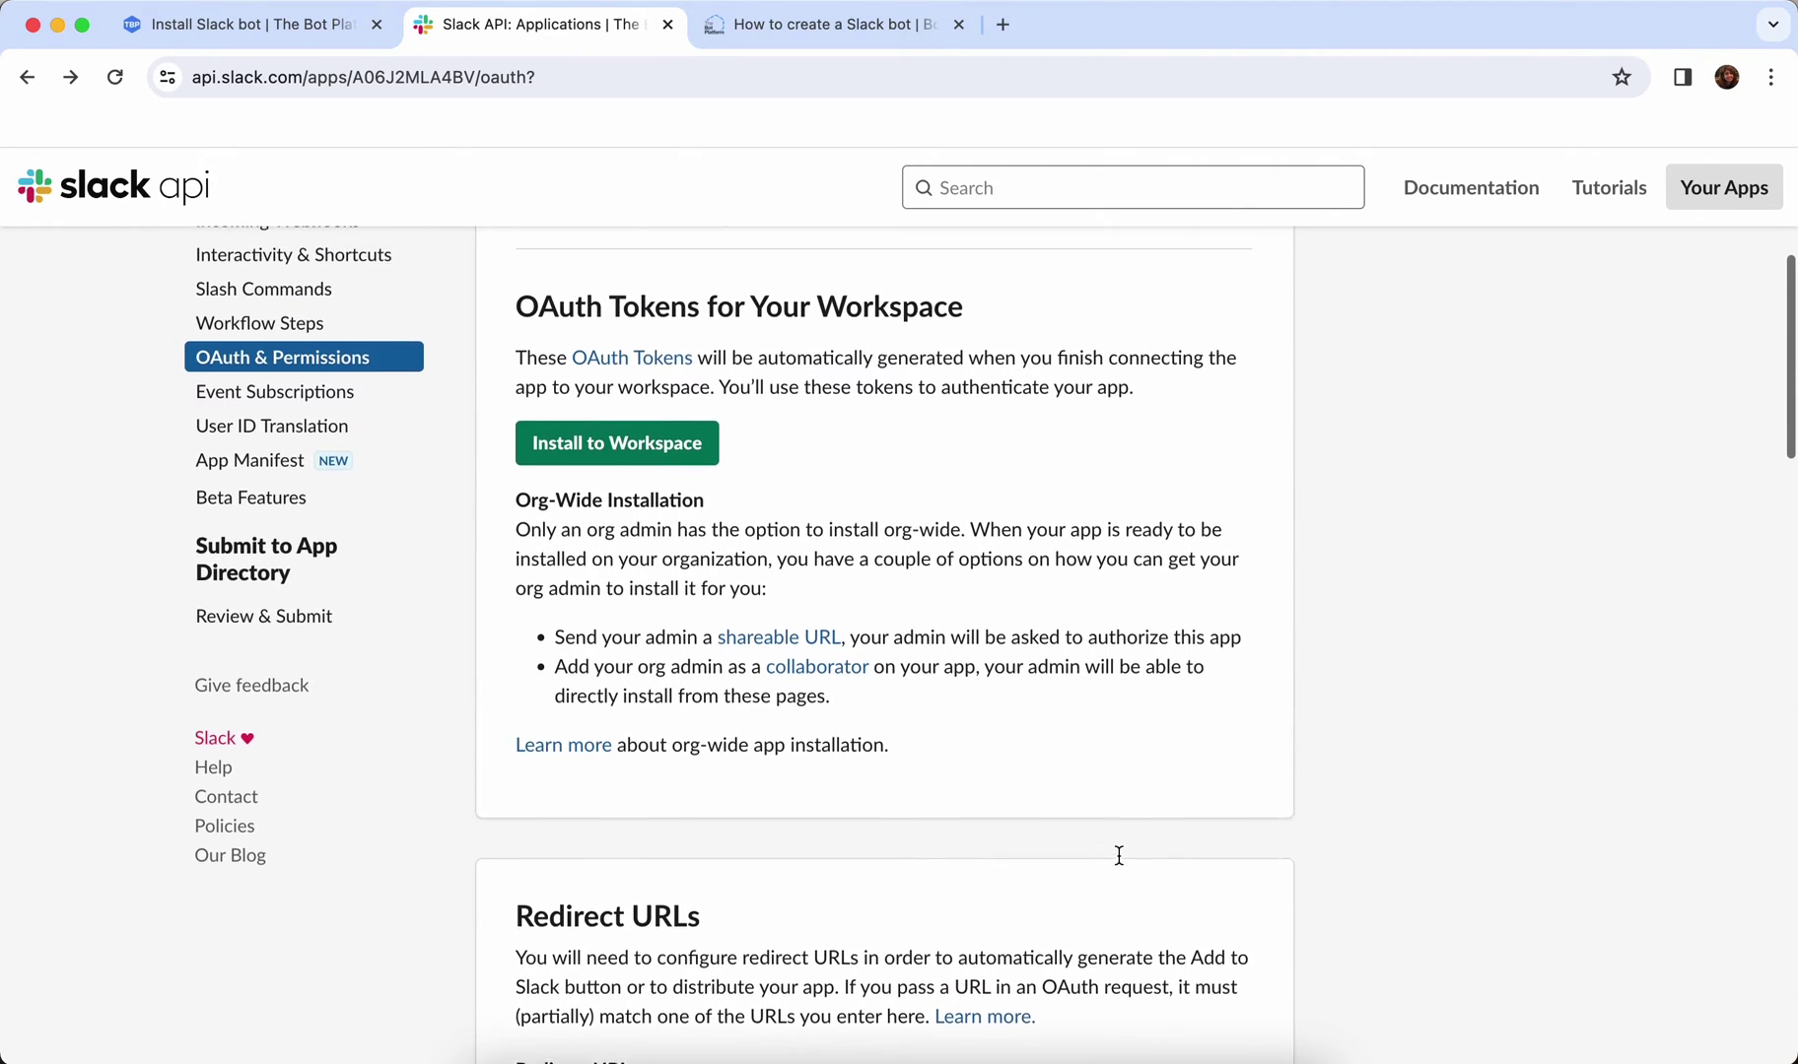
scroll(1119, 856, up, 1)
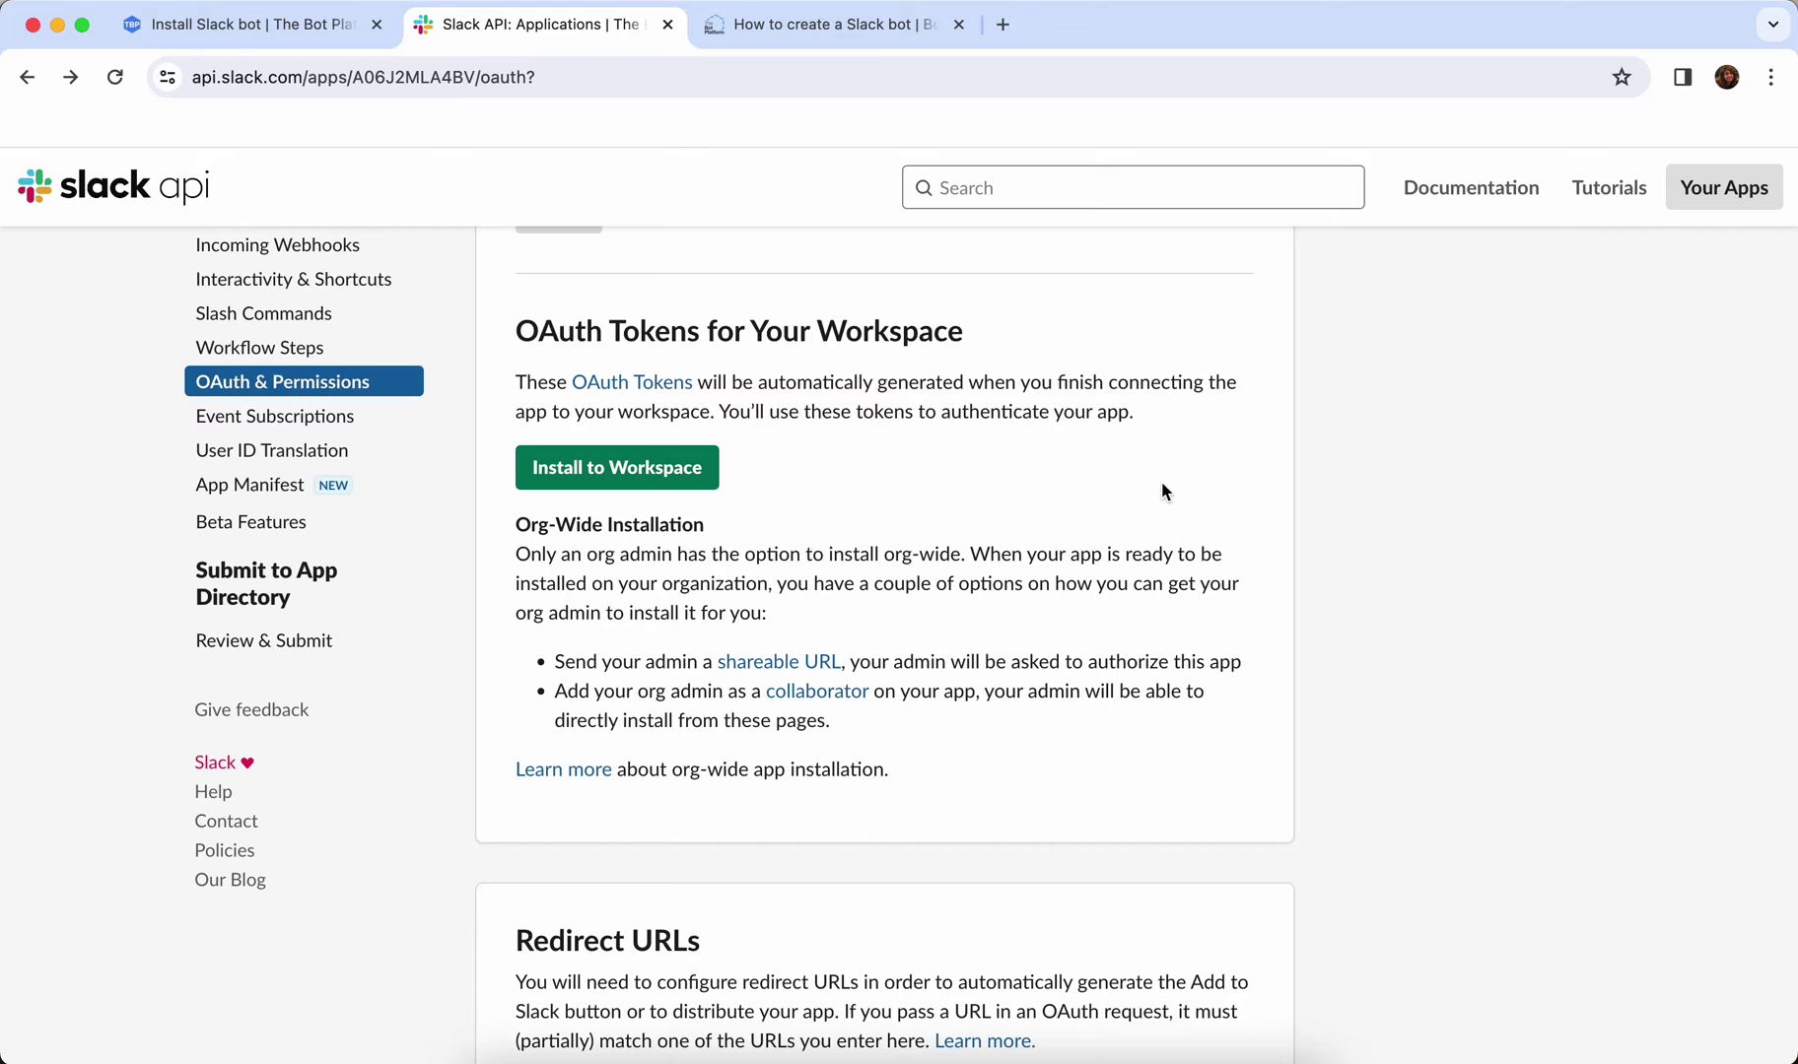
click(288, 36)
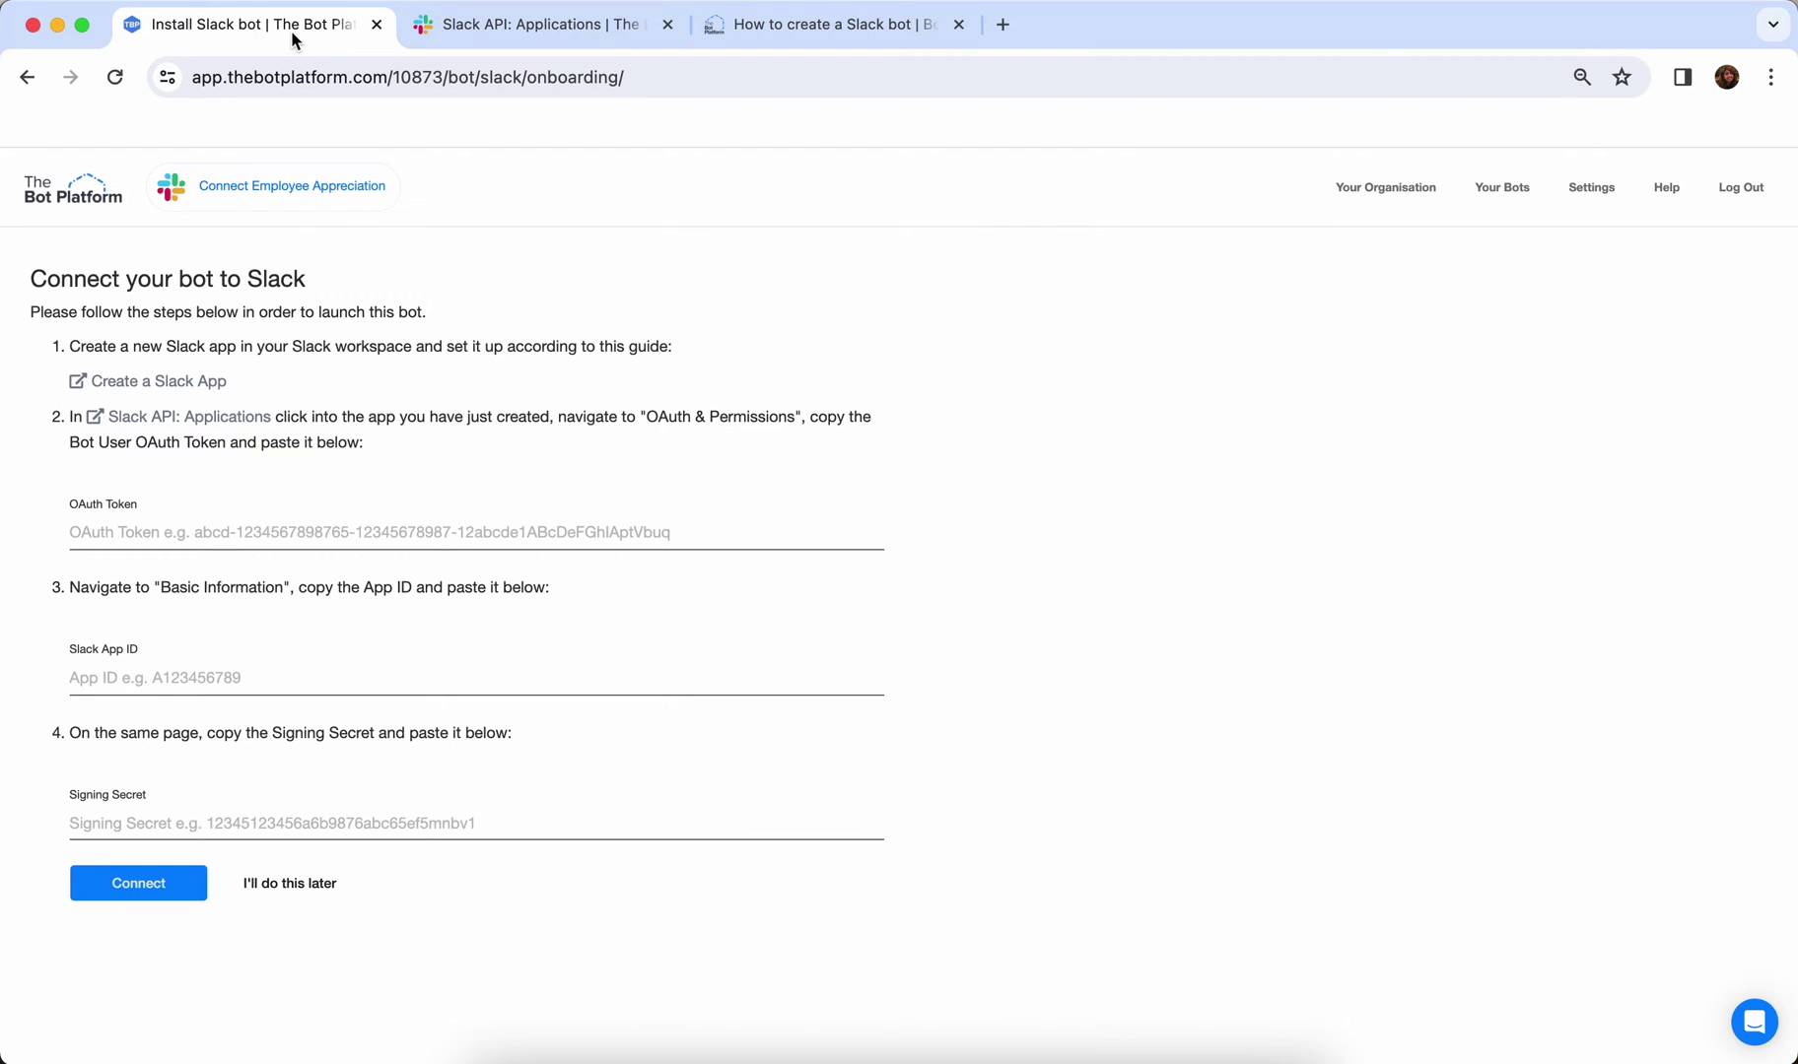
click(530, 534)
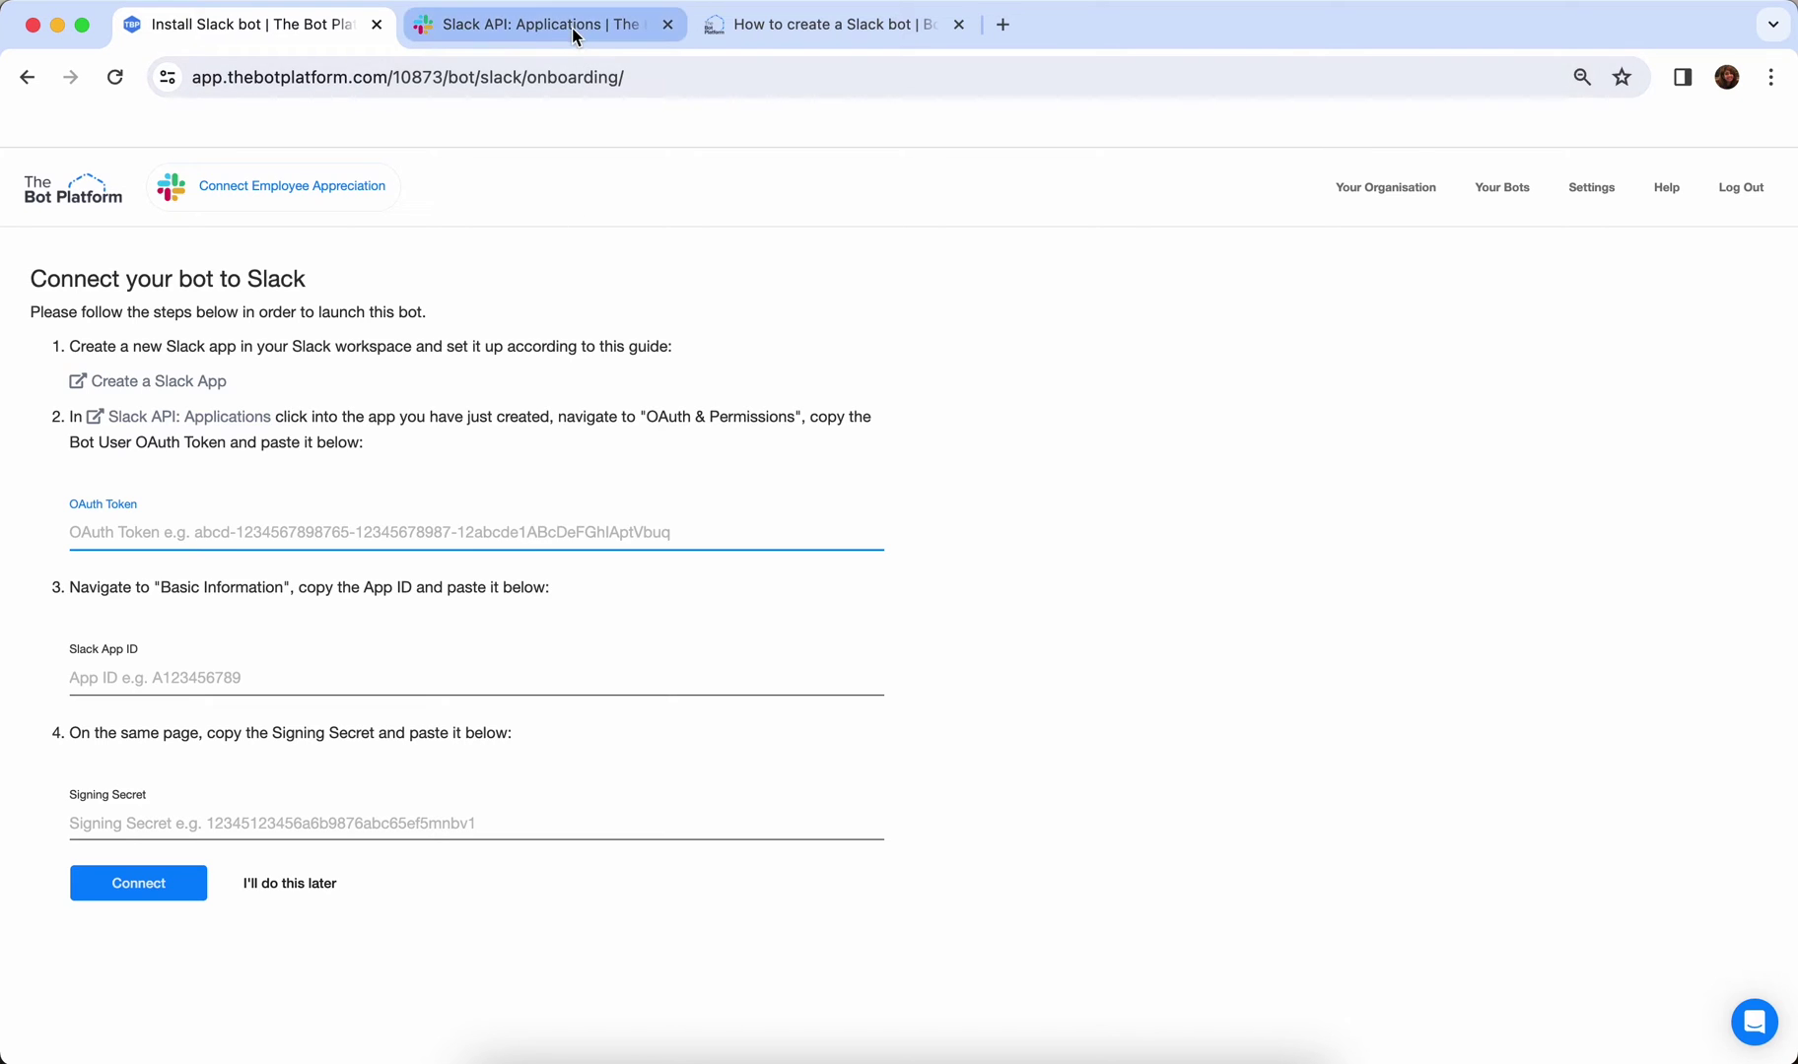
click(571, 27)
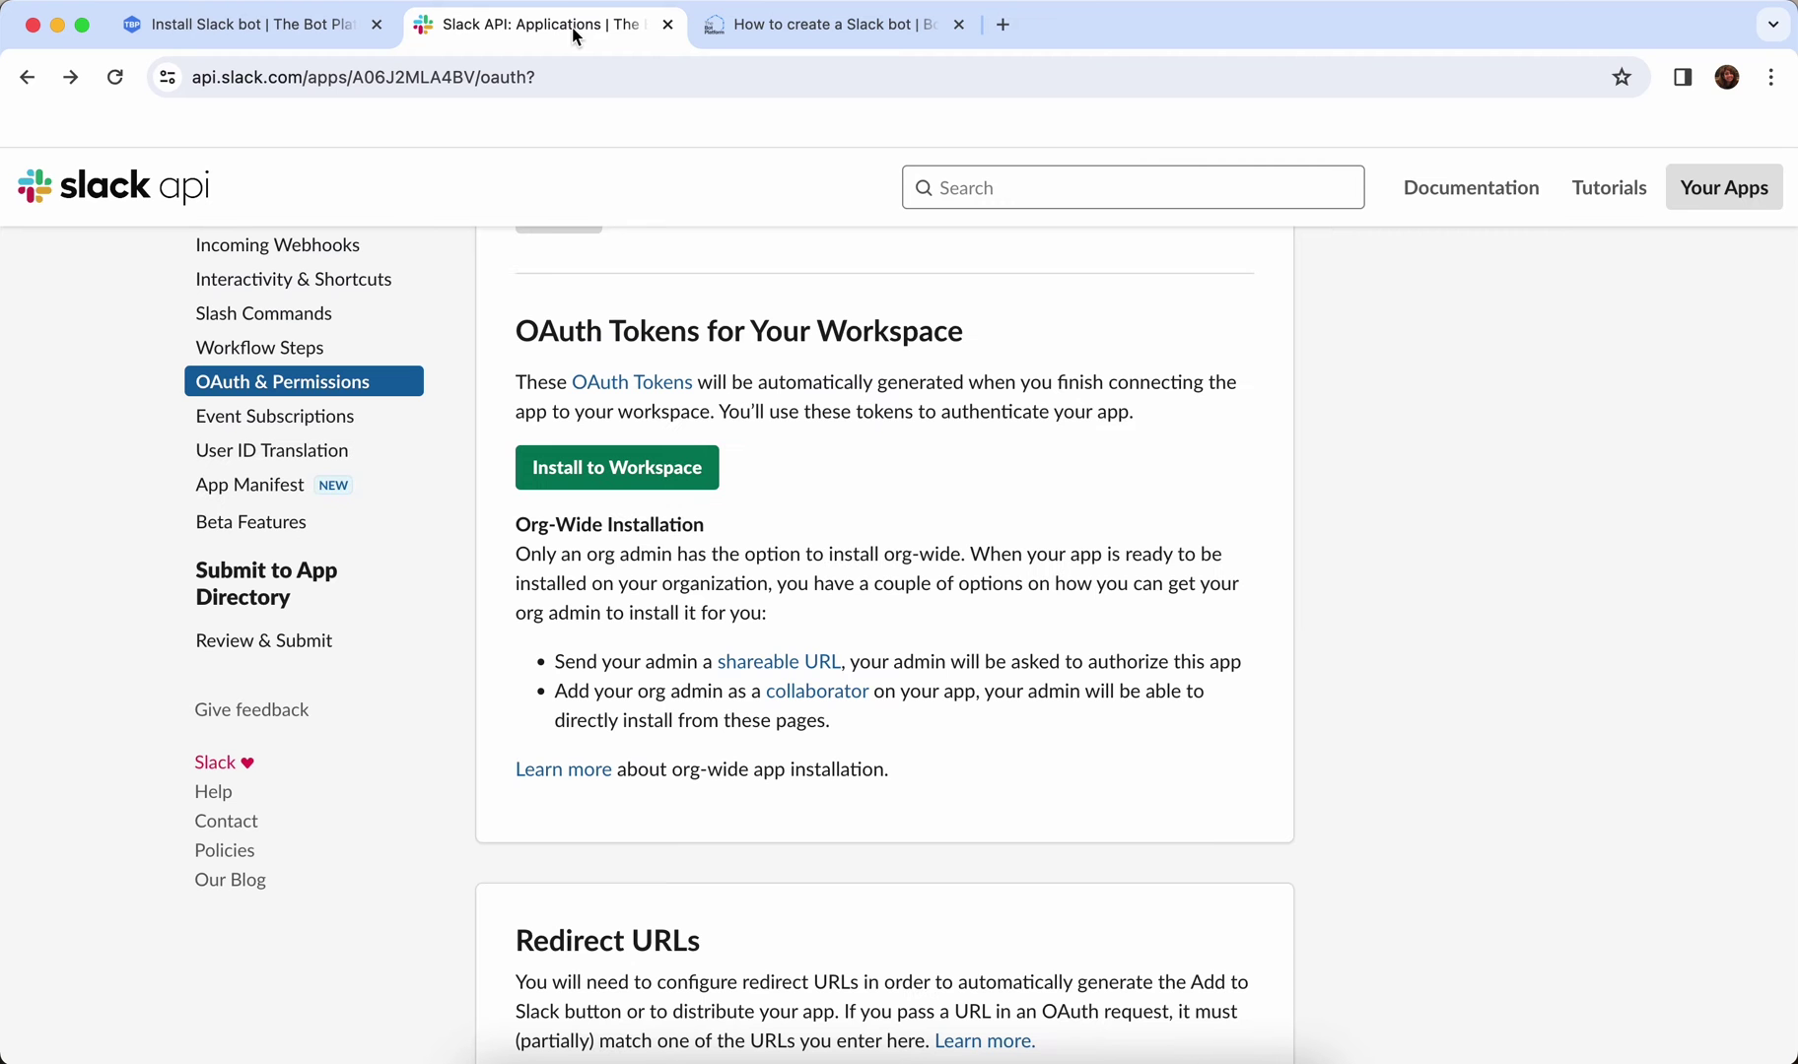
Install the app to the workspace, allow its permissions, and copy the Bot User OAuth Token
click(680, 478)
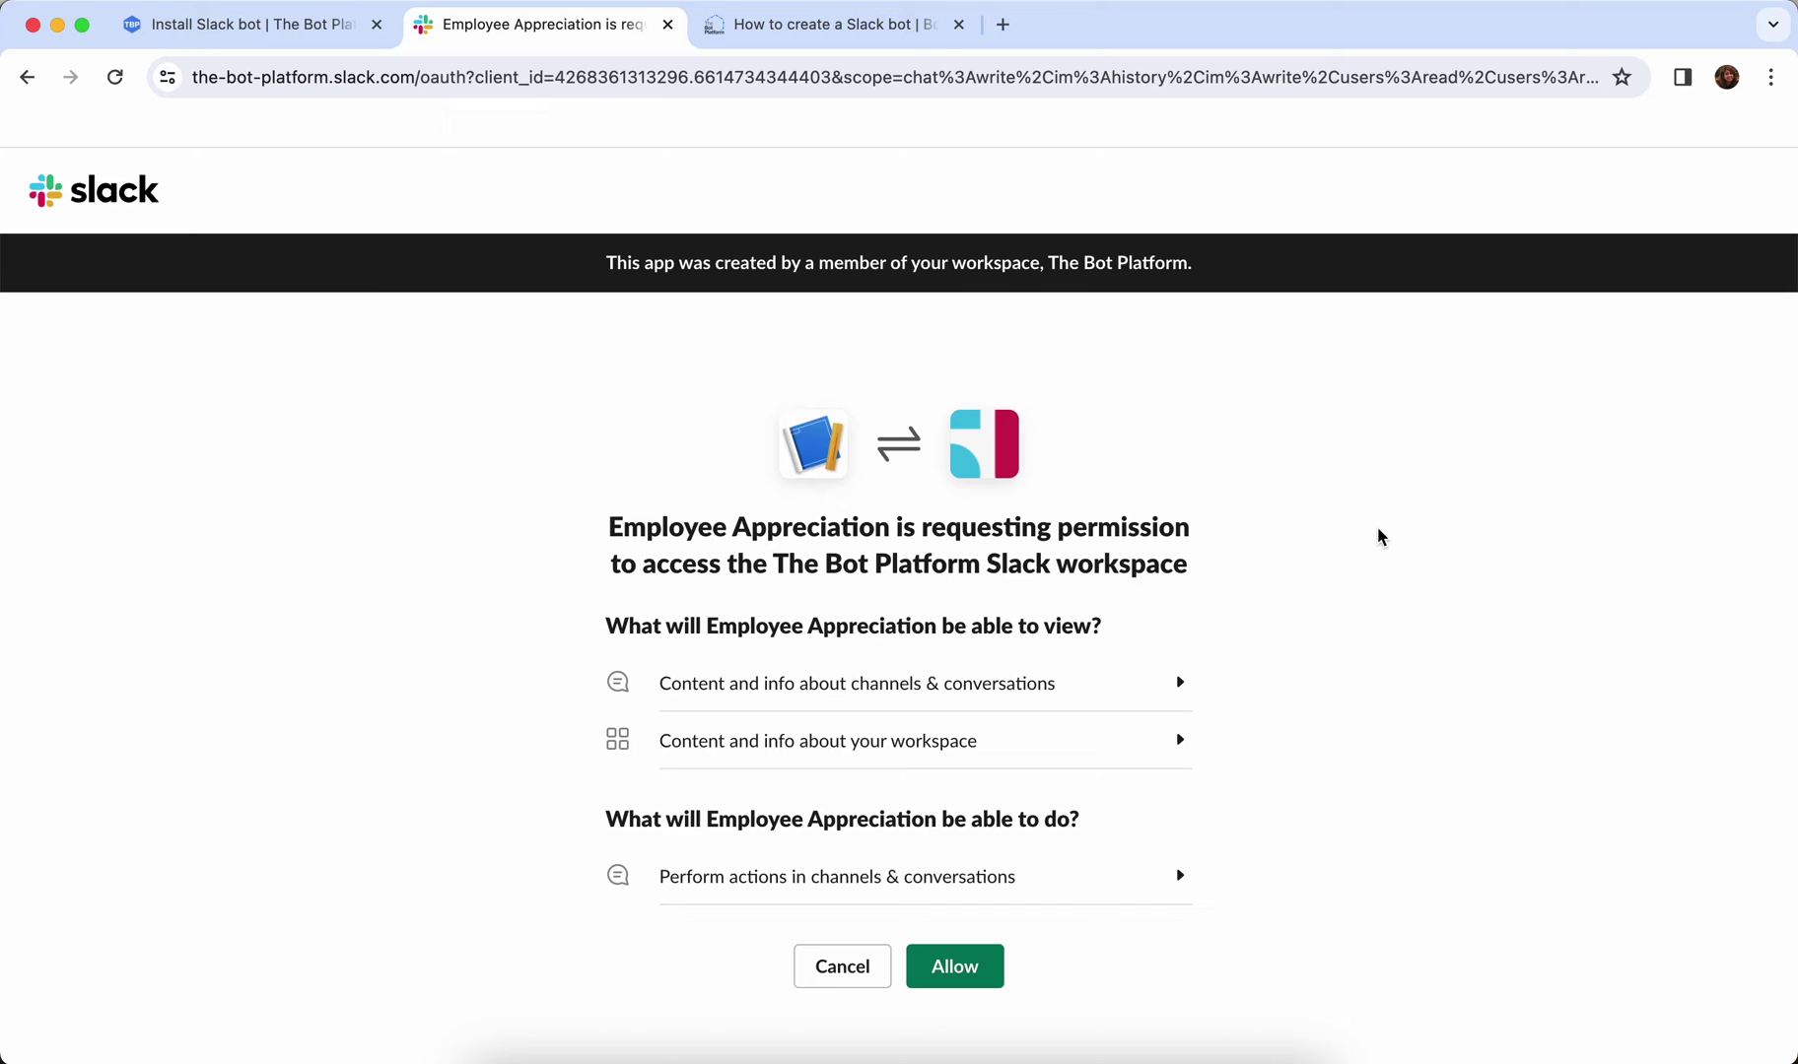
click(973, 971)
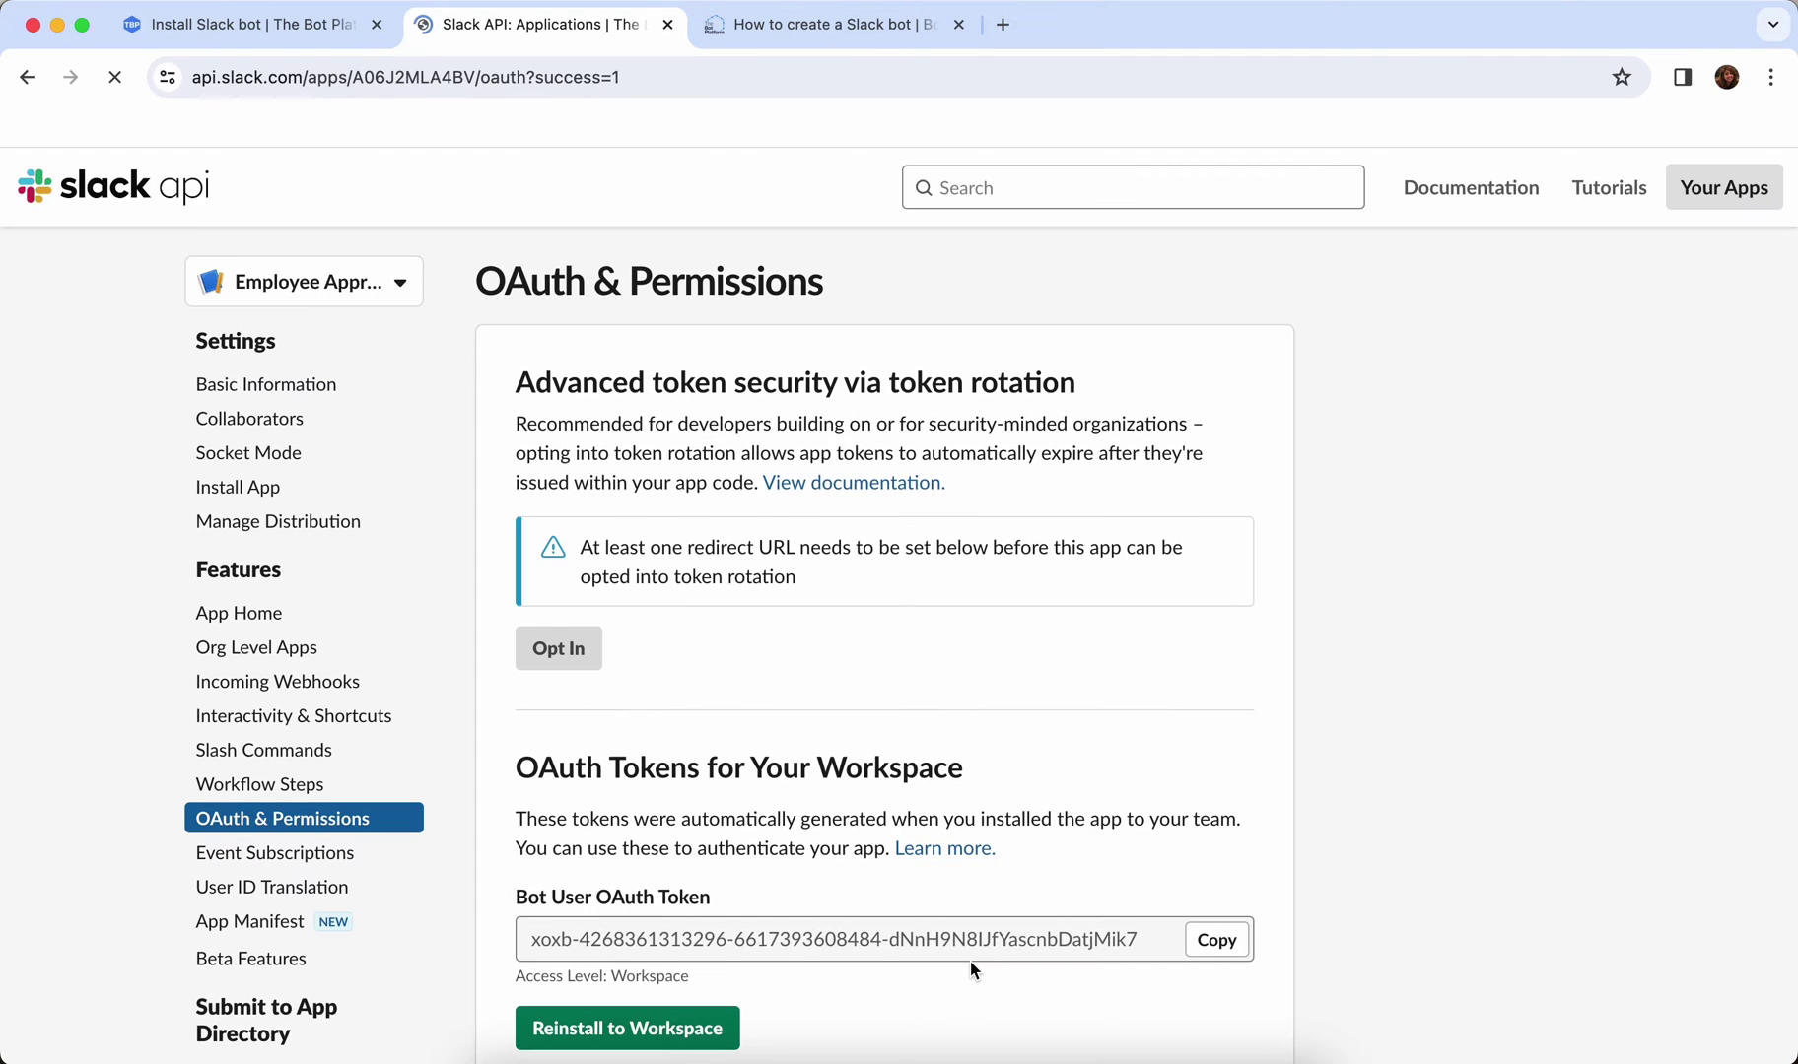
scroll(1218, 839, down, 1)
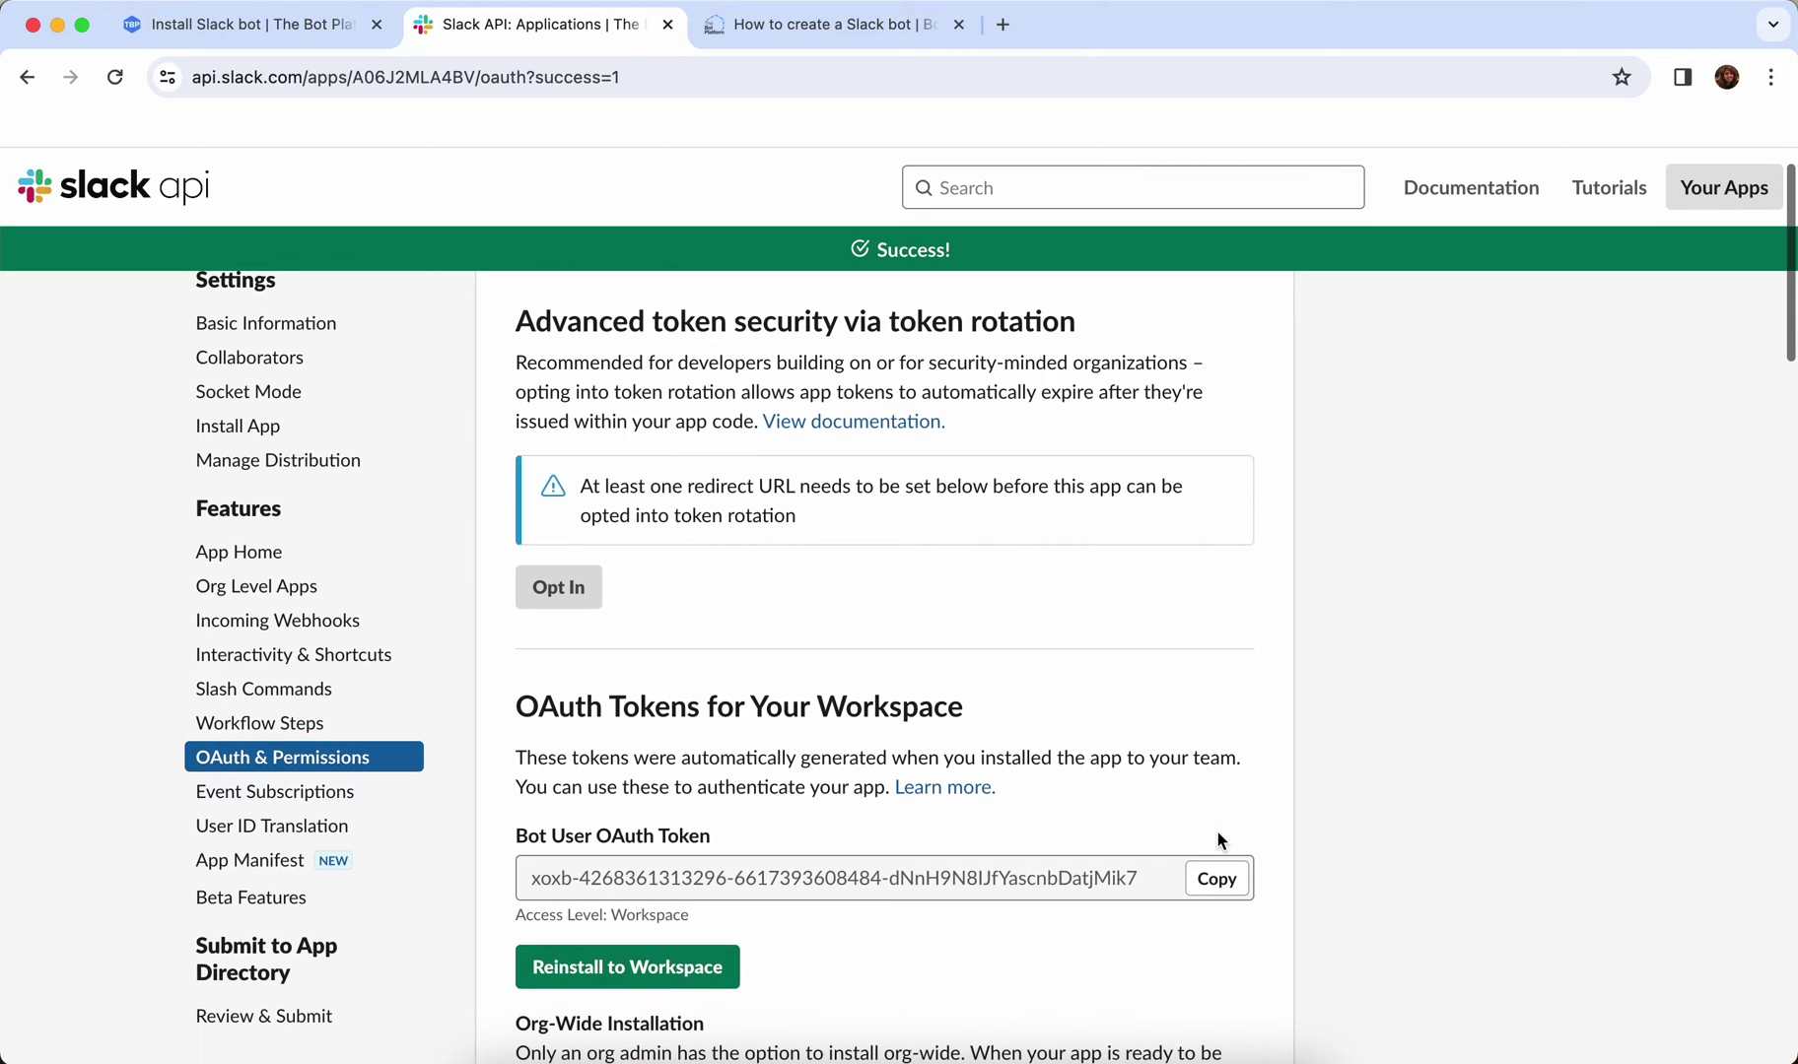
click(1219, 887)
Paste the Slack bot token into The Bot Platform's OAuth Token field
click(237, 29)
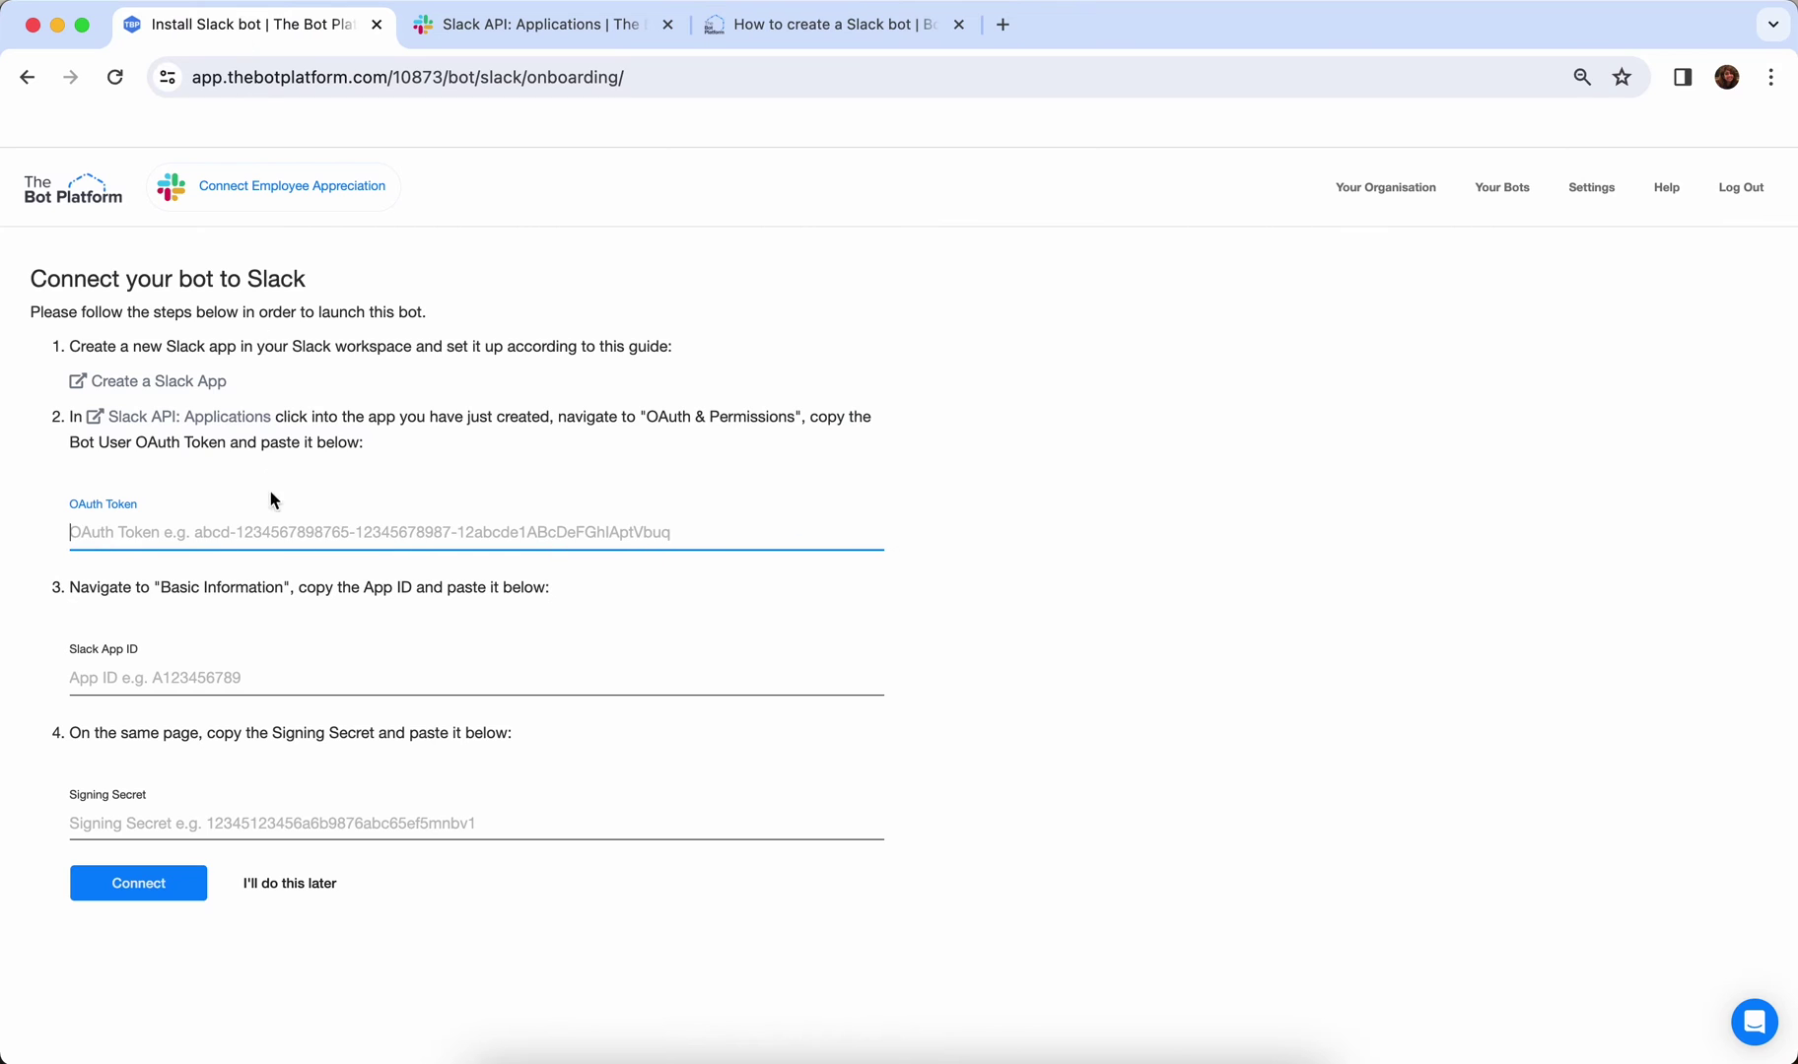
key(super+v)
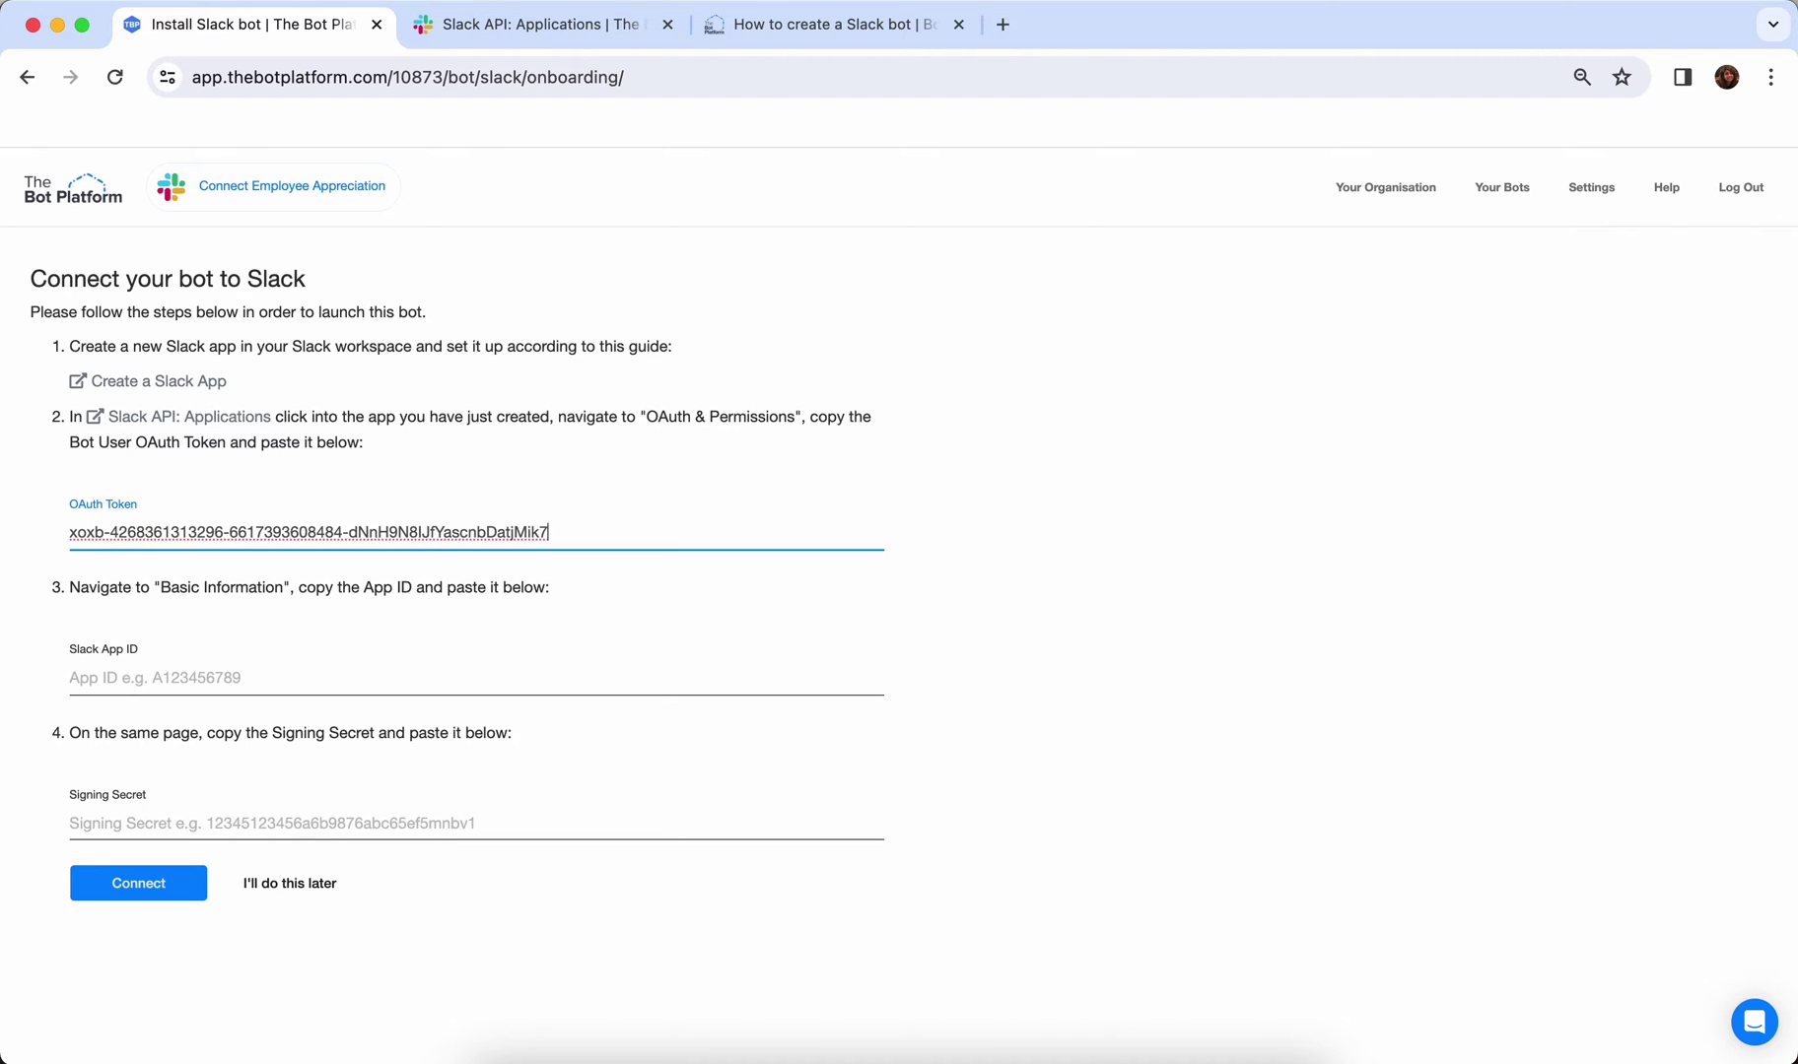
click(595, 49)
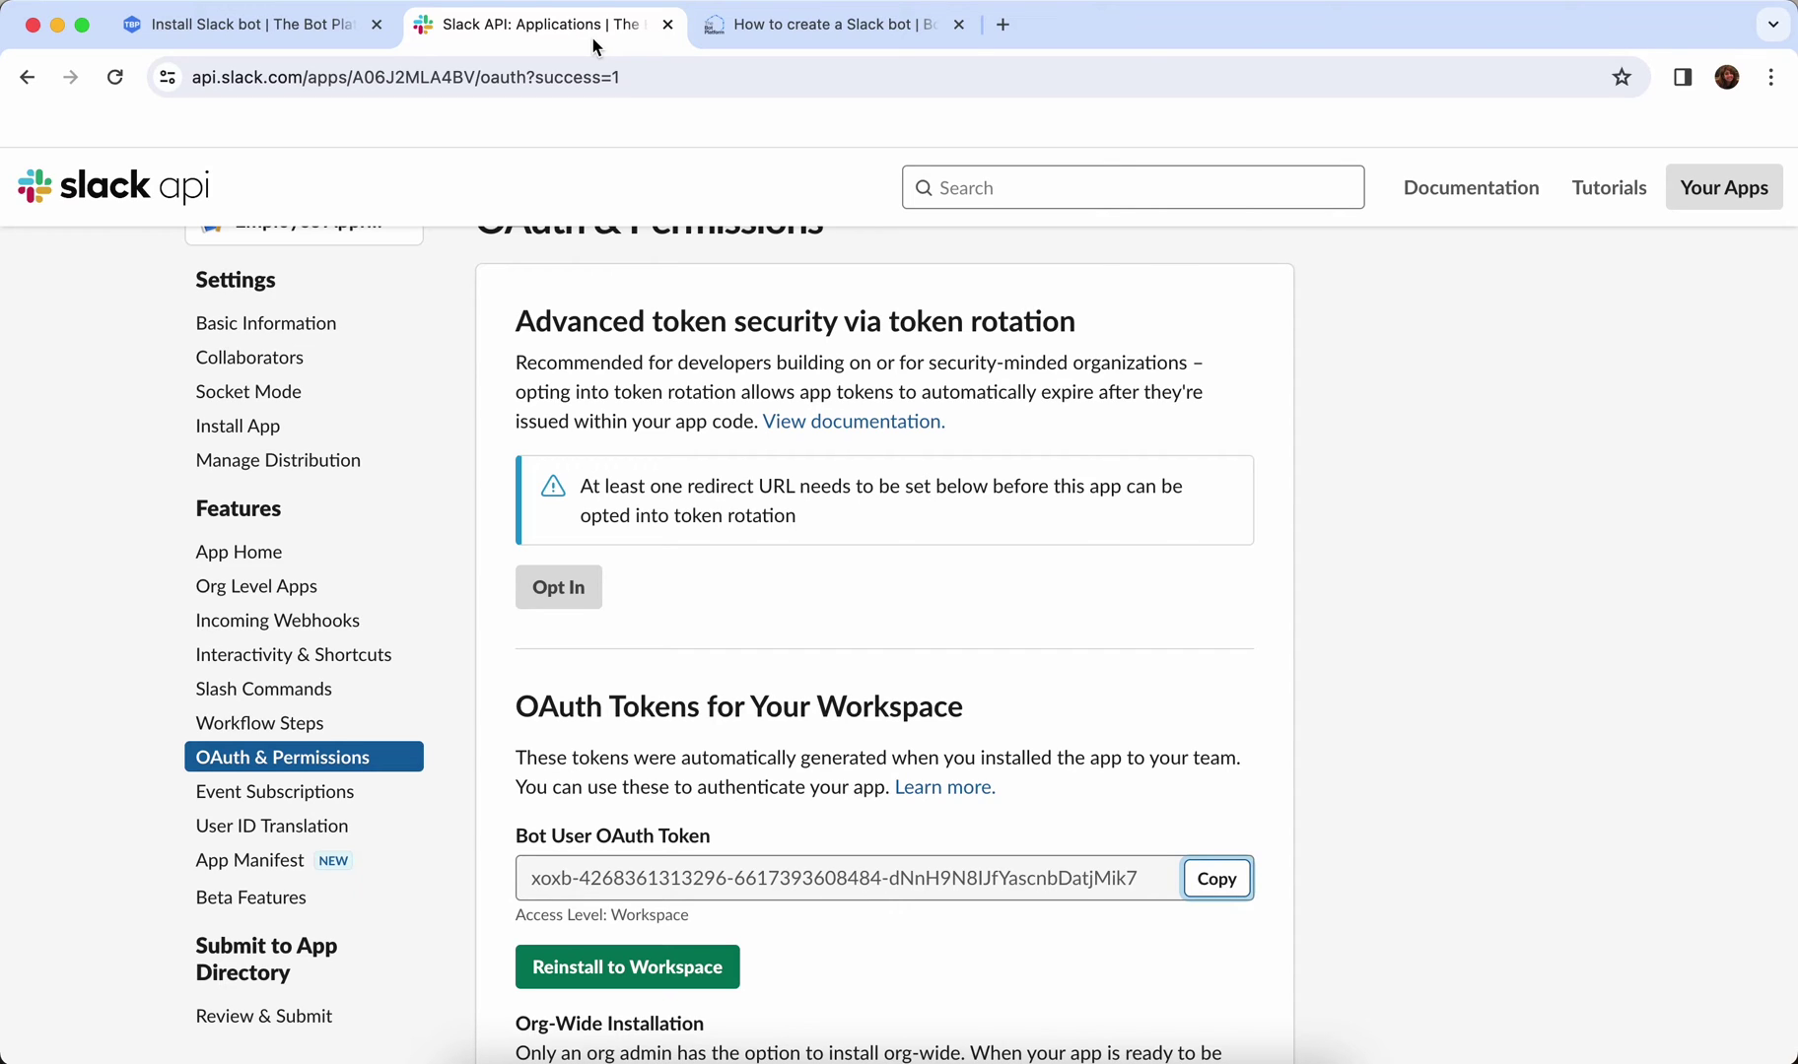
In App Home, tick 'Allow users to send Slash commands and messages from the messages tab'
click(253, 570)
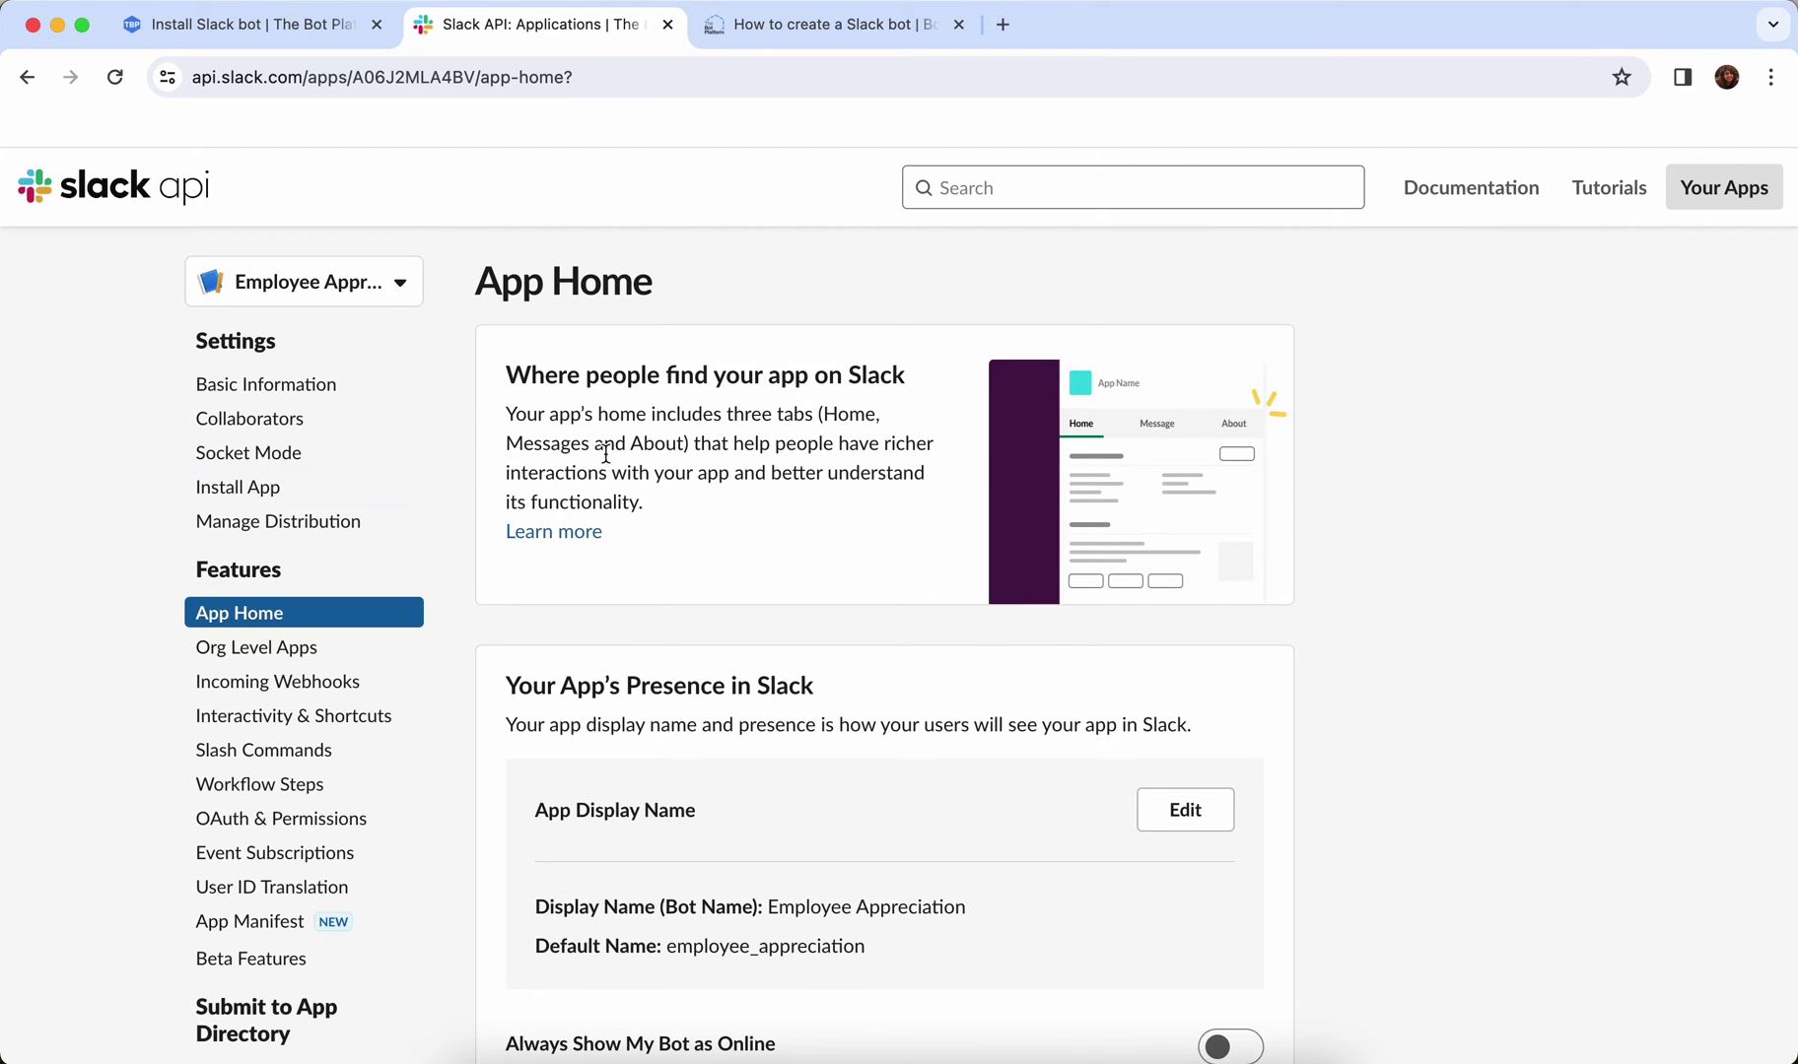
scroll(1227, 759, down, 10)
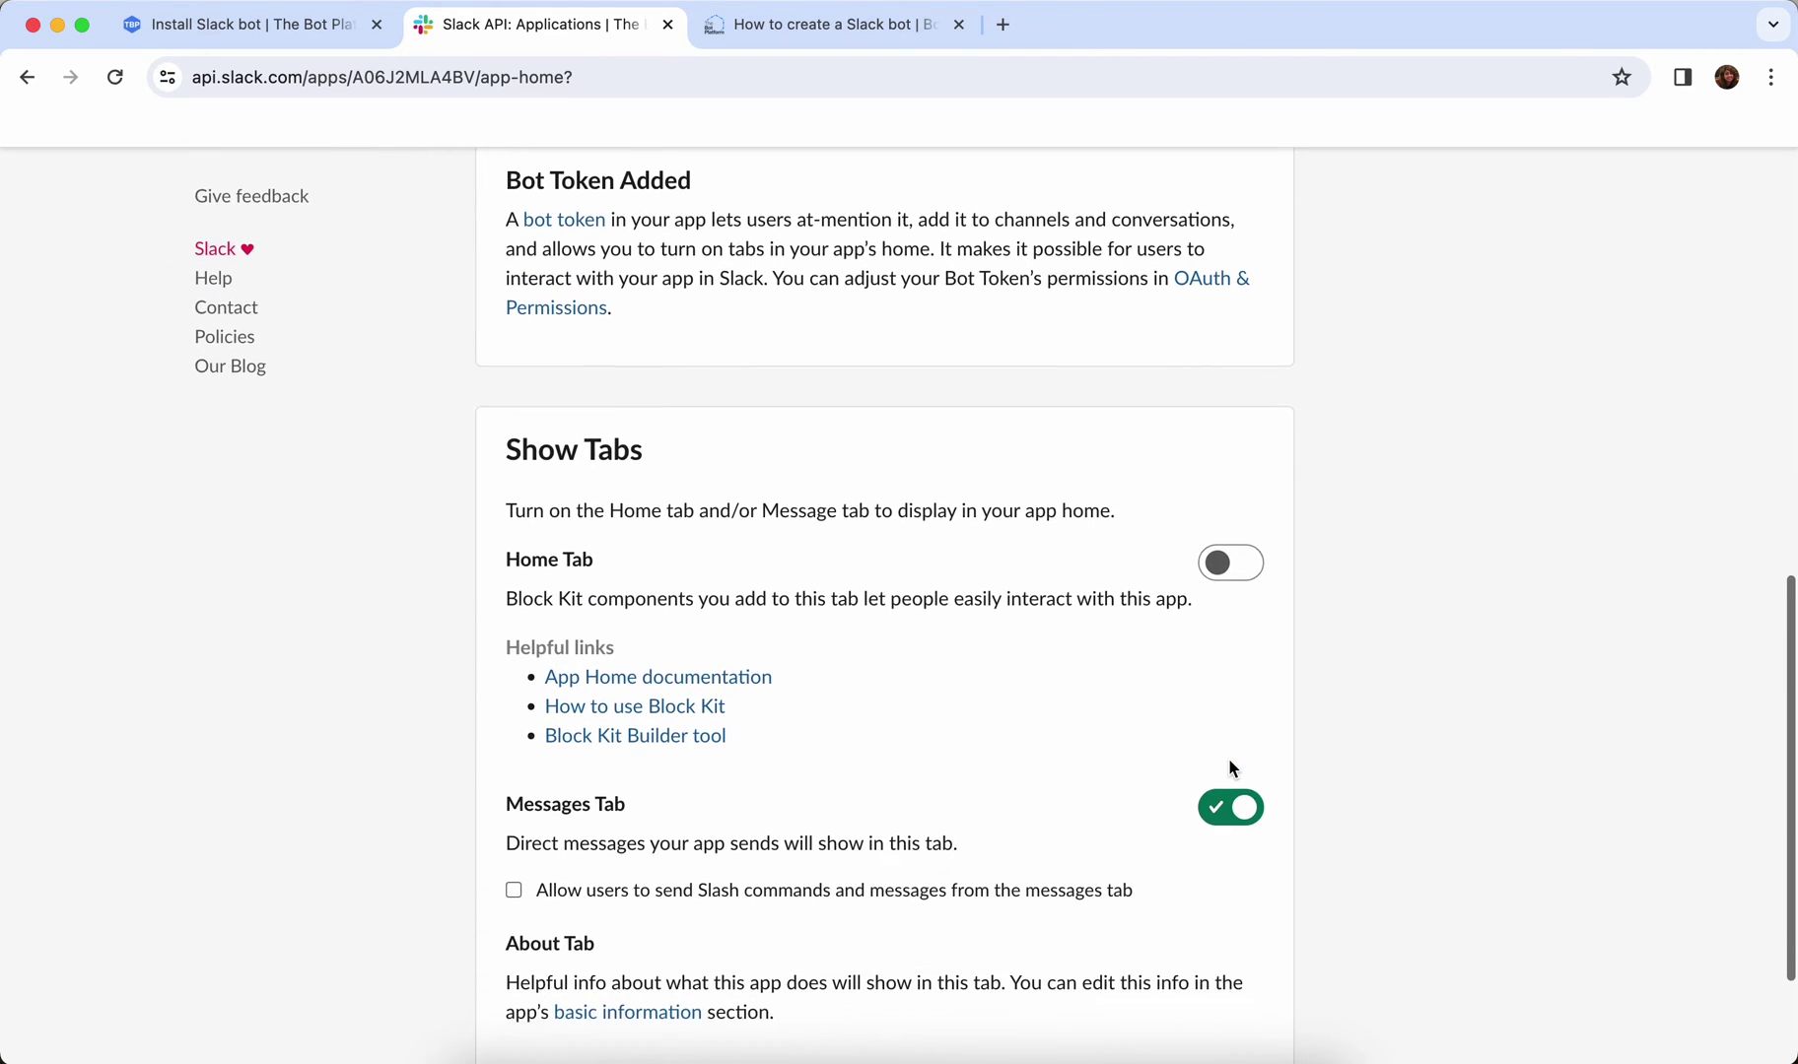
scroll(1229, 763, down, 3)
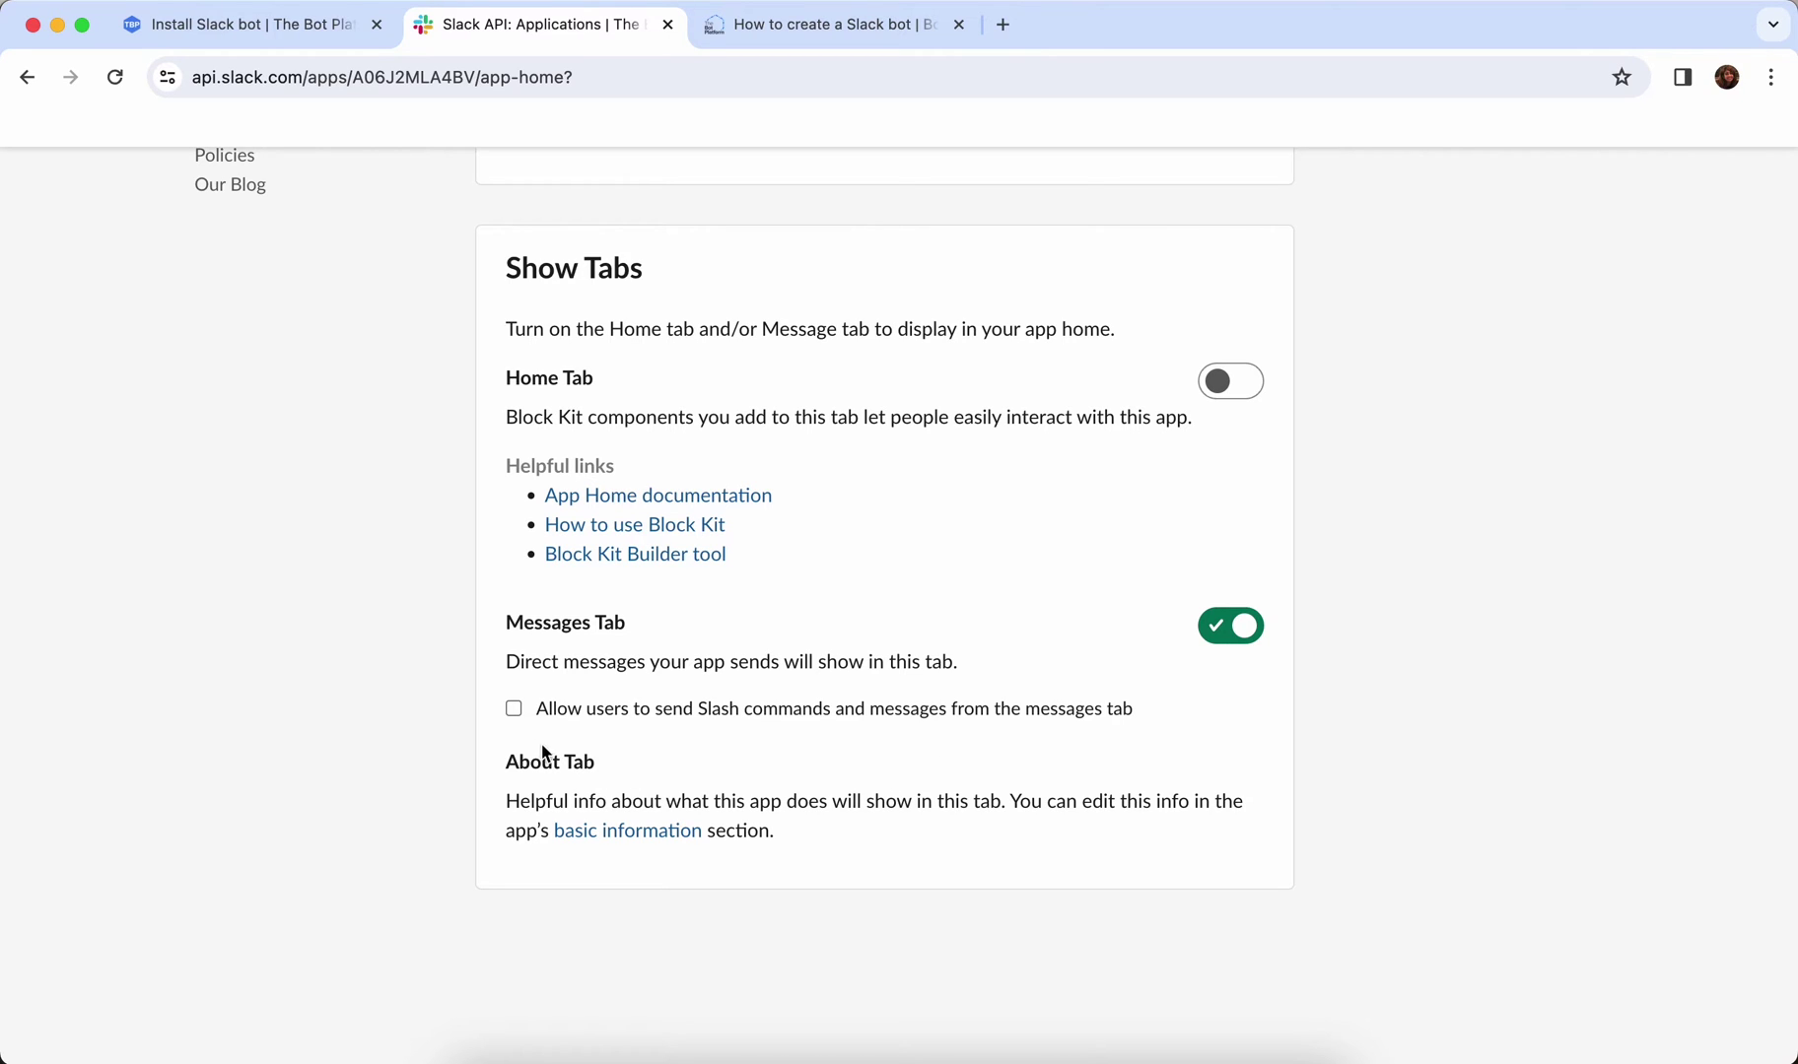
click(511, 719)
scroll(485, 628, up, 7)
scroll(485, 628, up, 3)
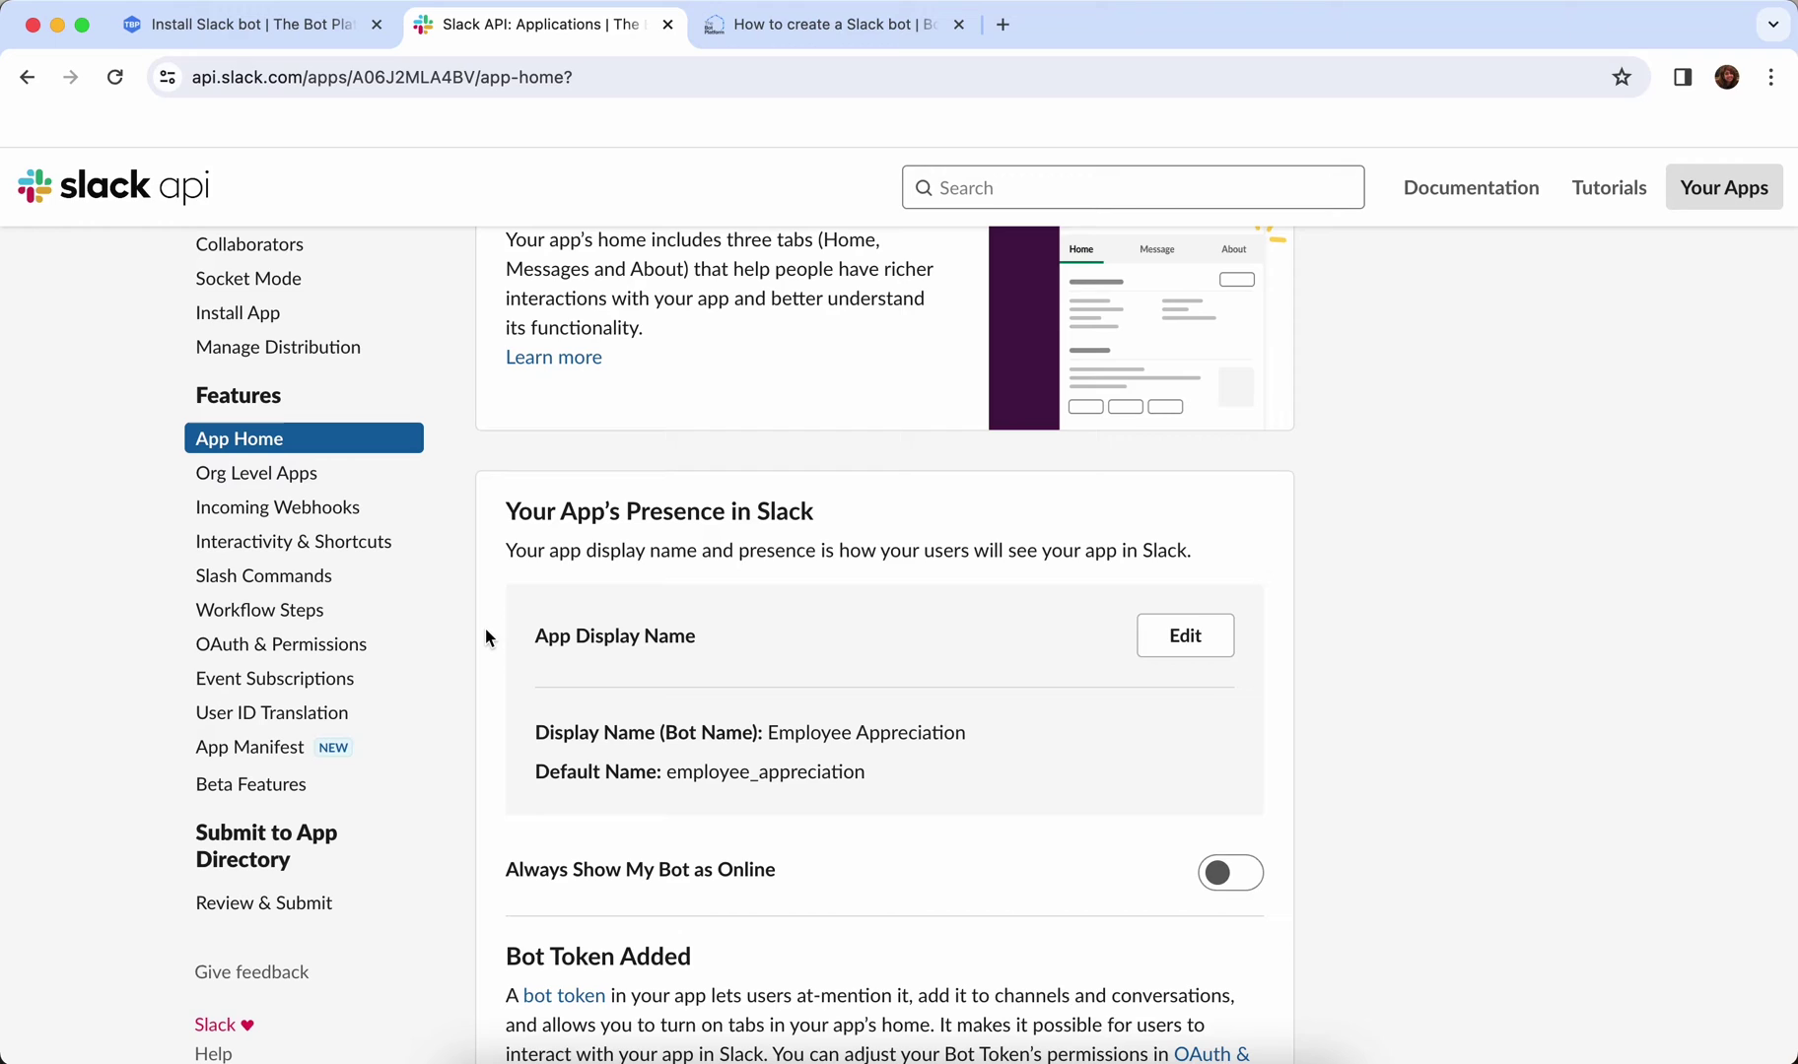
click(345, 682)
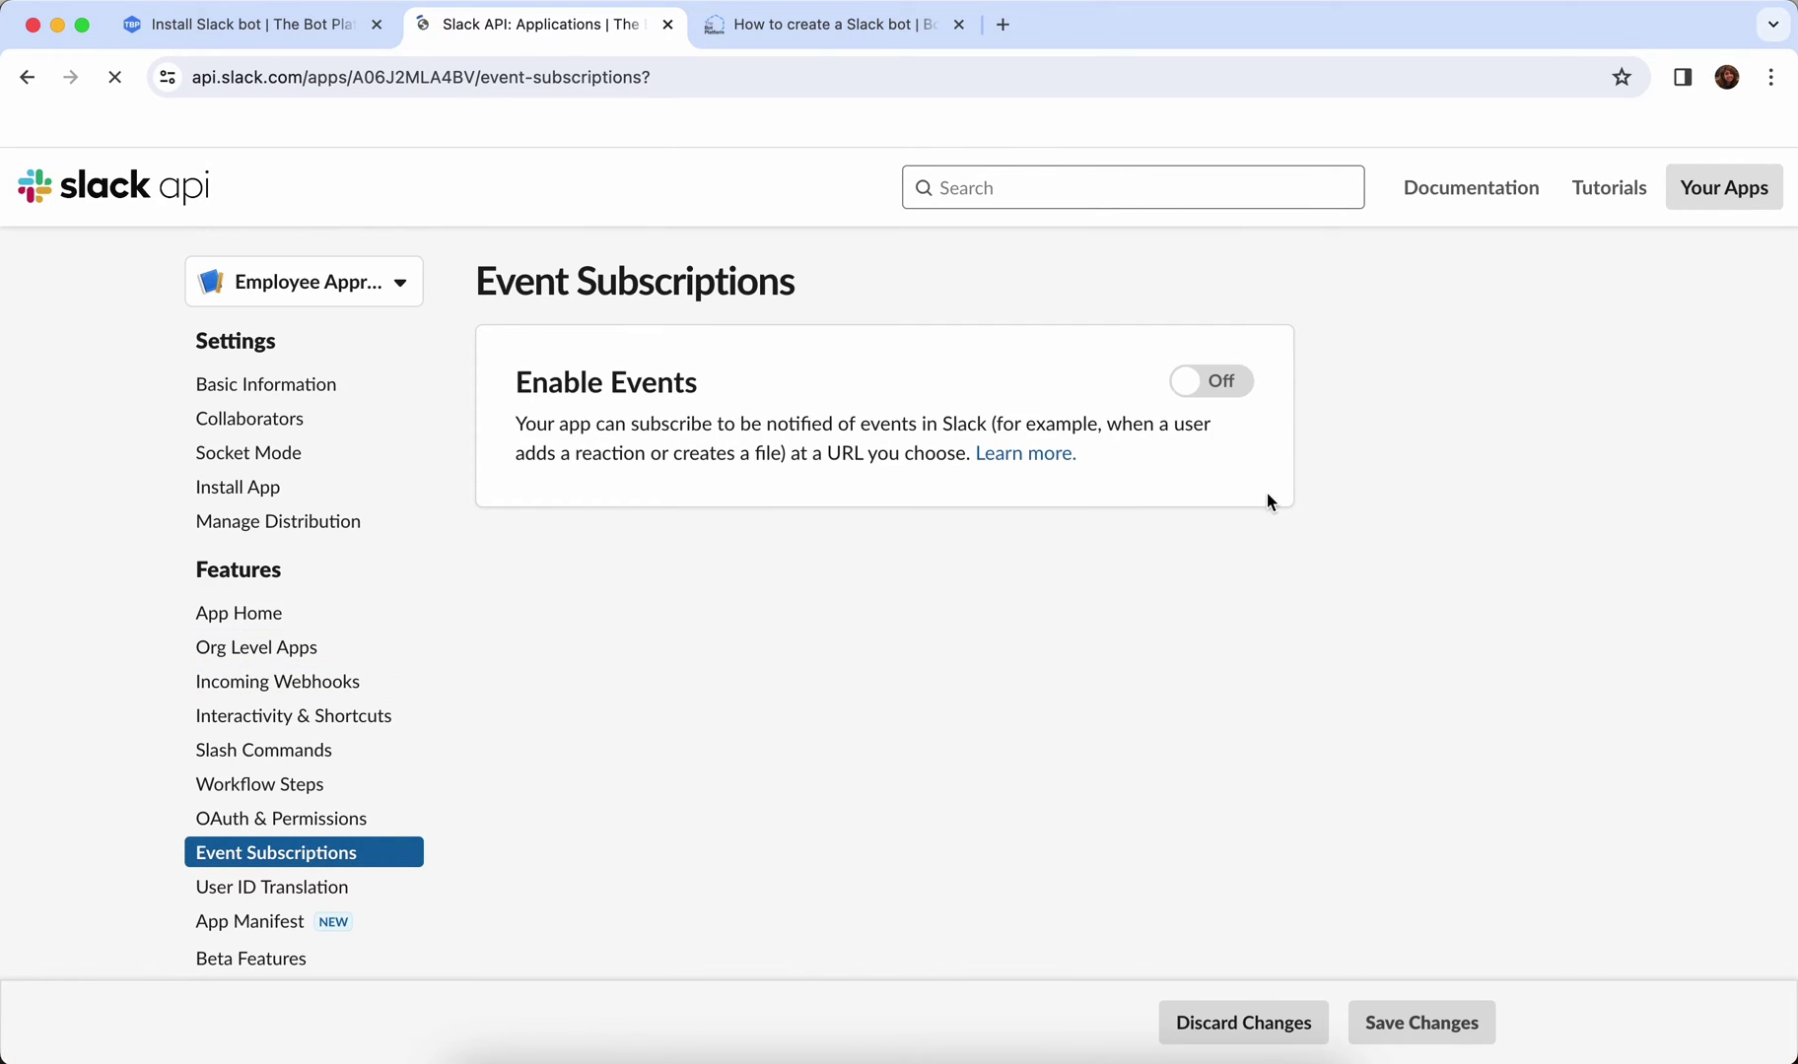
Switch Enable Events on and copy The Bot Platform webhook URL from the setup guide
click(1223, 393)
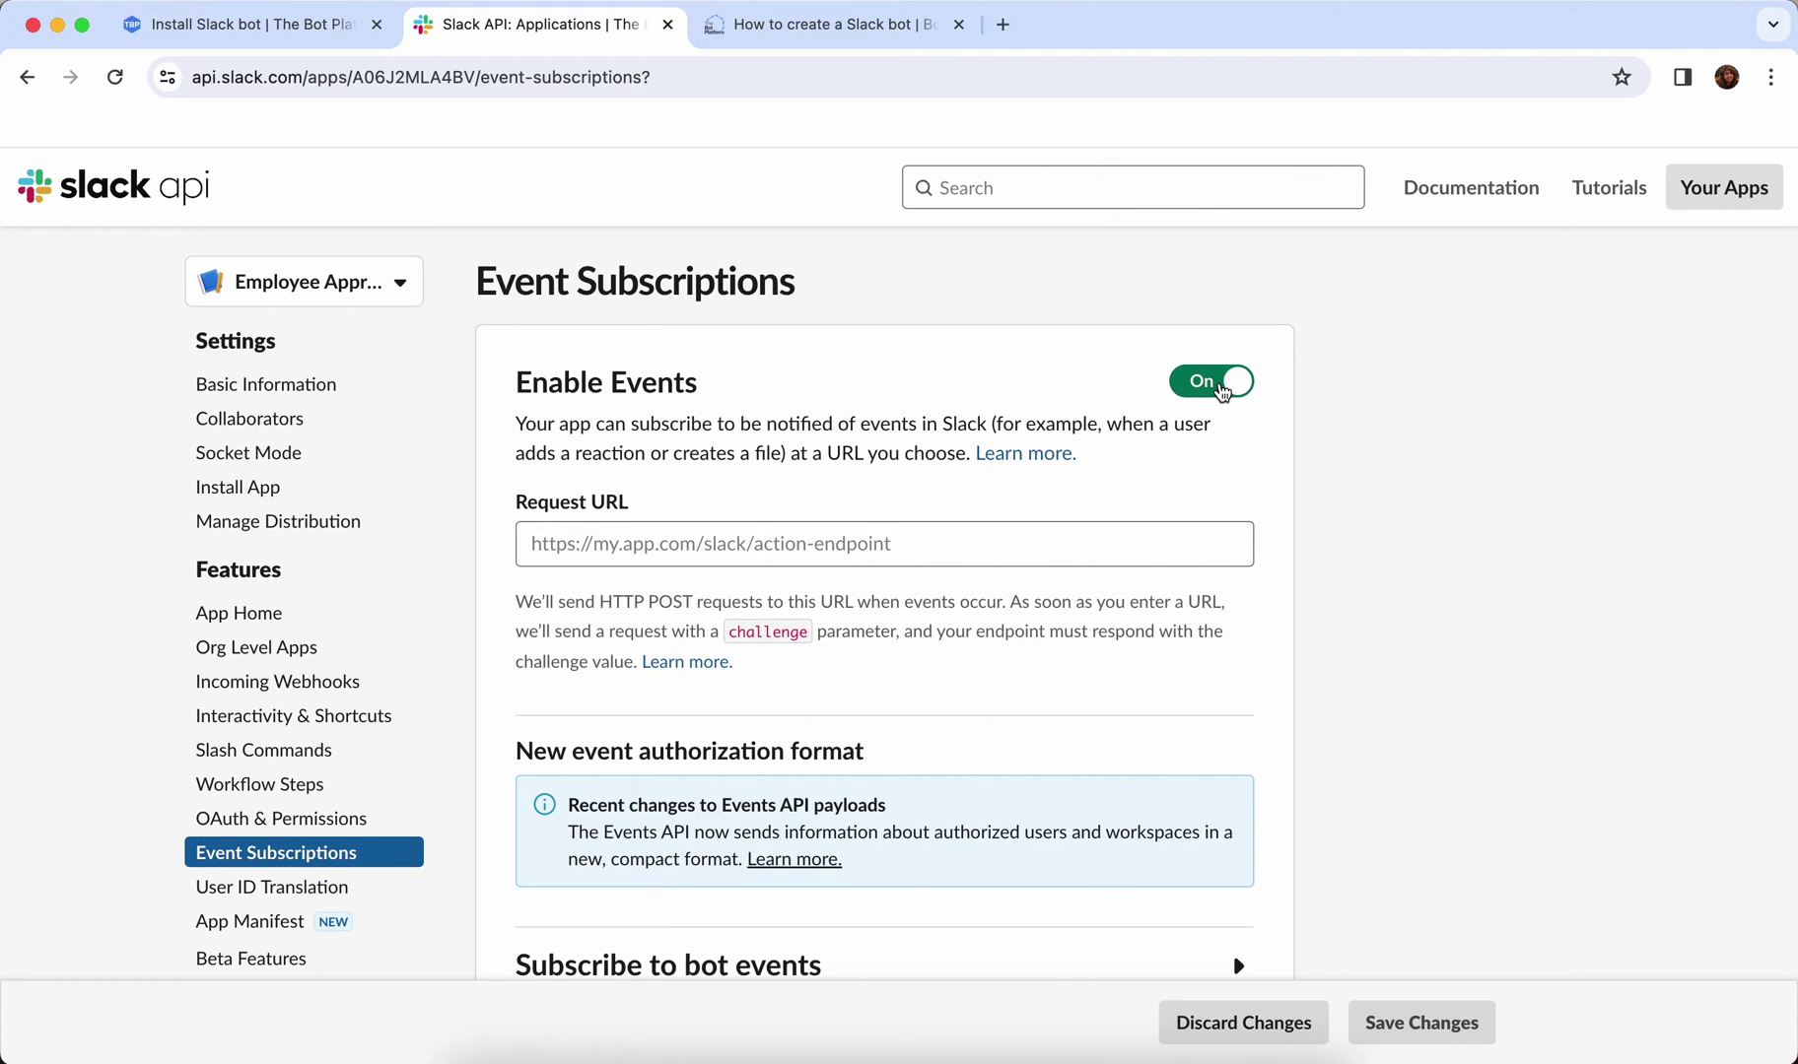
click(1063, 533)
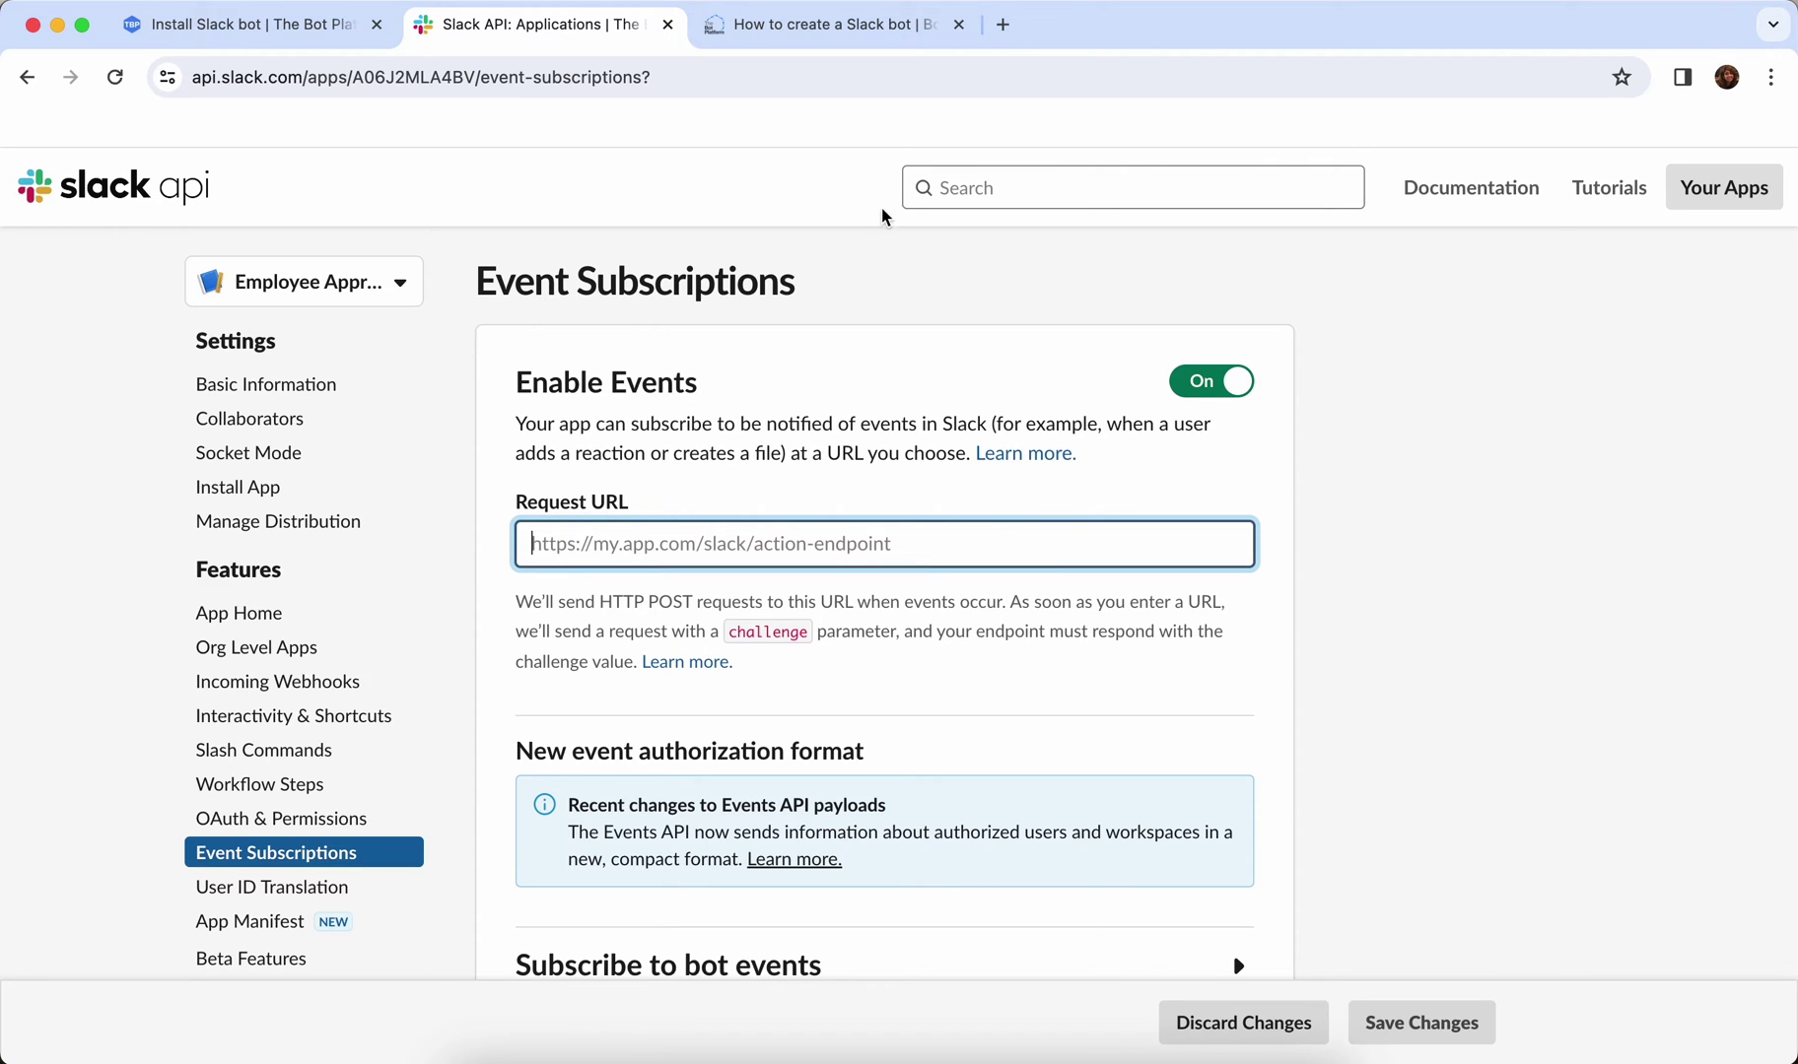
click(885, 29)
scroll(979, 617, down, 15)
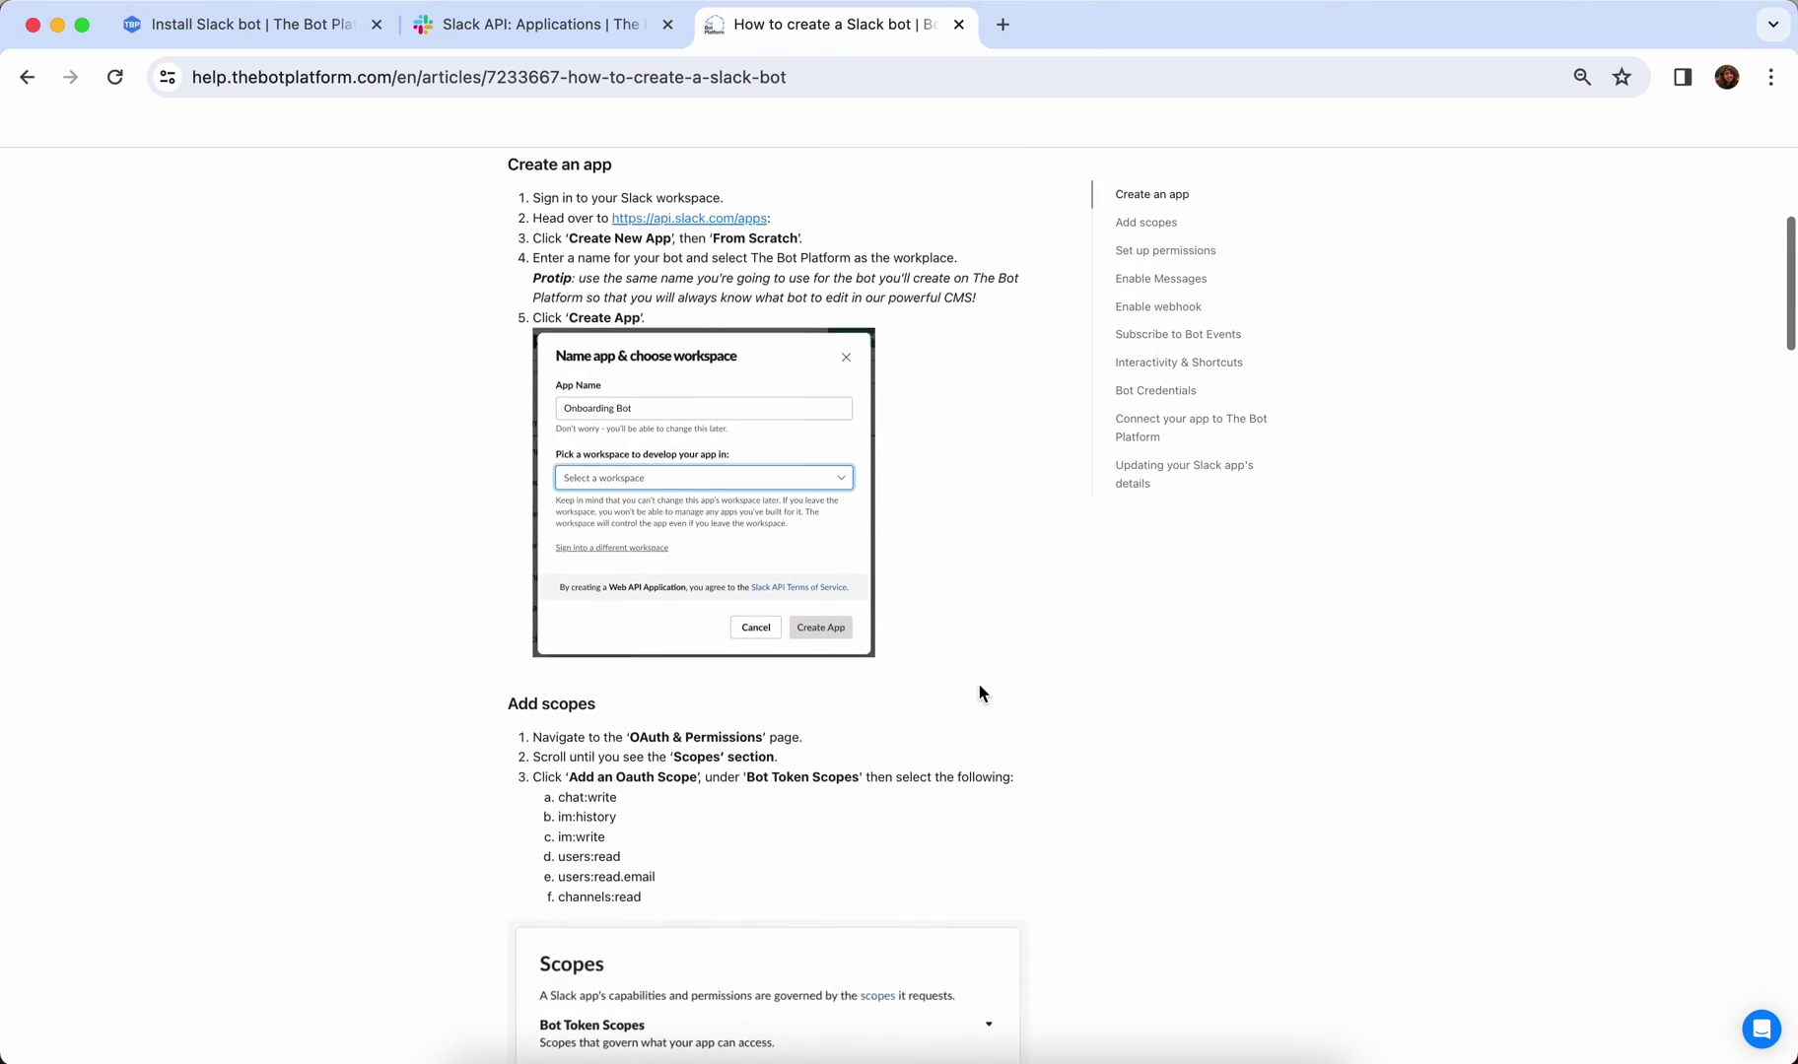
scroll(979, 690, down, 9)
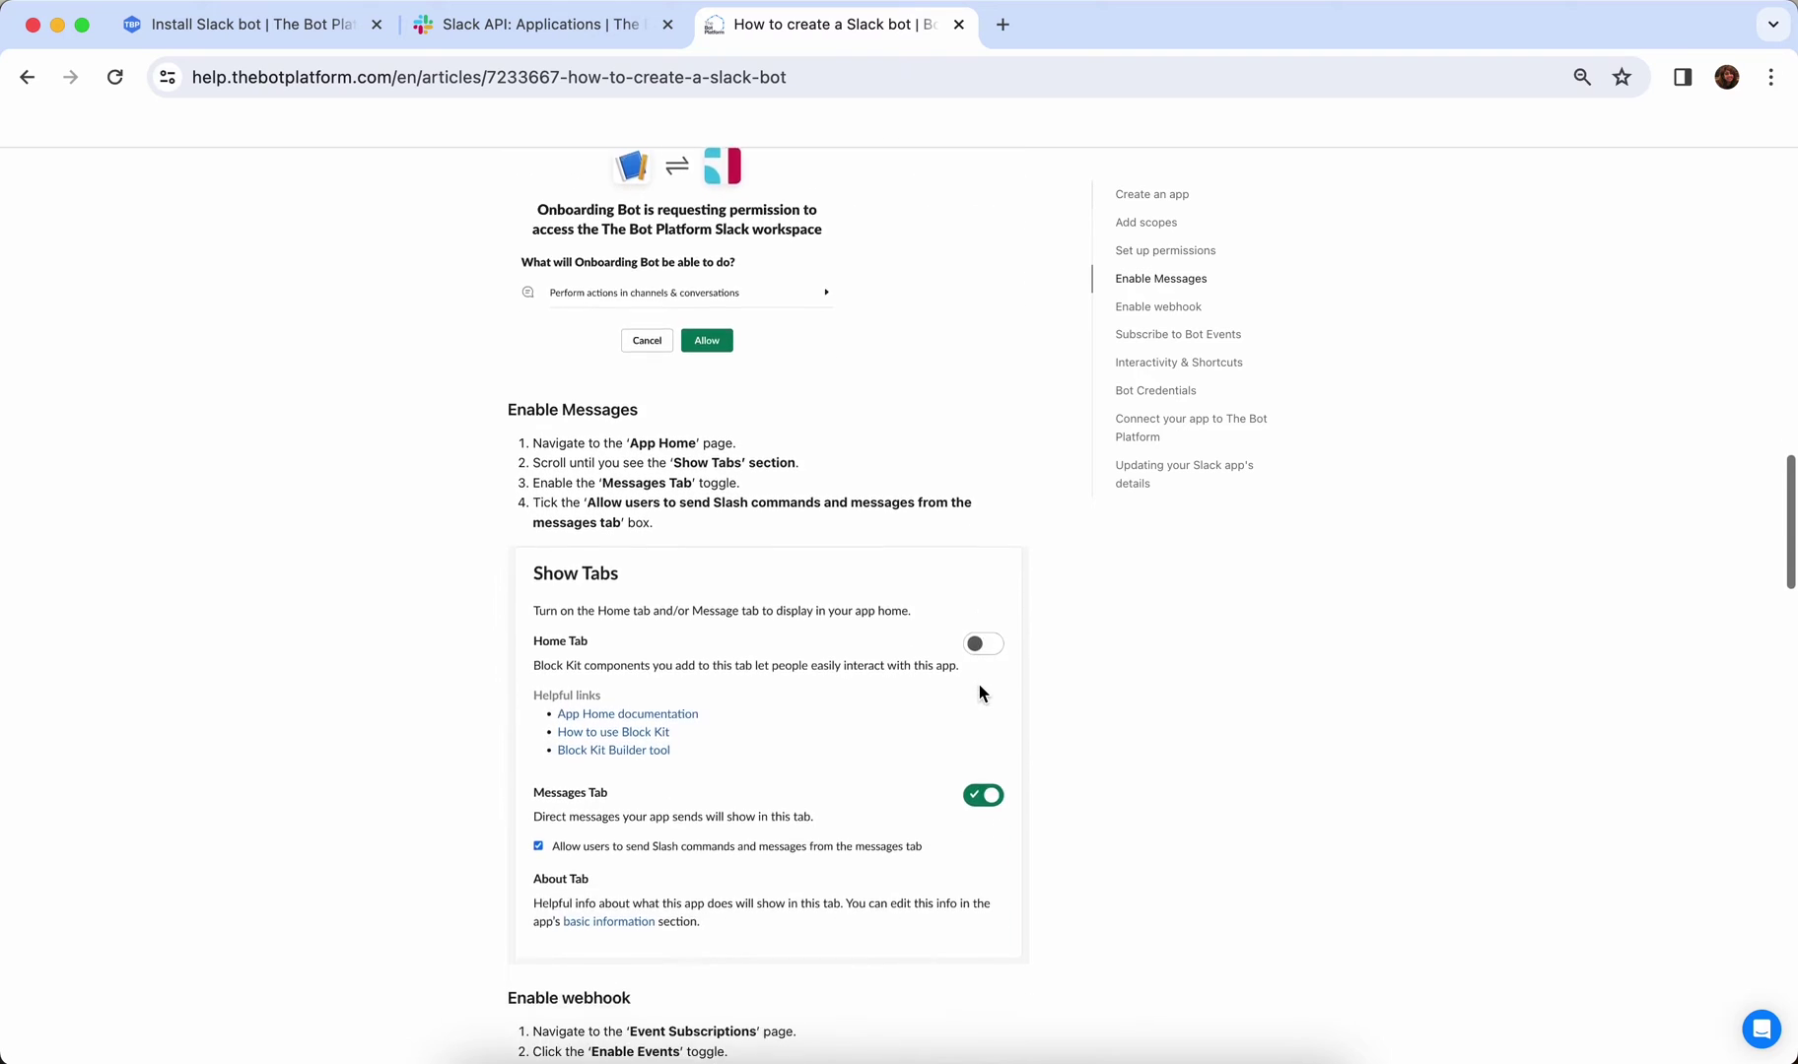
scroll(979, 690, down, 3)
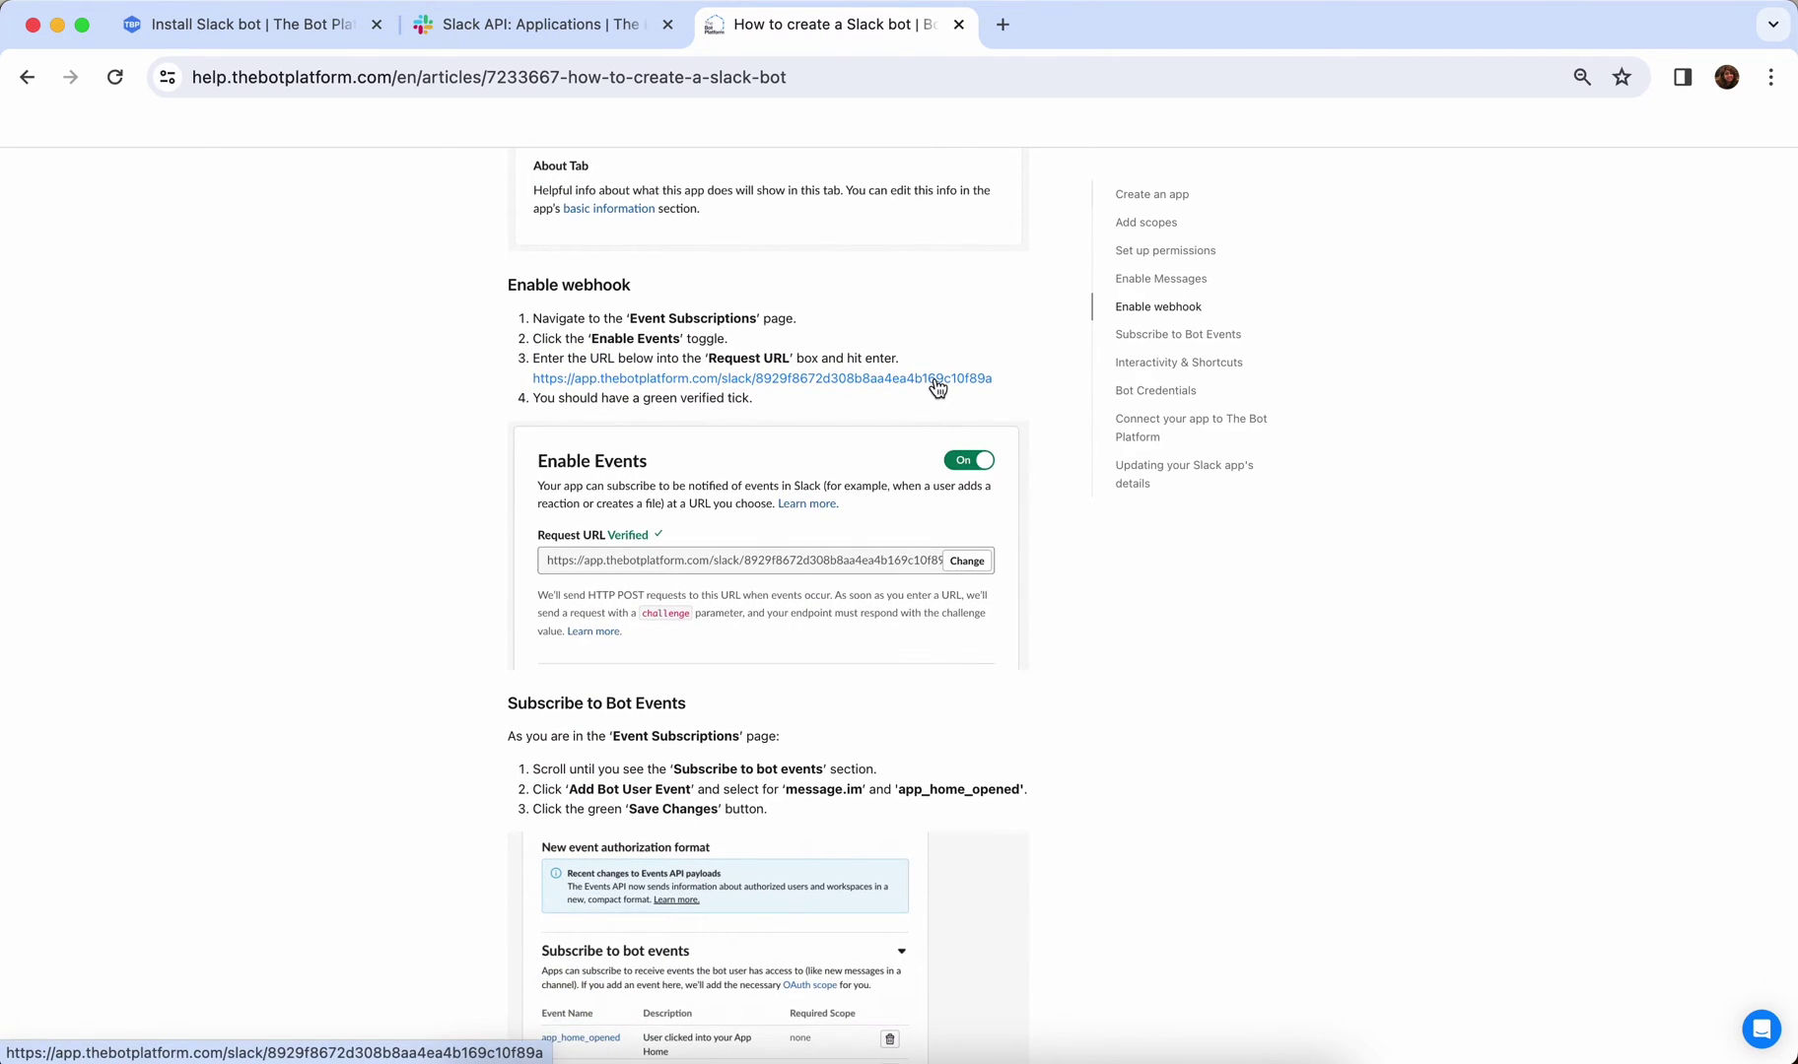
right_click(934, 377)
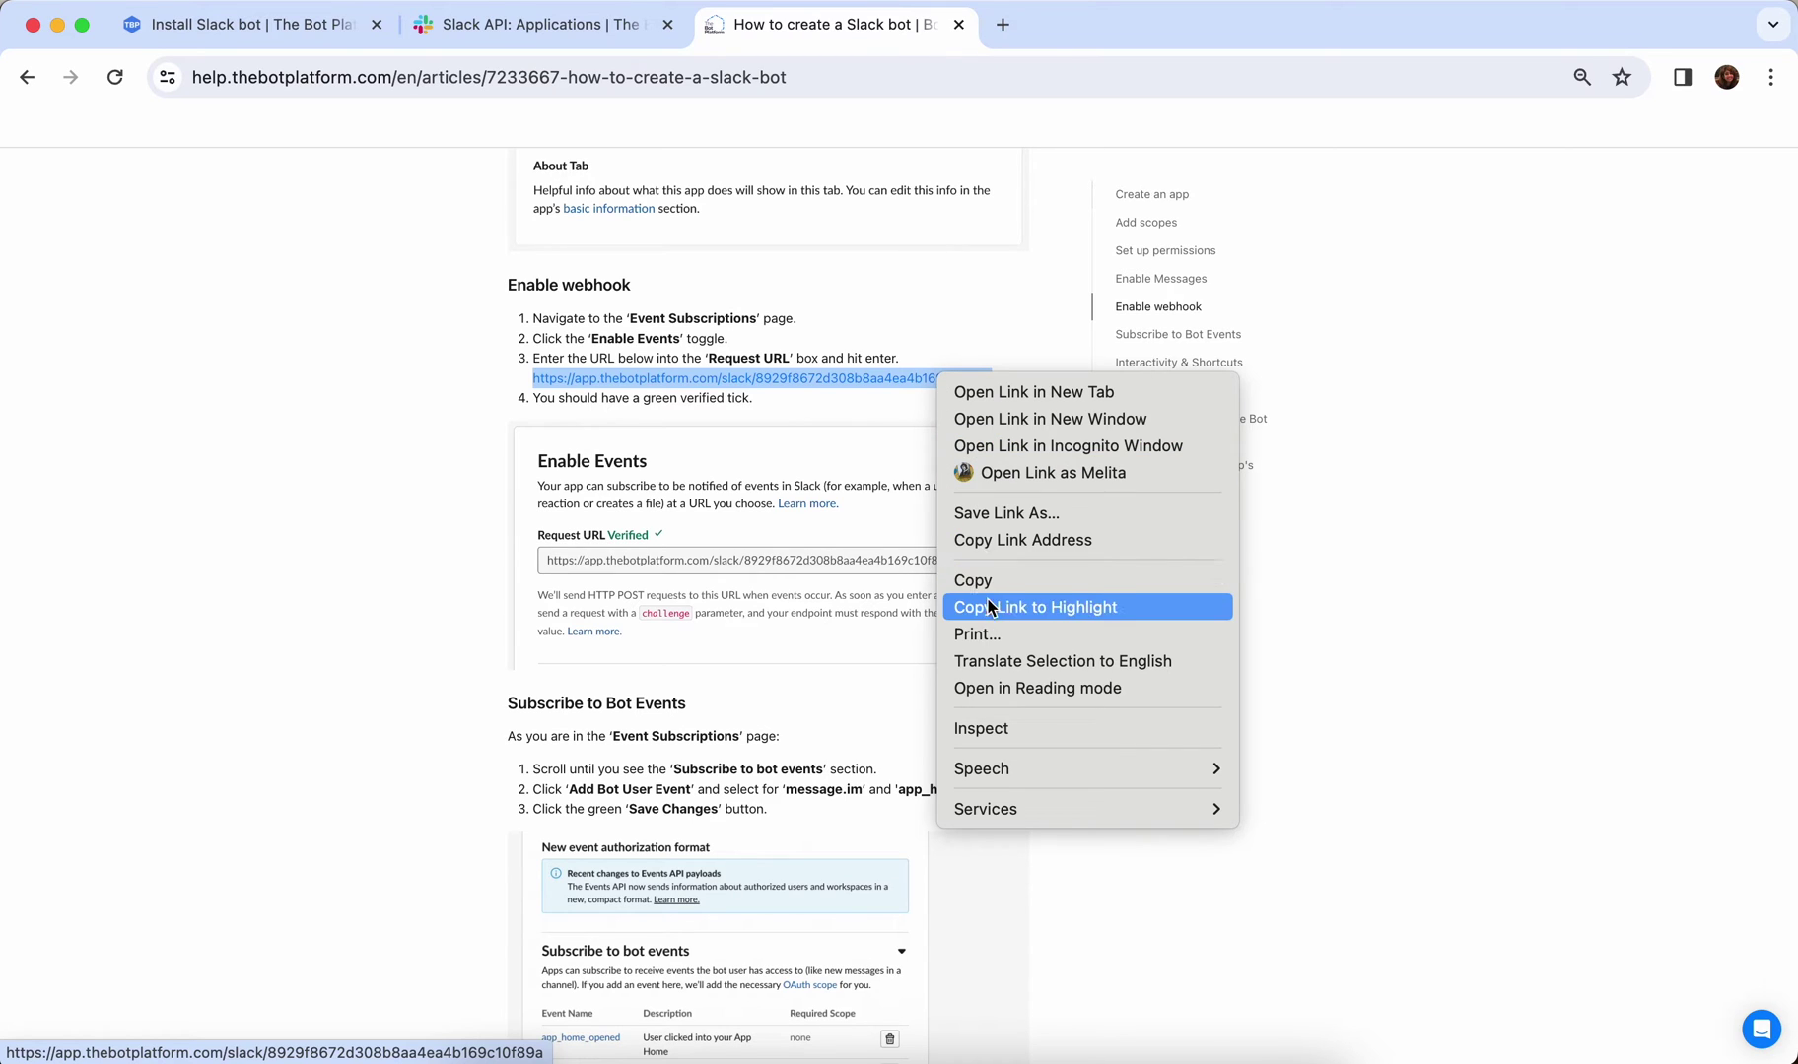
click(988, 580)
Paste the webhook URL into the Request URL field so it verifies
click(463, 44)
click(670, 544)
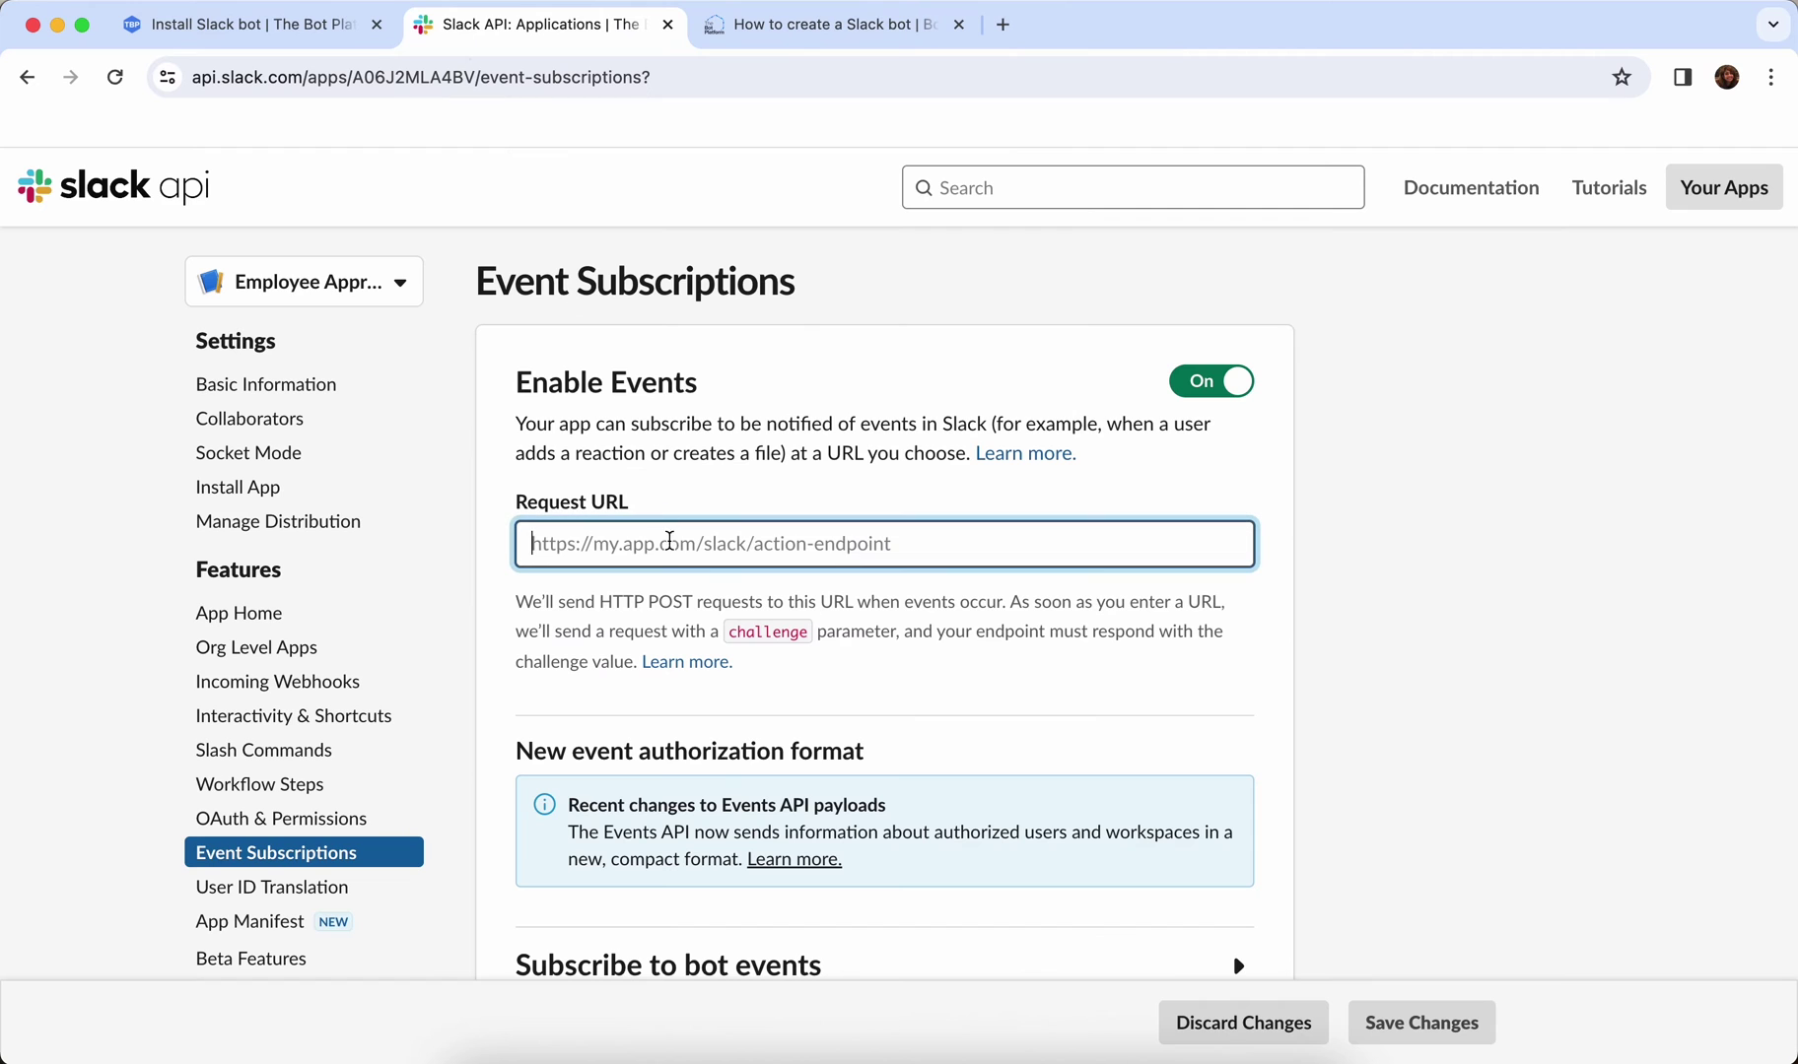
key(super+v)
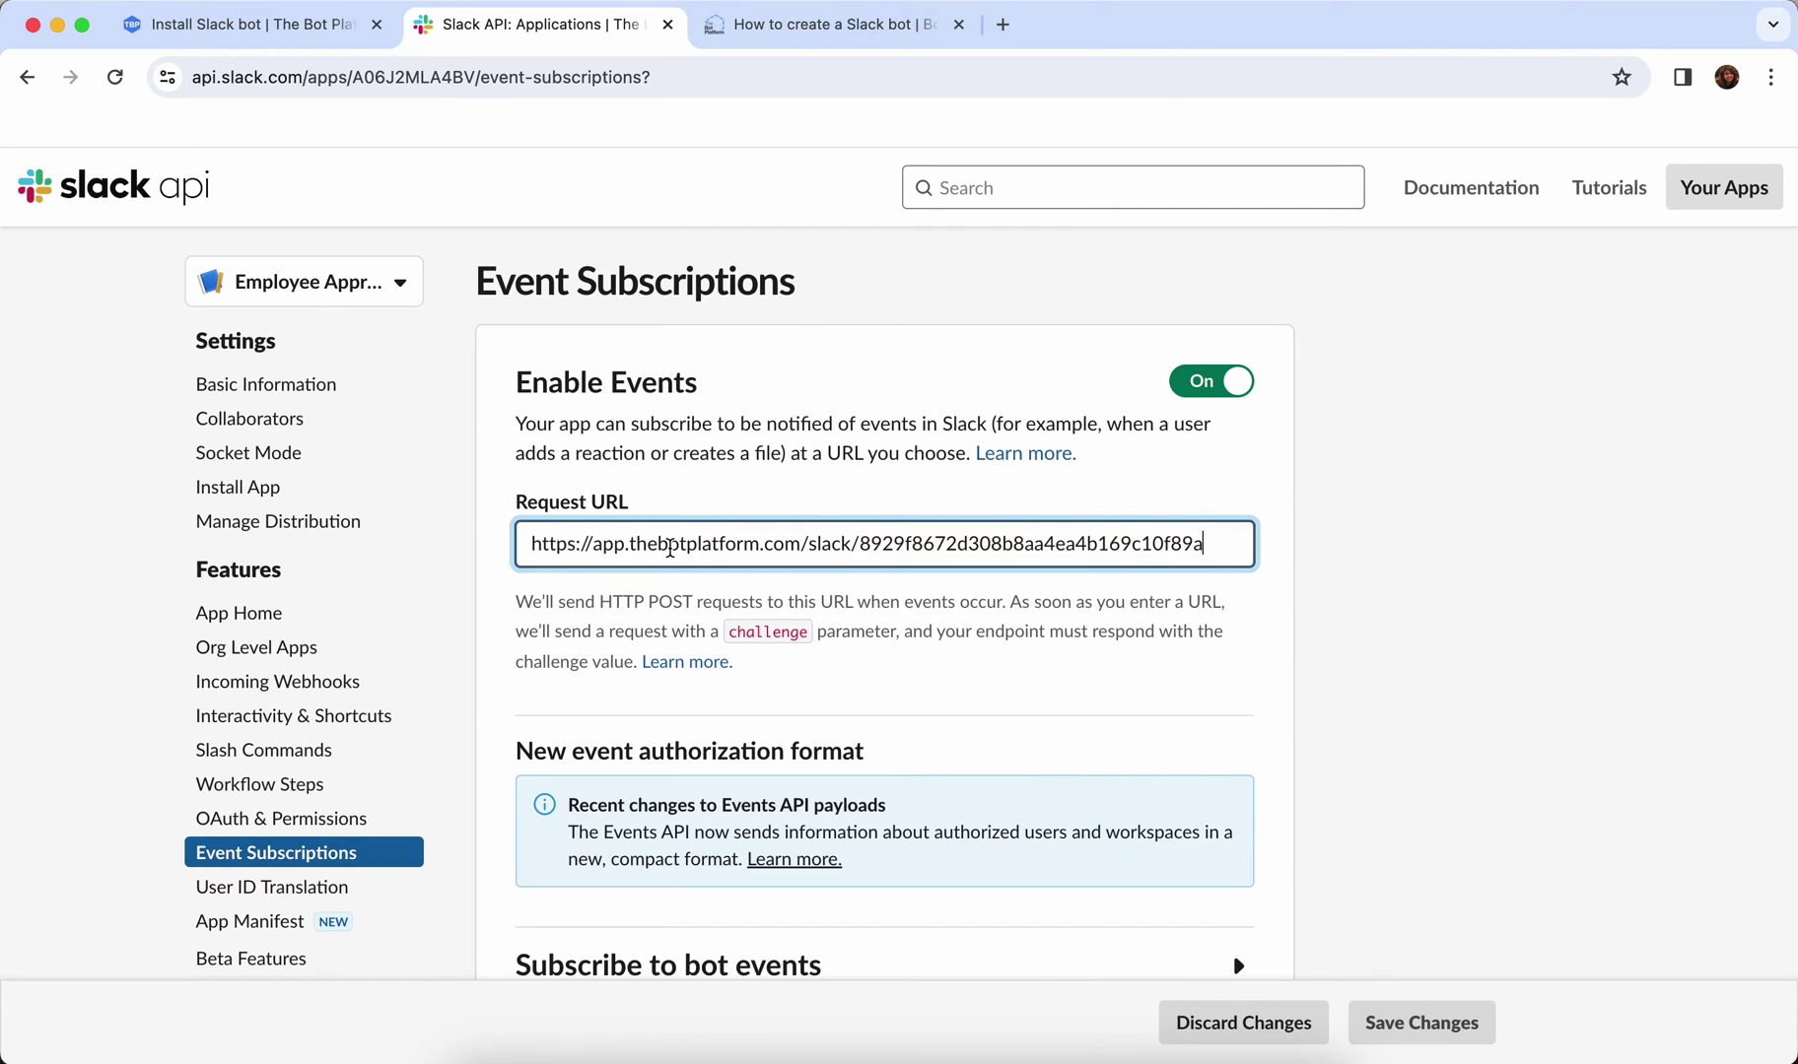
scroll(1273, 762, down, 3)
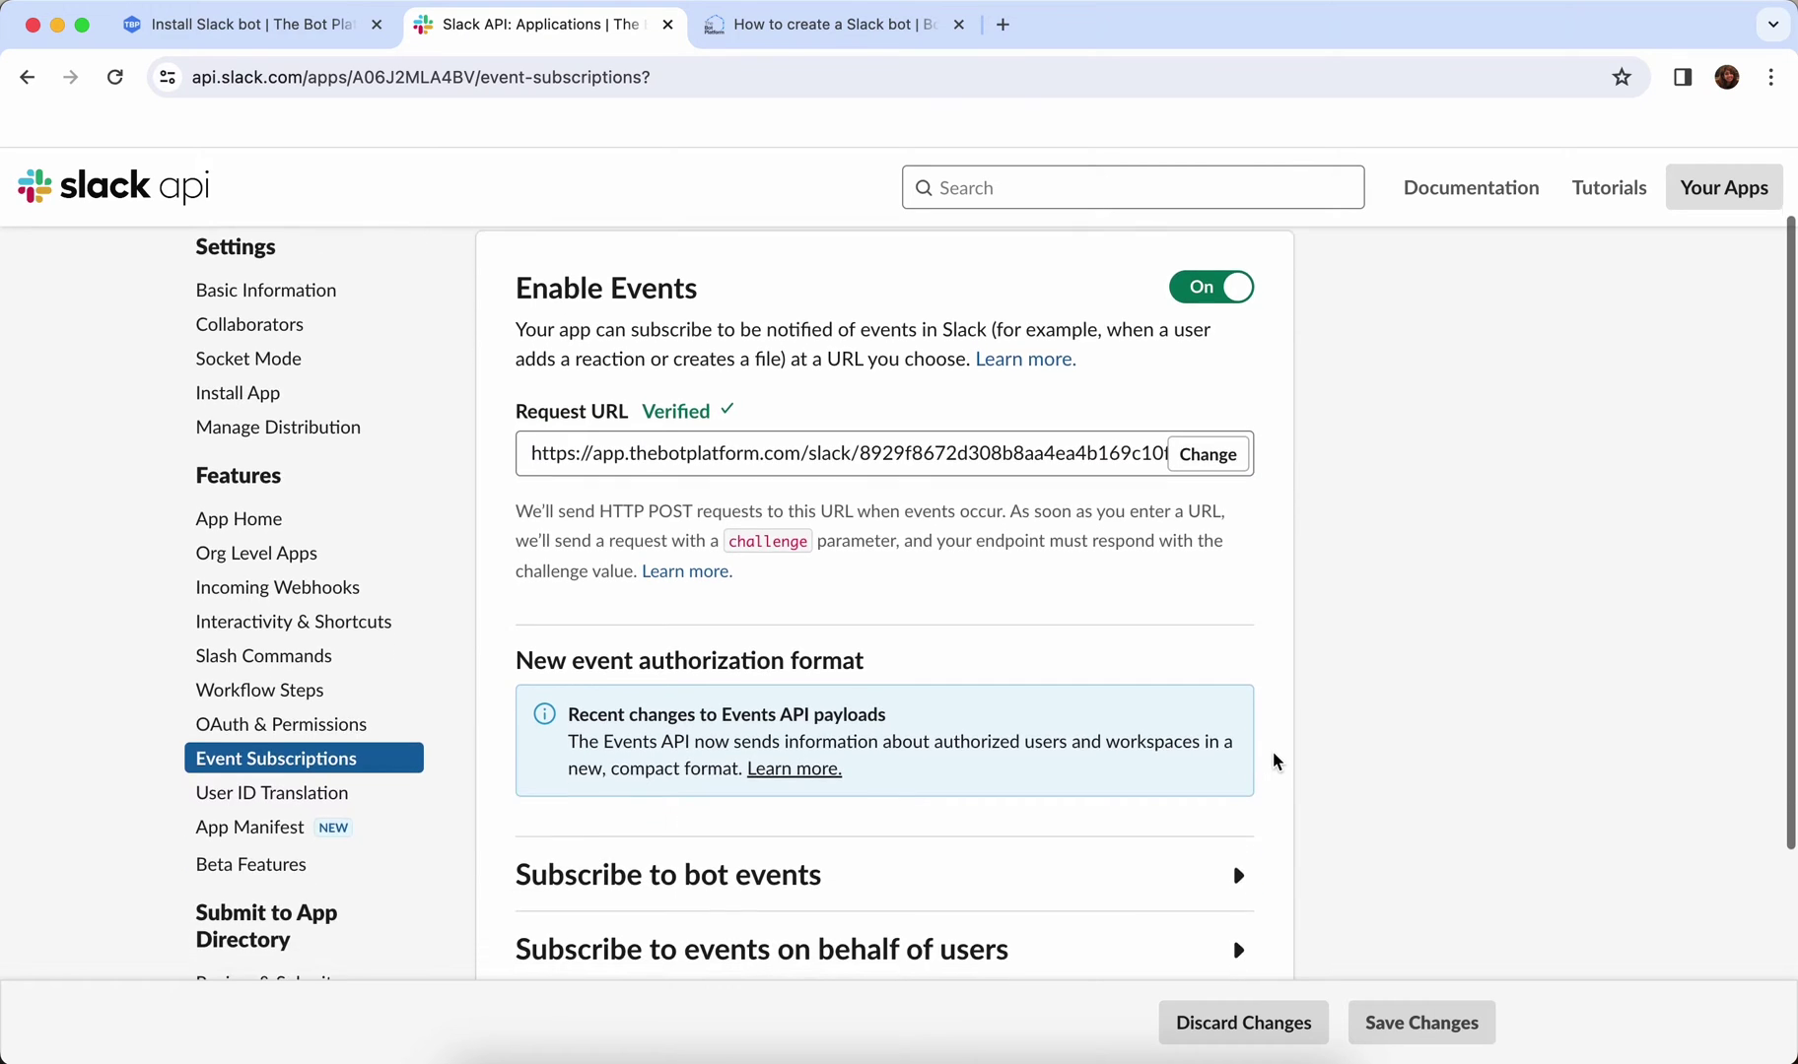
triple_click(692, 390)
click(837, 402)
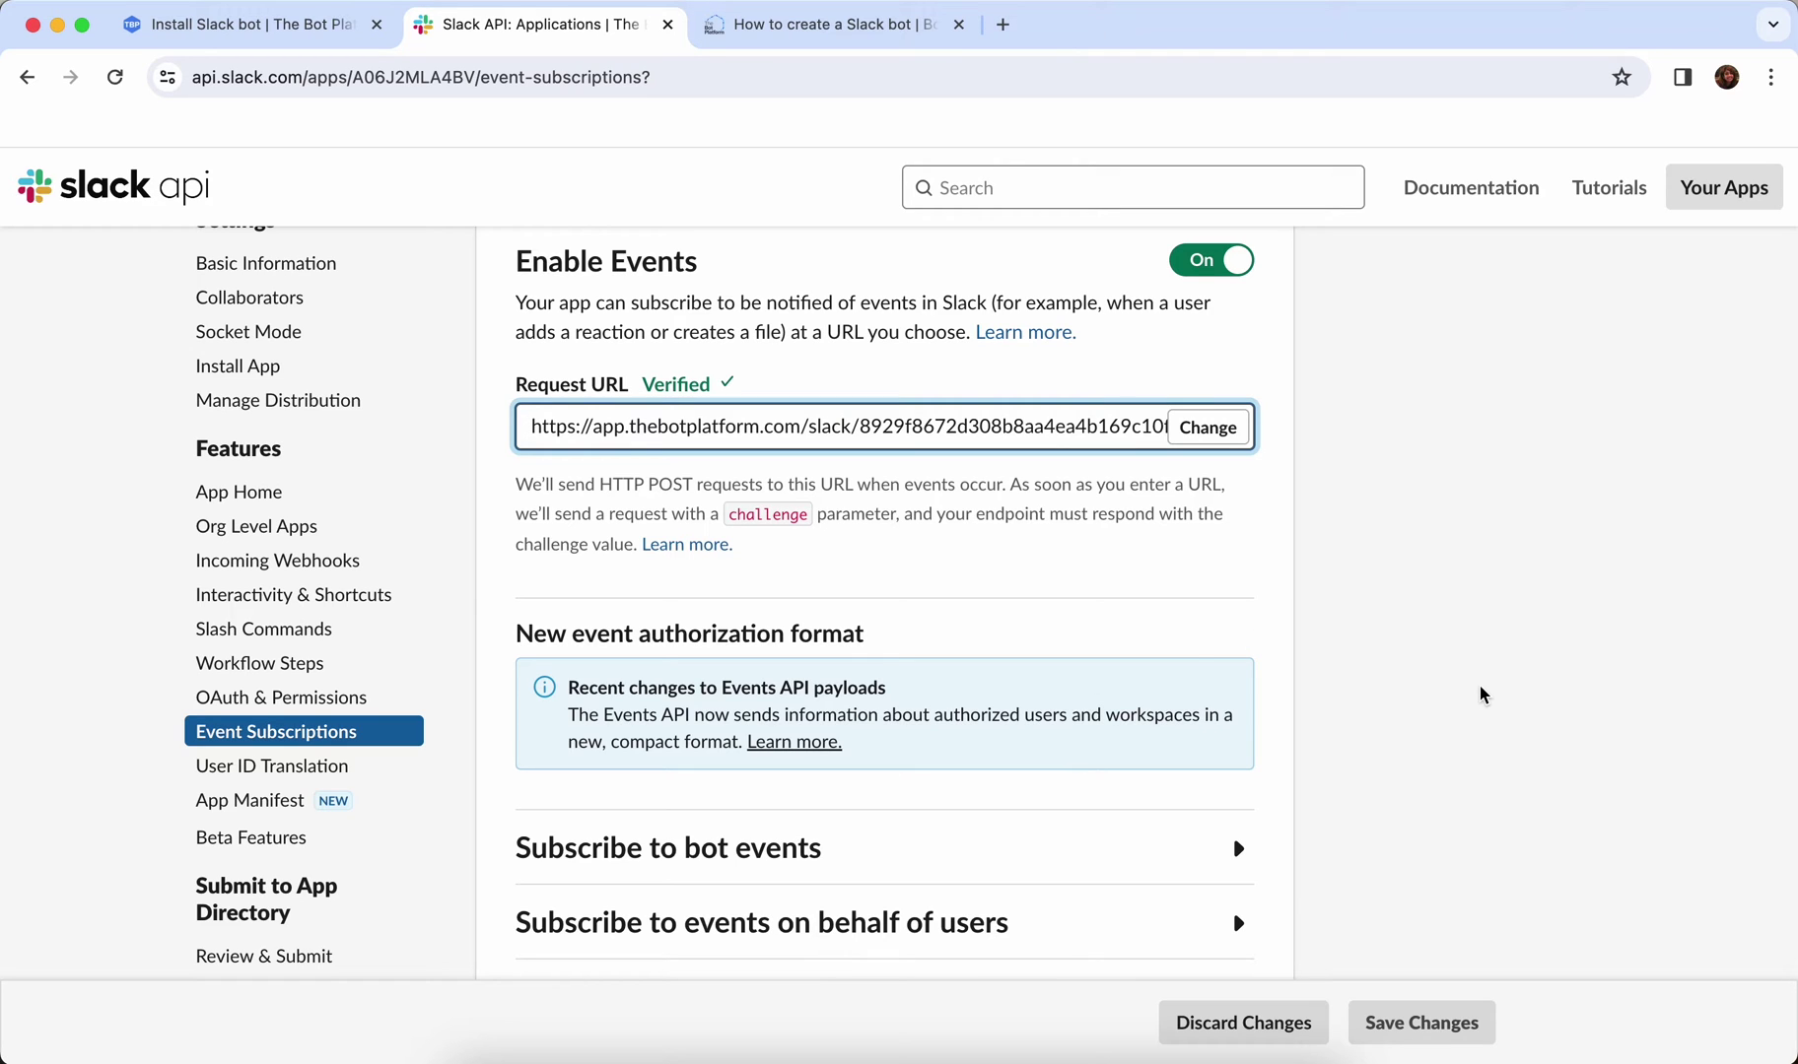
scroll(1479, 694, down, 2)
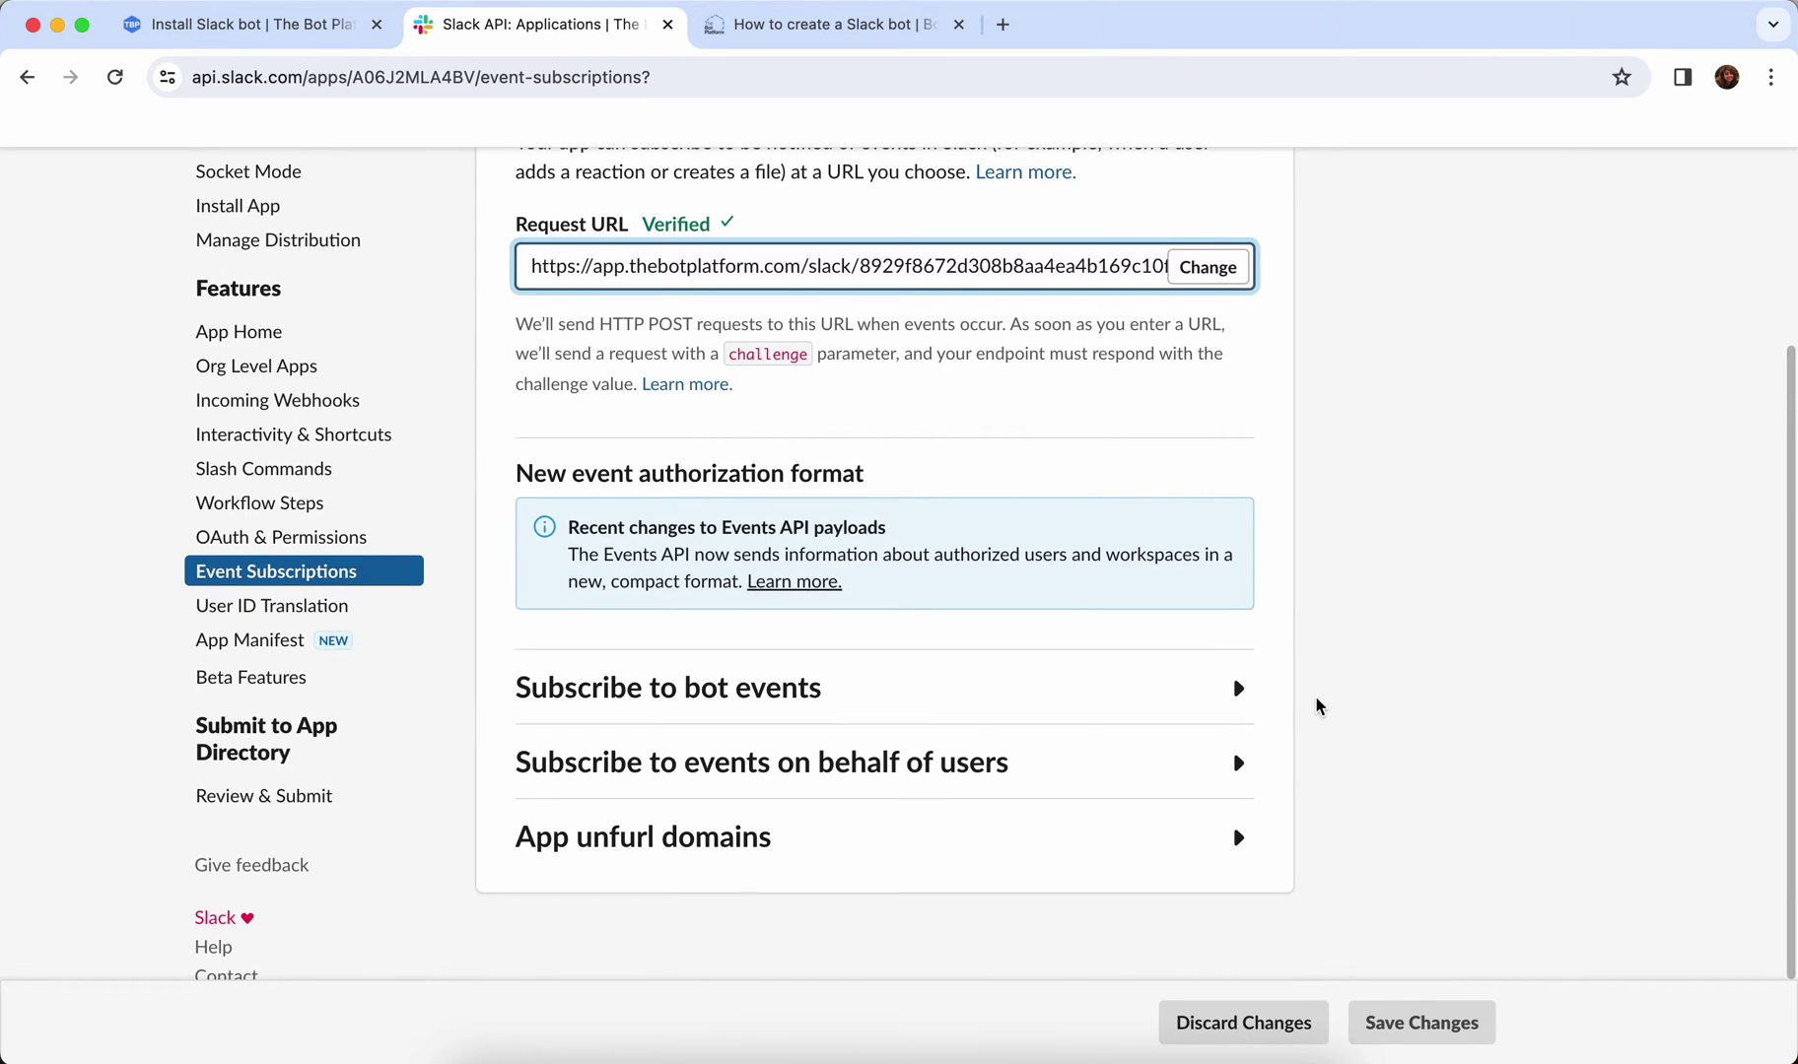
Add message.im and app_home_opened as bot events and save the changes
click(1239, 688)
scroll(1325, 765, down, 3)
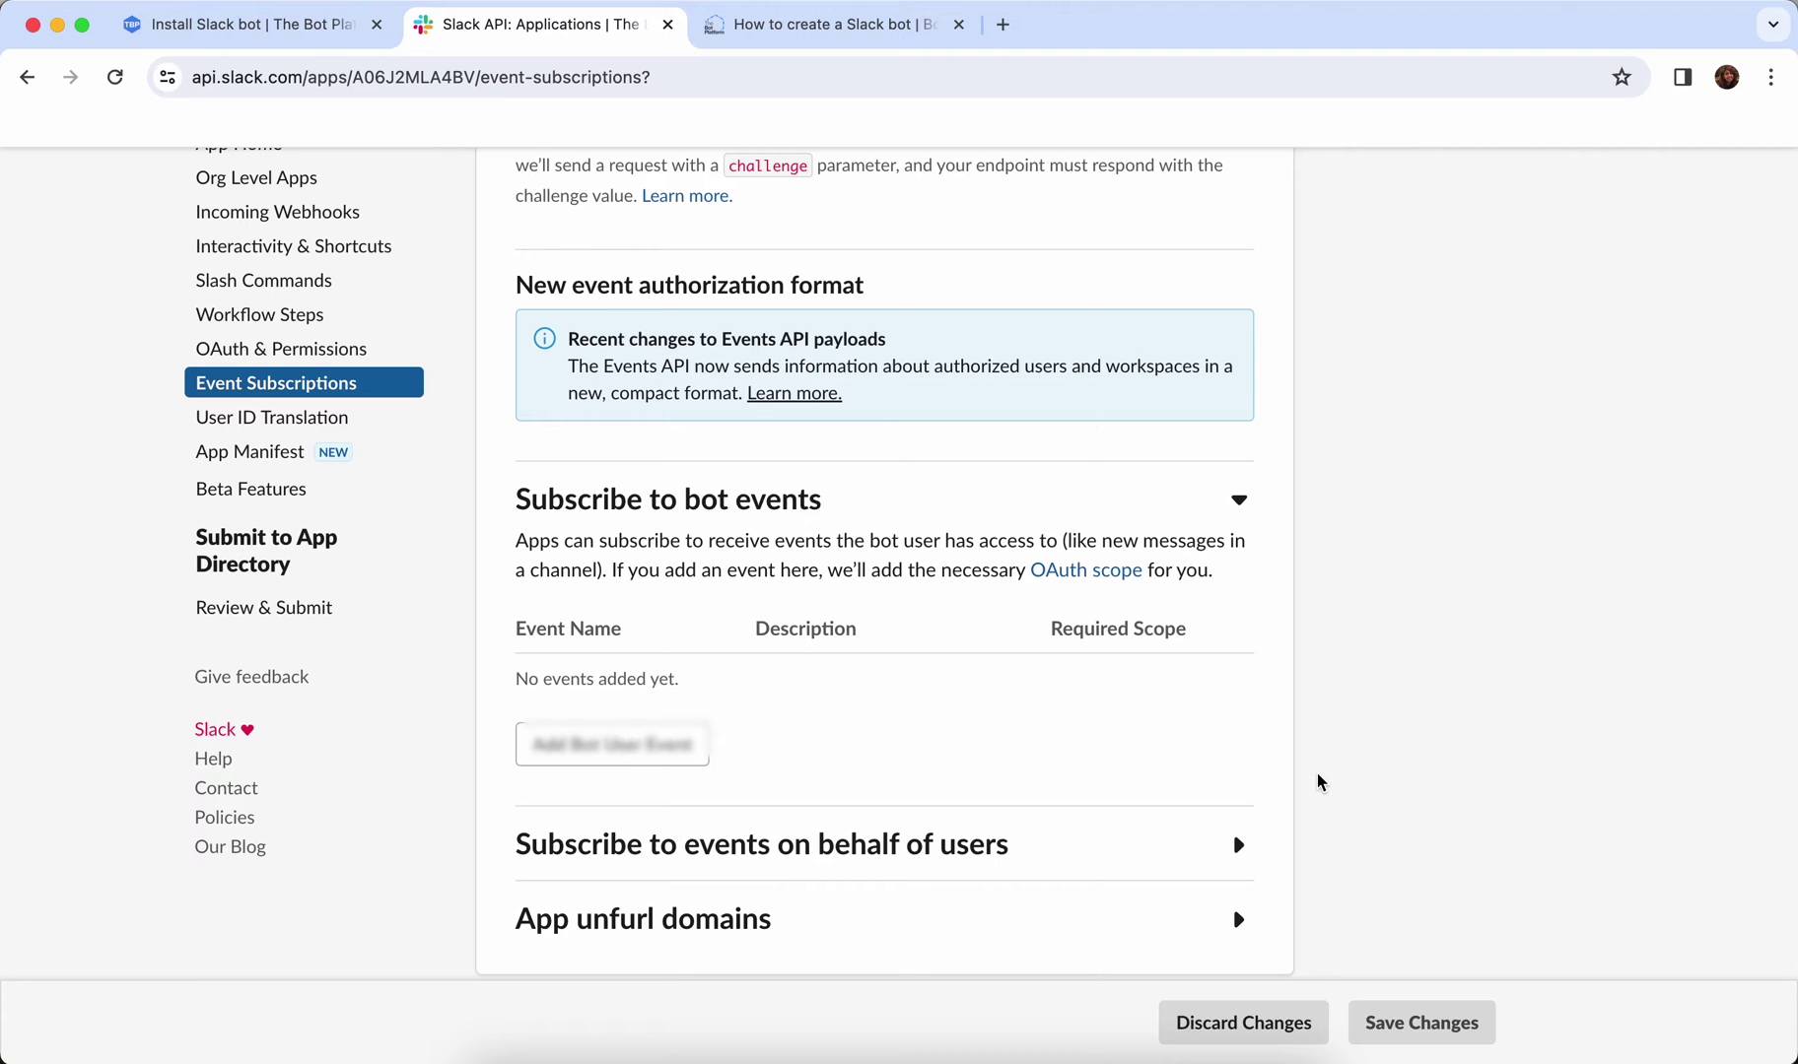
click(647, 763)
text(message:im)
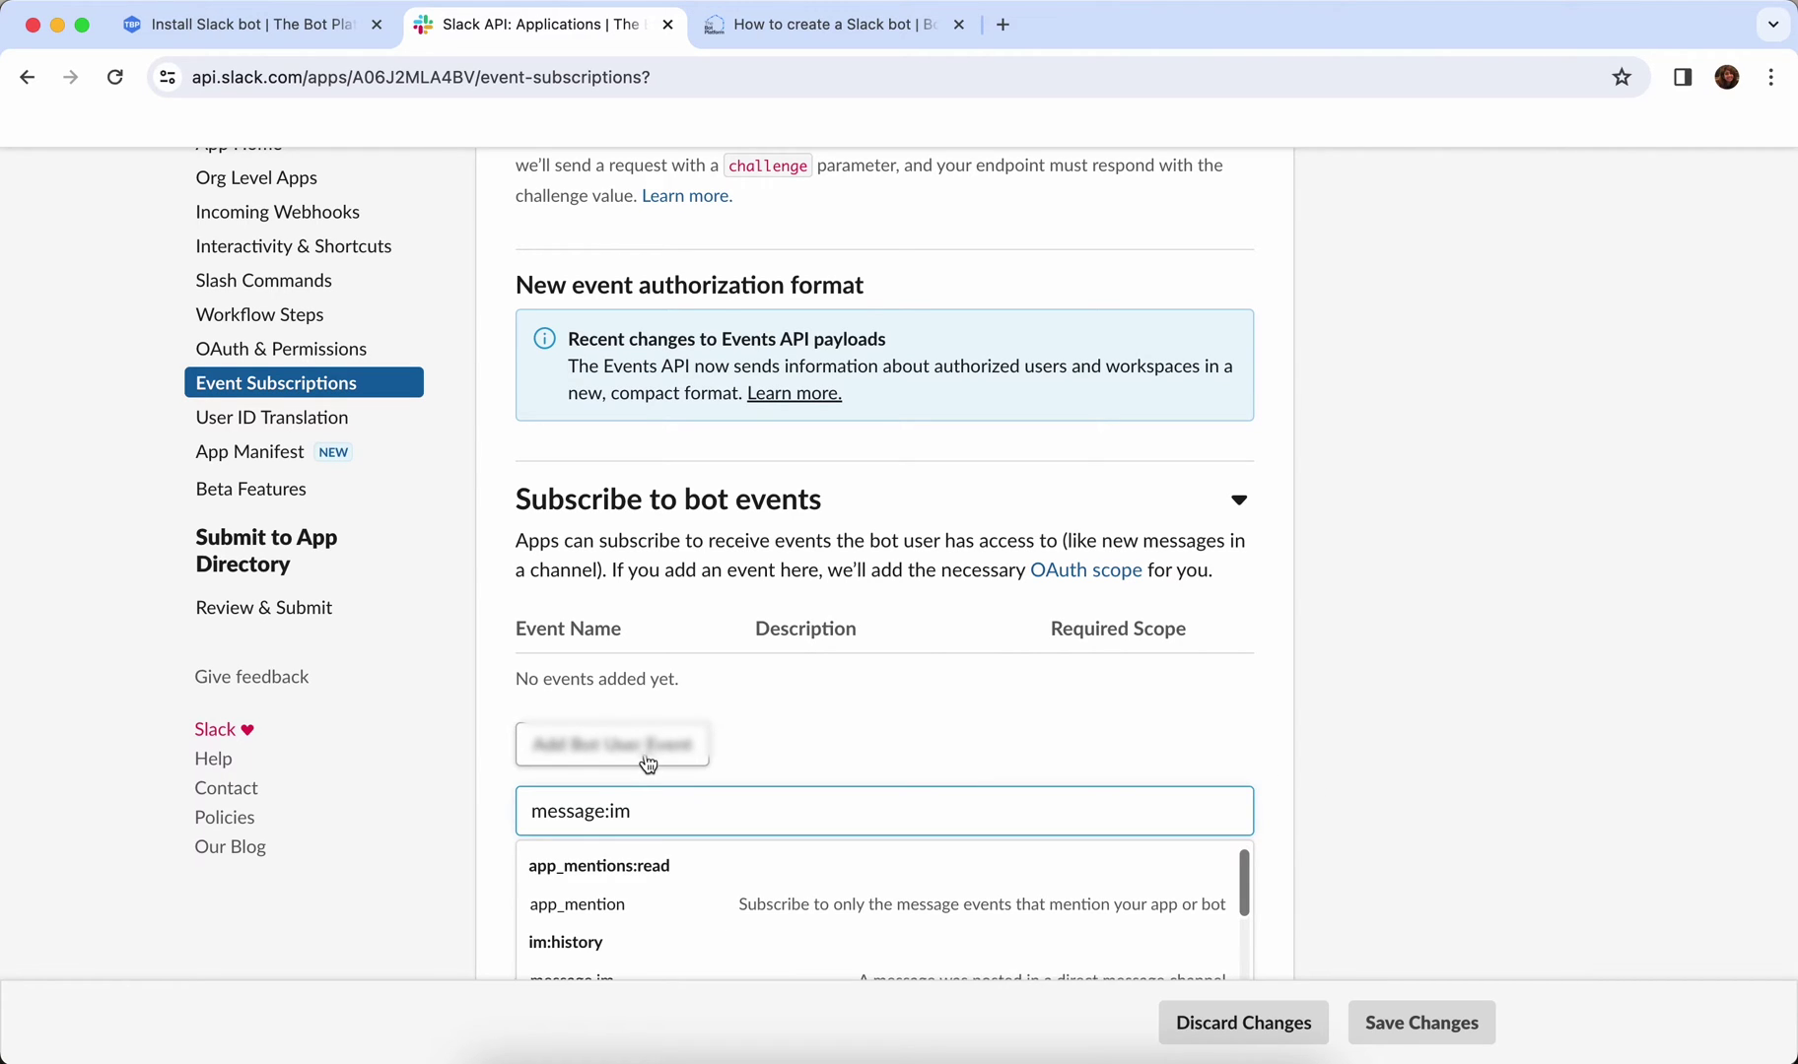
scroll(633, 816, down, 1)
scroll(633, 816, down, 3)
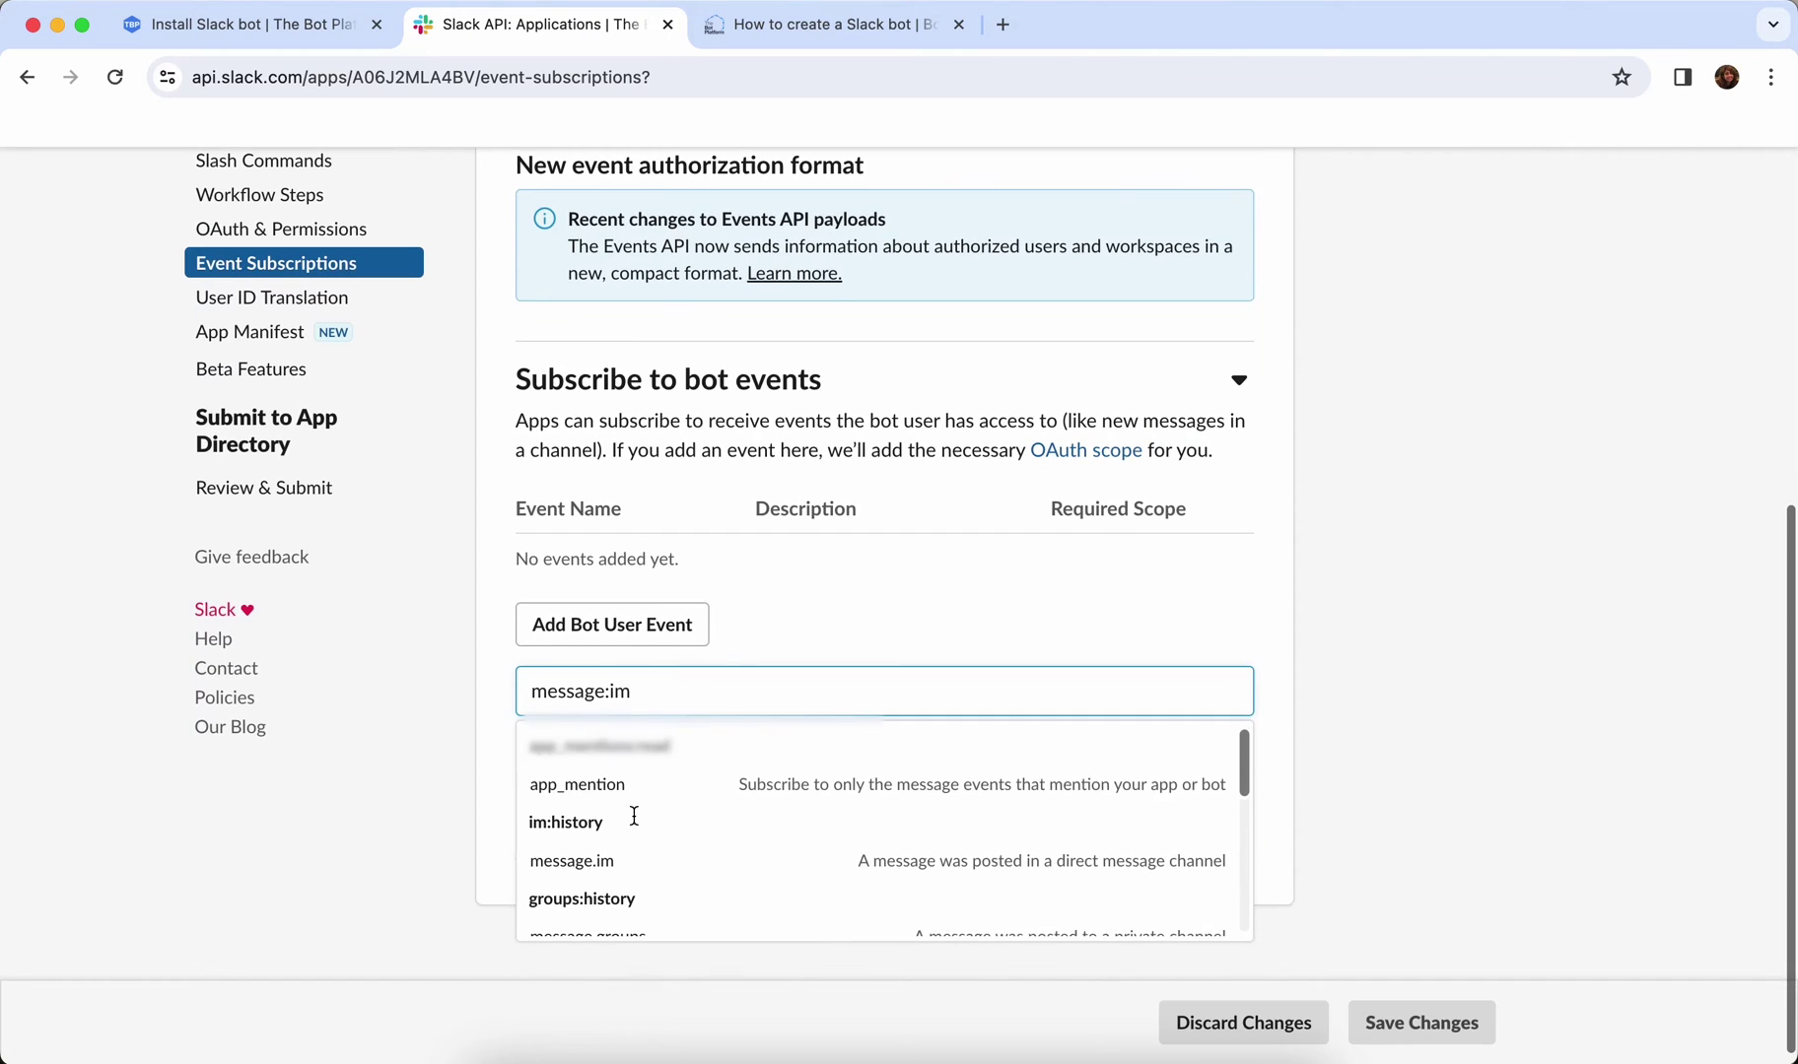
click(610, 867)
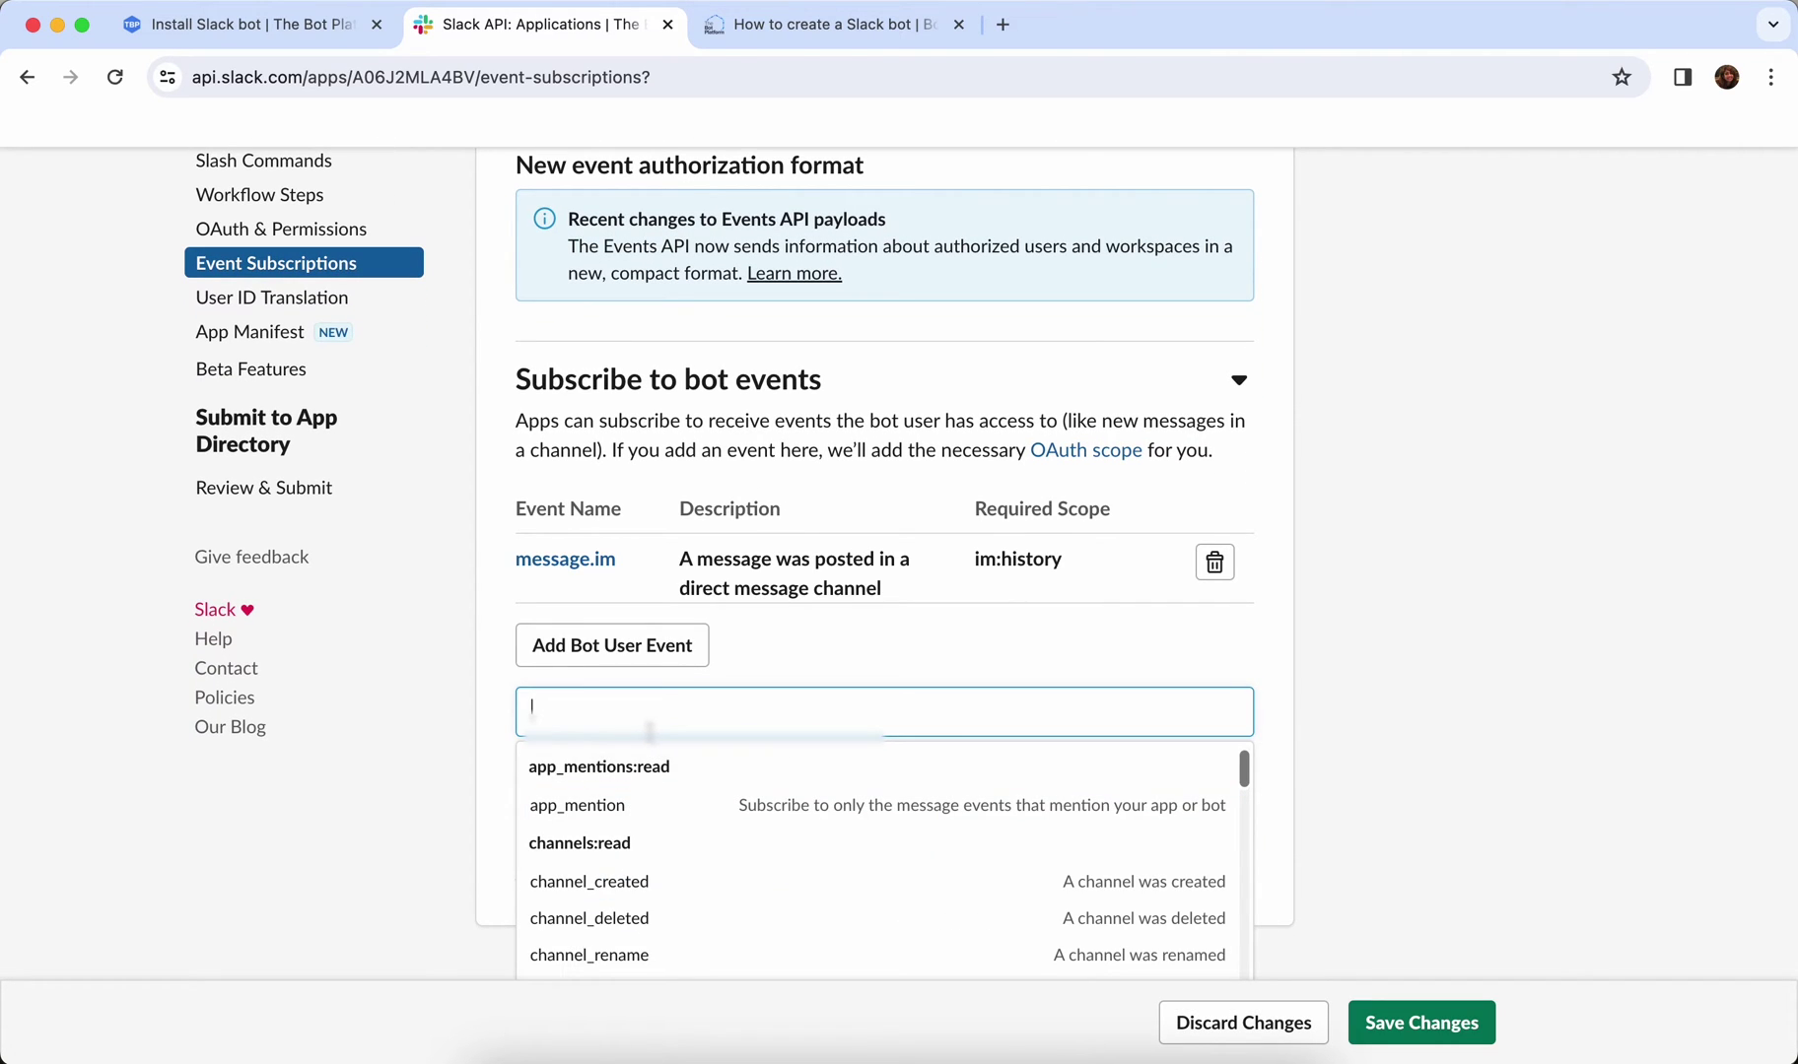
text(app)
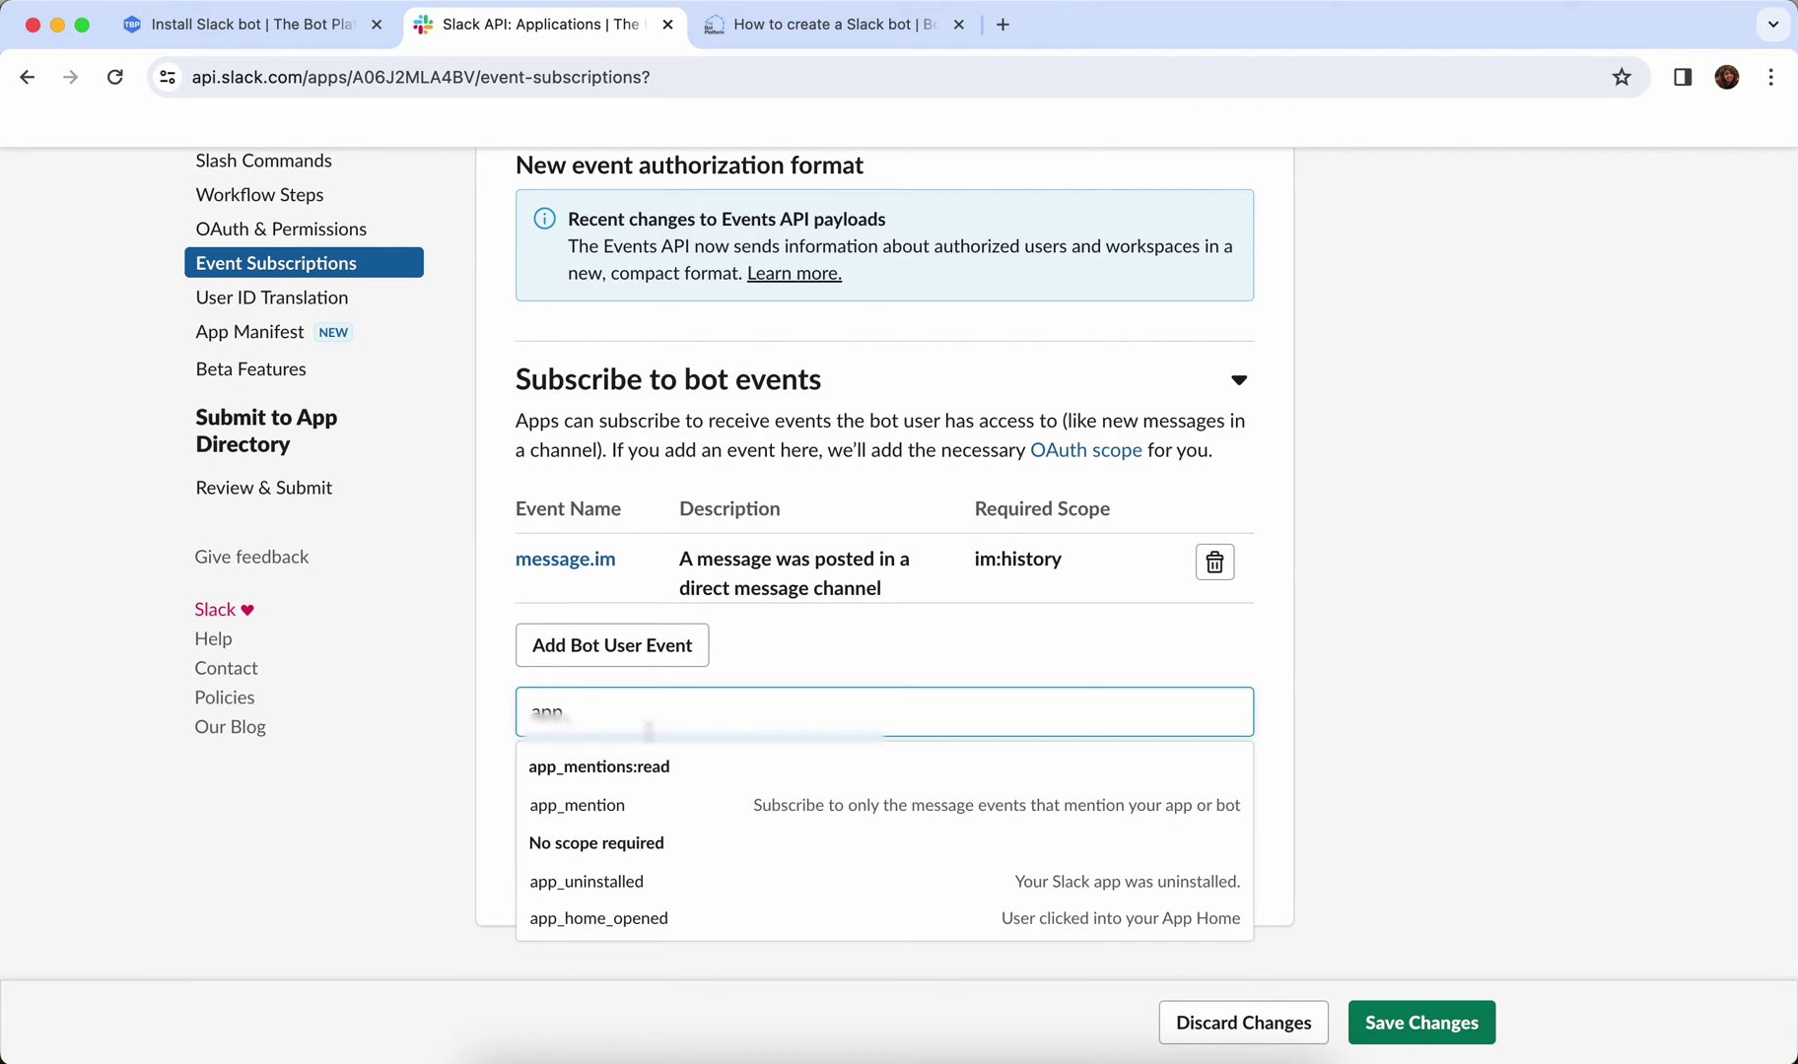
click(639, 918)
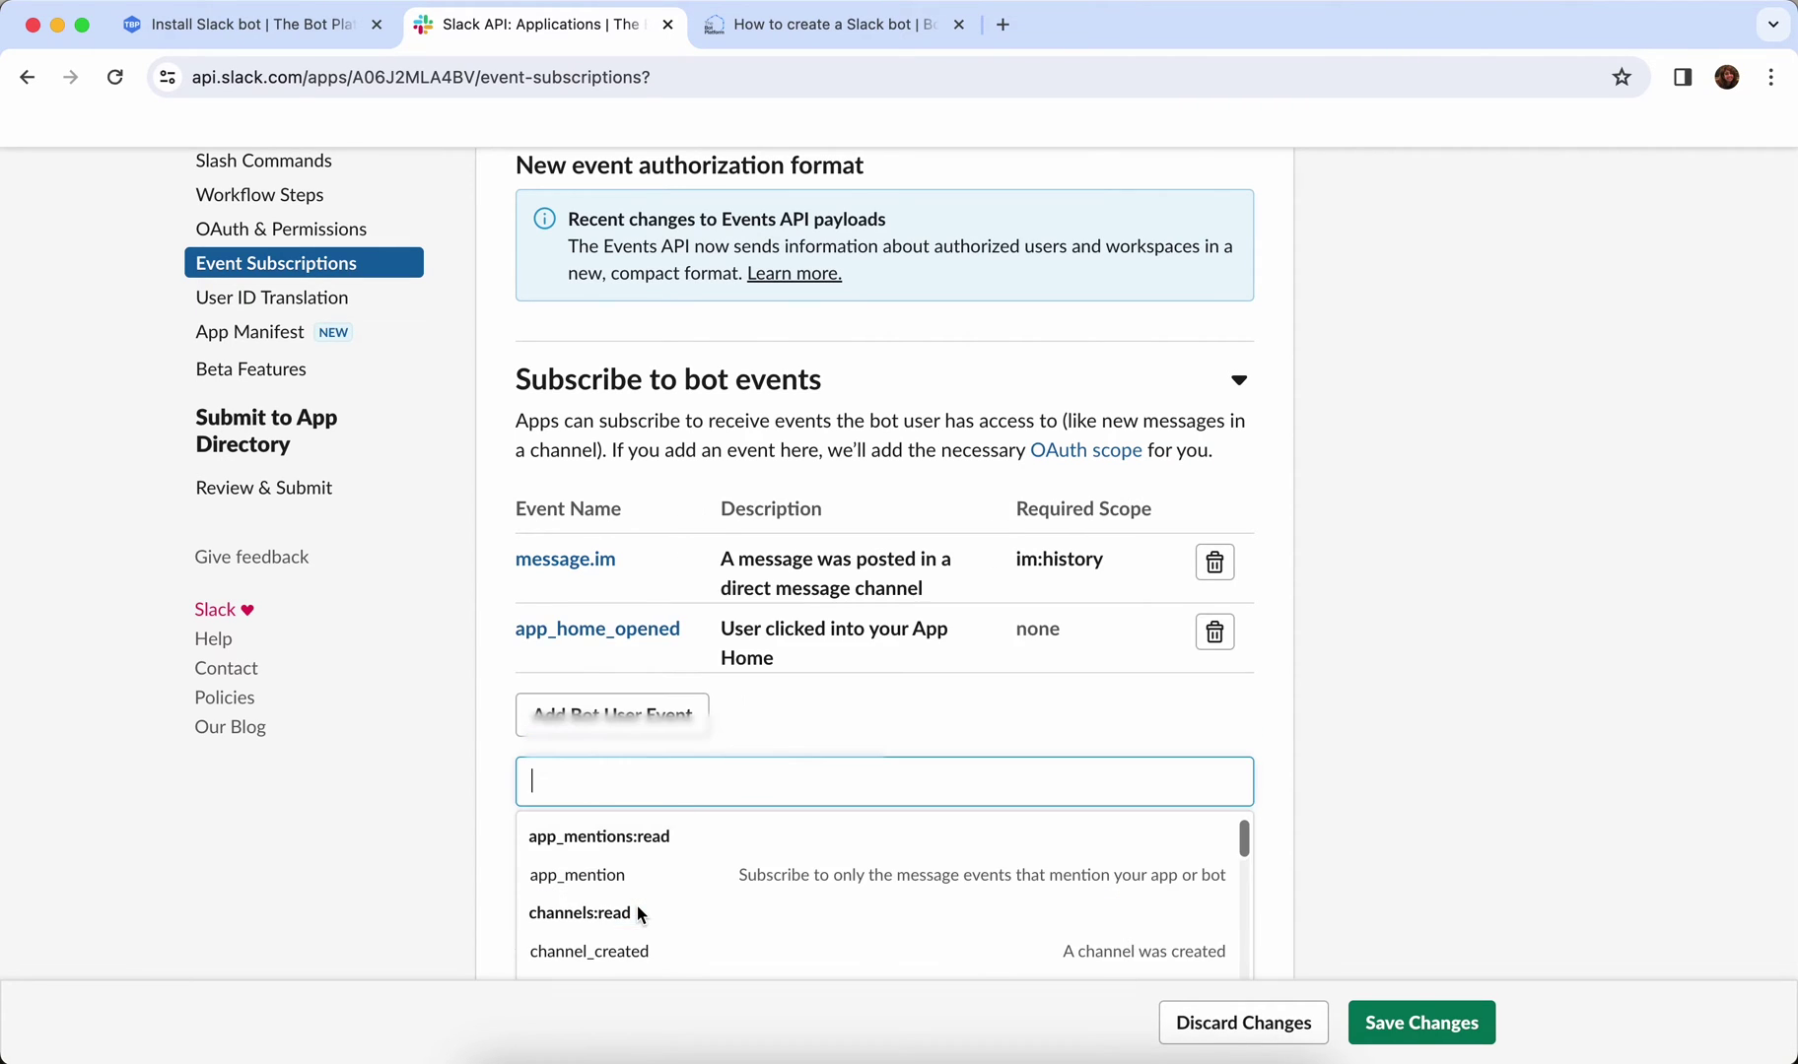
click(1296, 728)
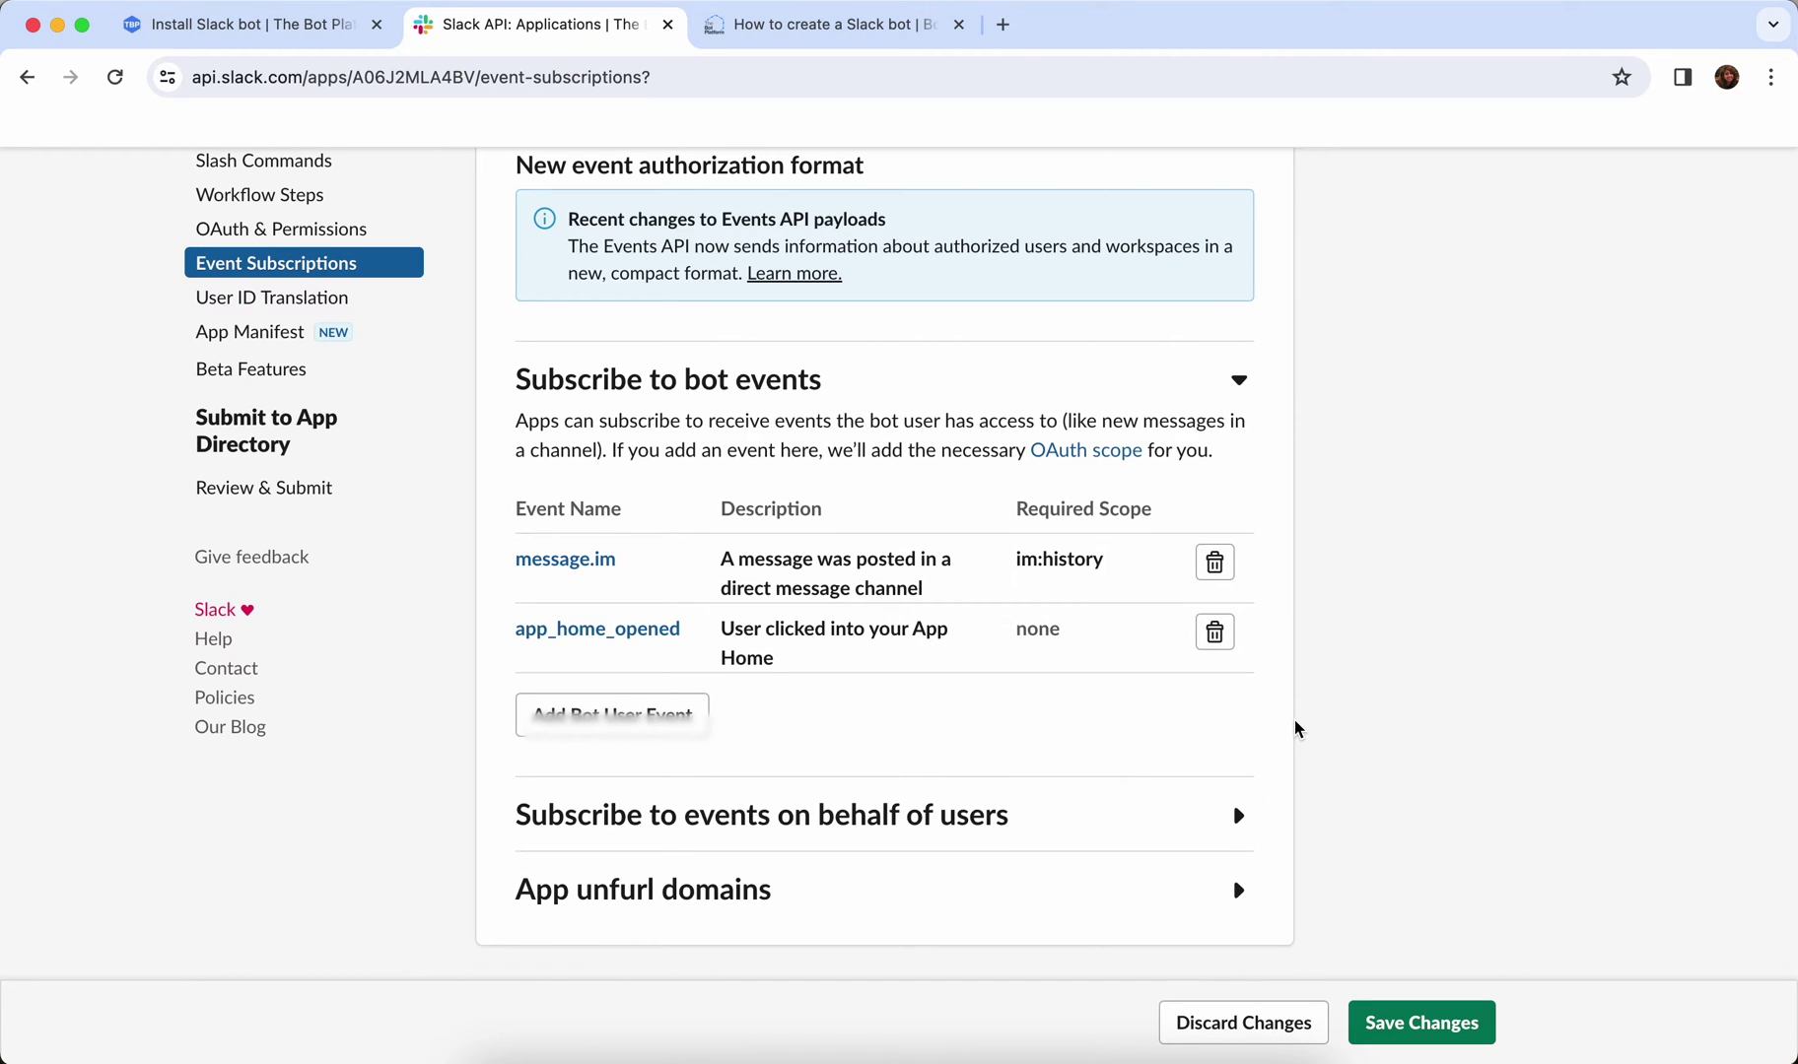
click(1389, 1019)
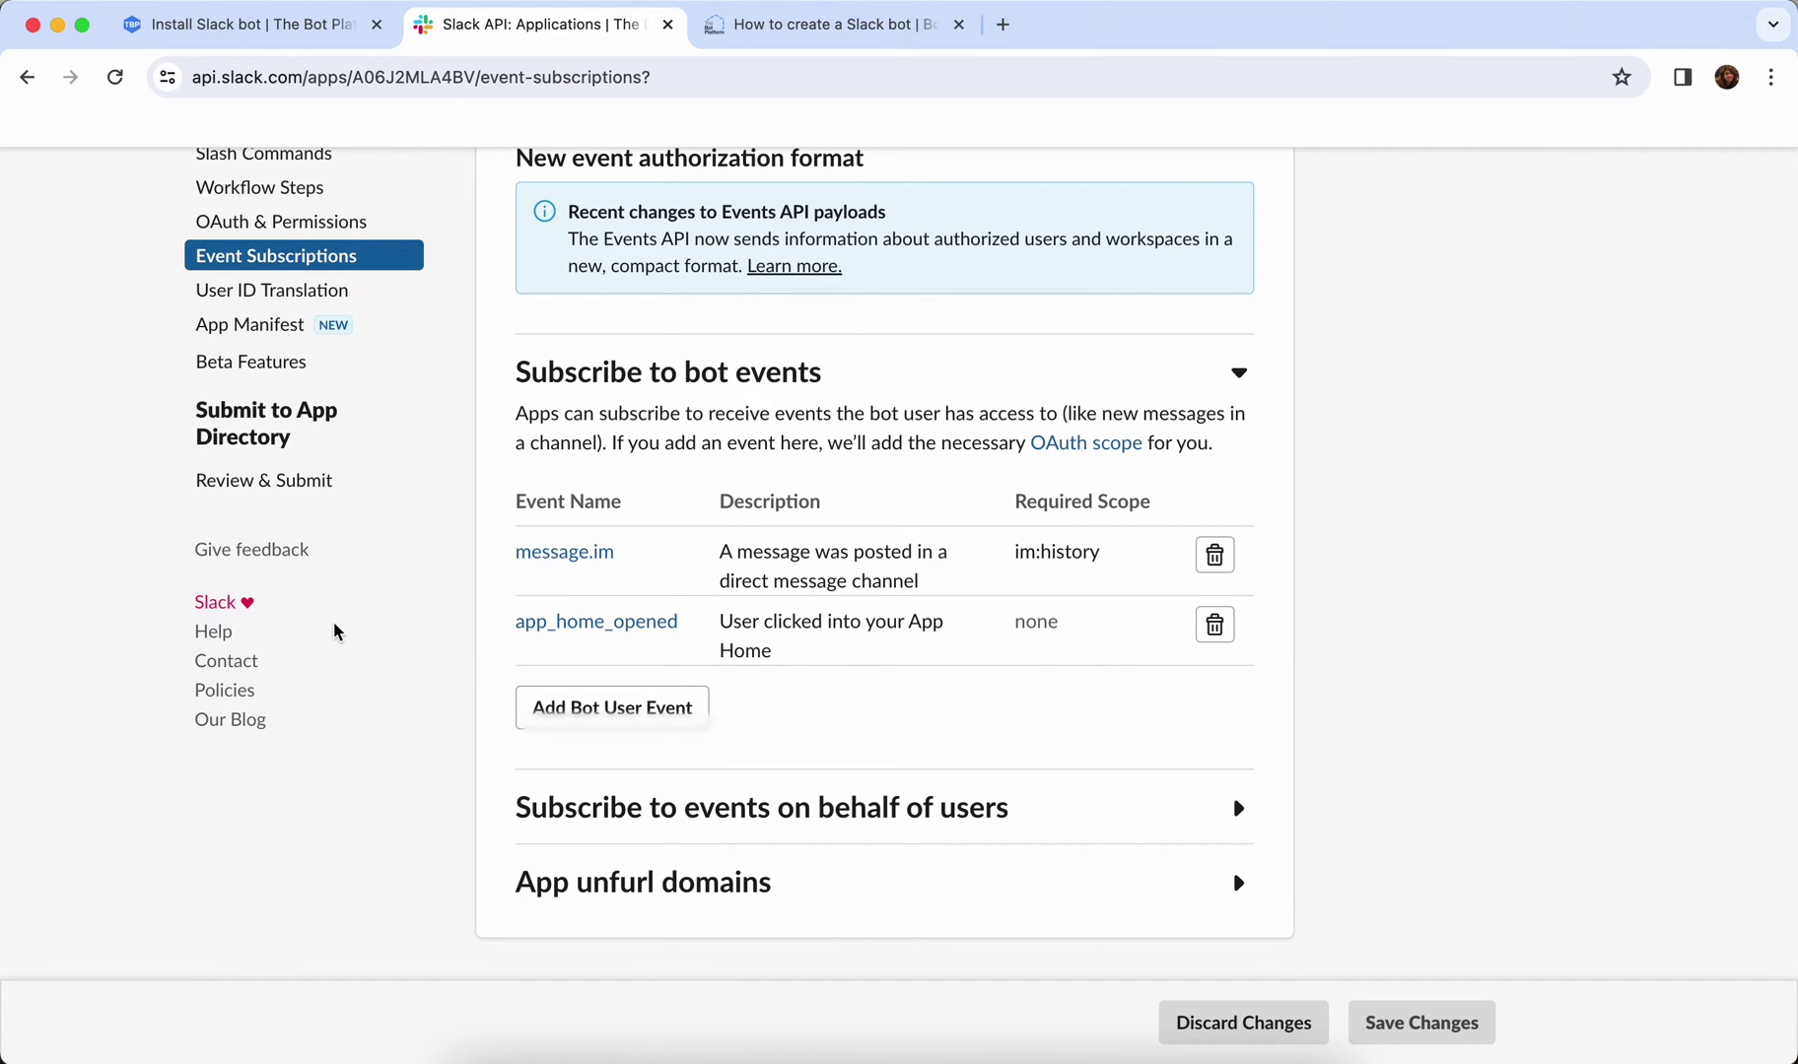
Turn Interactivity on and copy the Interactivity request URL from the guide
scroll(333, 632, up, 4)
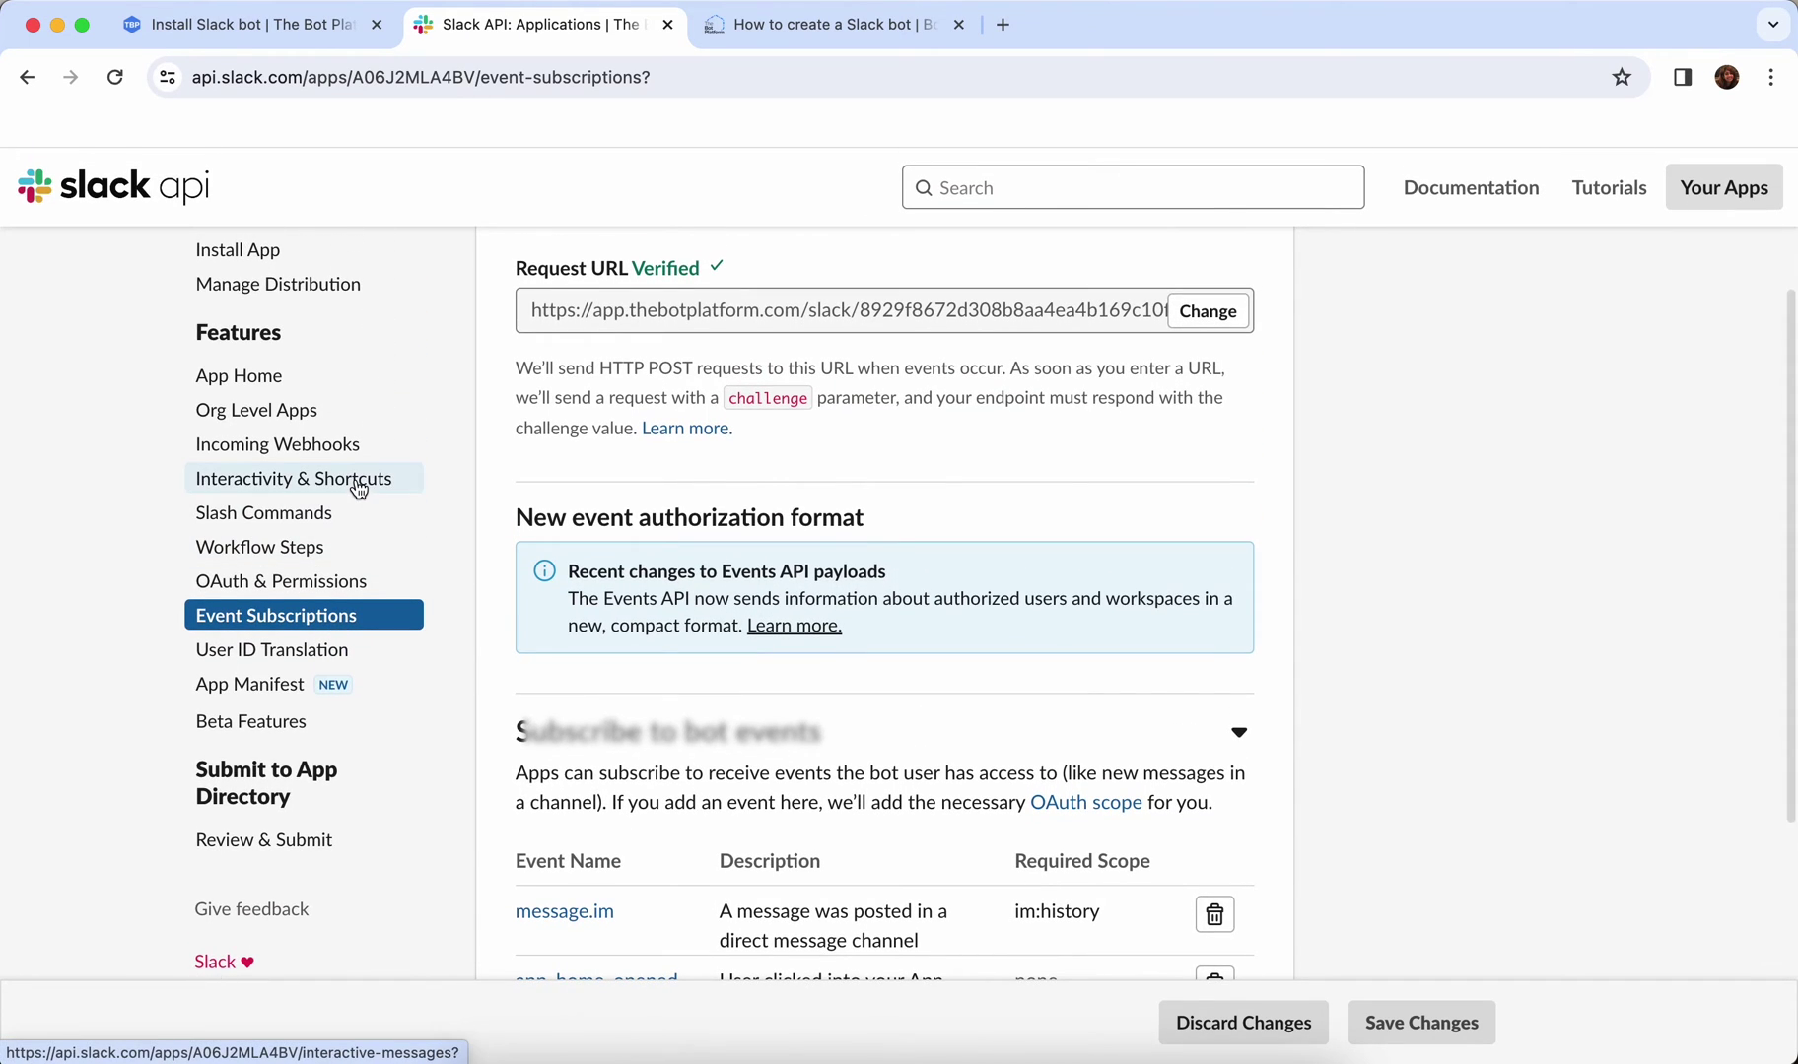
click(356, 483)
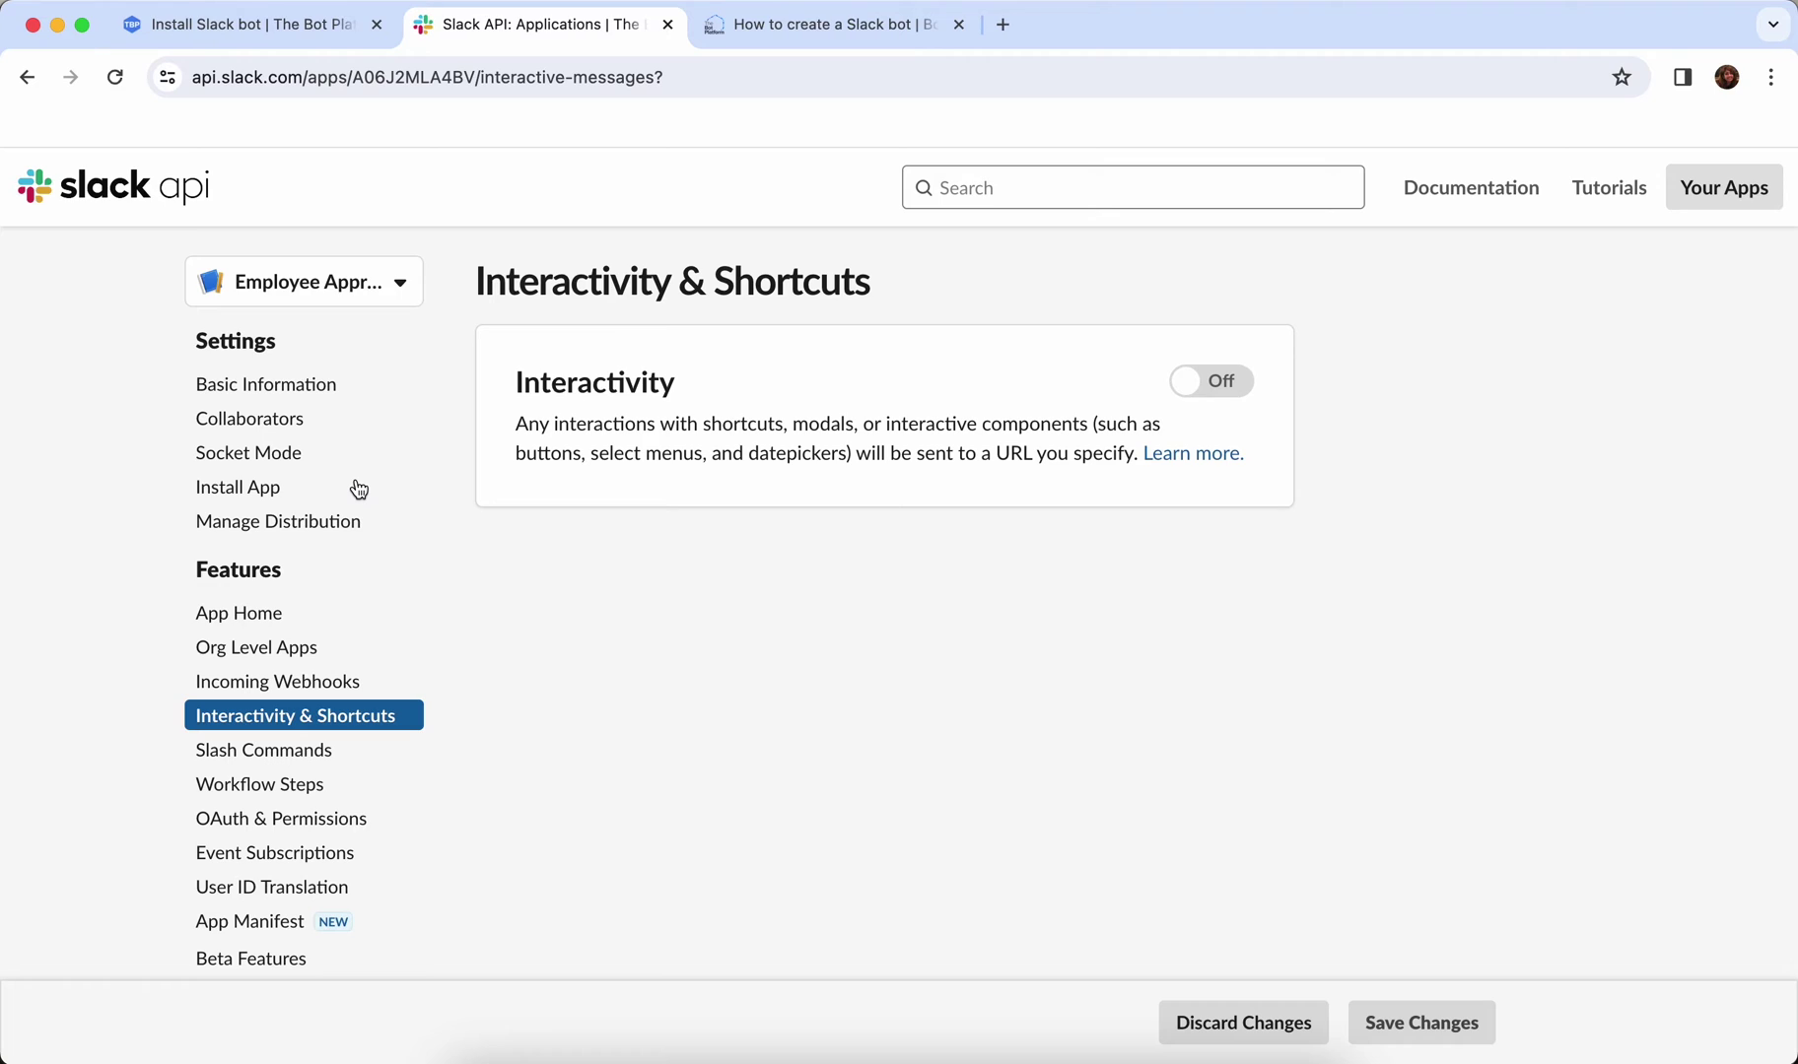
click(1193, 394)
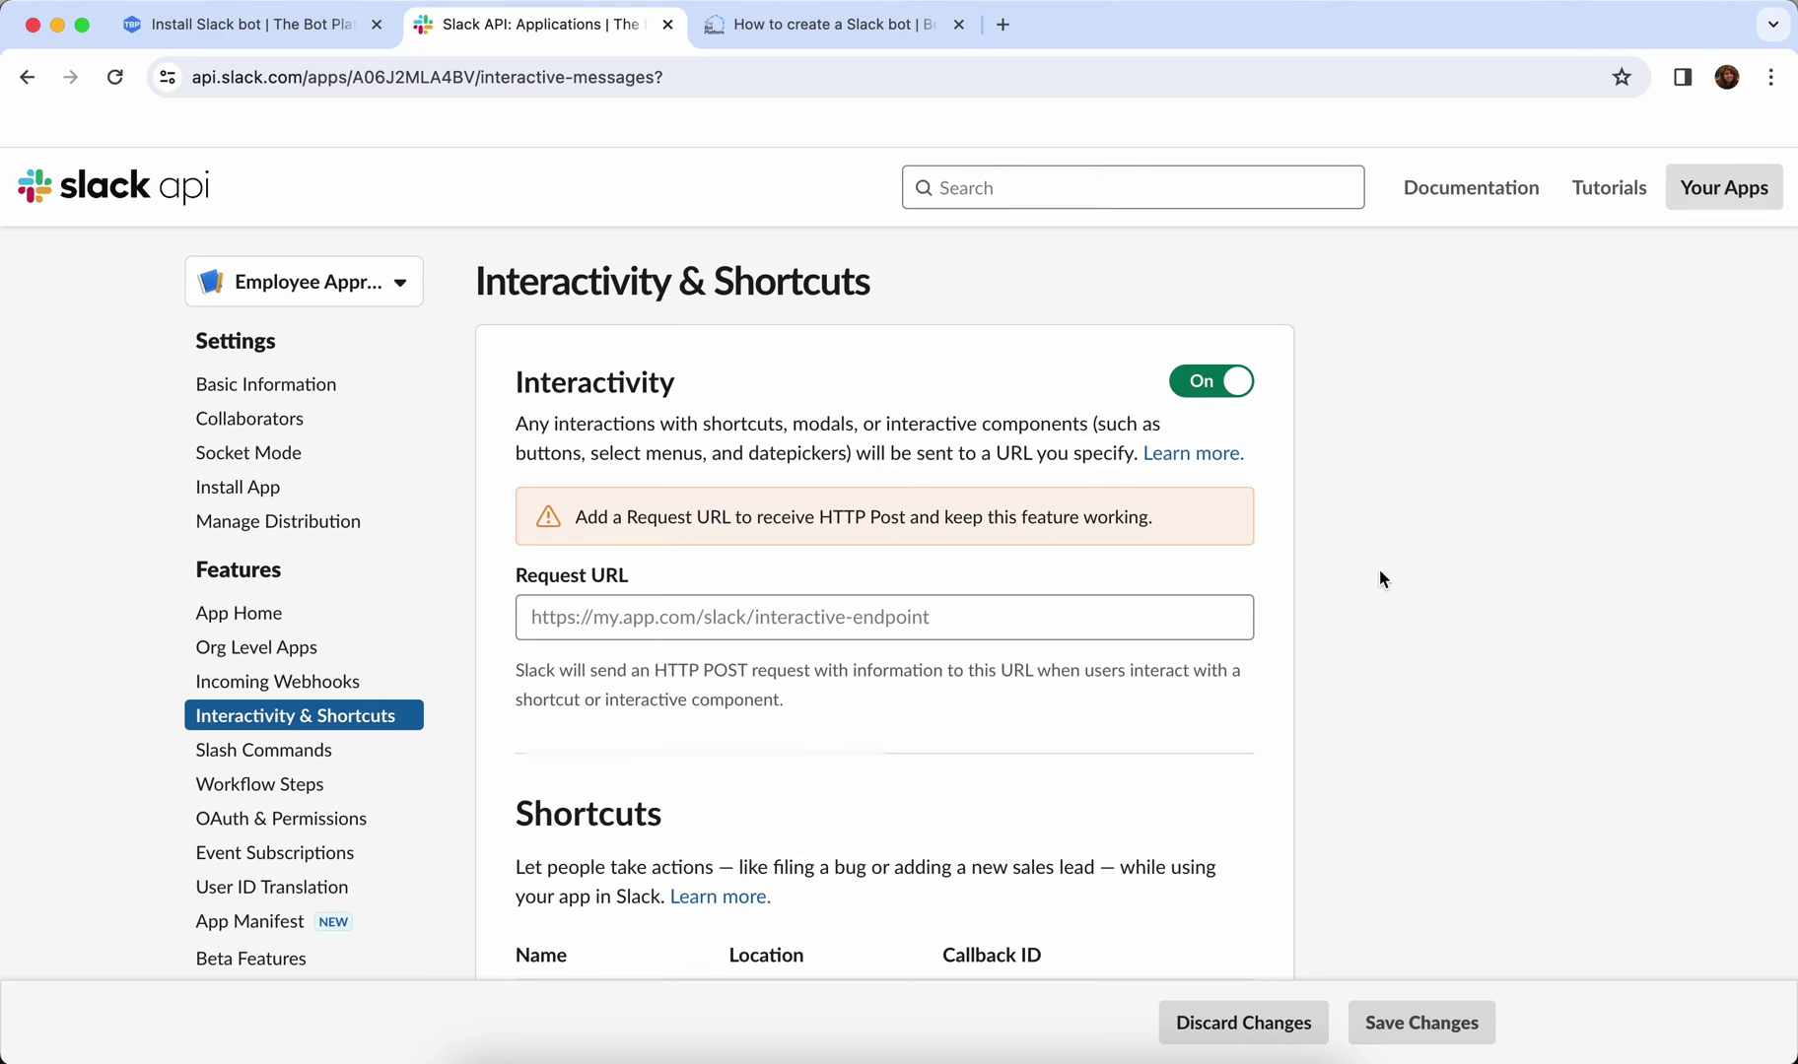
click(906, 43)
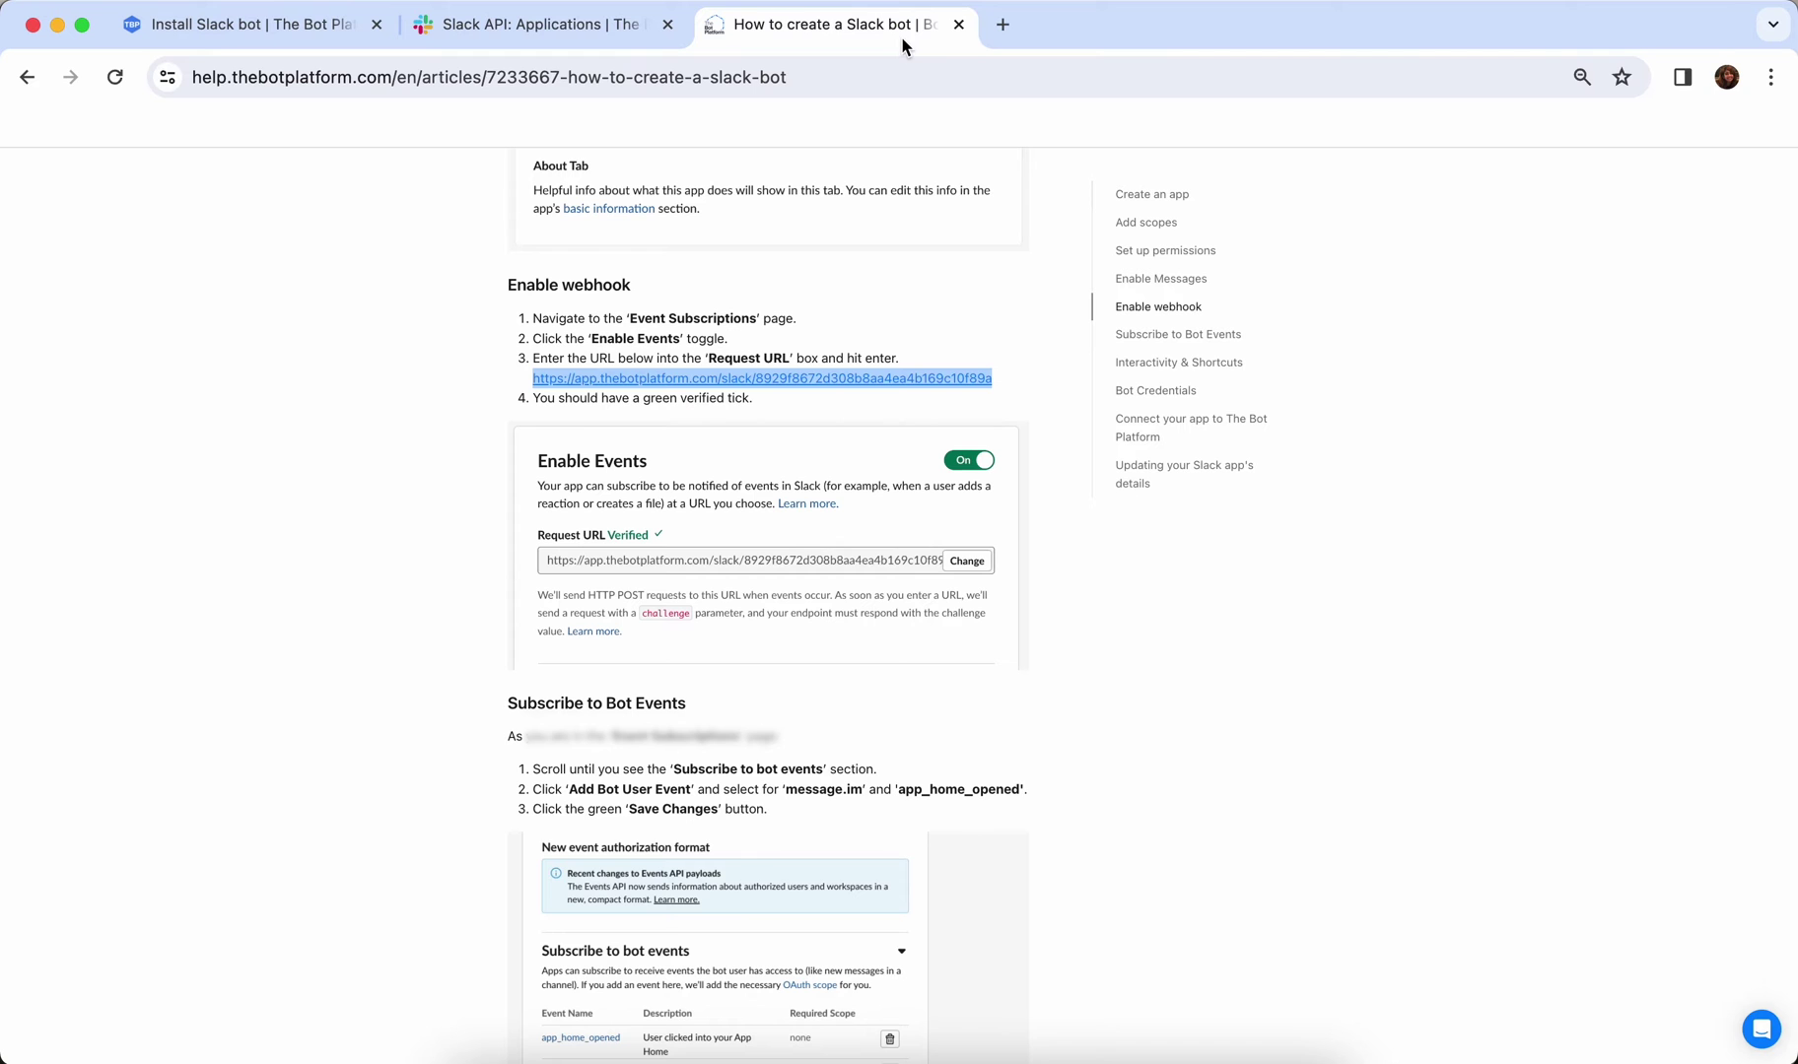
scroll(1073, 631, down, 10)
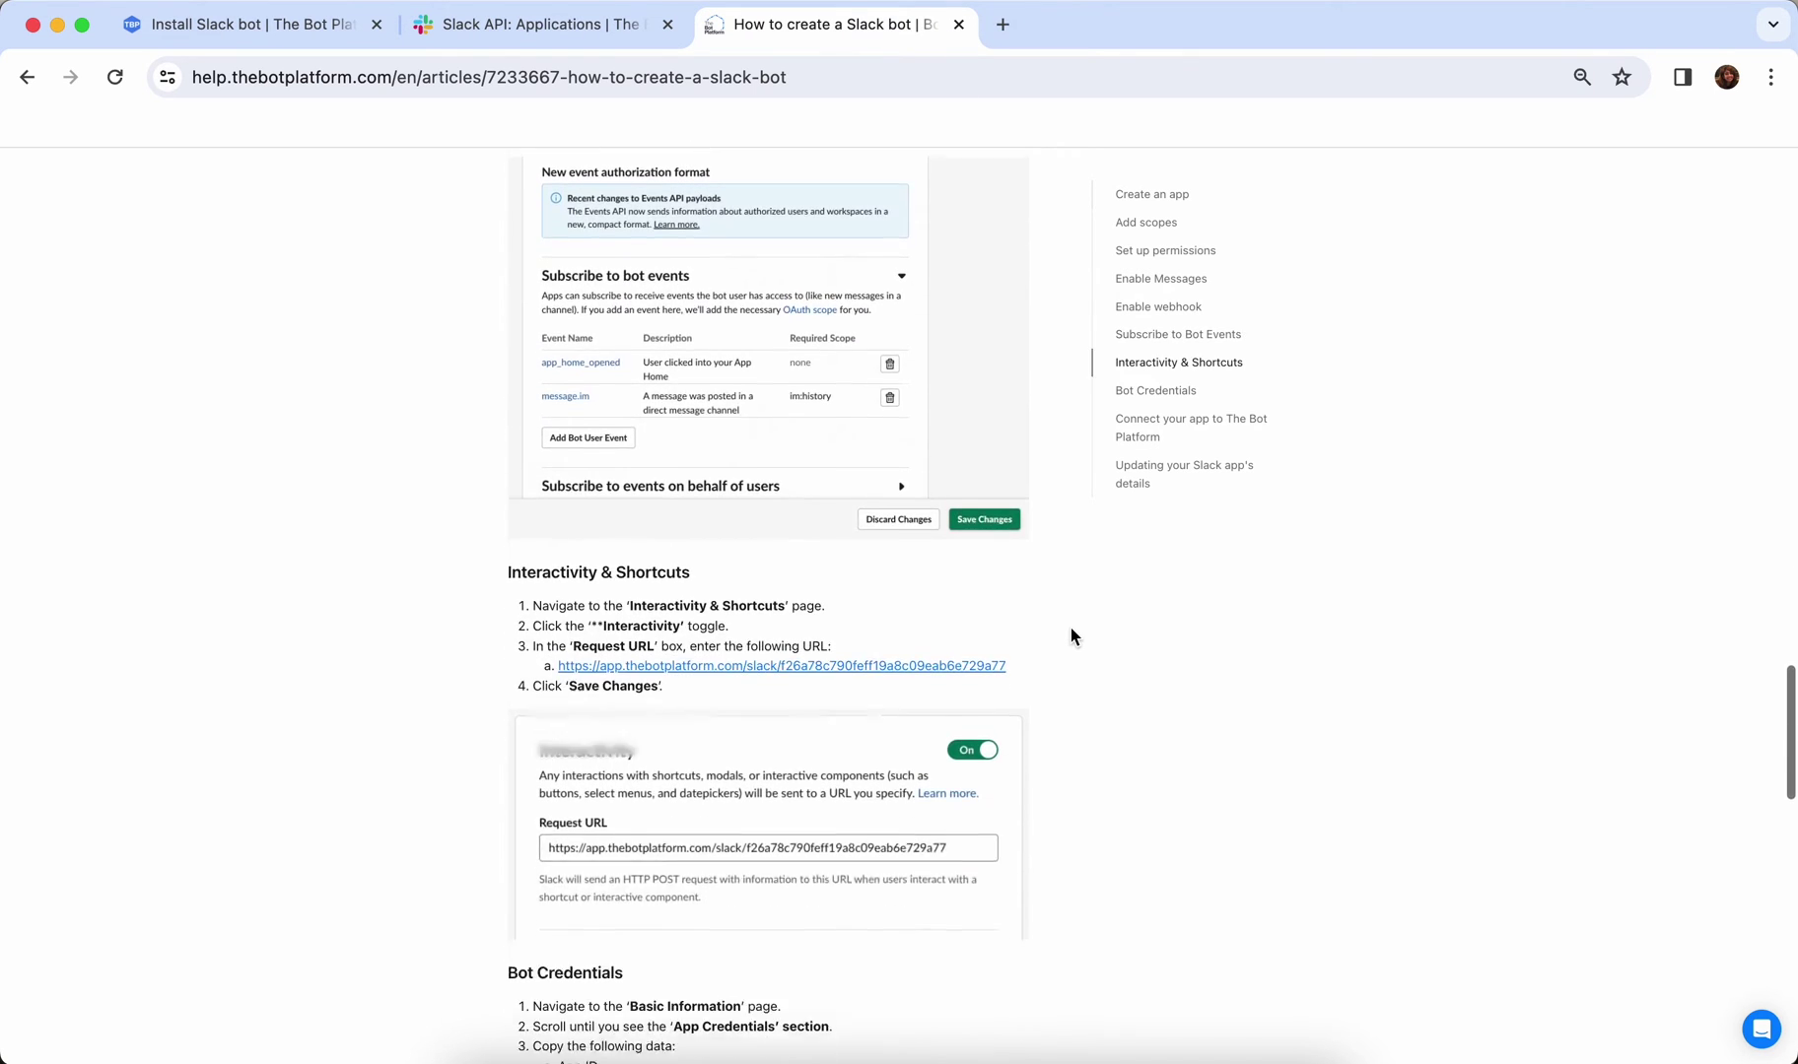
scroll(1072, 636, down, 3)
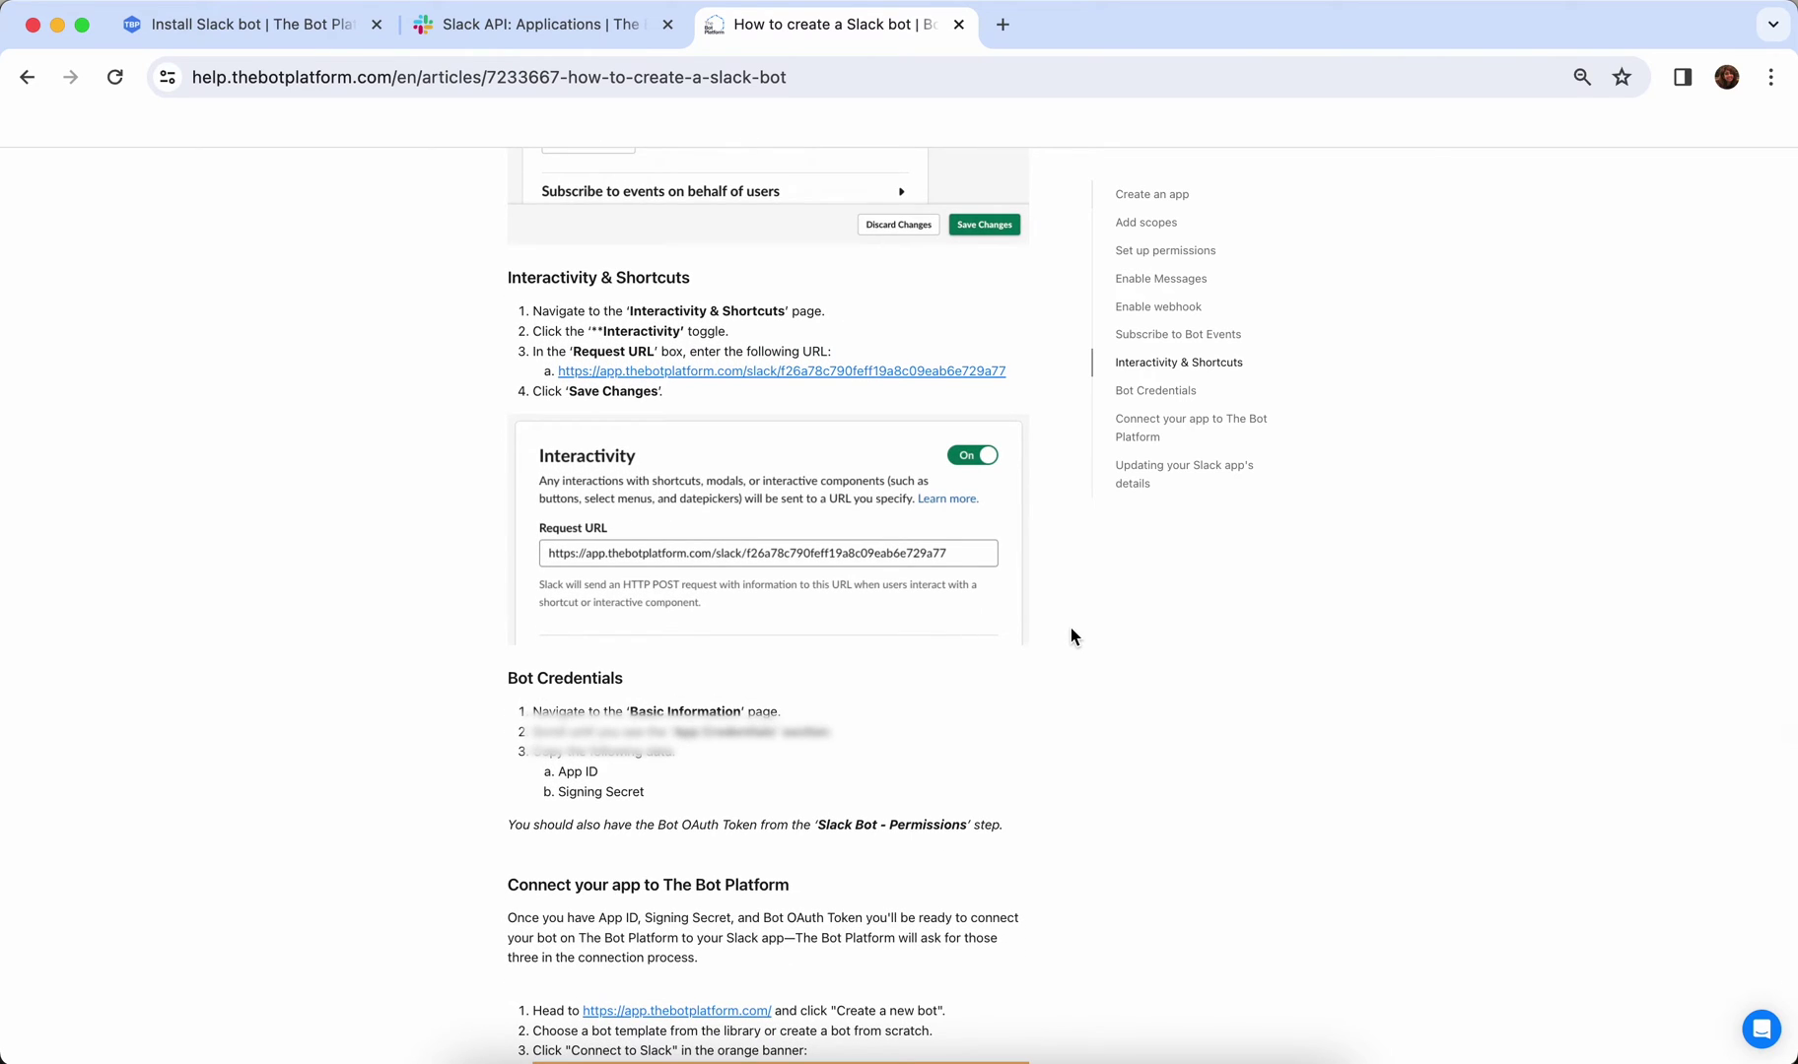
right_click(941, 376)
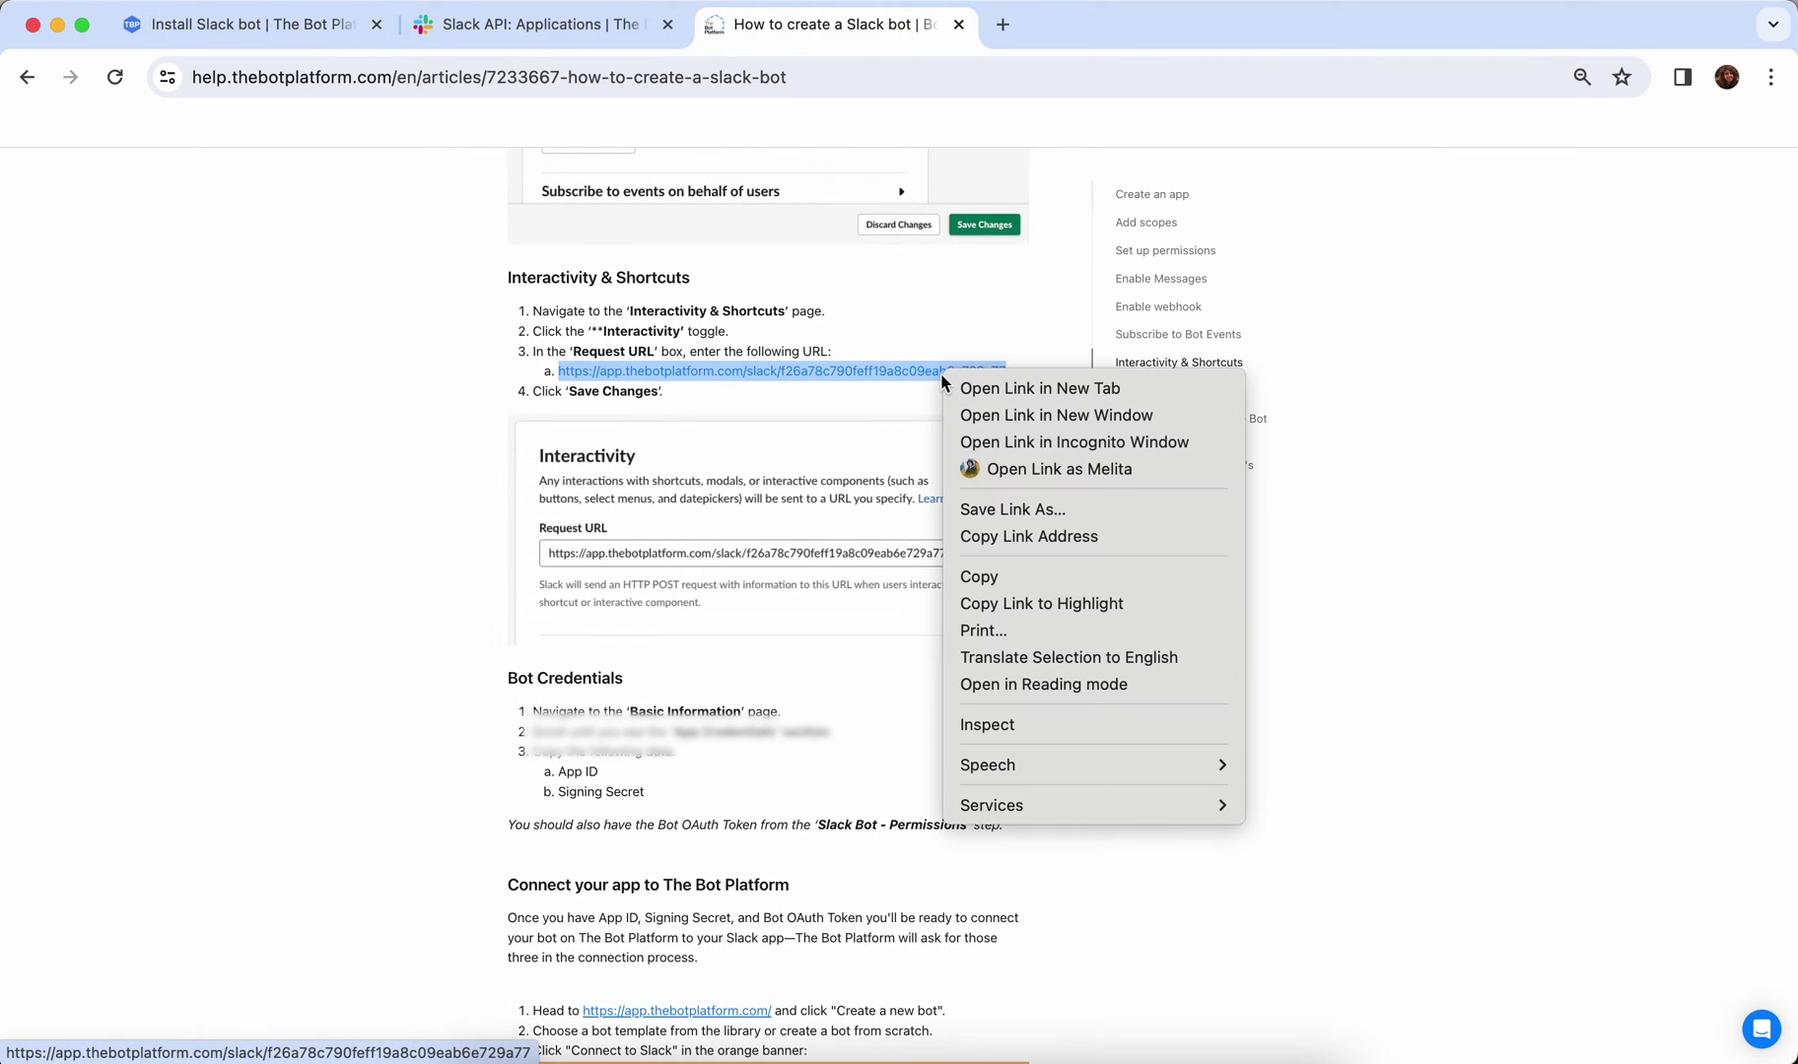
click(976, 577)
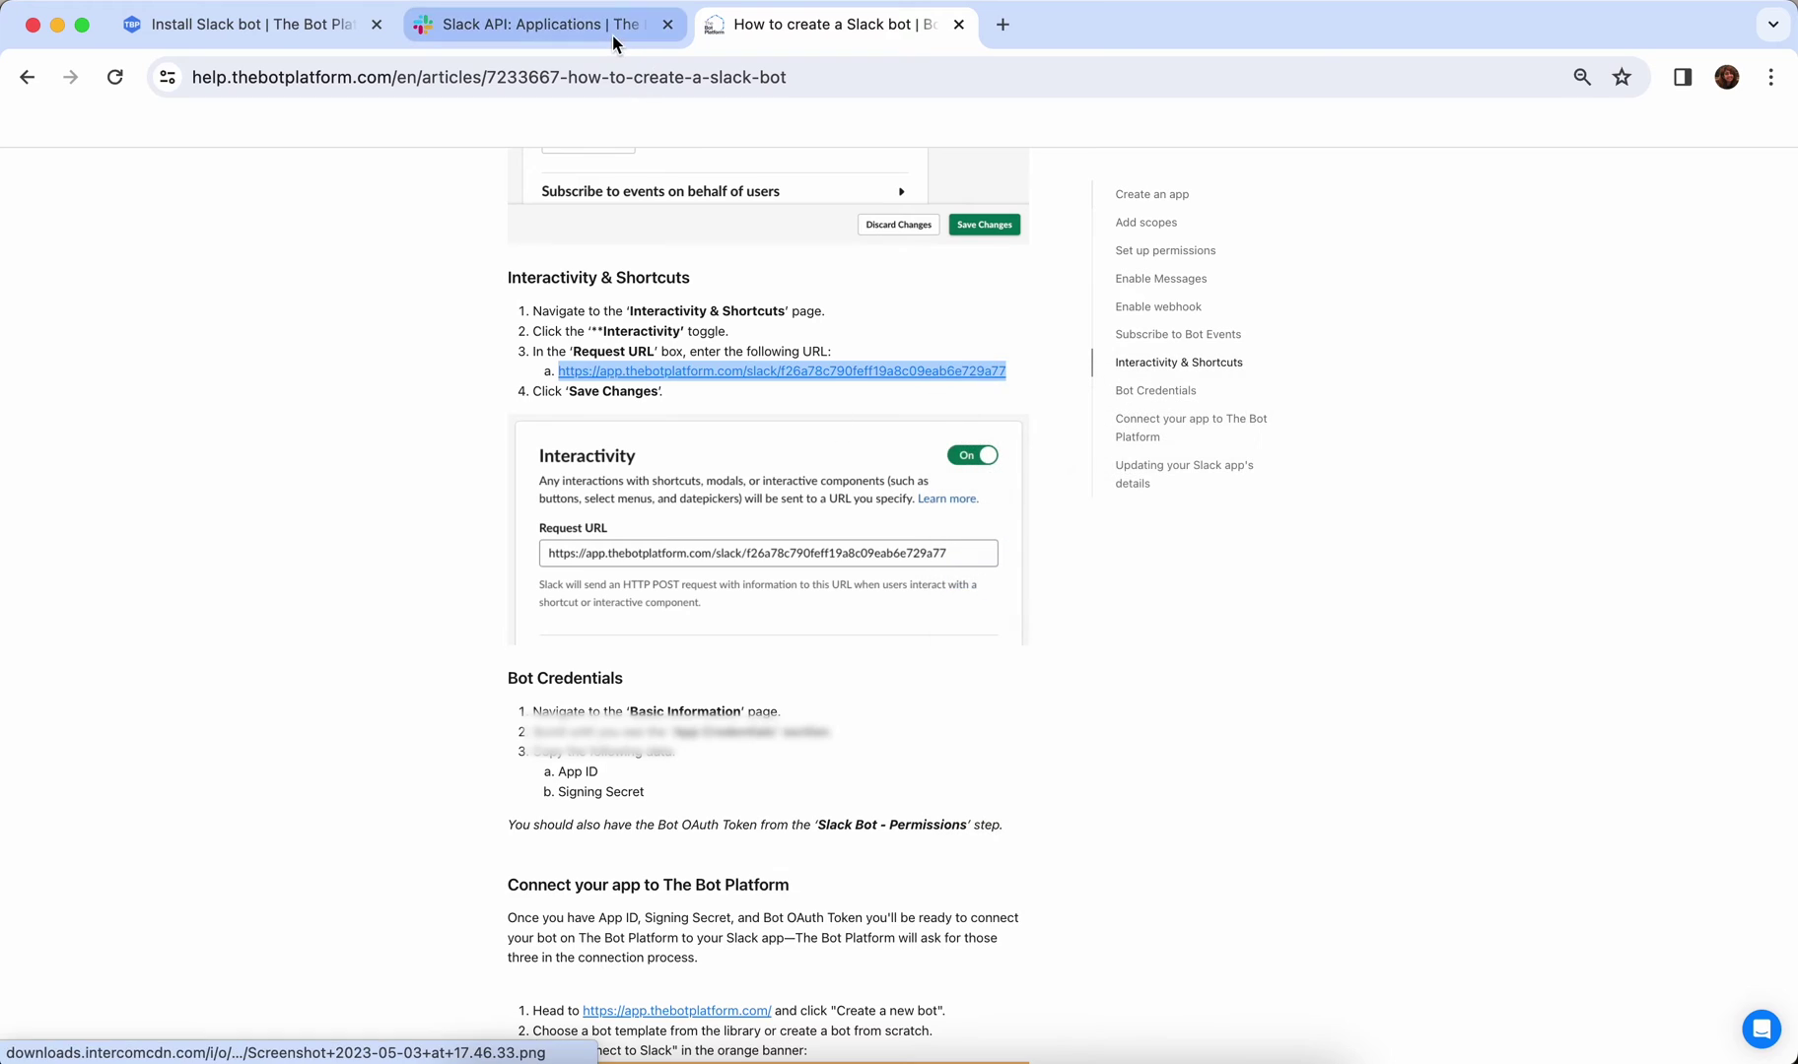
Paste the copied URL as the Interactivity Request URL and save
click(611, 35)
click(650, 604)
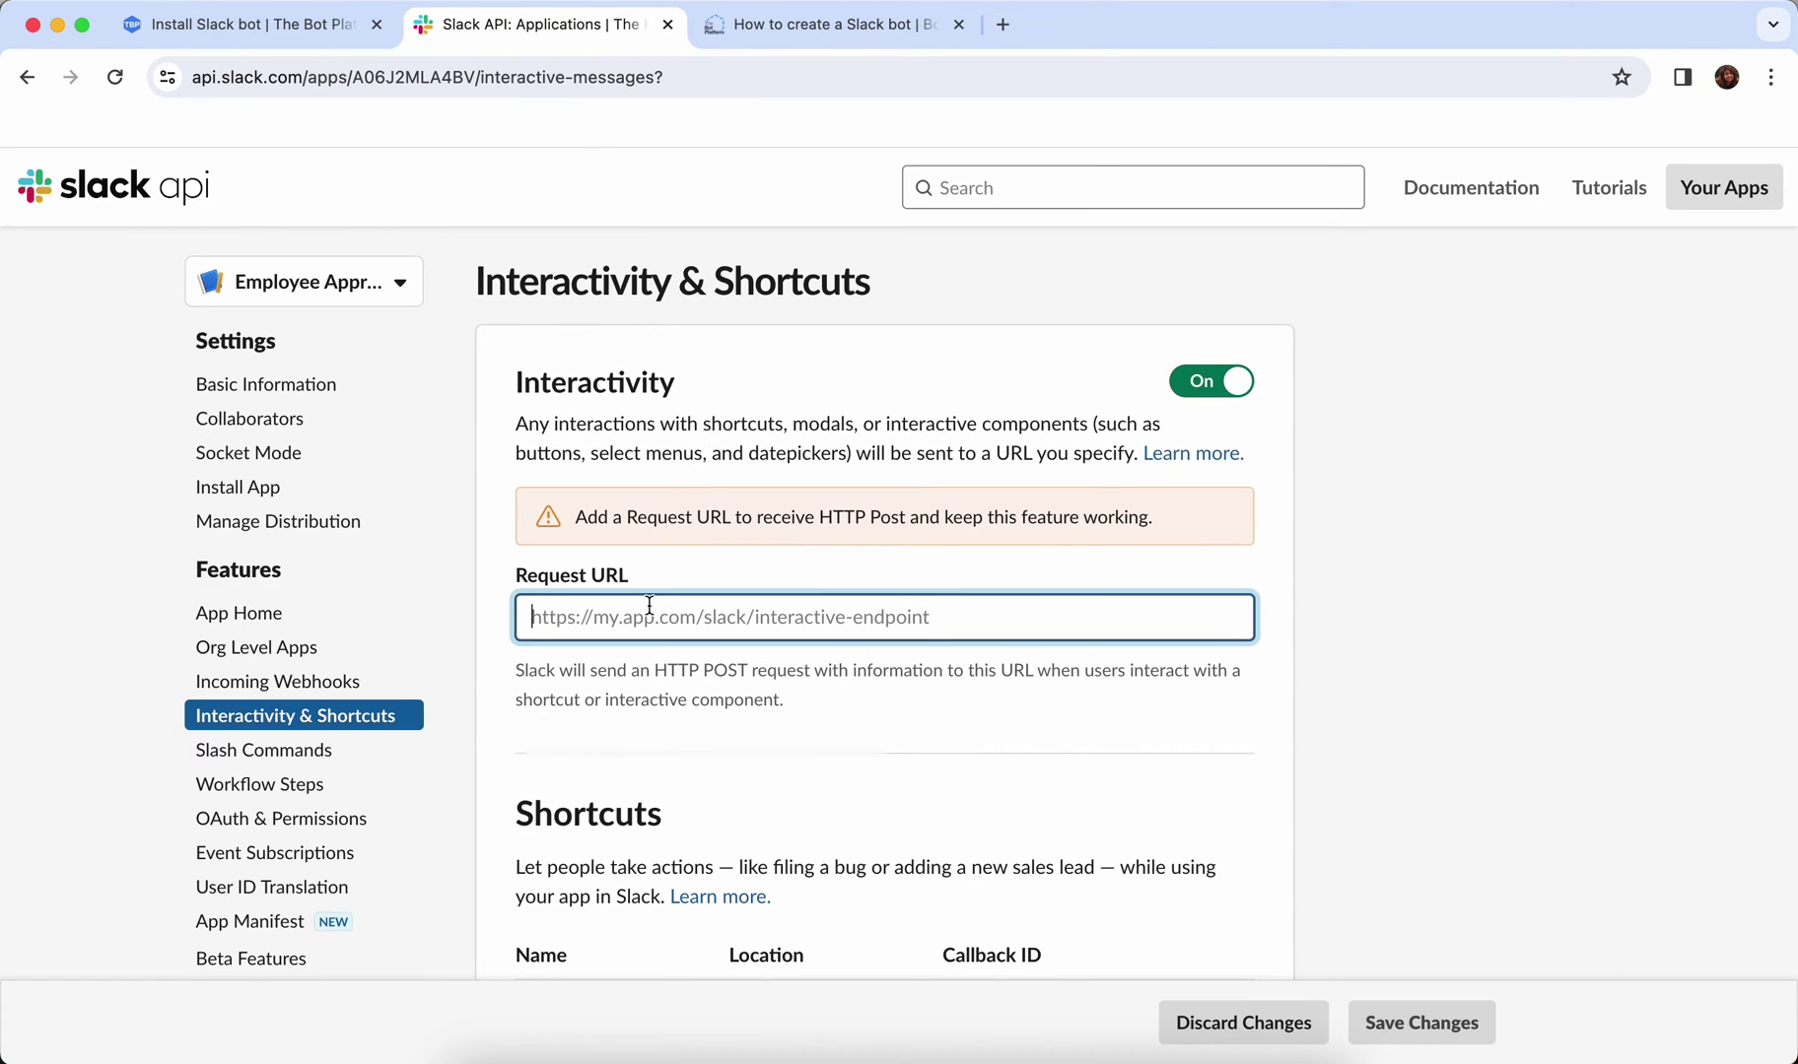
key(super+v)
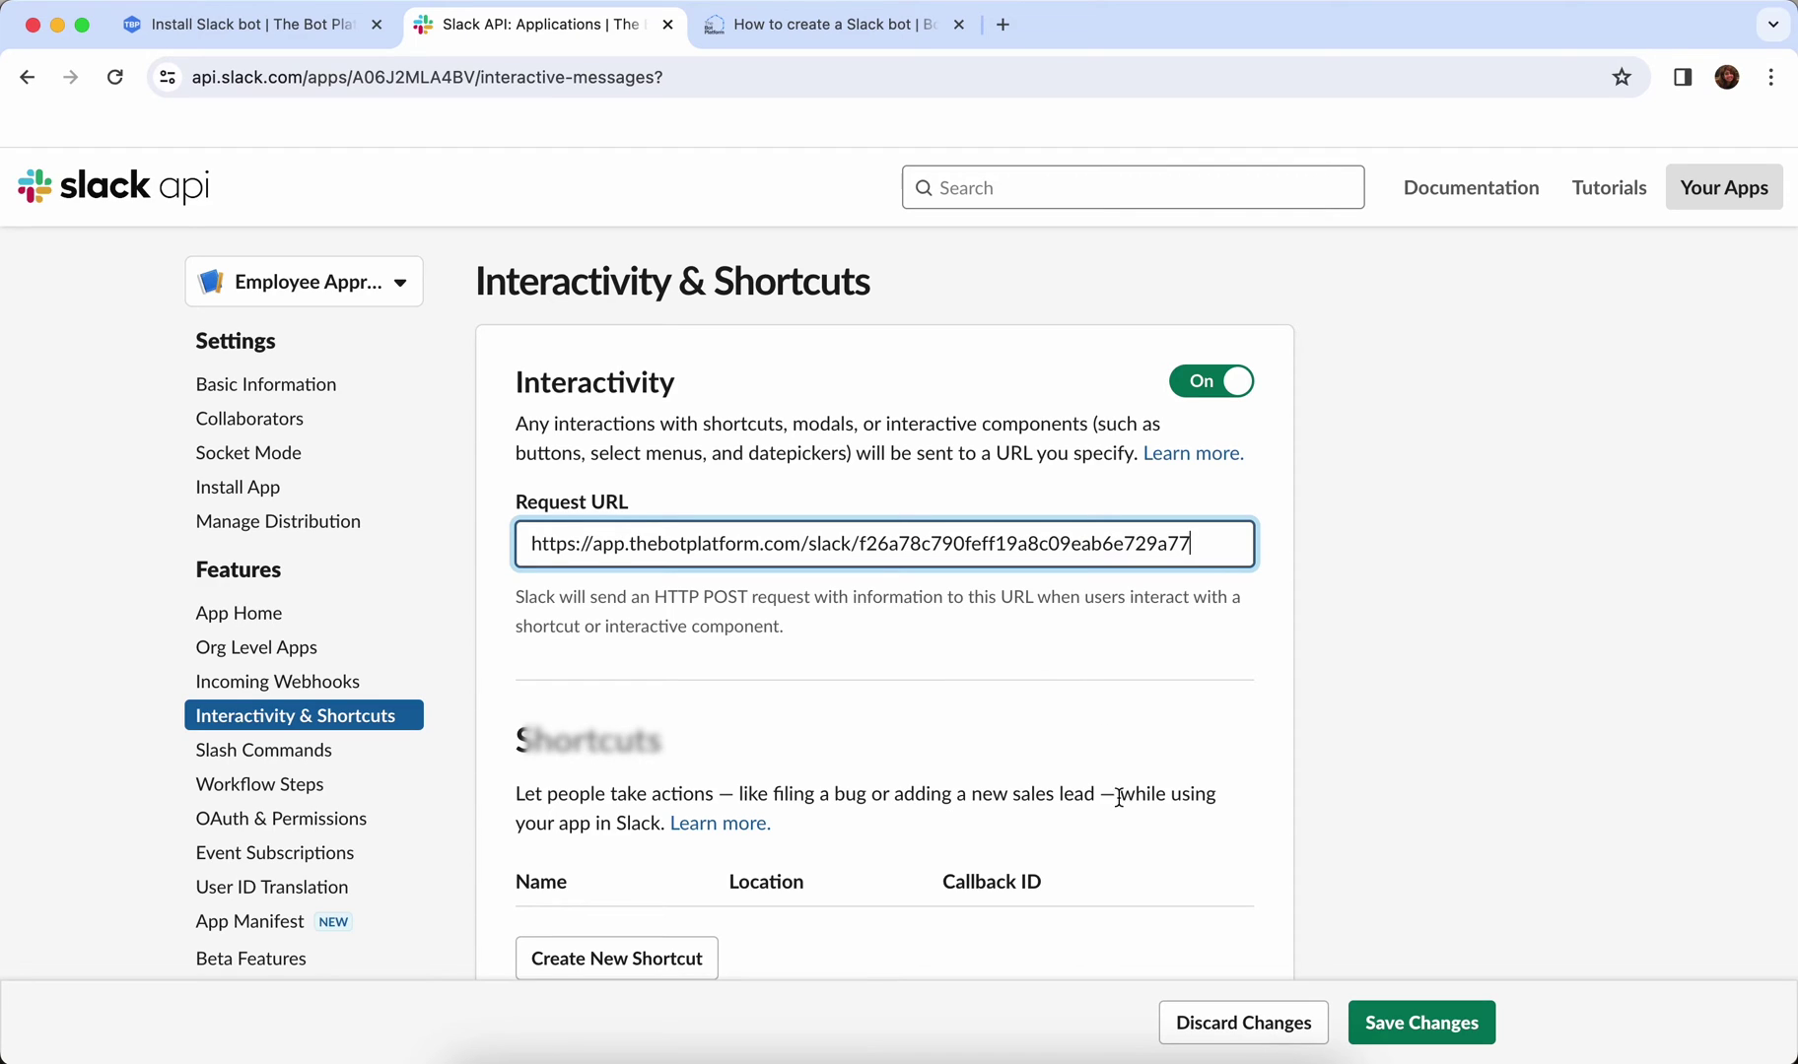
click(1419, 1023)
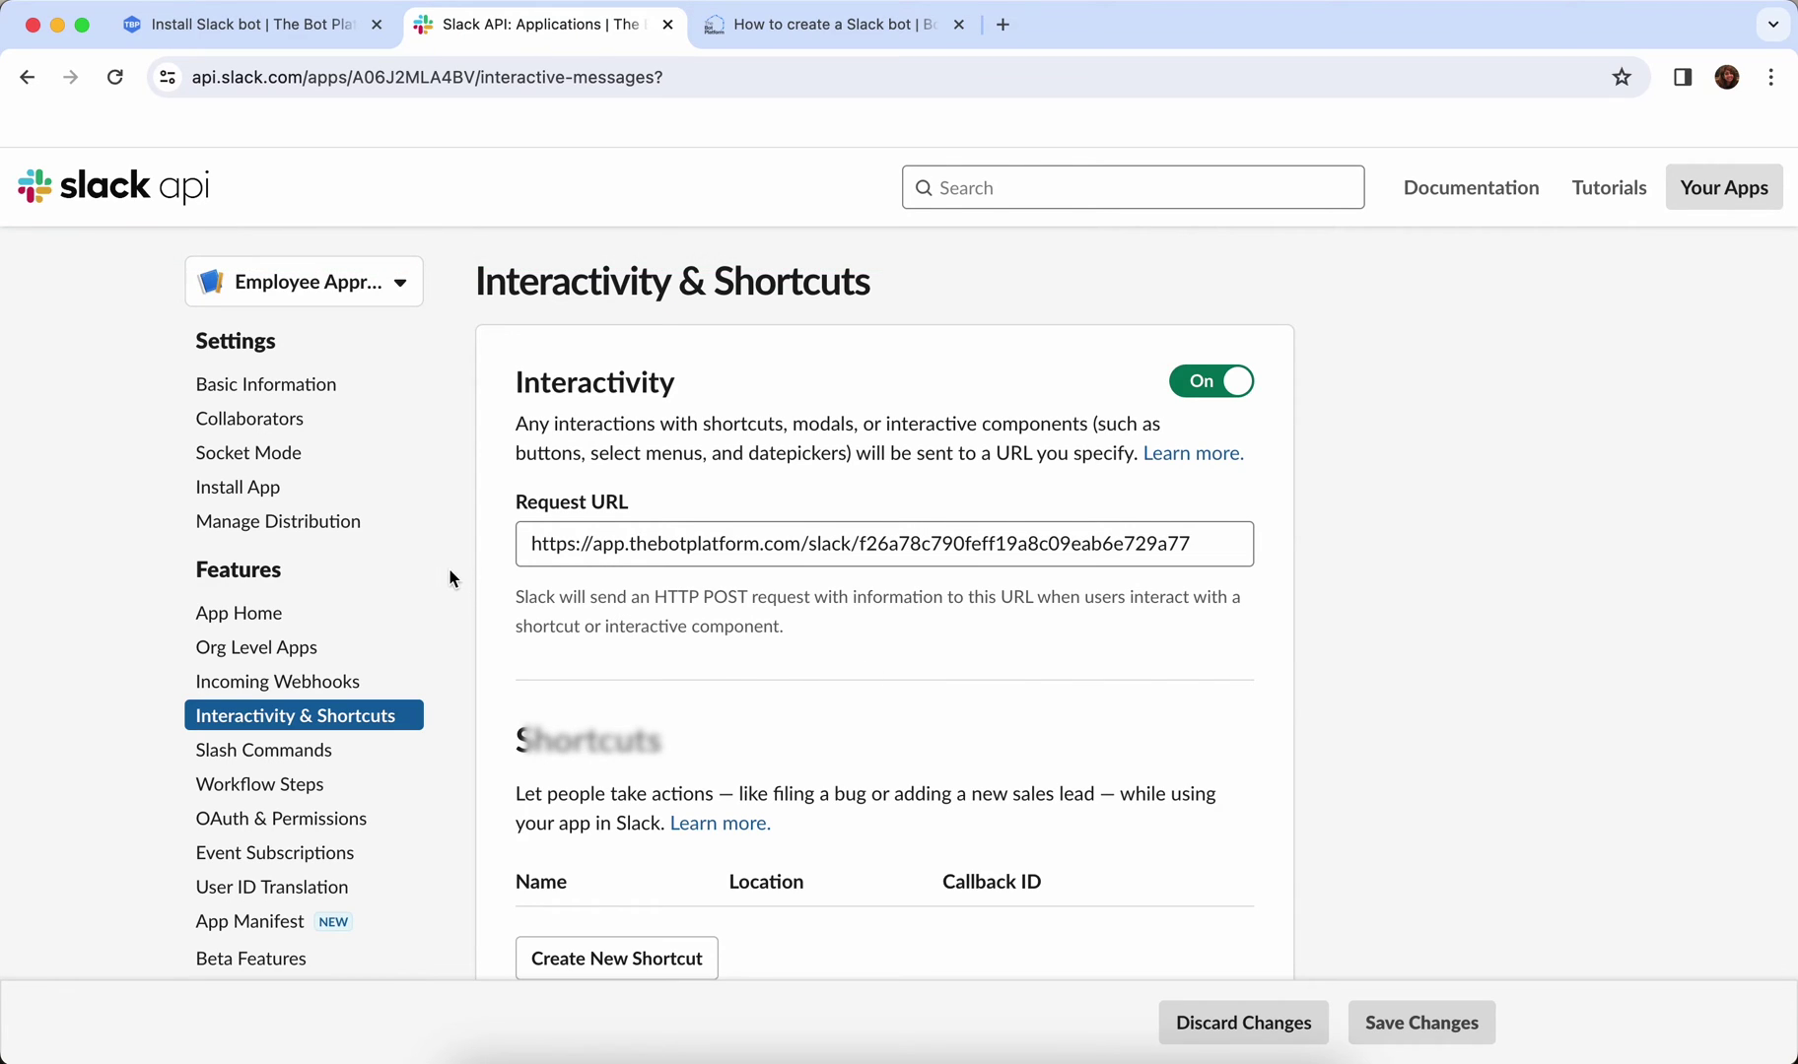
Reveal and copy the Signing Secret under Basic Information's App Credentials
click(318, 393)
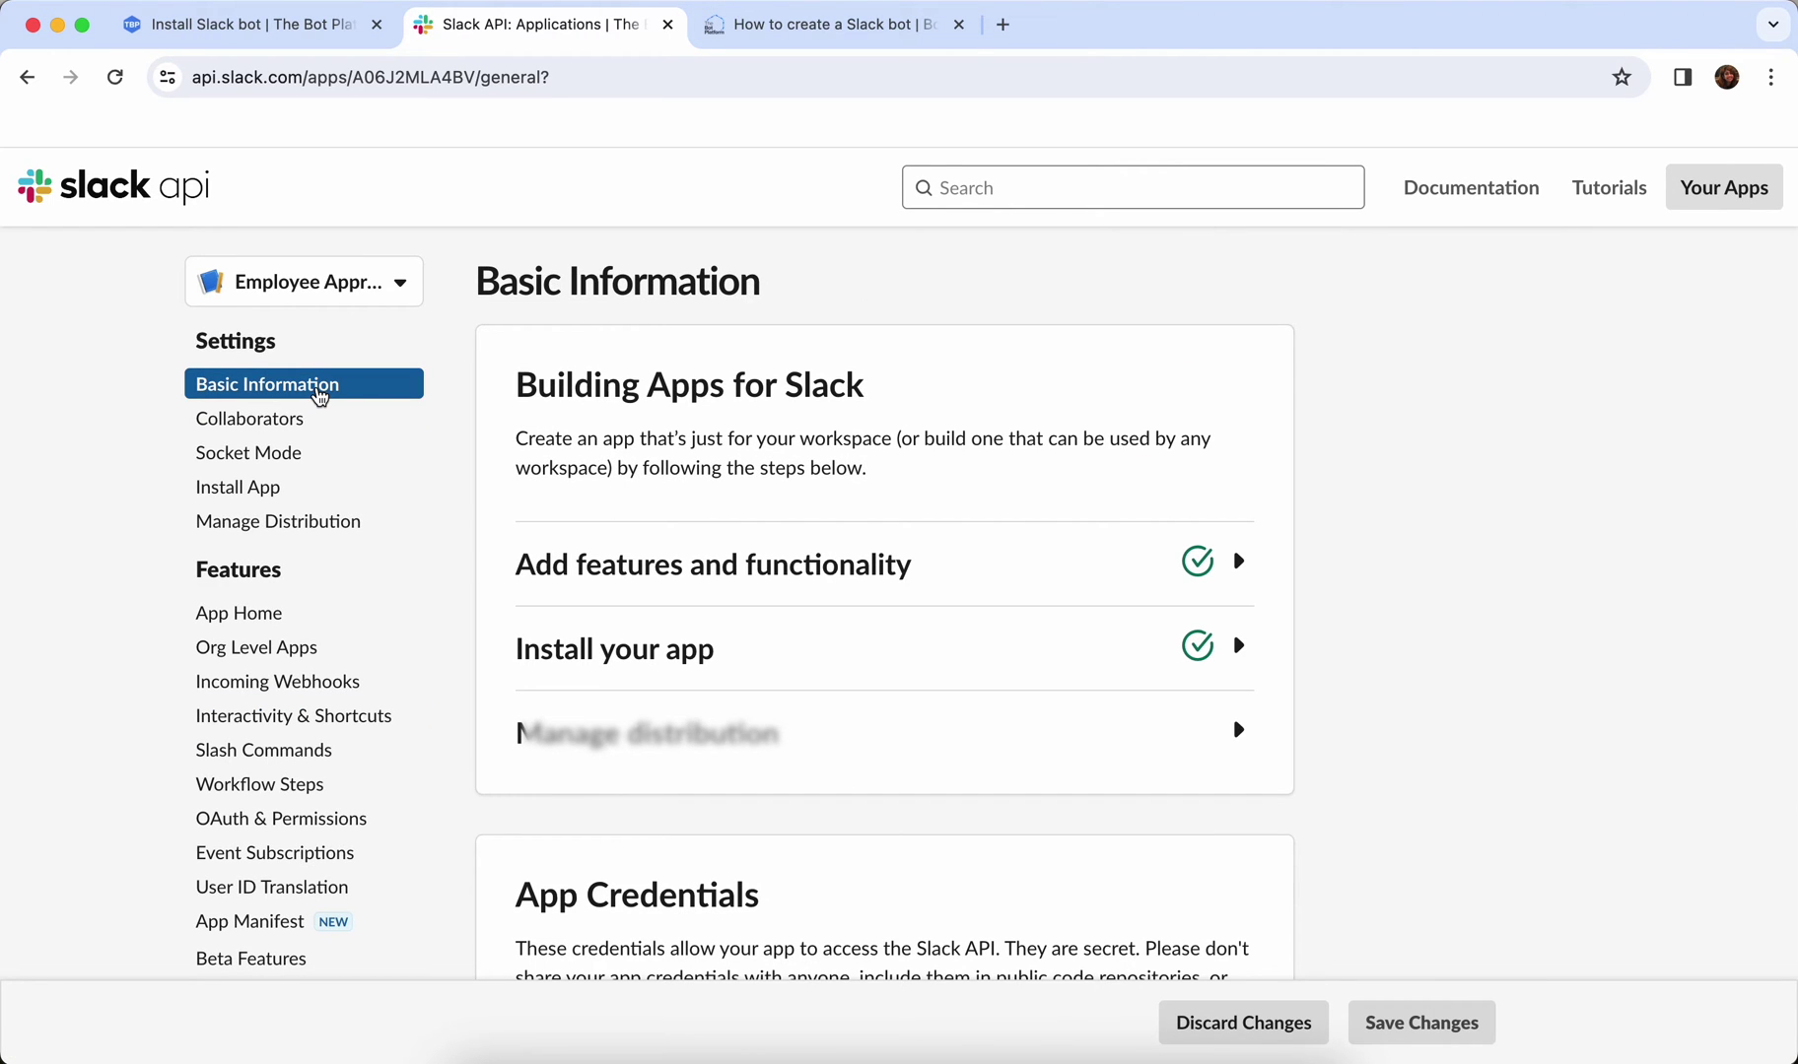
scroll(1188, 605, down, 2)
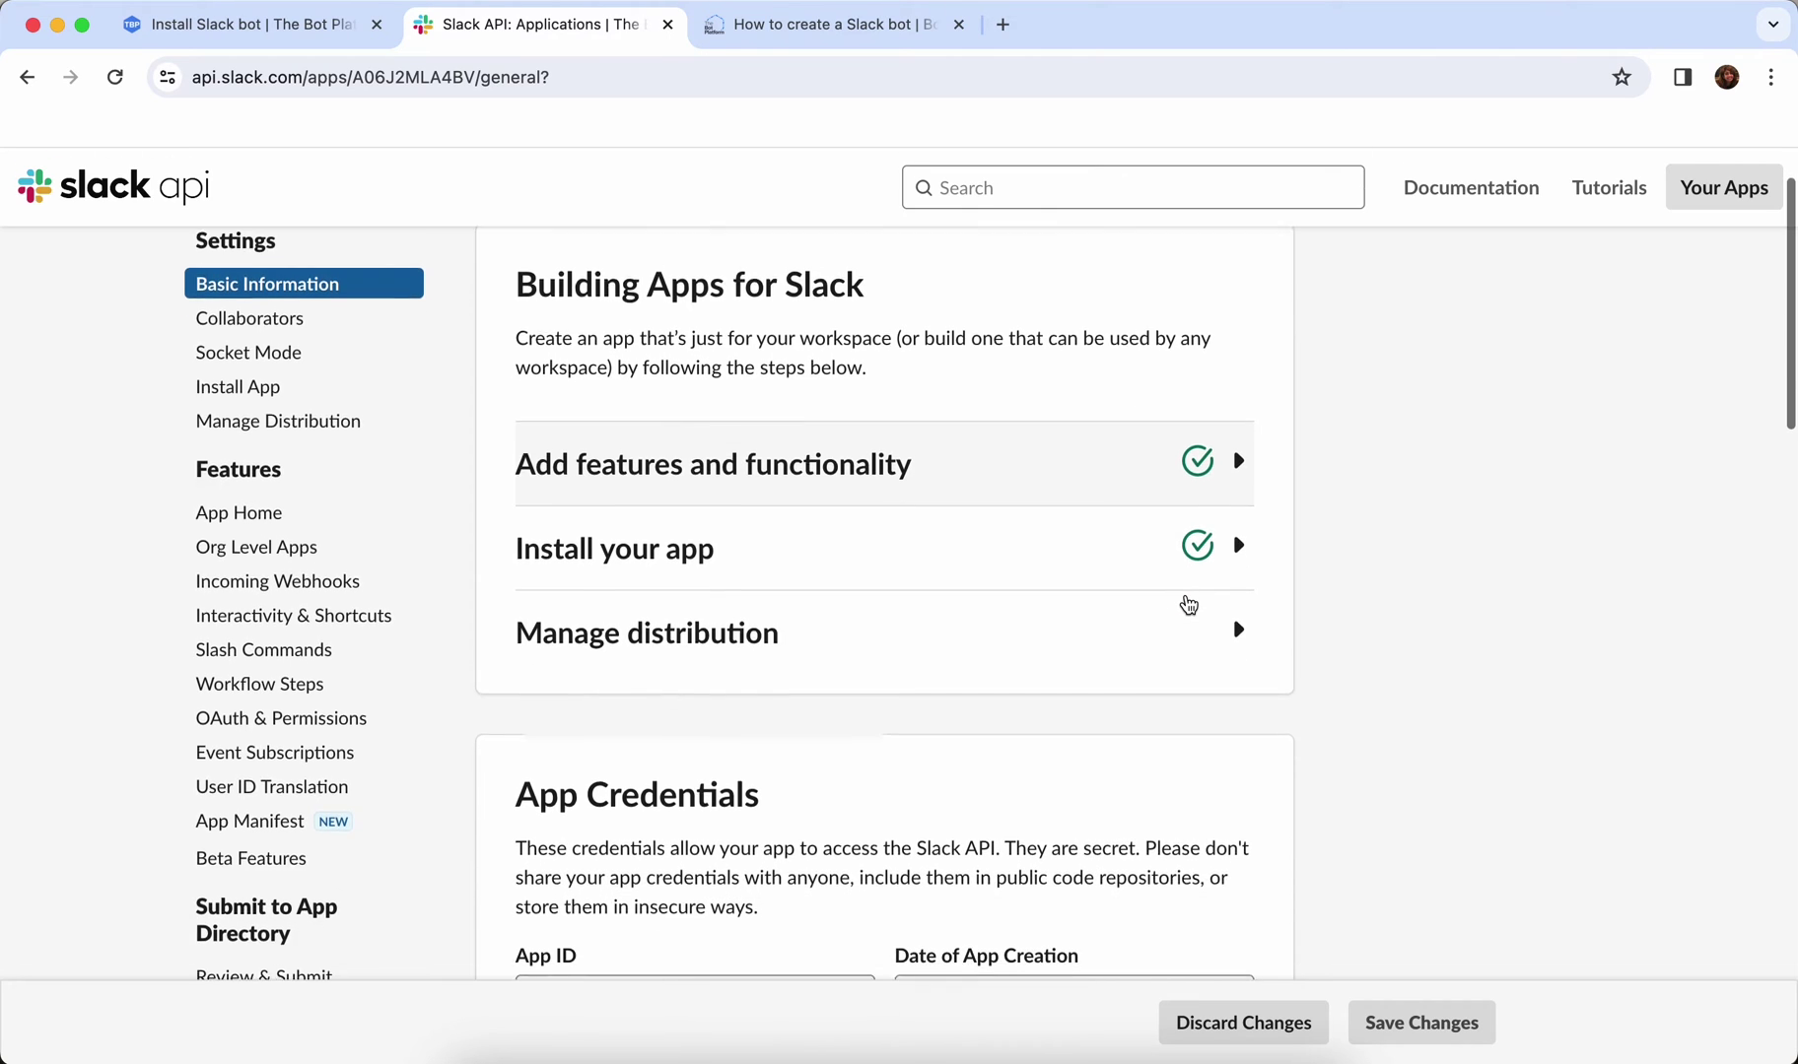
scroll(1188, 604, down, 5)
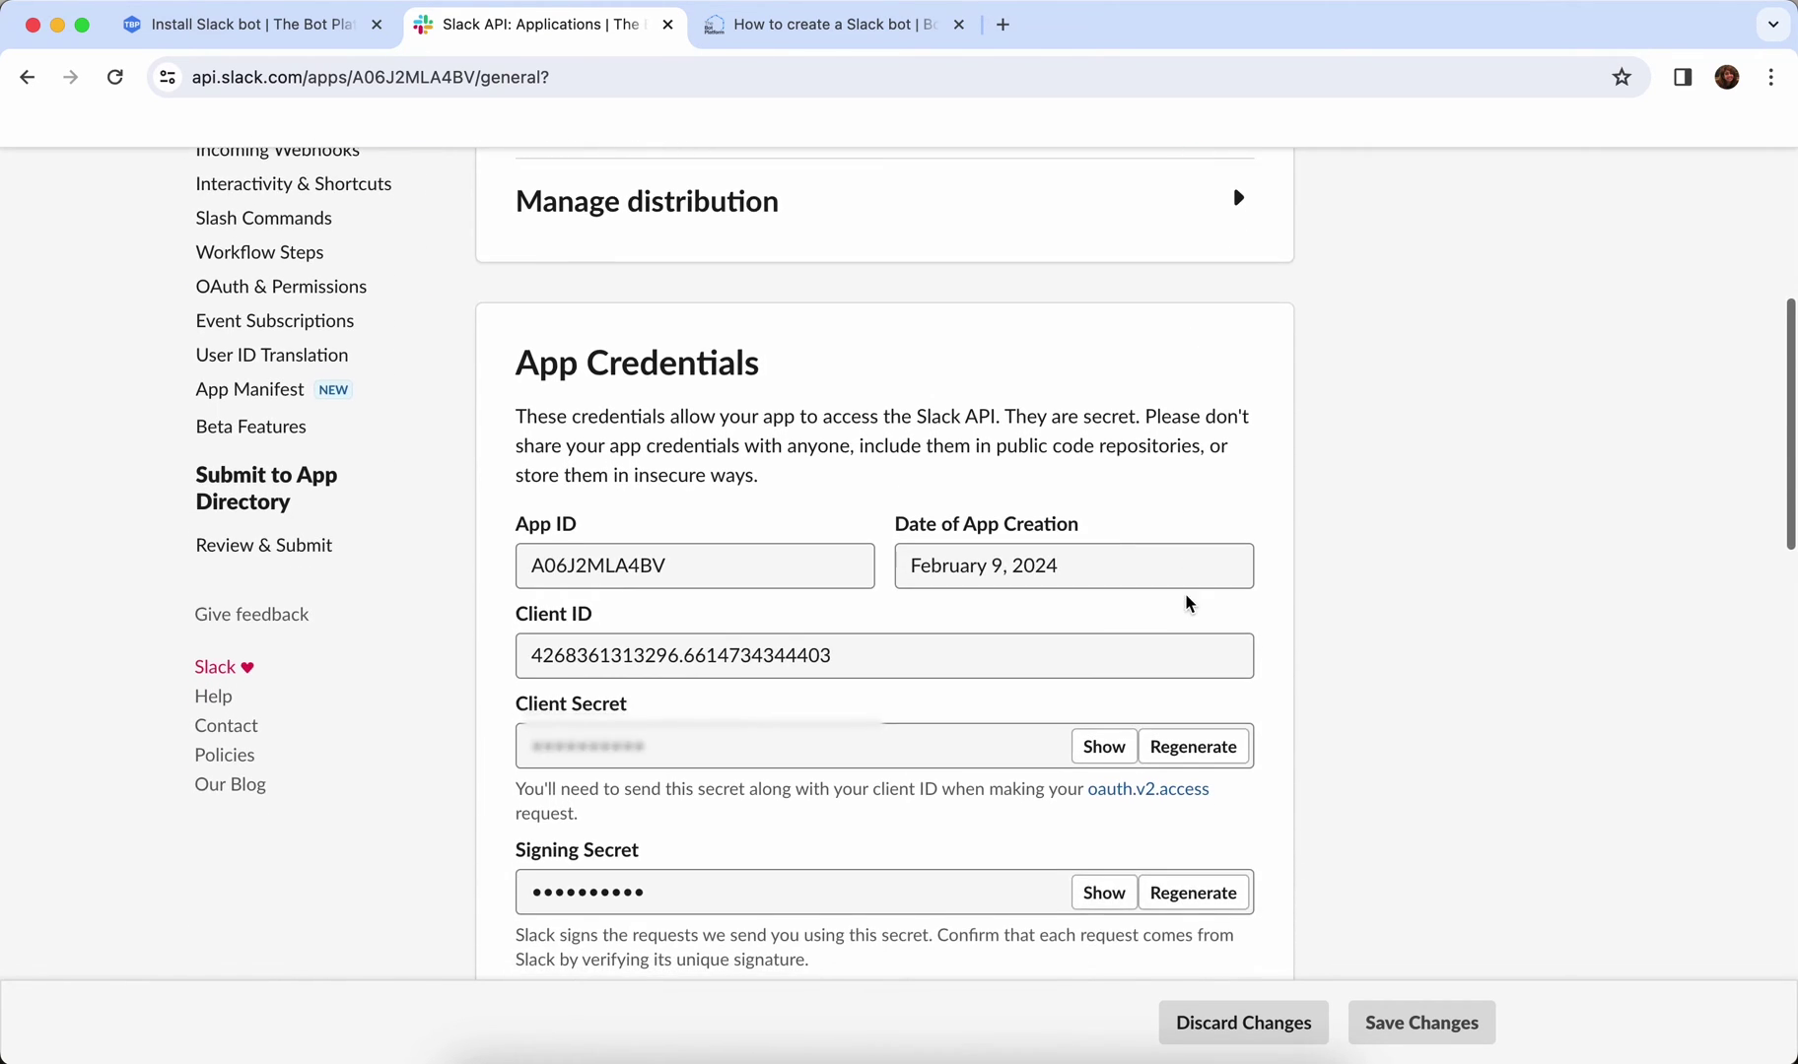
scroll(1186, 595, down, 3)
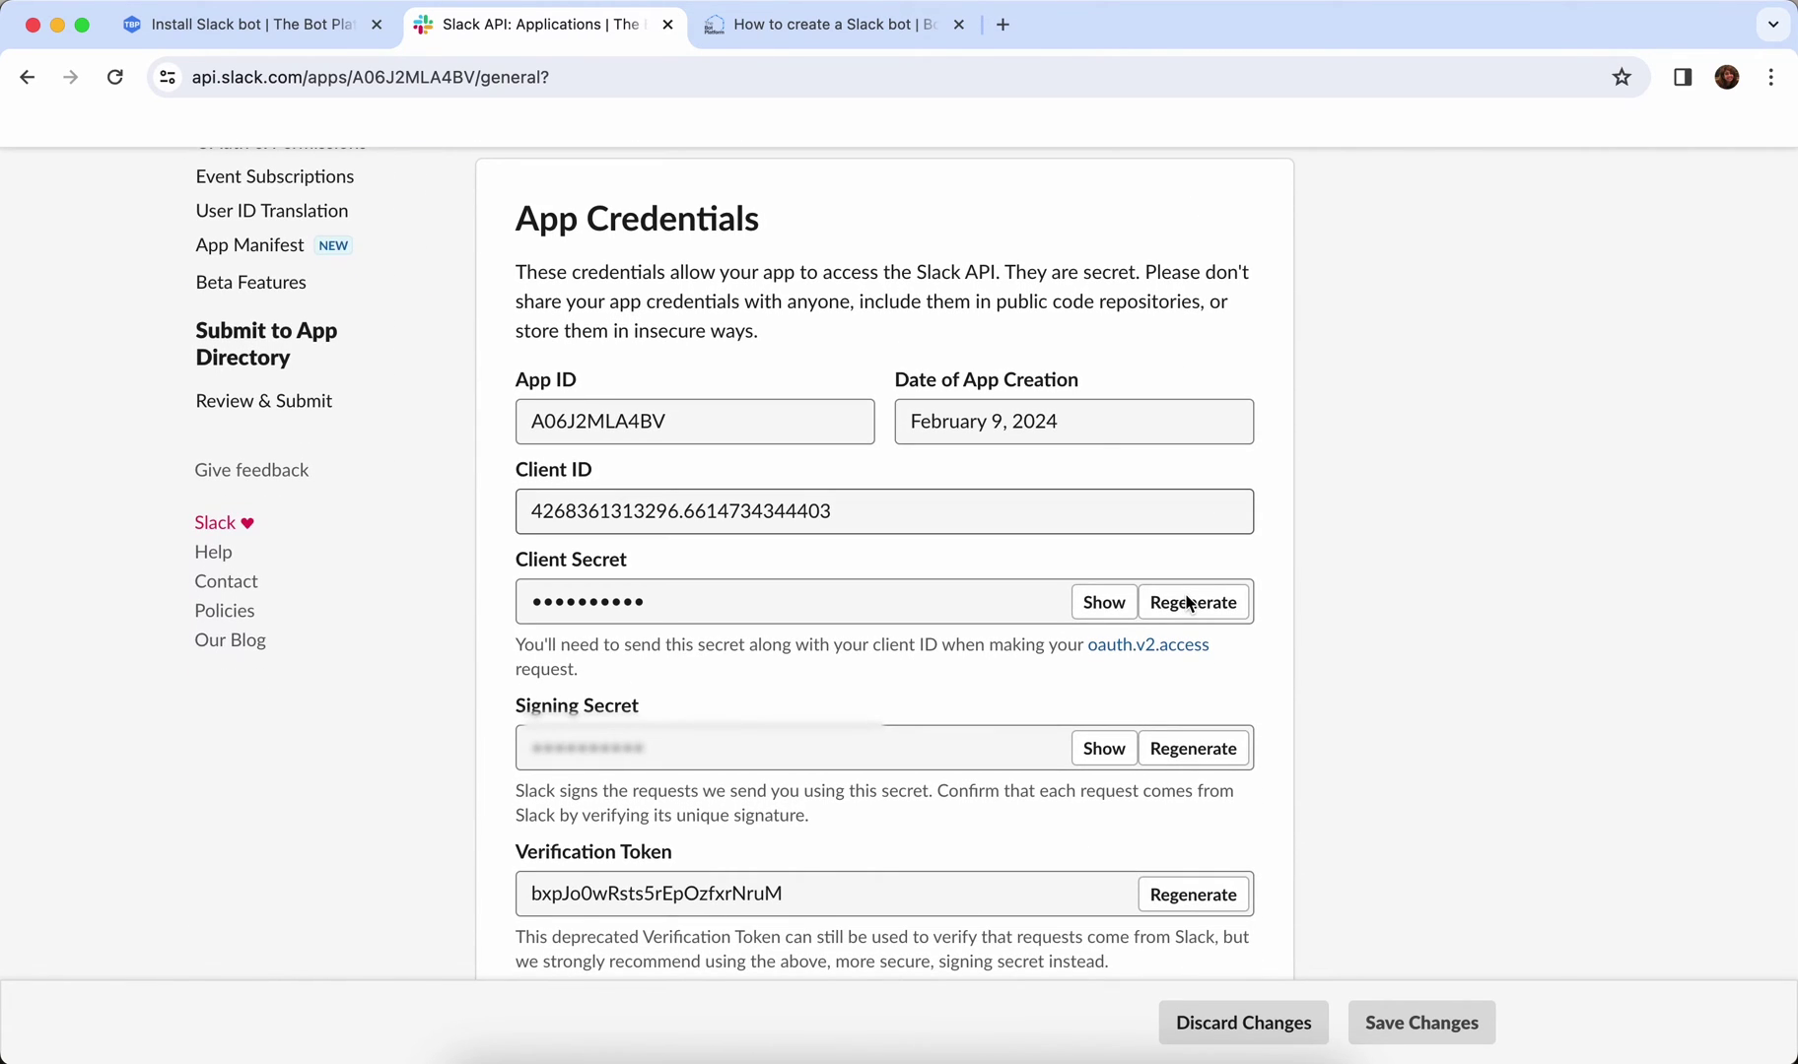
scroll(1378, 593, down, 1)
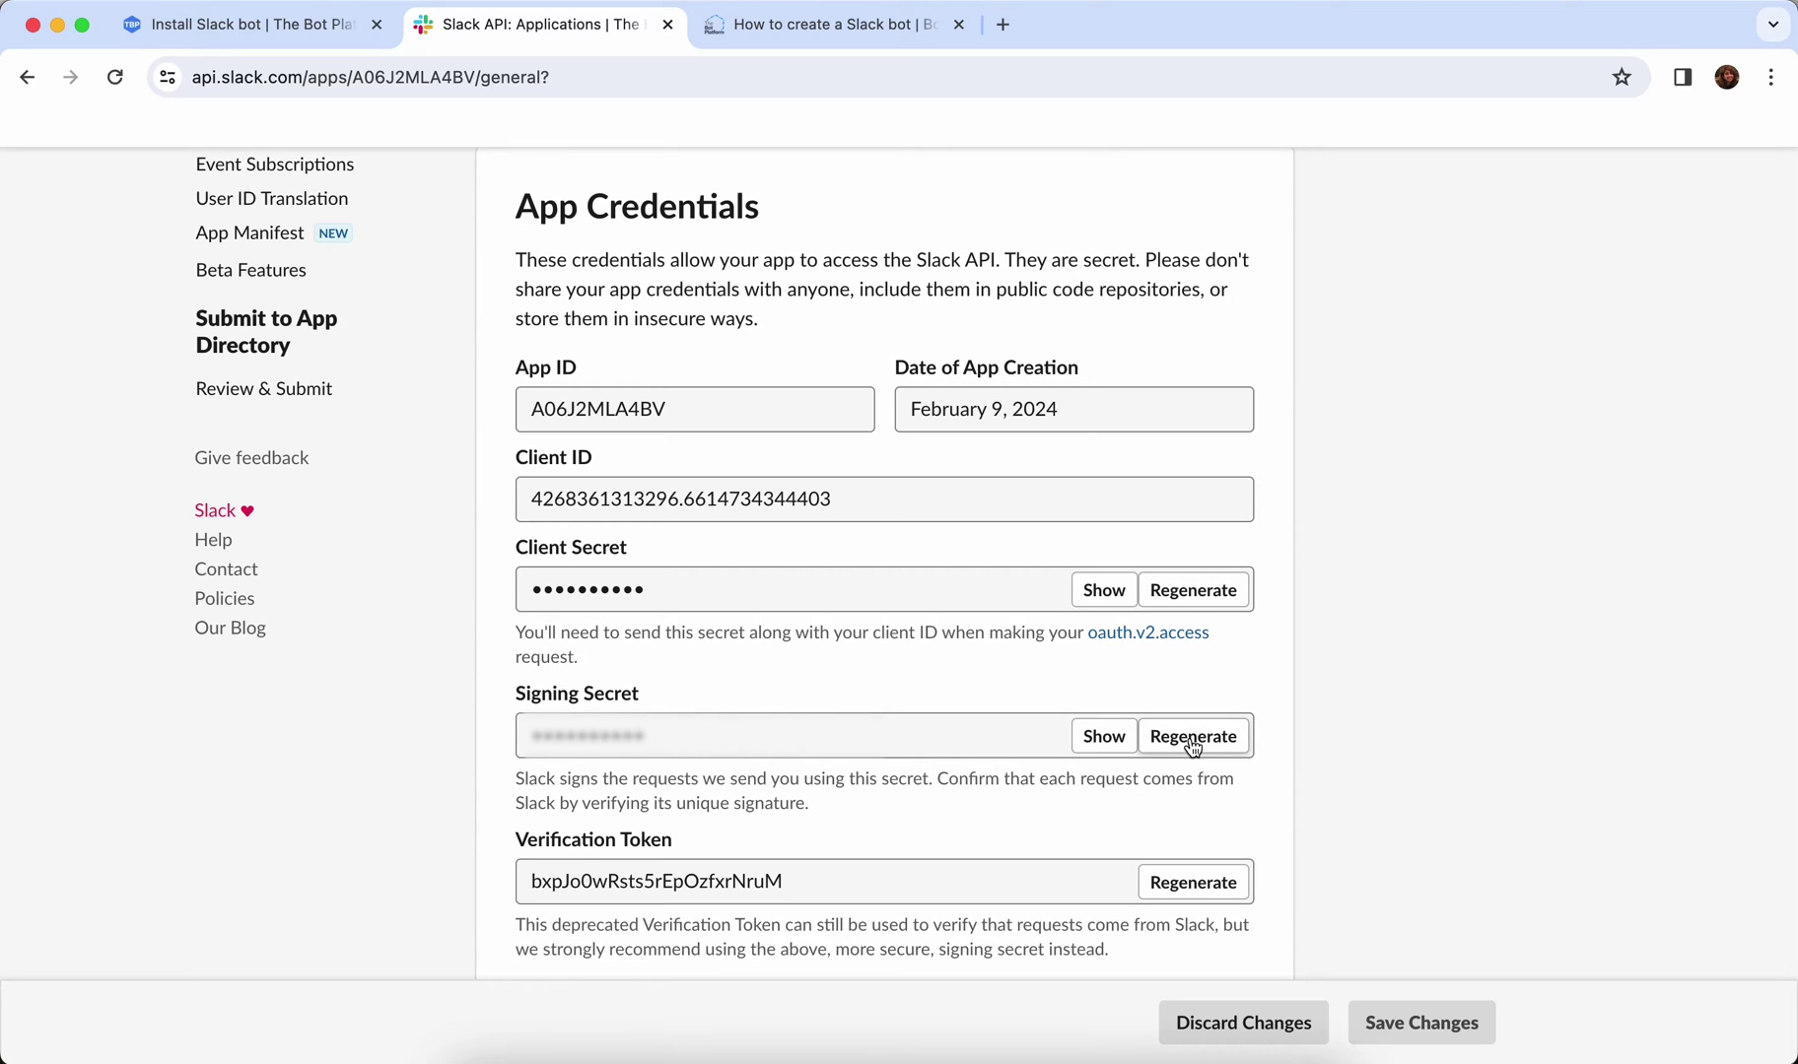
click(1103, 739)
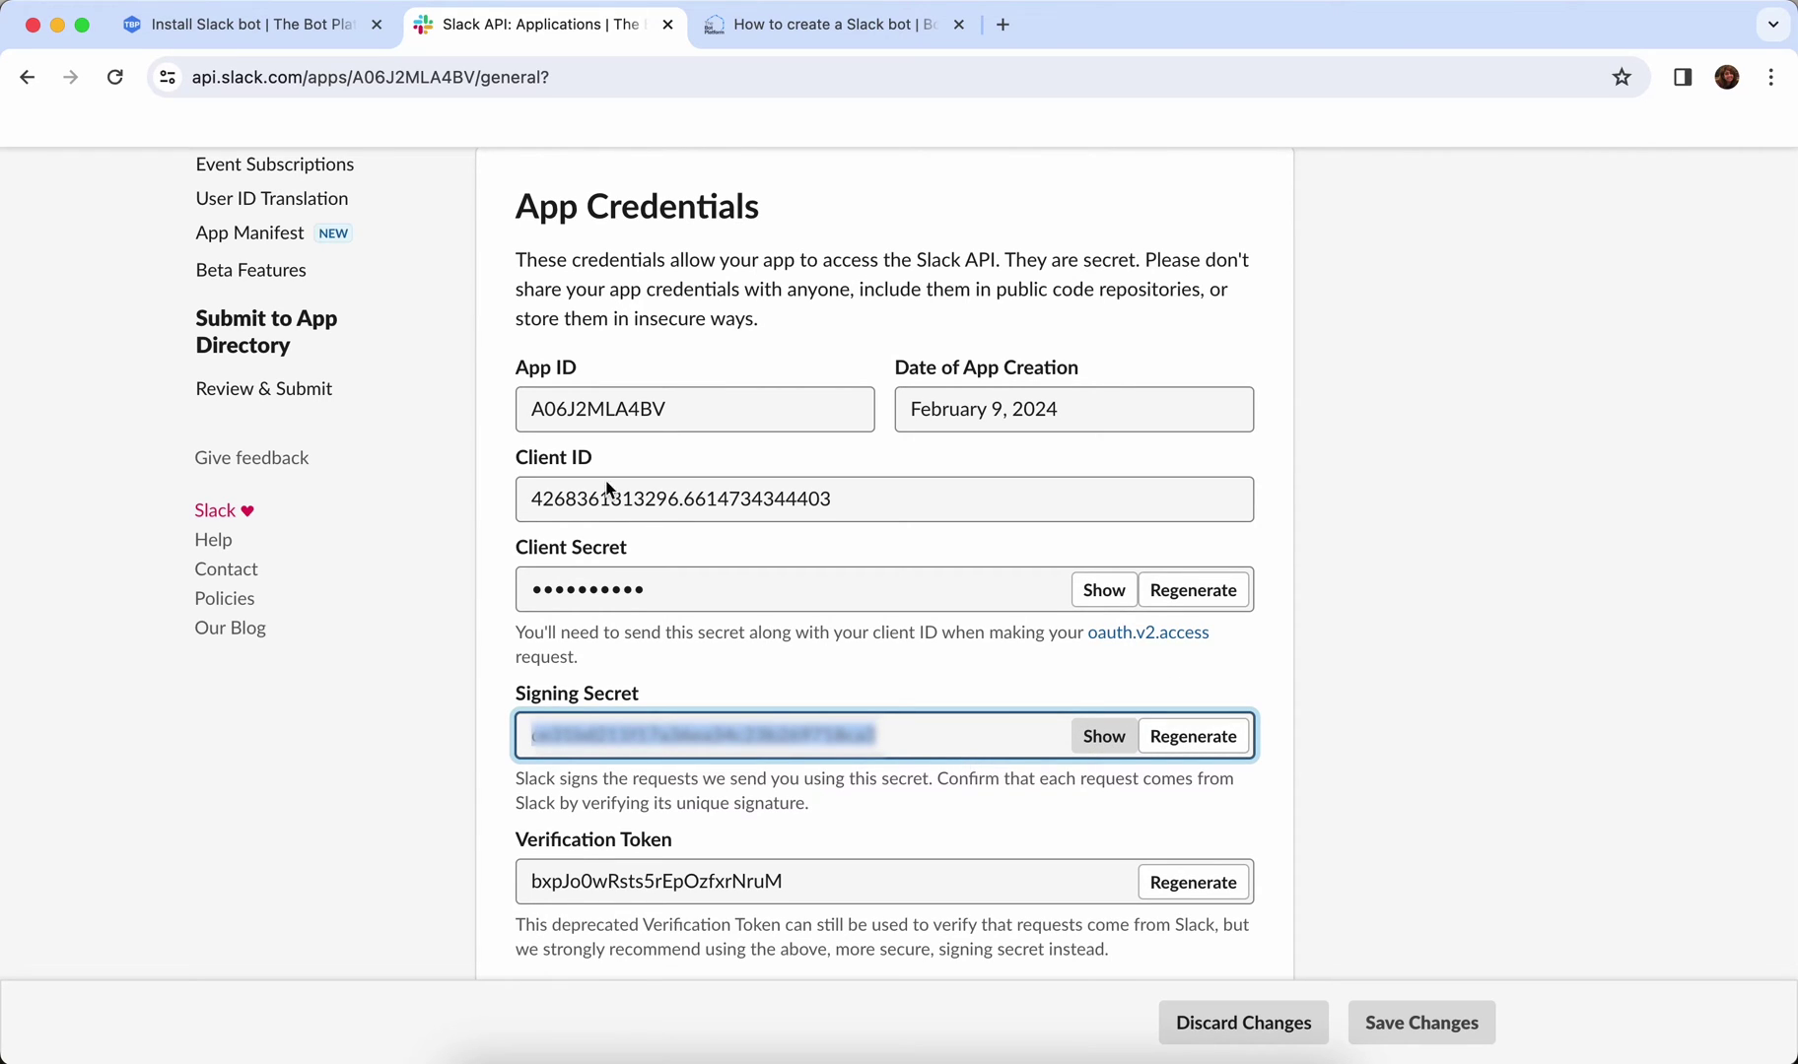
click(267, 30)
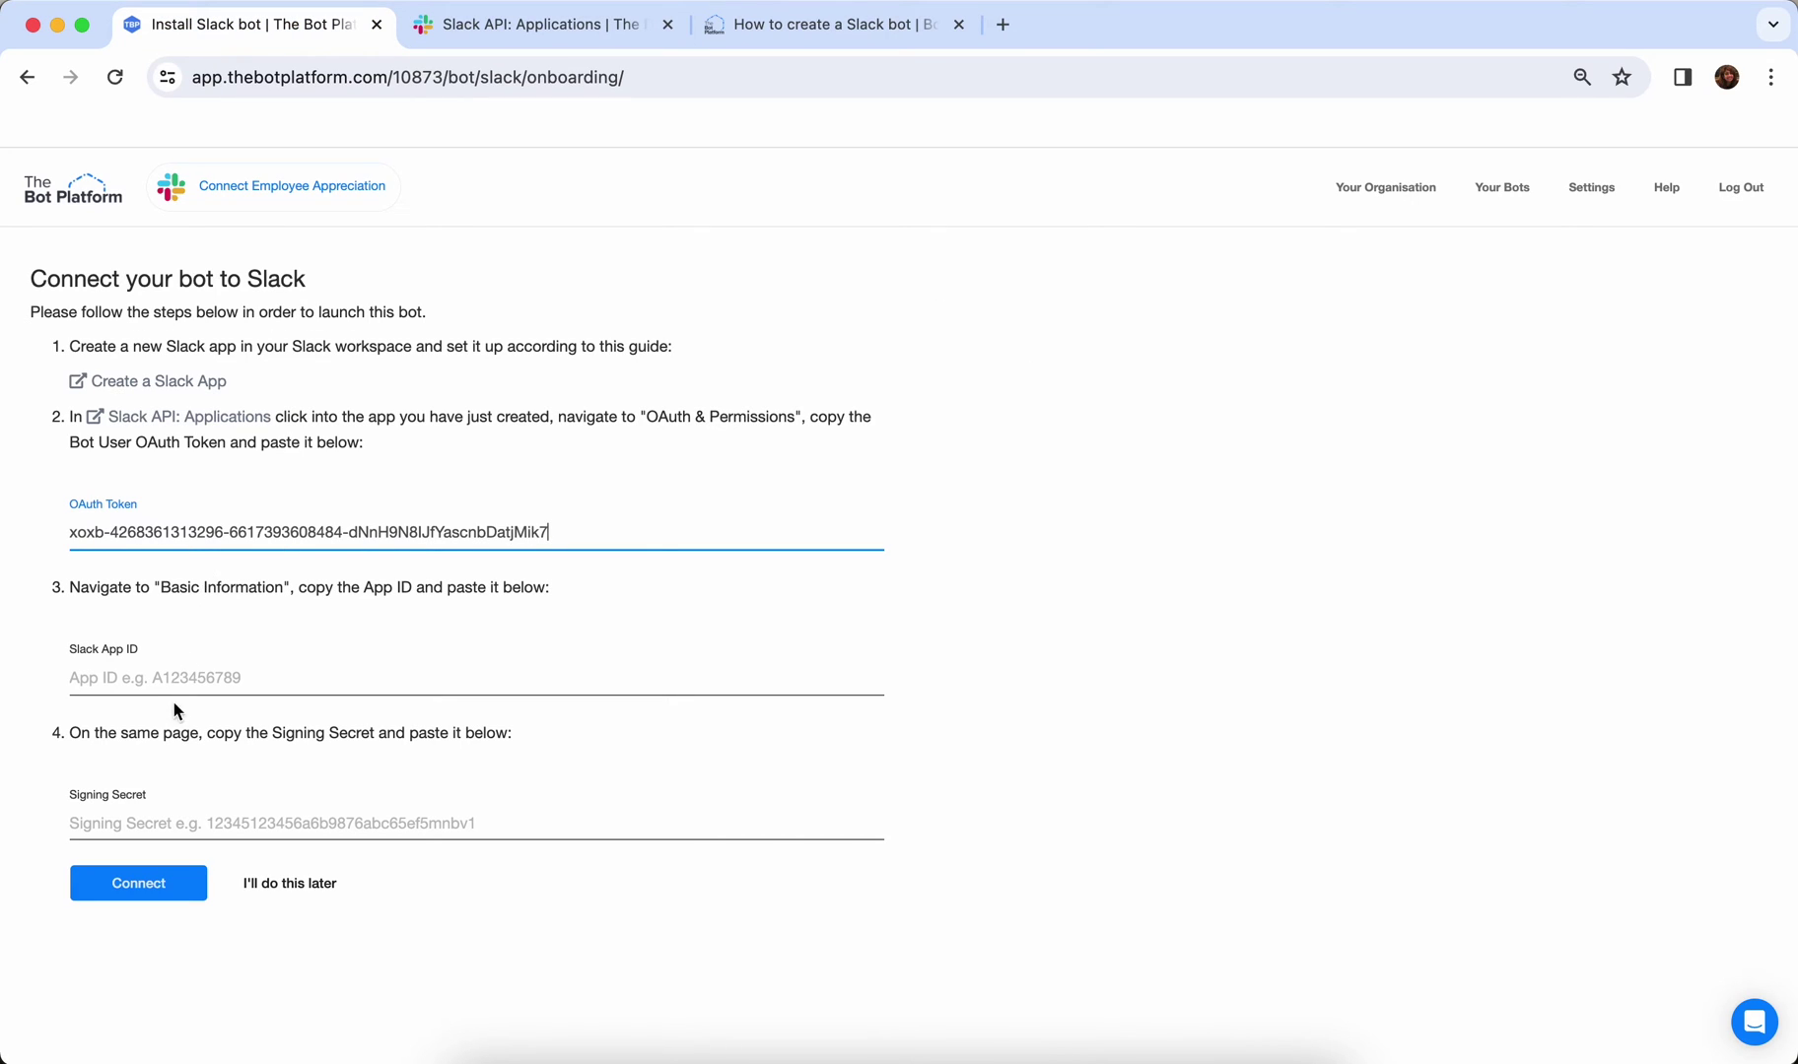
Paste the Signing Secret and the copied Slack App ID into the form, then Connect
click(155, 816)
key(super+v)
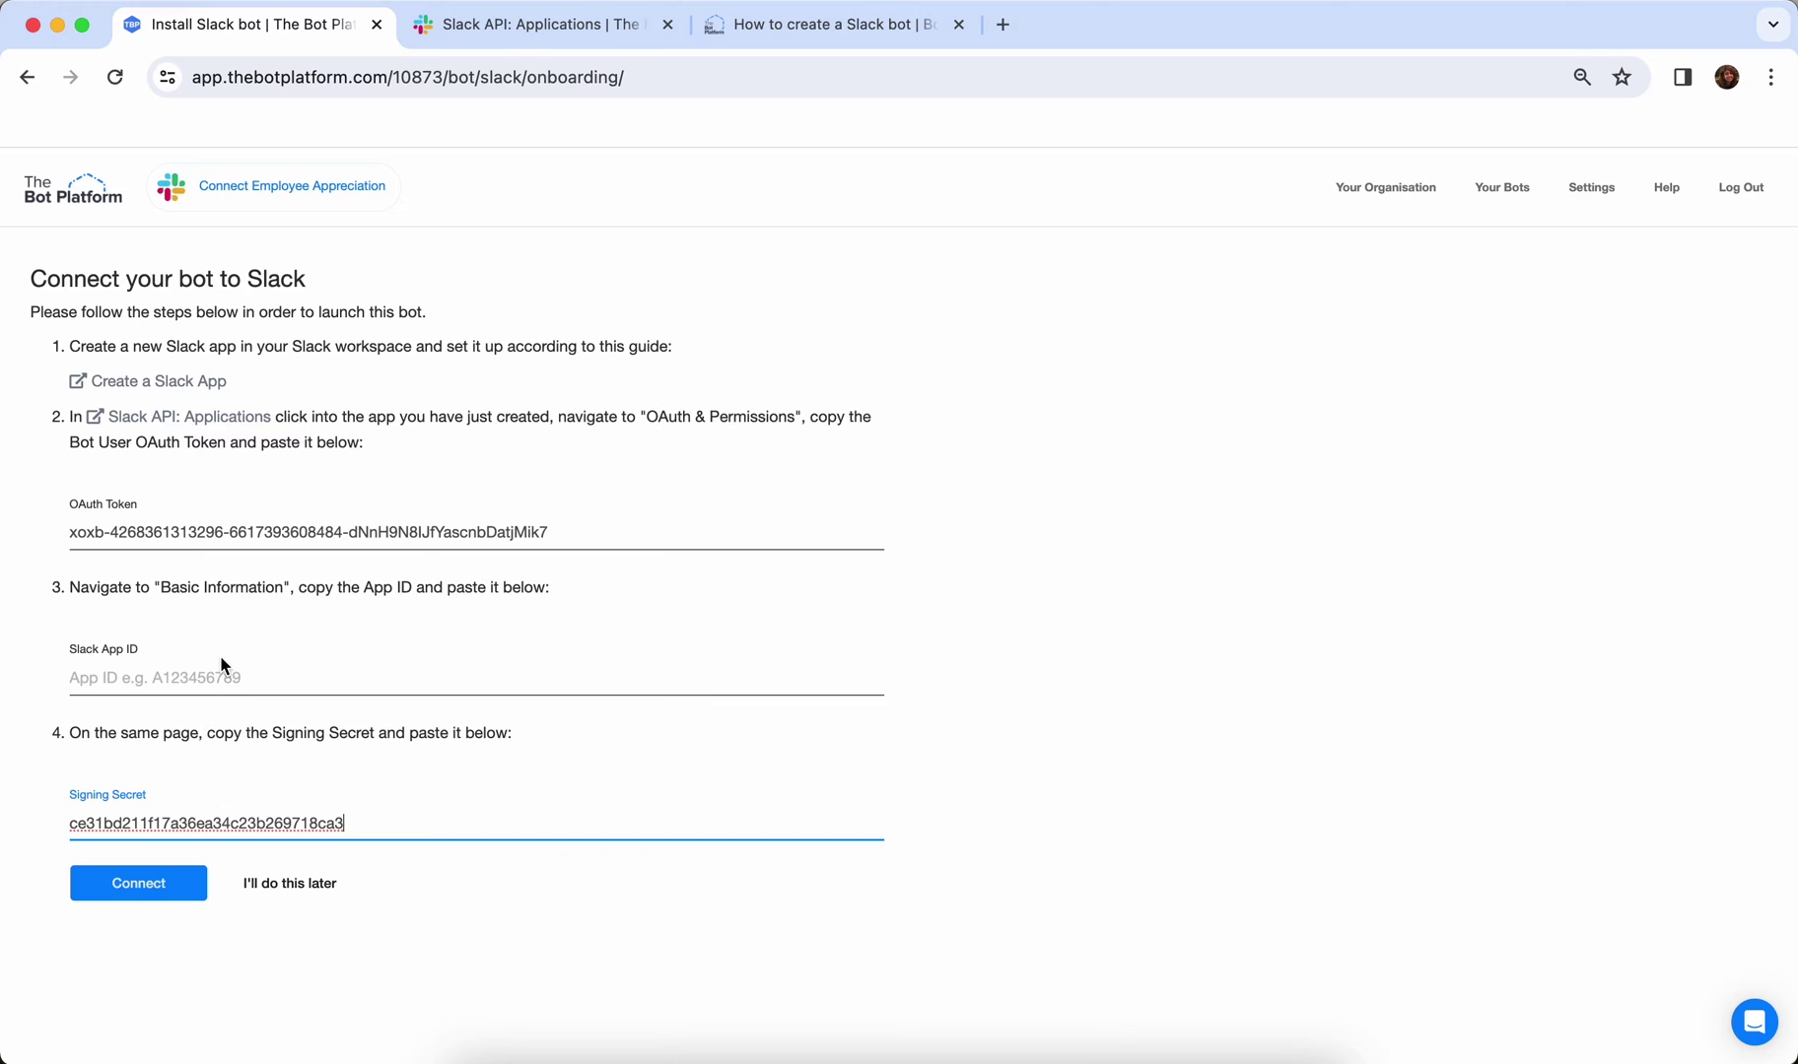
click(588, 40)
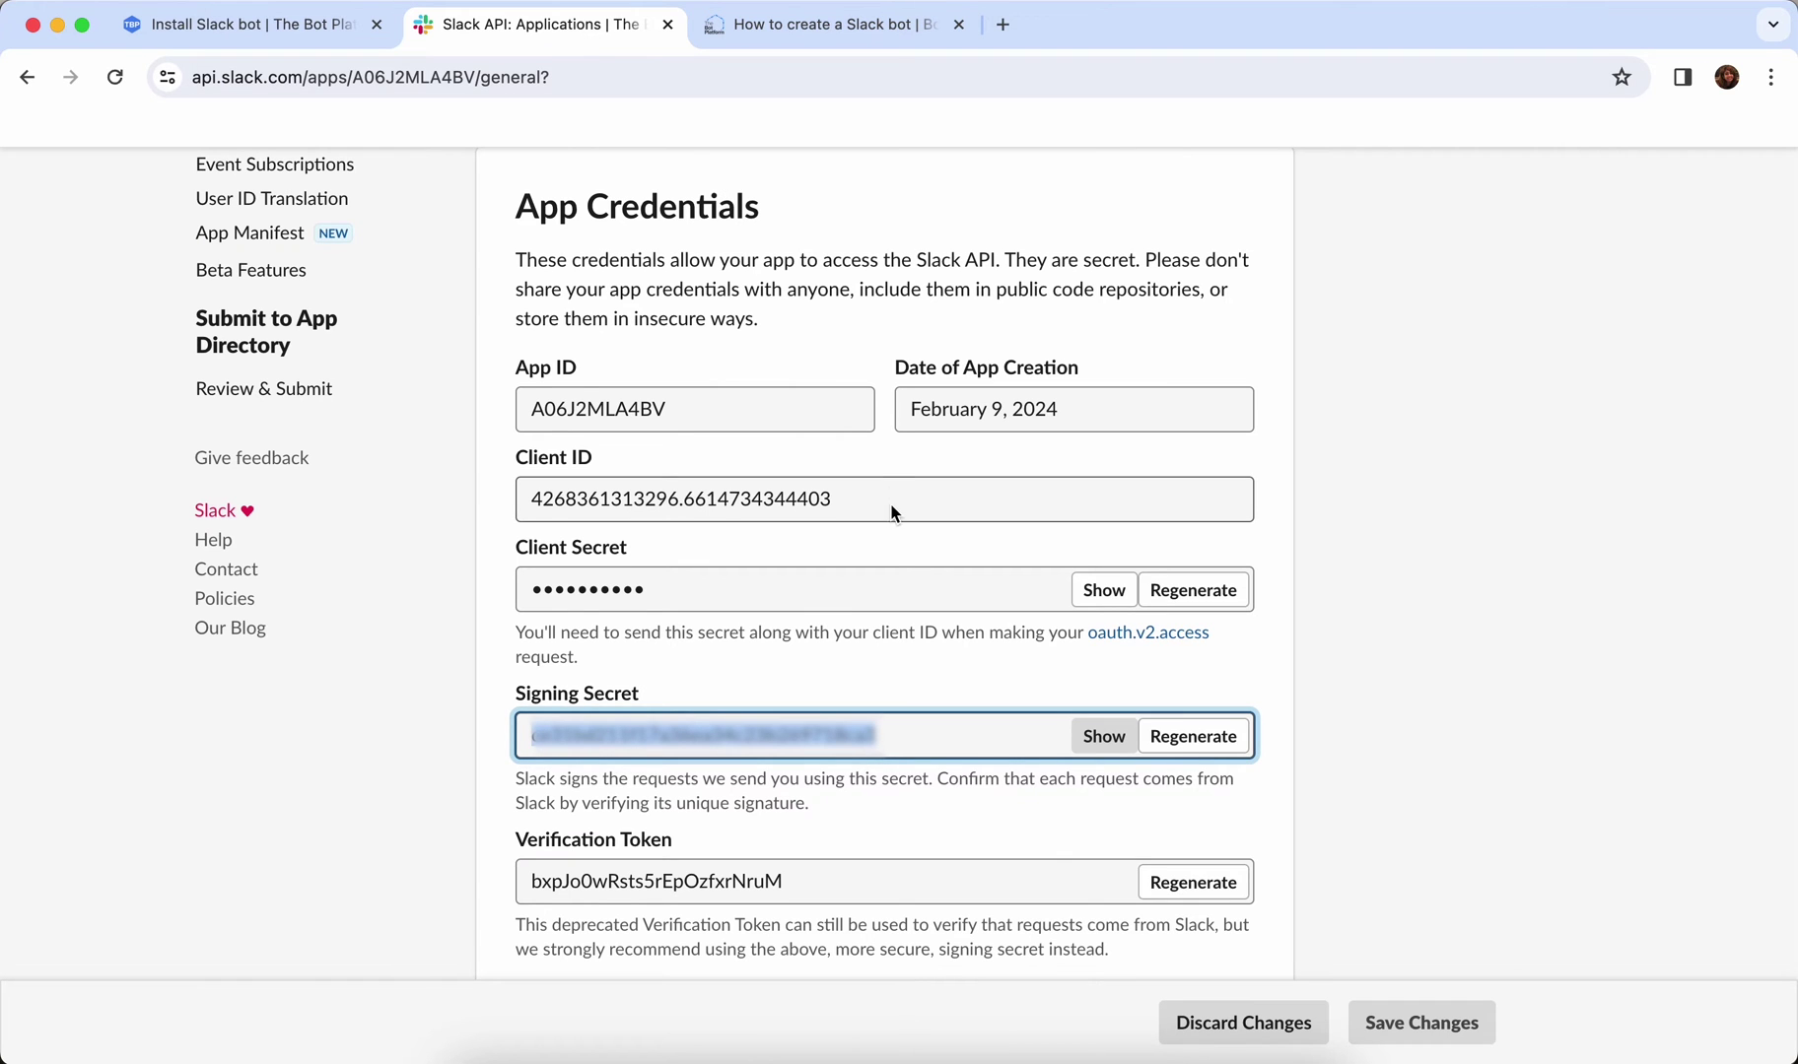
click(773, 424)
double_click(773, 424)
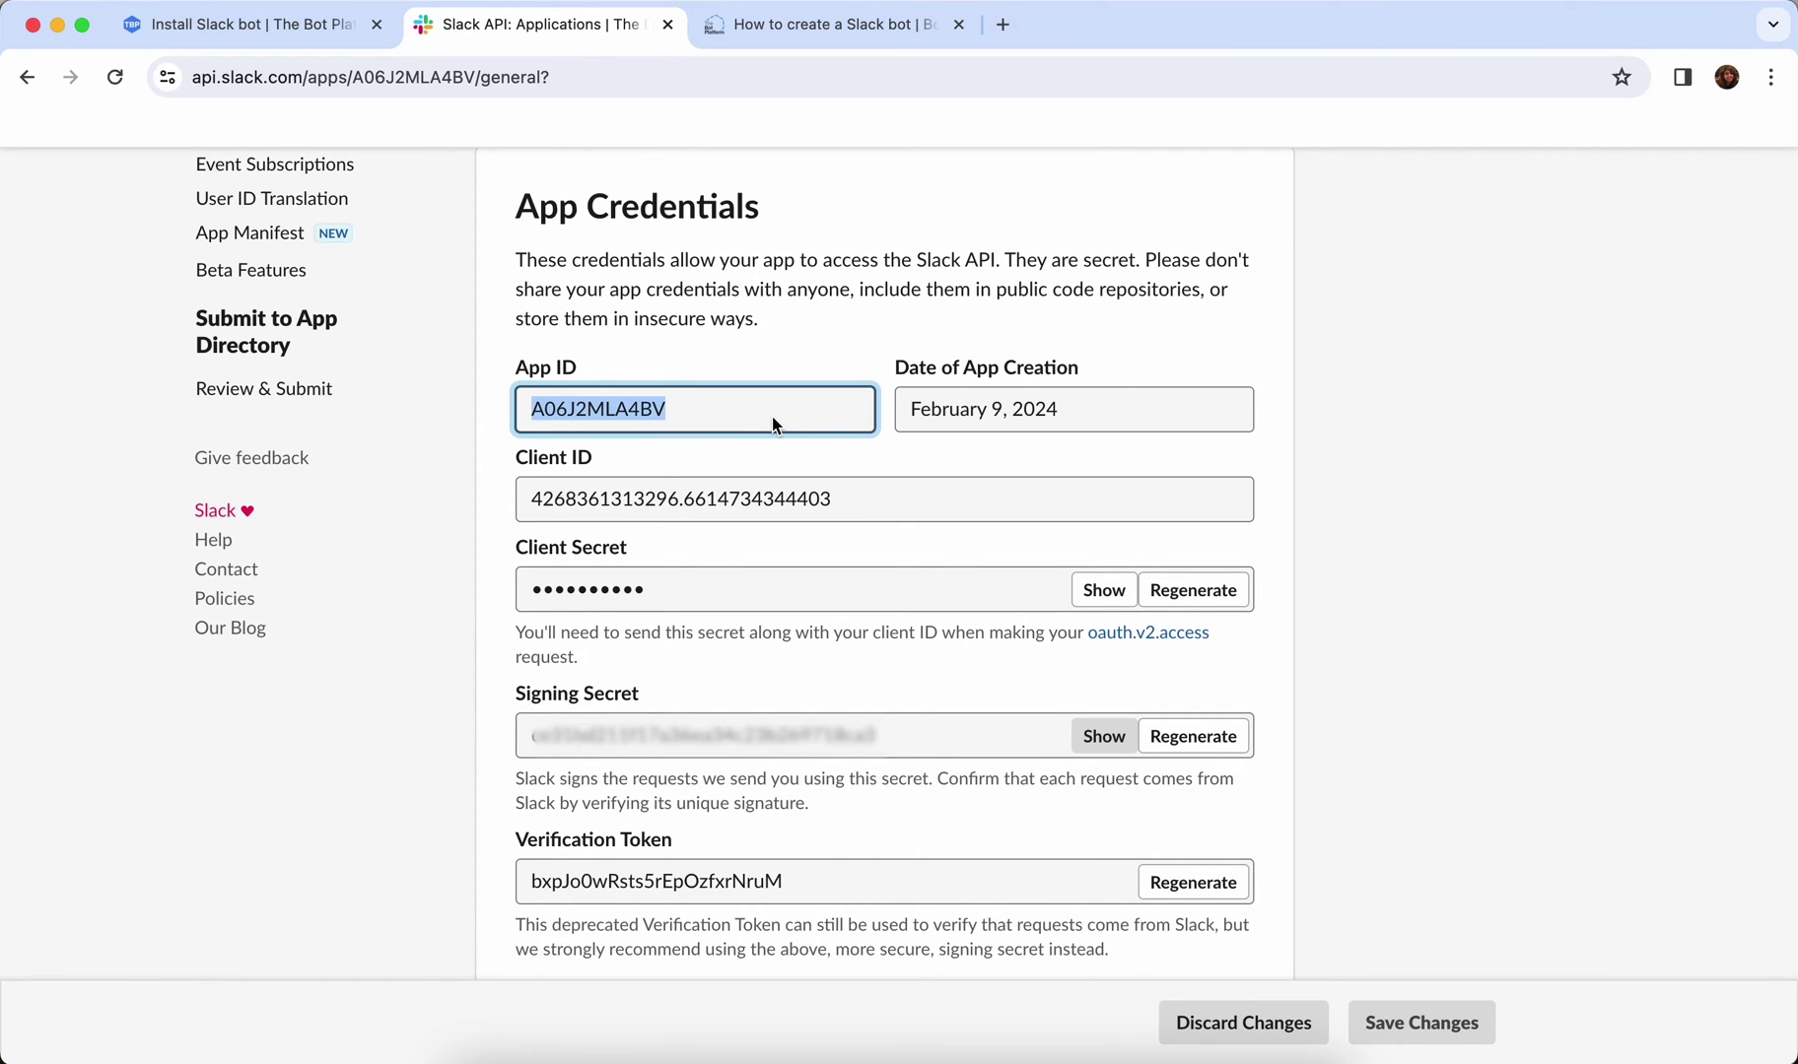
click(321, 39)
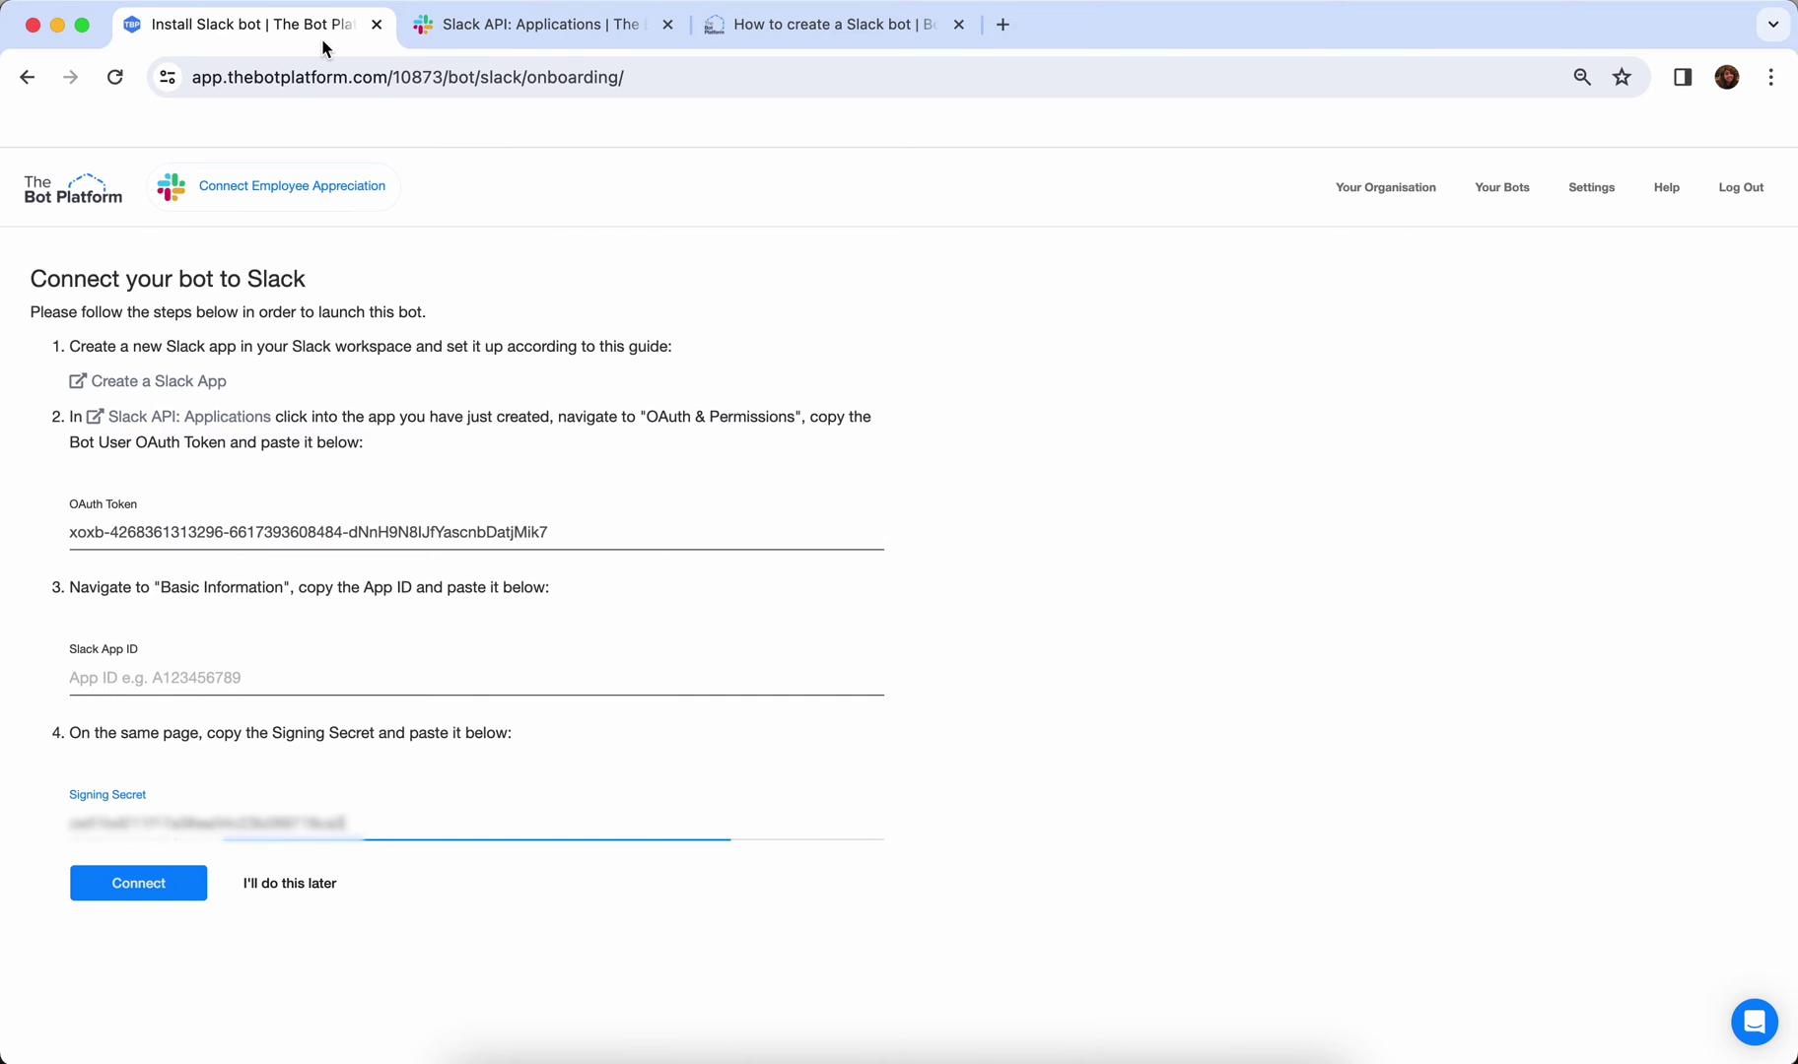
click(201, 665)
key(cmd+v)
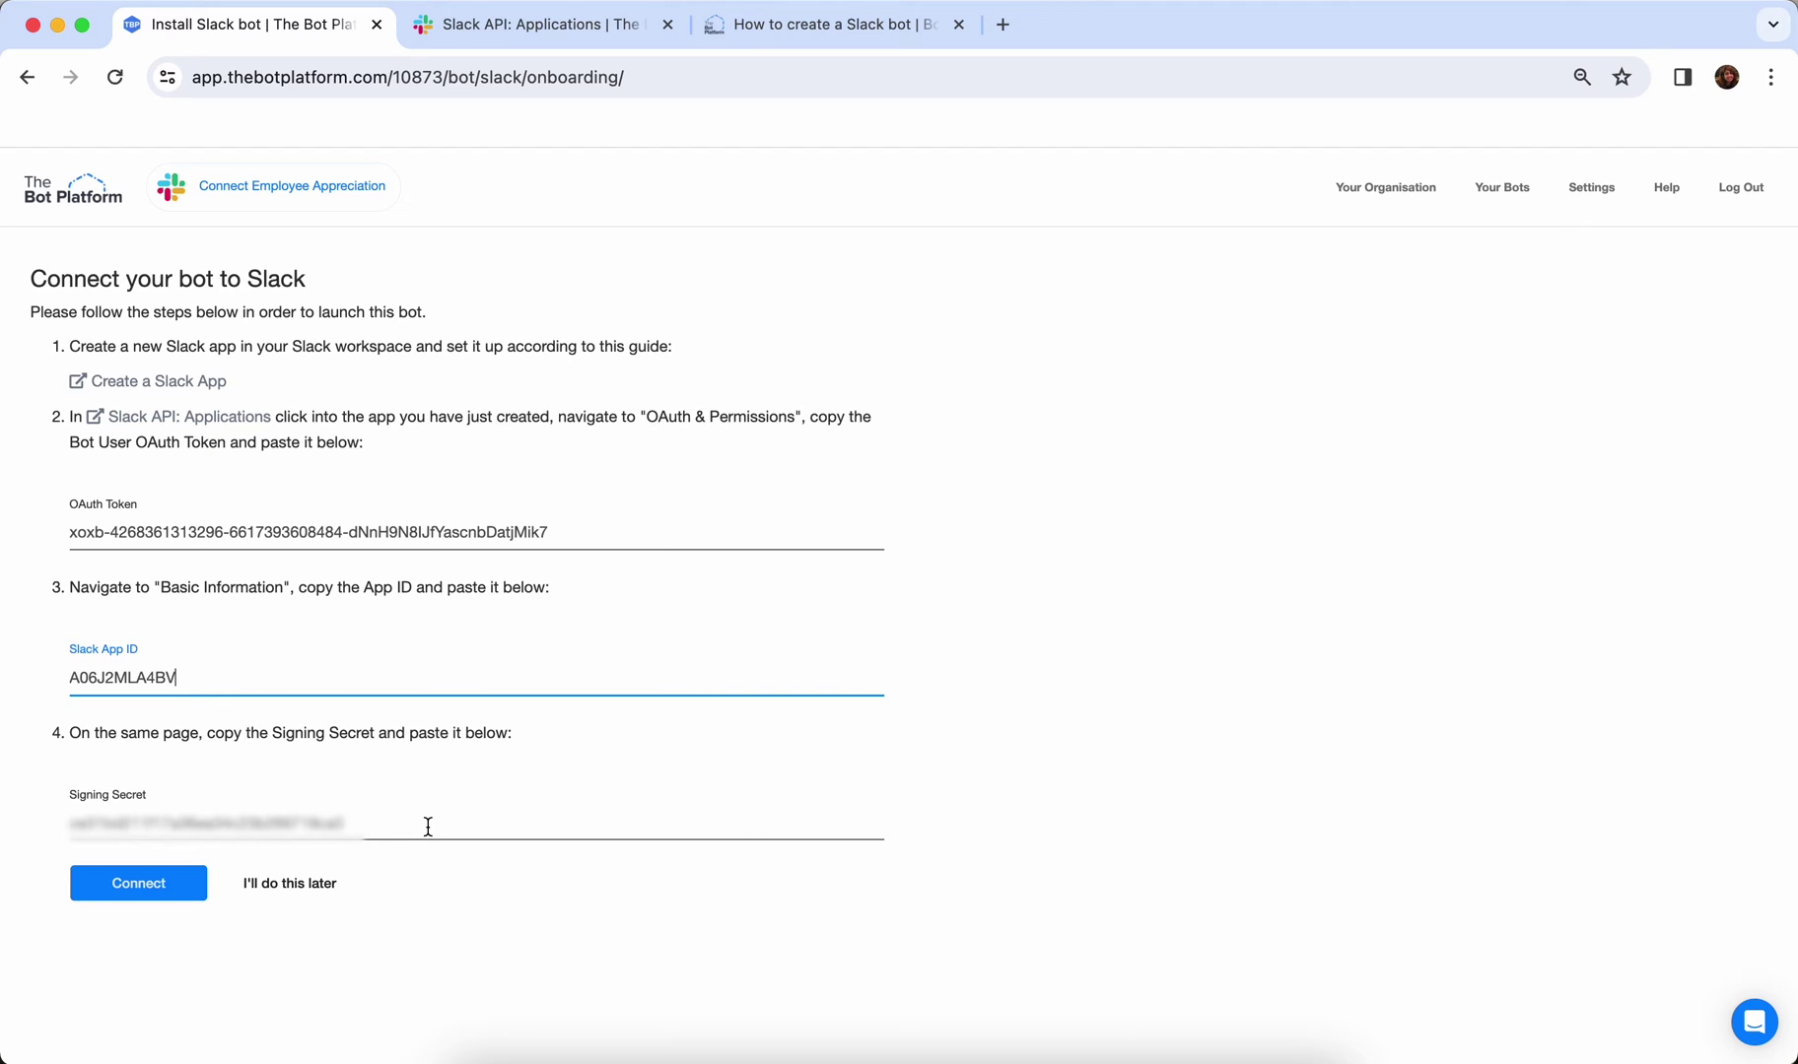
click(135, 896)
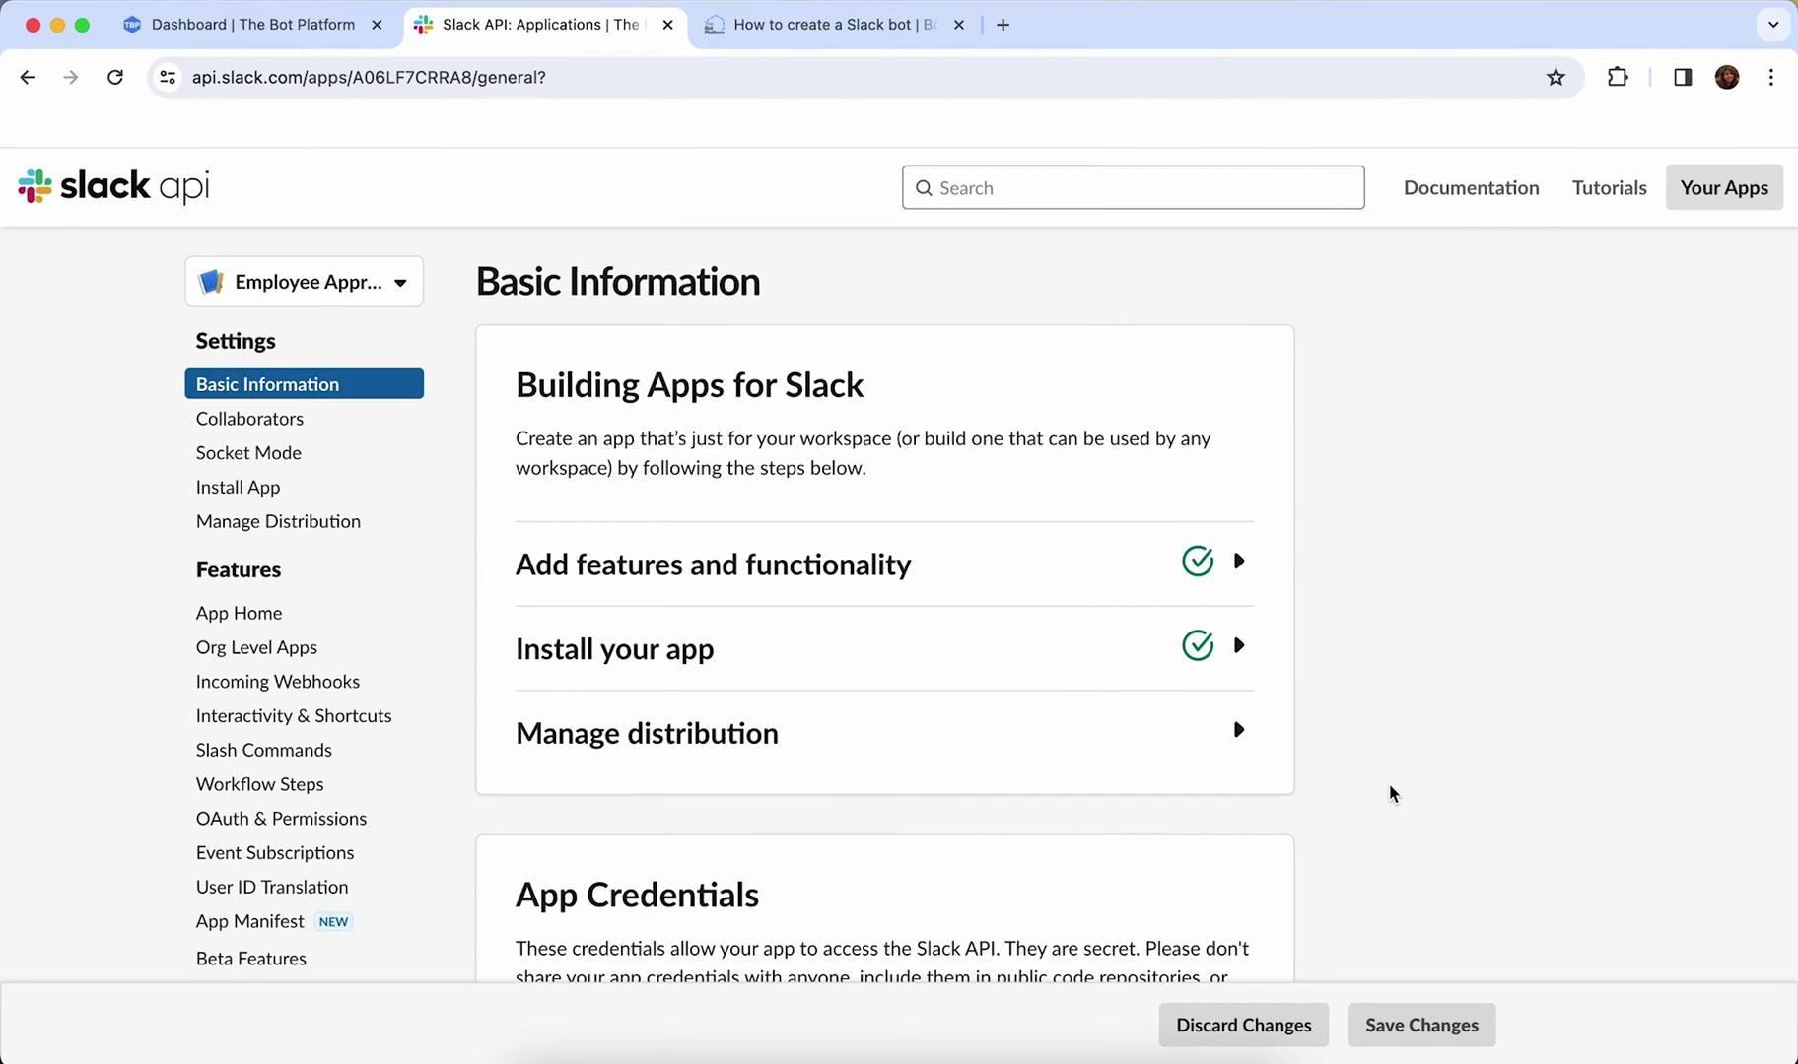
Scroll down the Basic Information page to the Display Information section
scroll(1390, 792, down, 15)
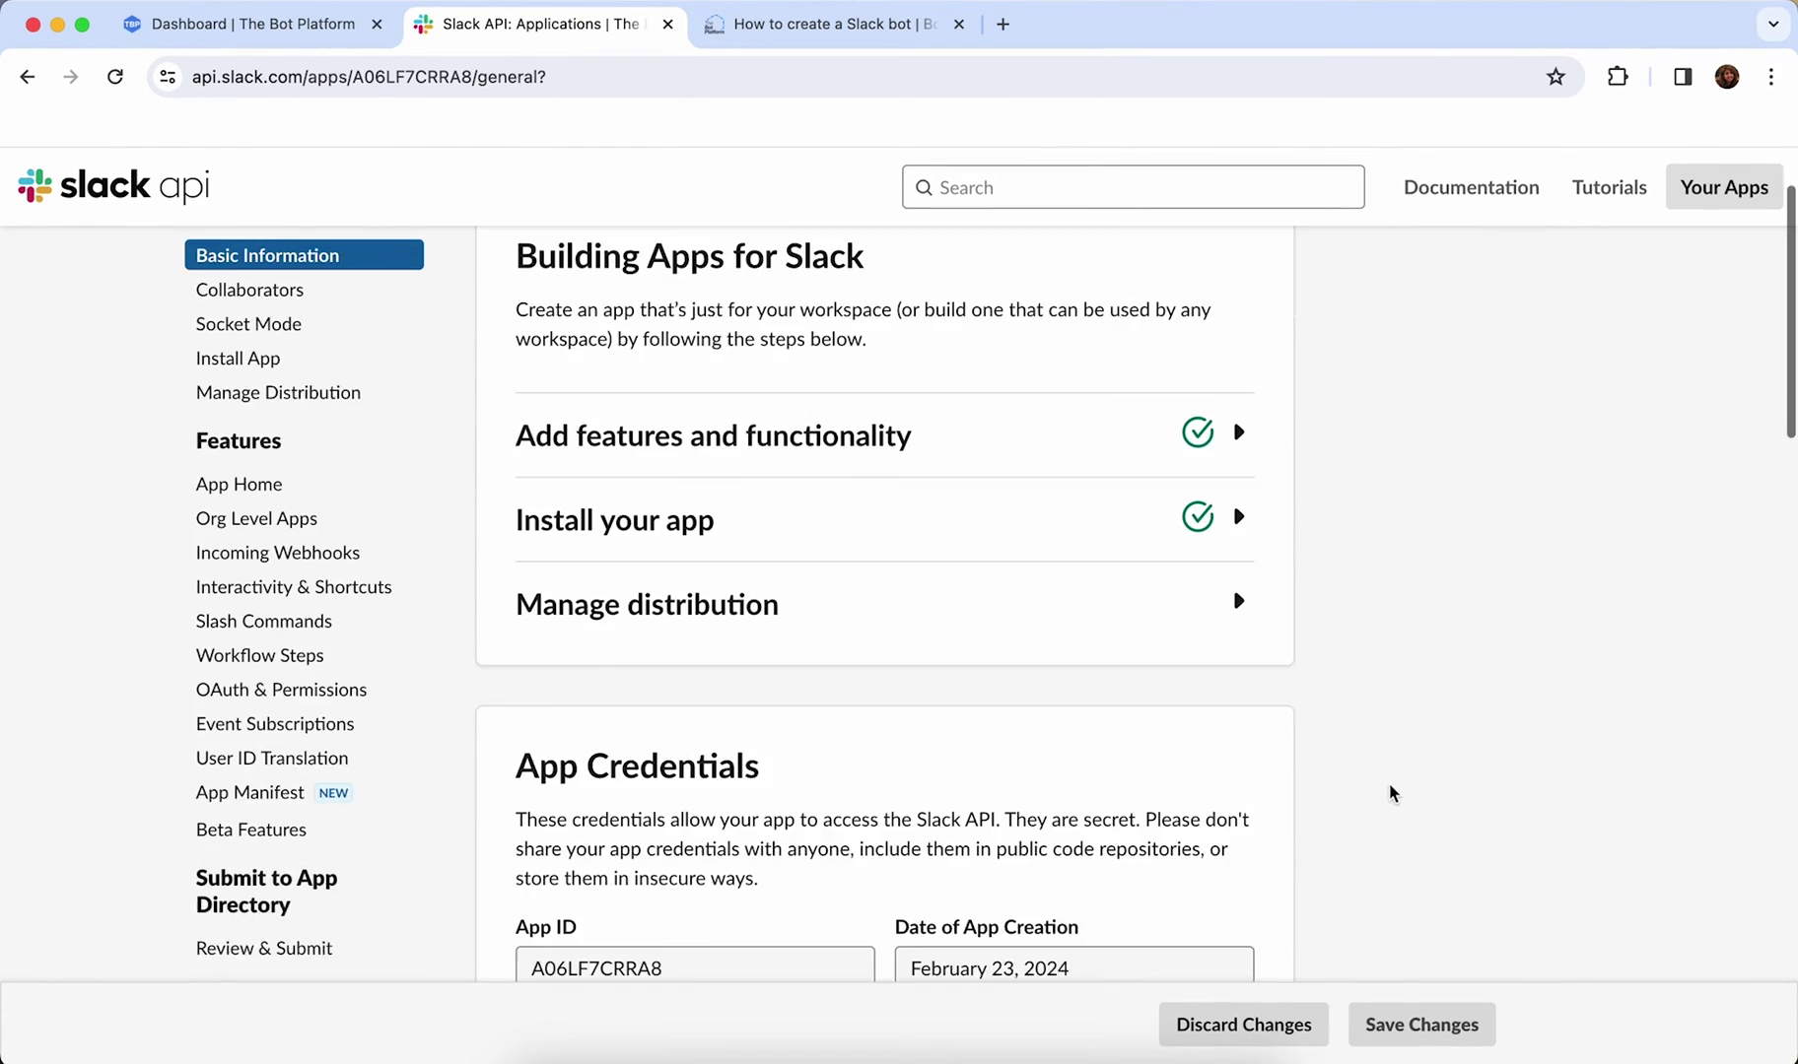
scroll(1389, 793, down, 6)
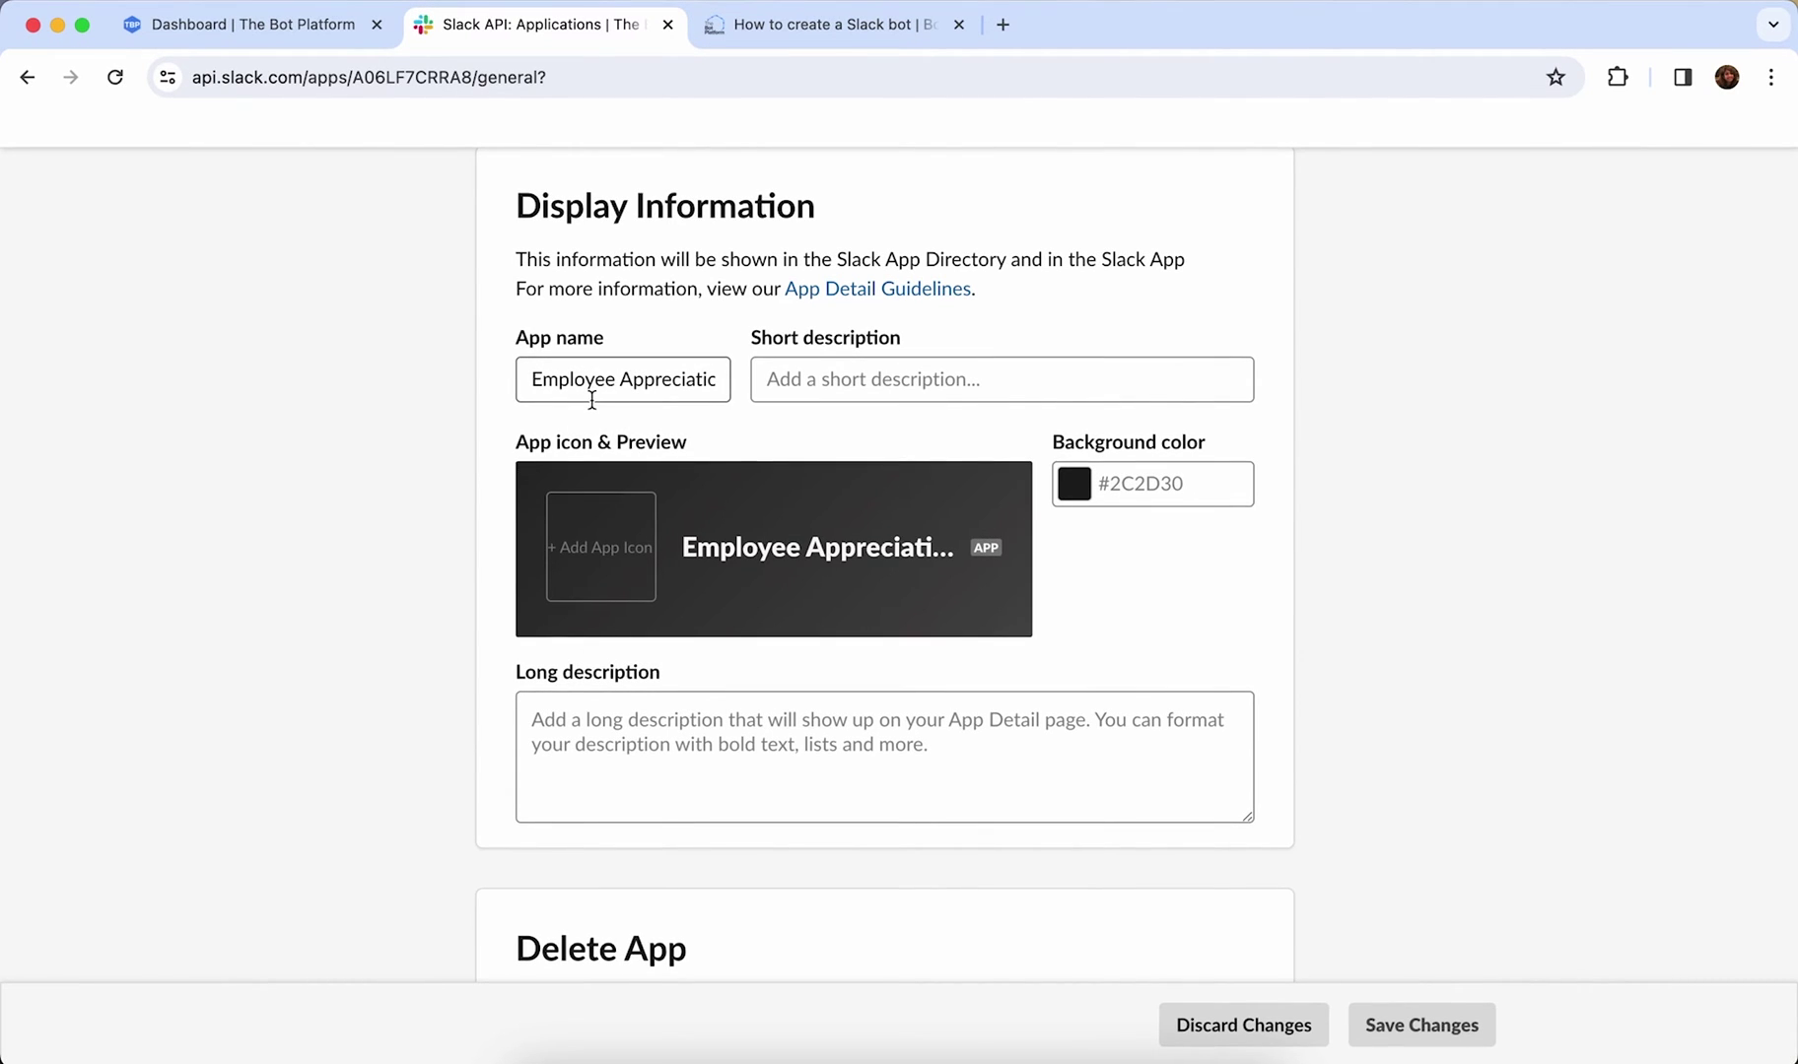
Enter the short description 'Send your colleagues kudos!' for the app
click(808, 384)
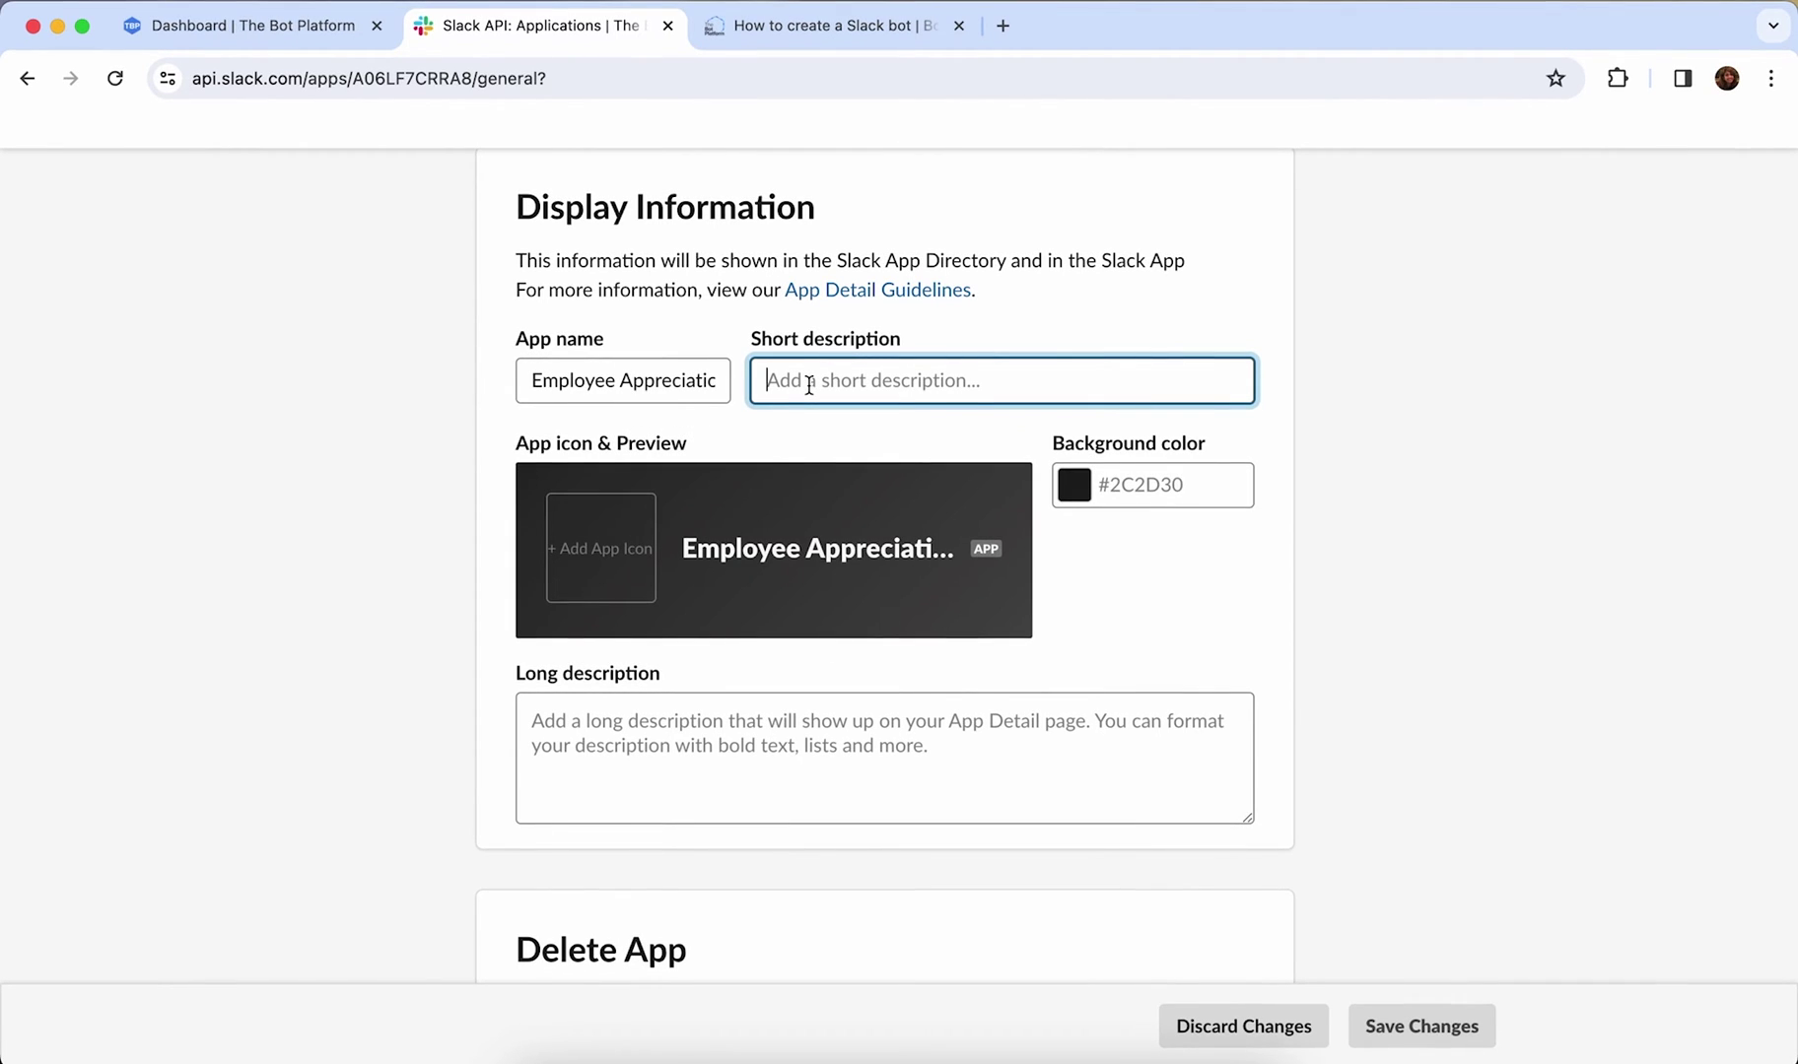
text(Send )
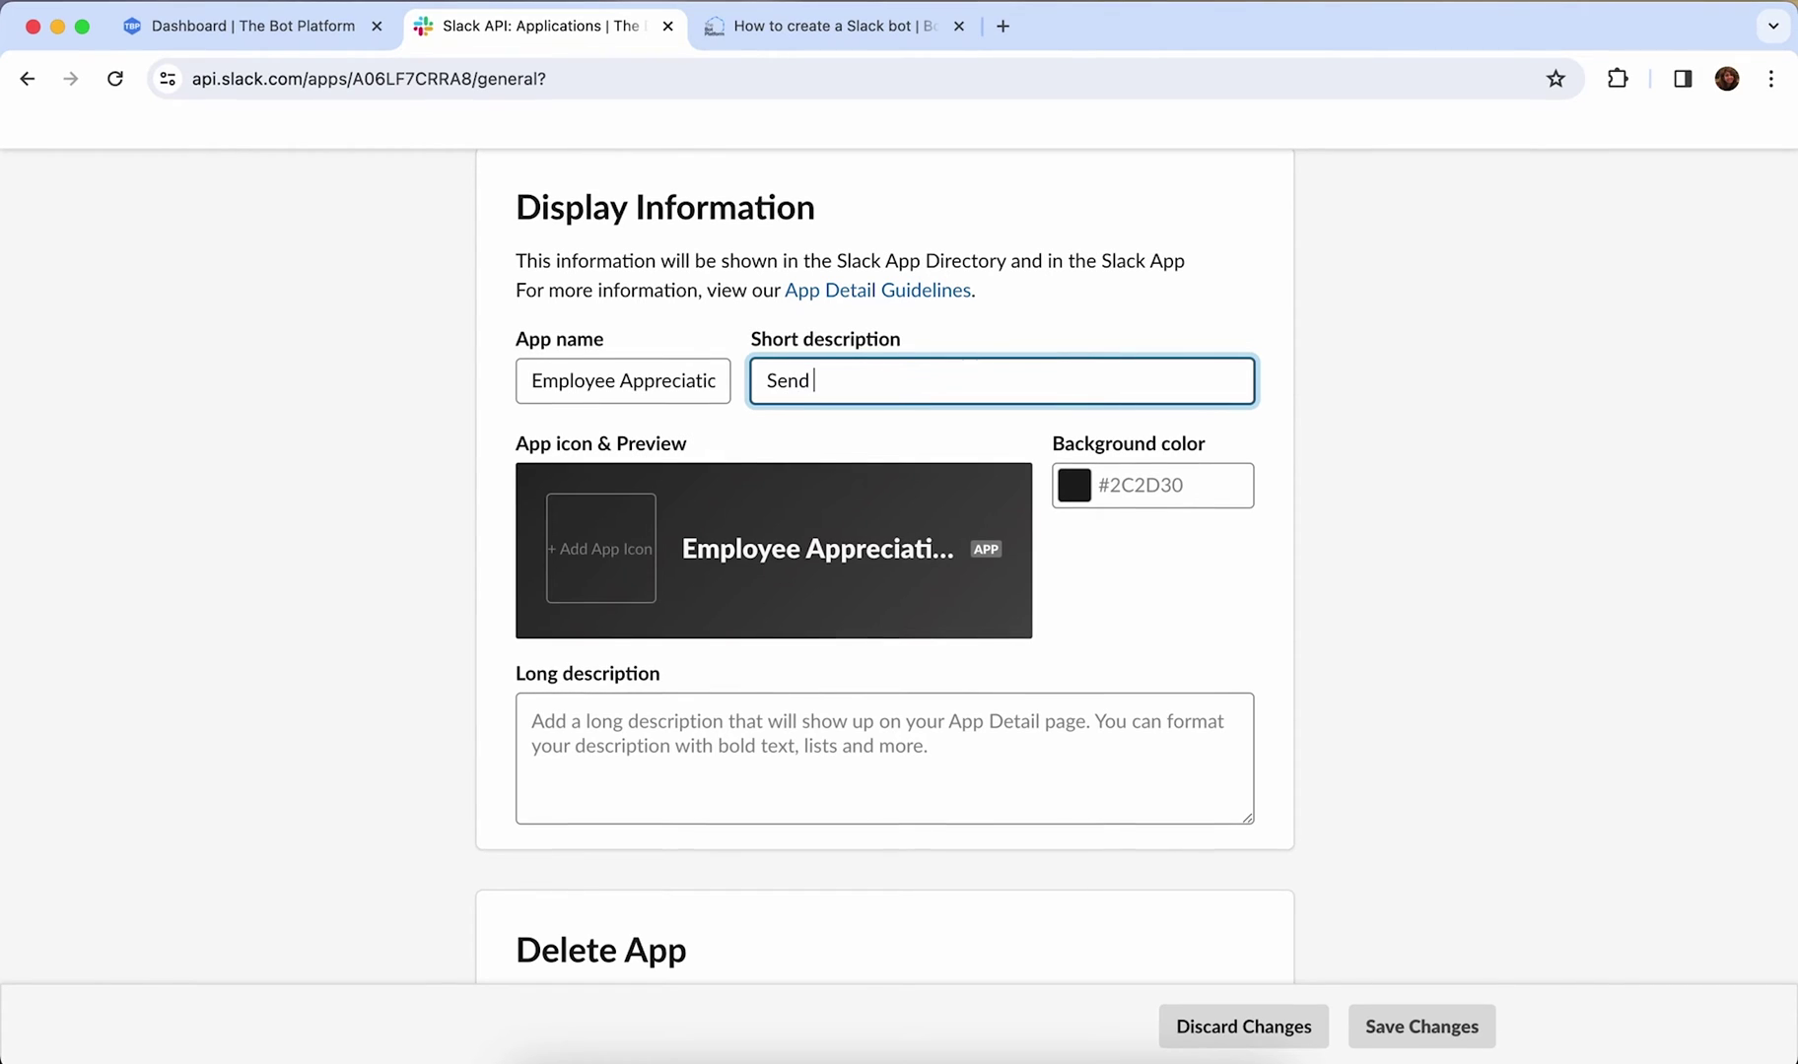
text(your cell)
key(BackSpace)
key(BackSpace)
key(BackSpace)
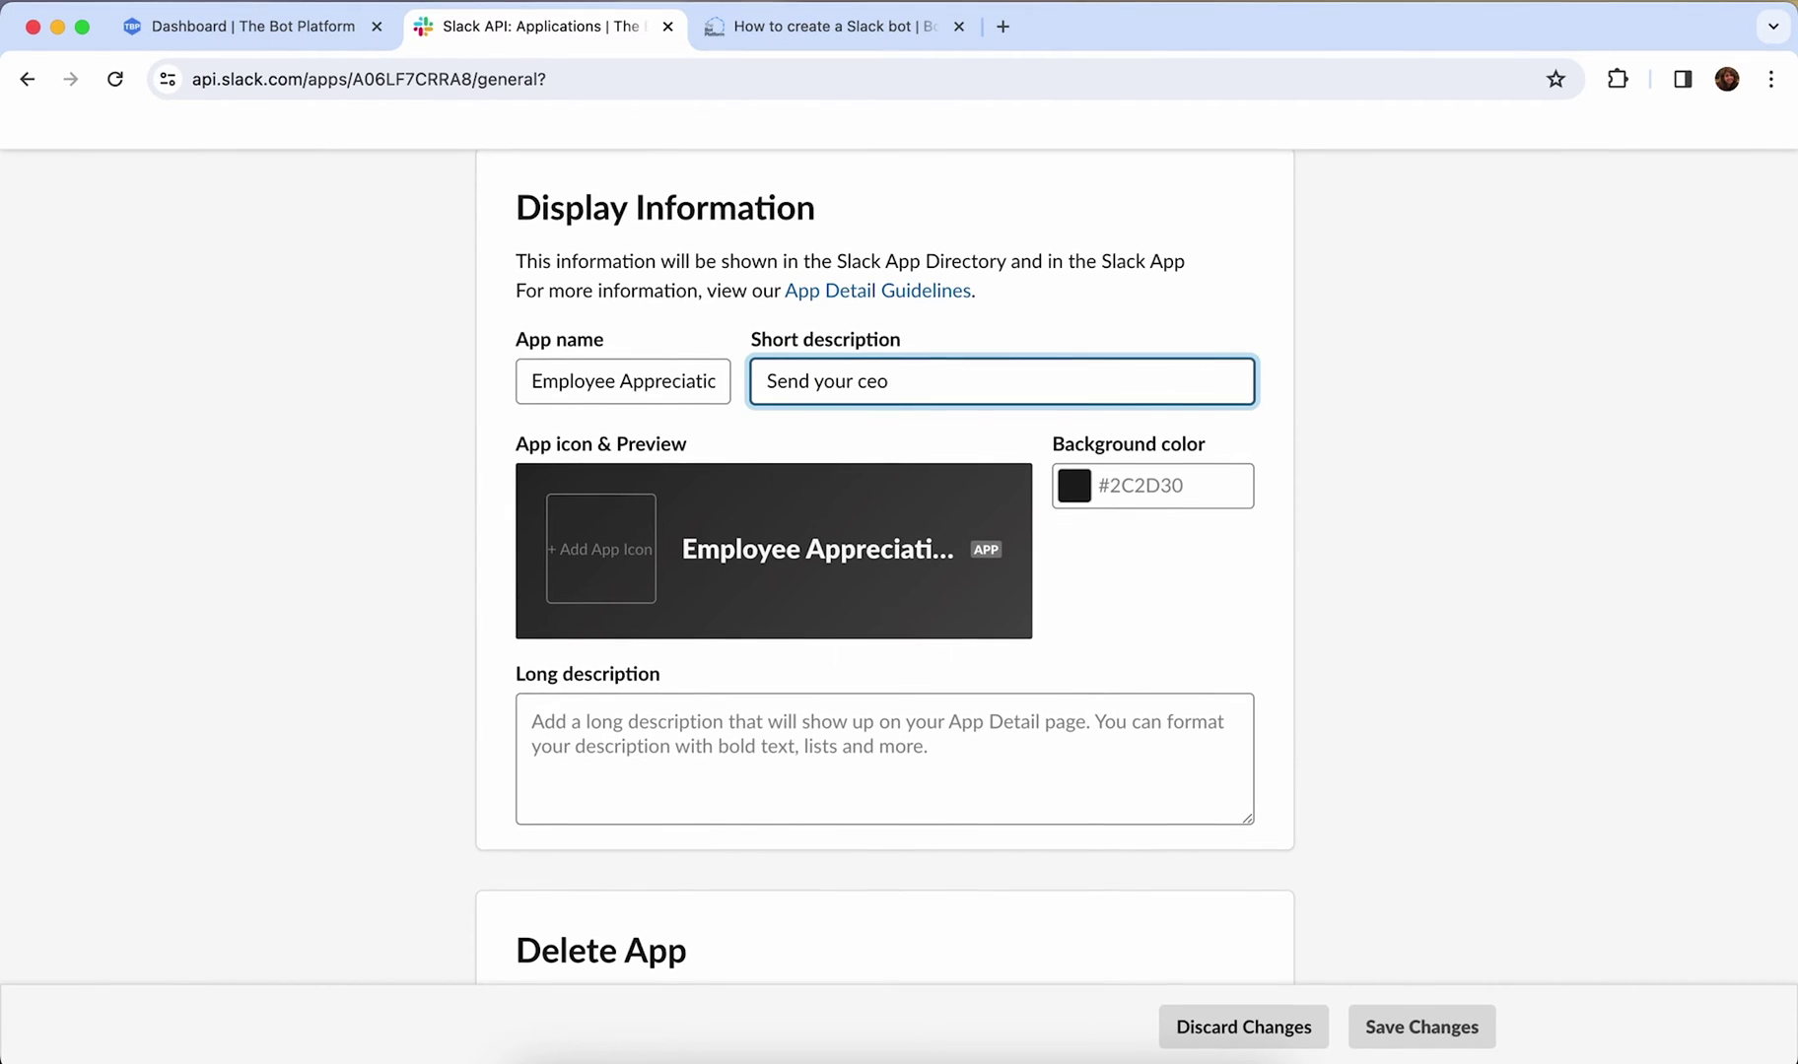
text(olleagues )
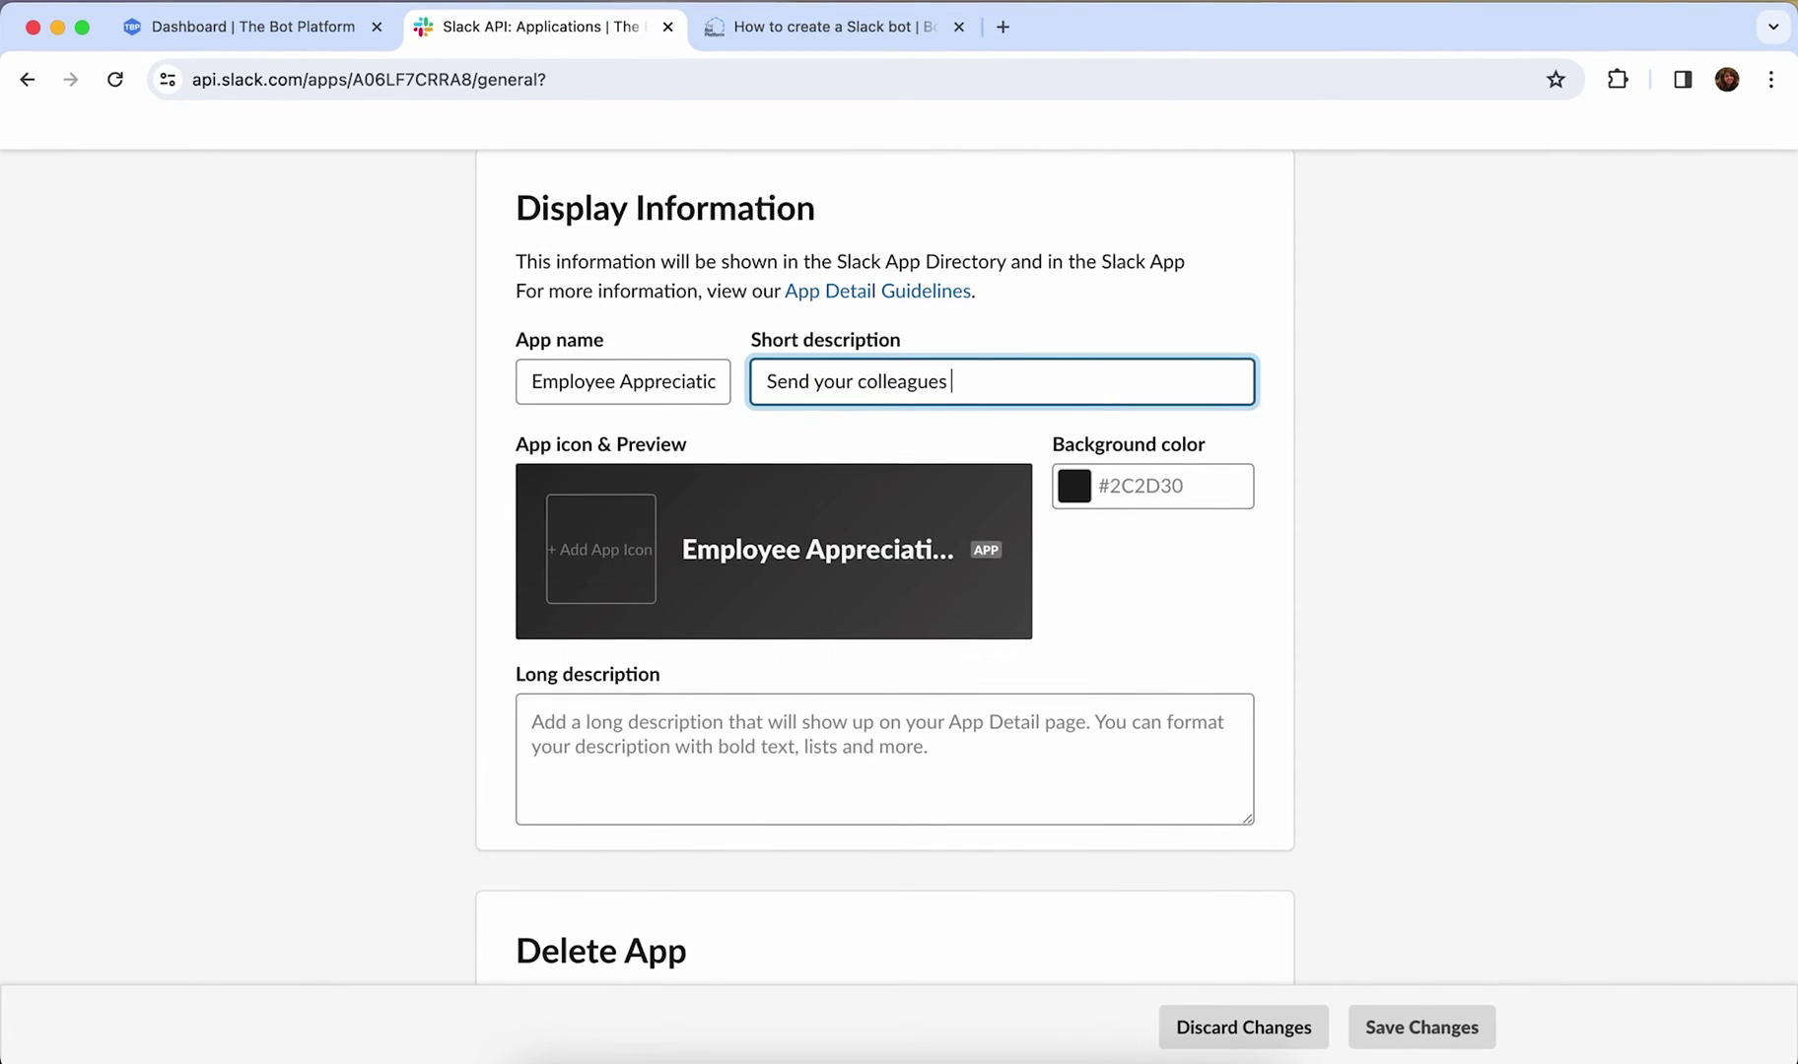
text(kudos!)
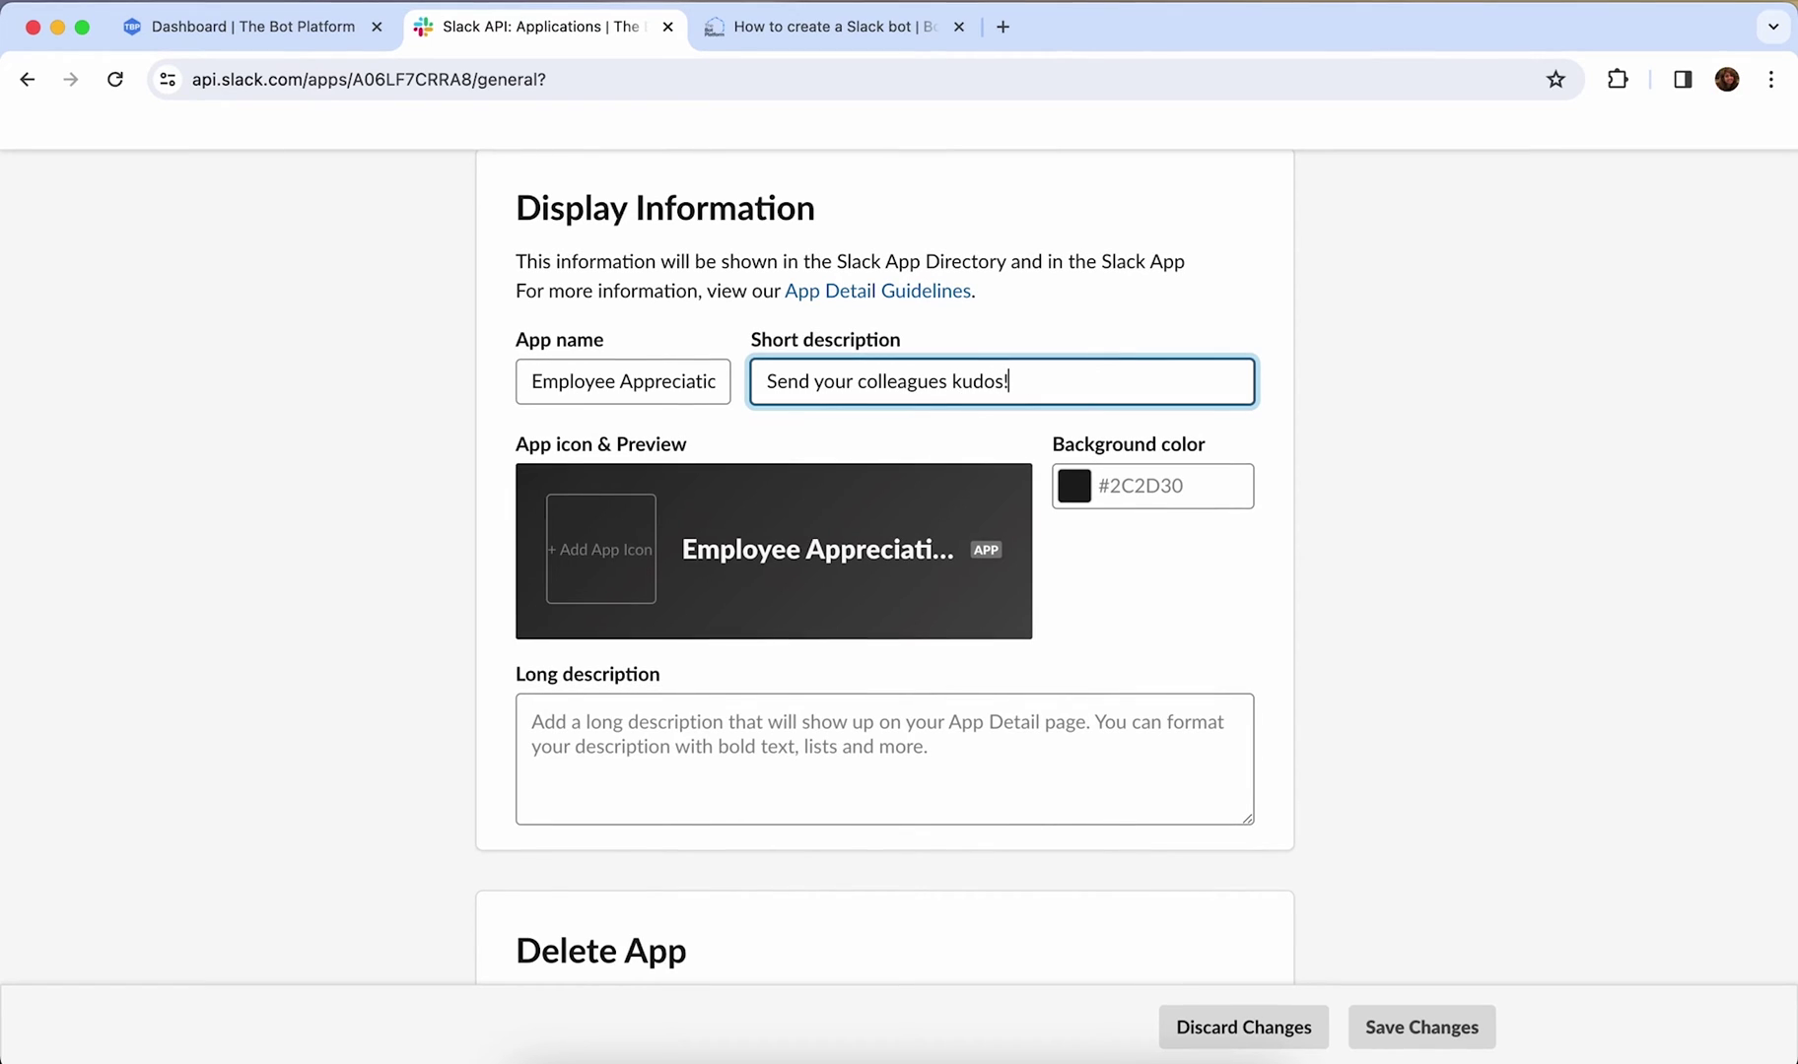
click(605, 561)
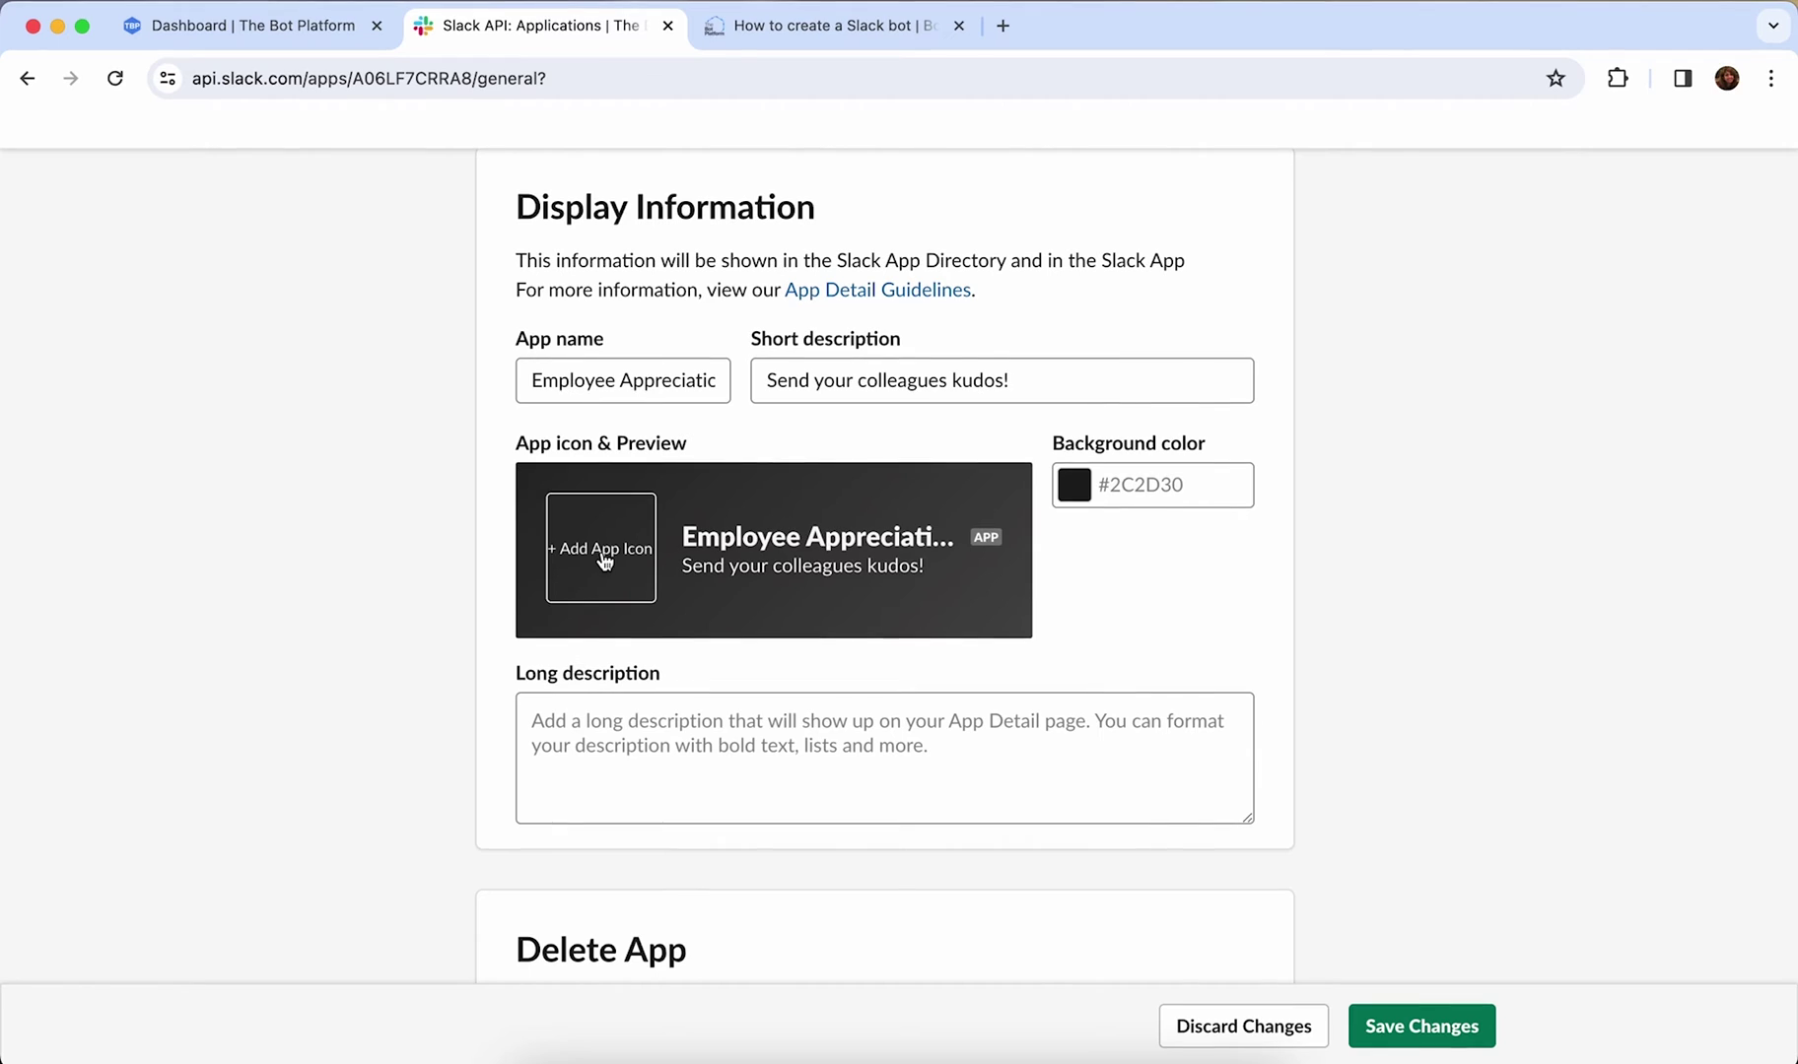
Upload Employee App.png from the Desktop as the app icon
click(601, 551)
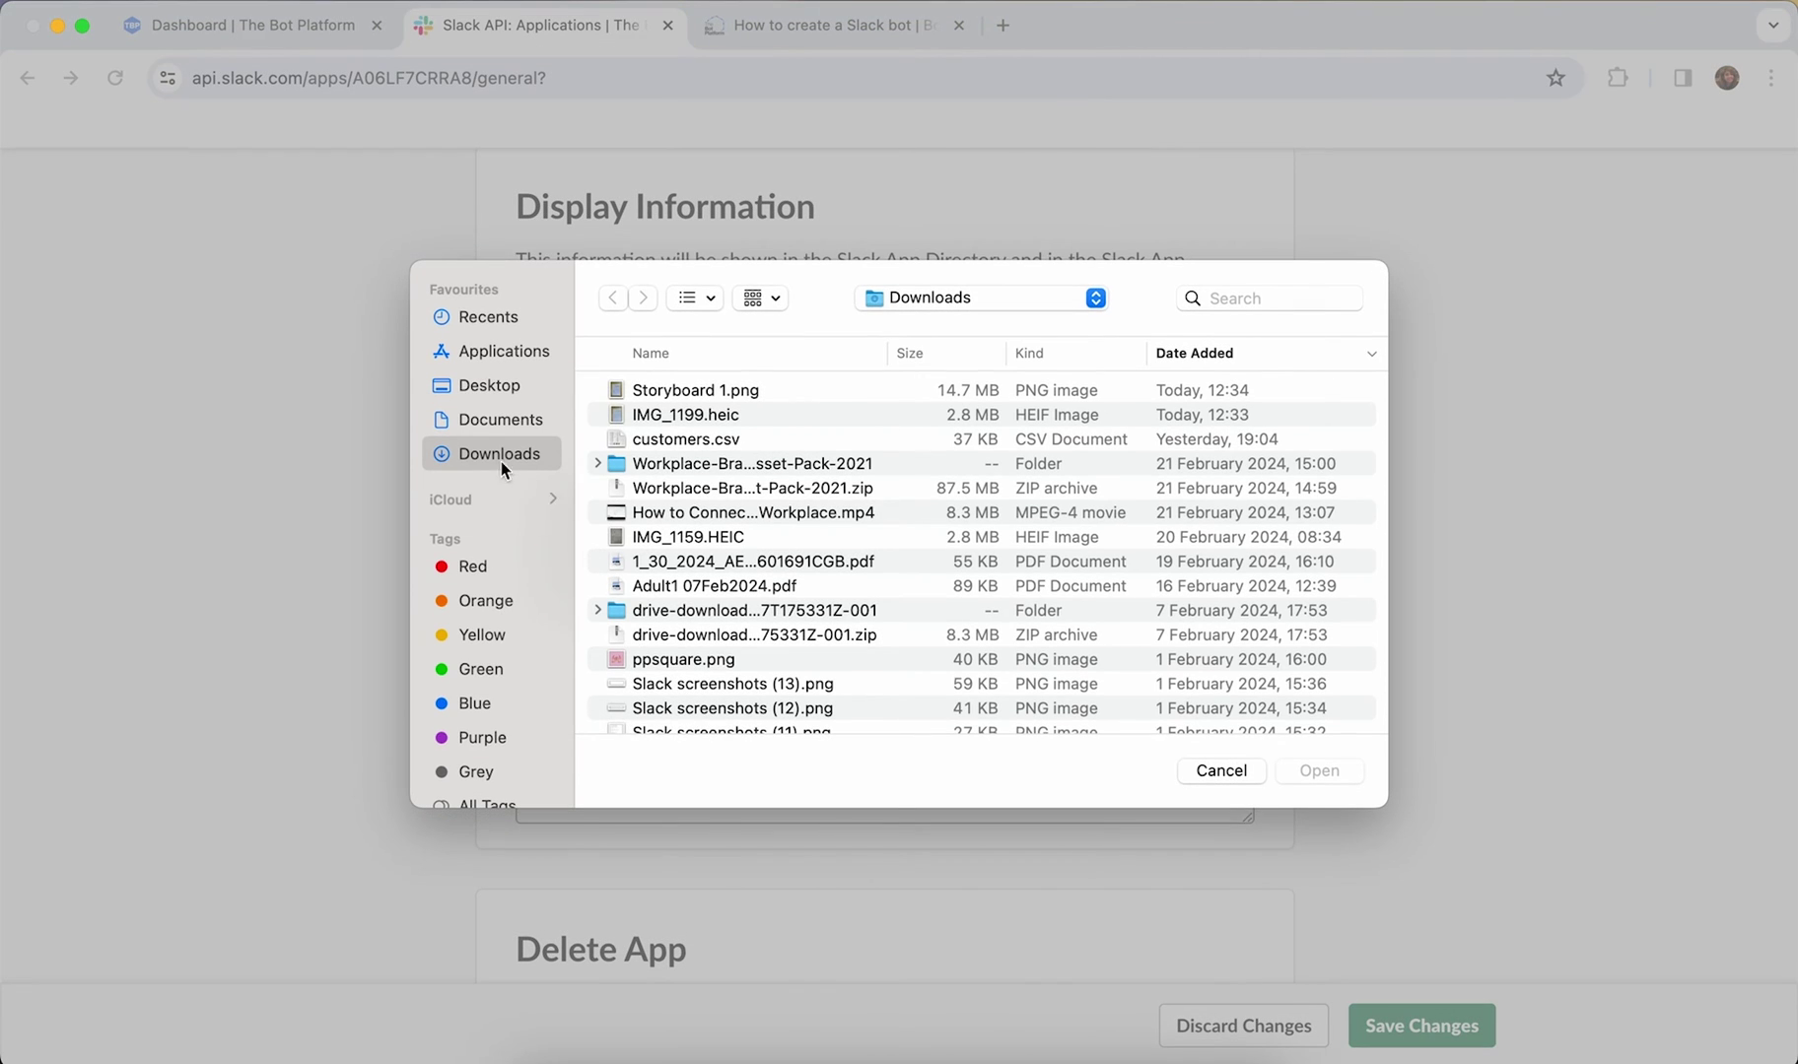
click(479, 382)
click(753, 386)
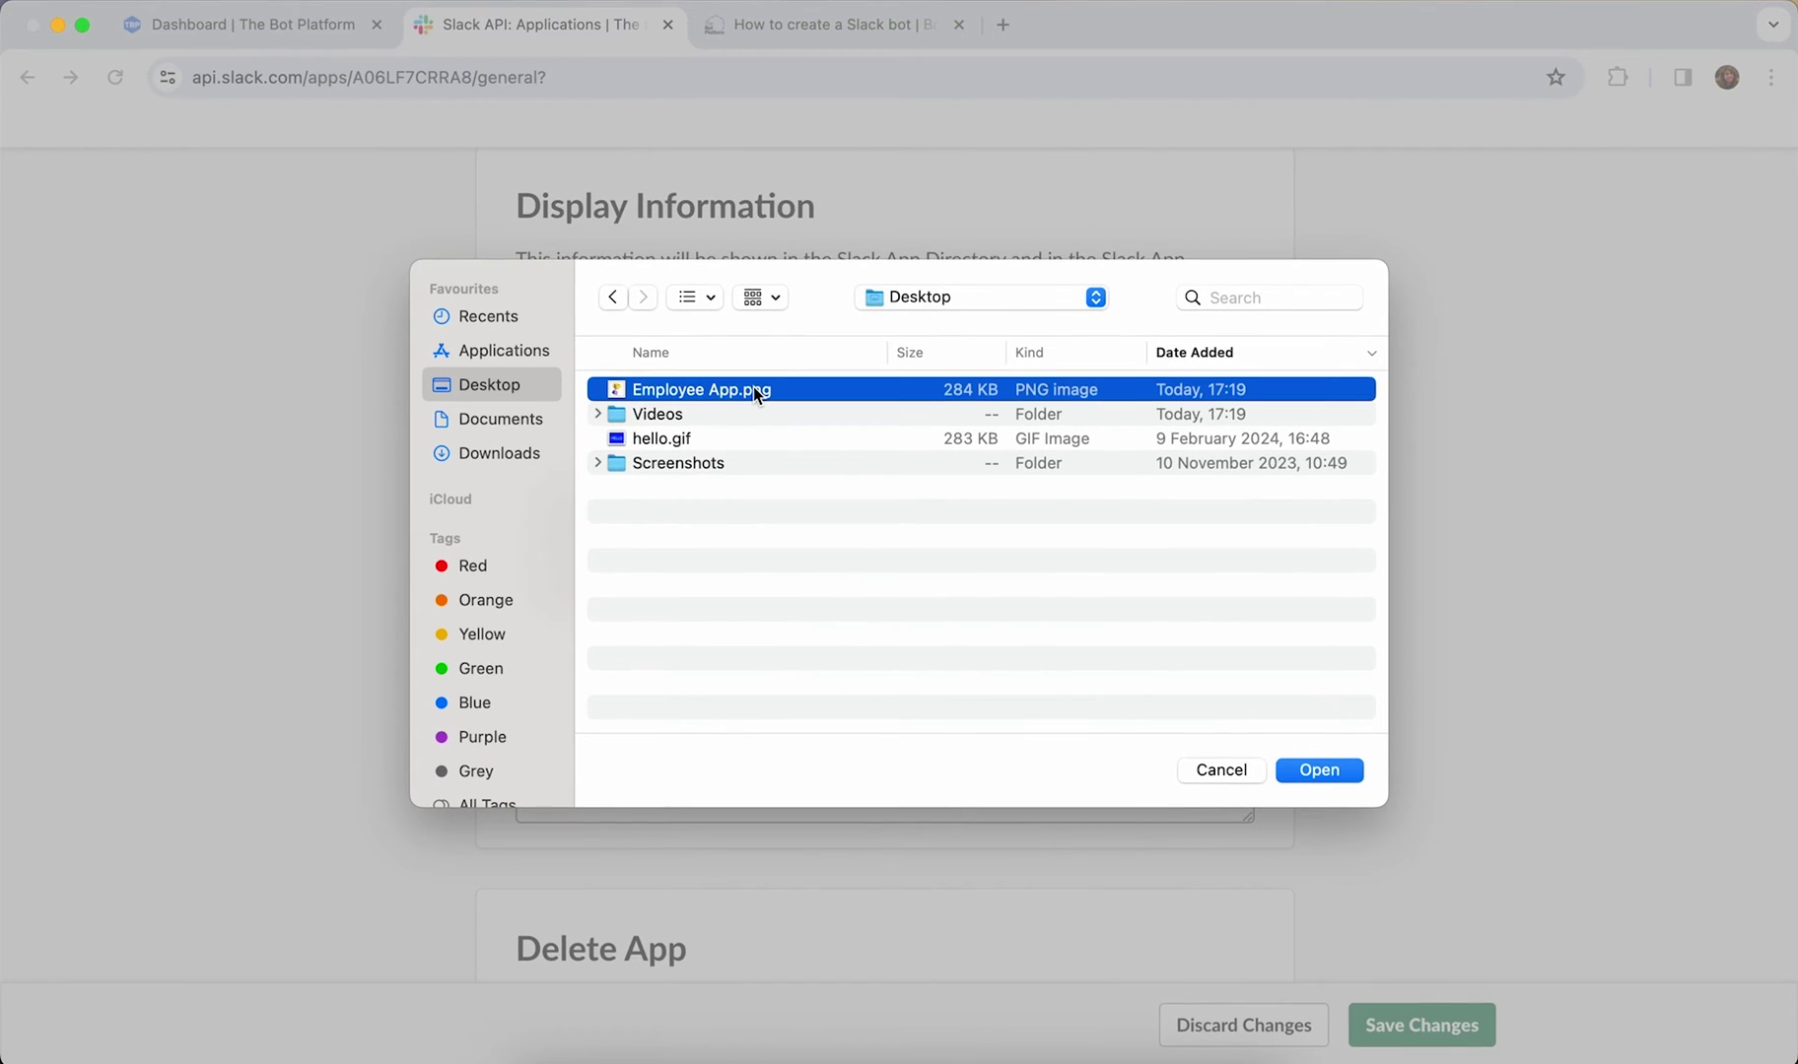
click(1319, 779)
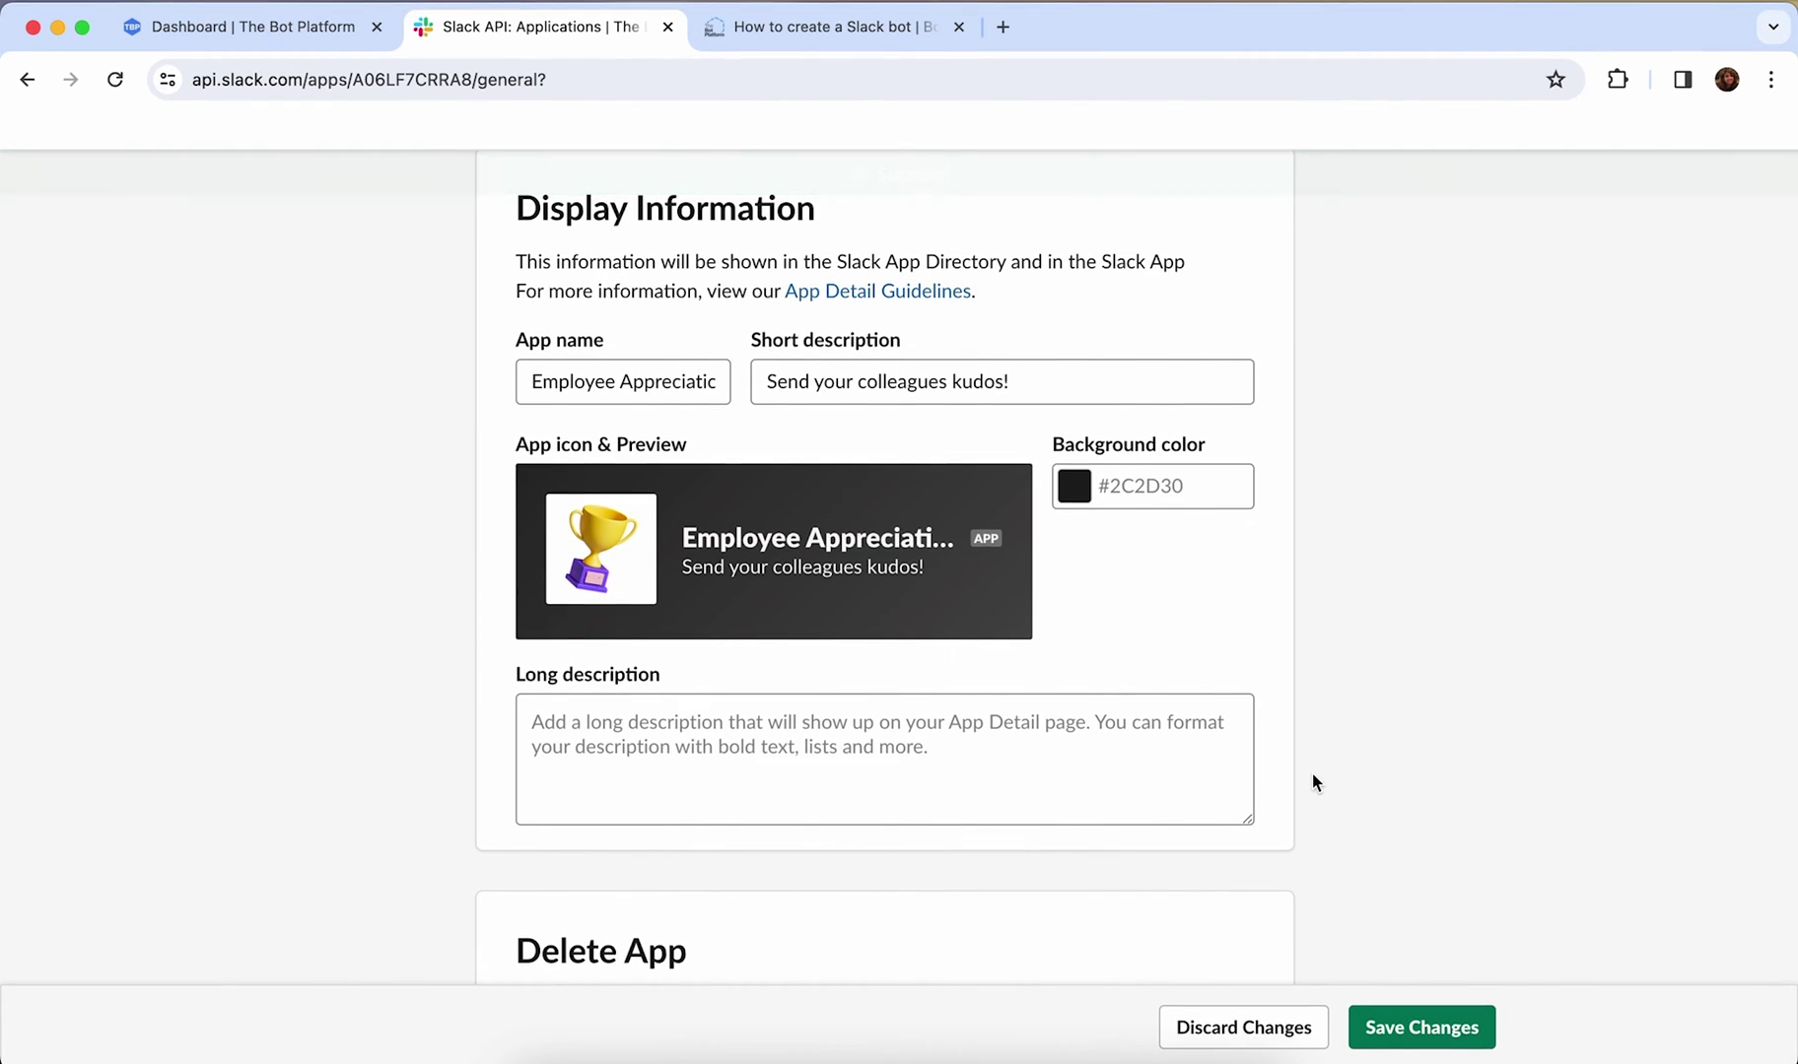
Set the background color to black #000000 and save the display information
click(1191, 489)
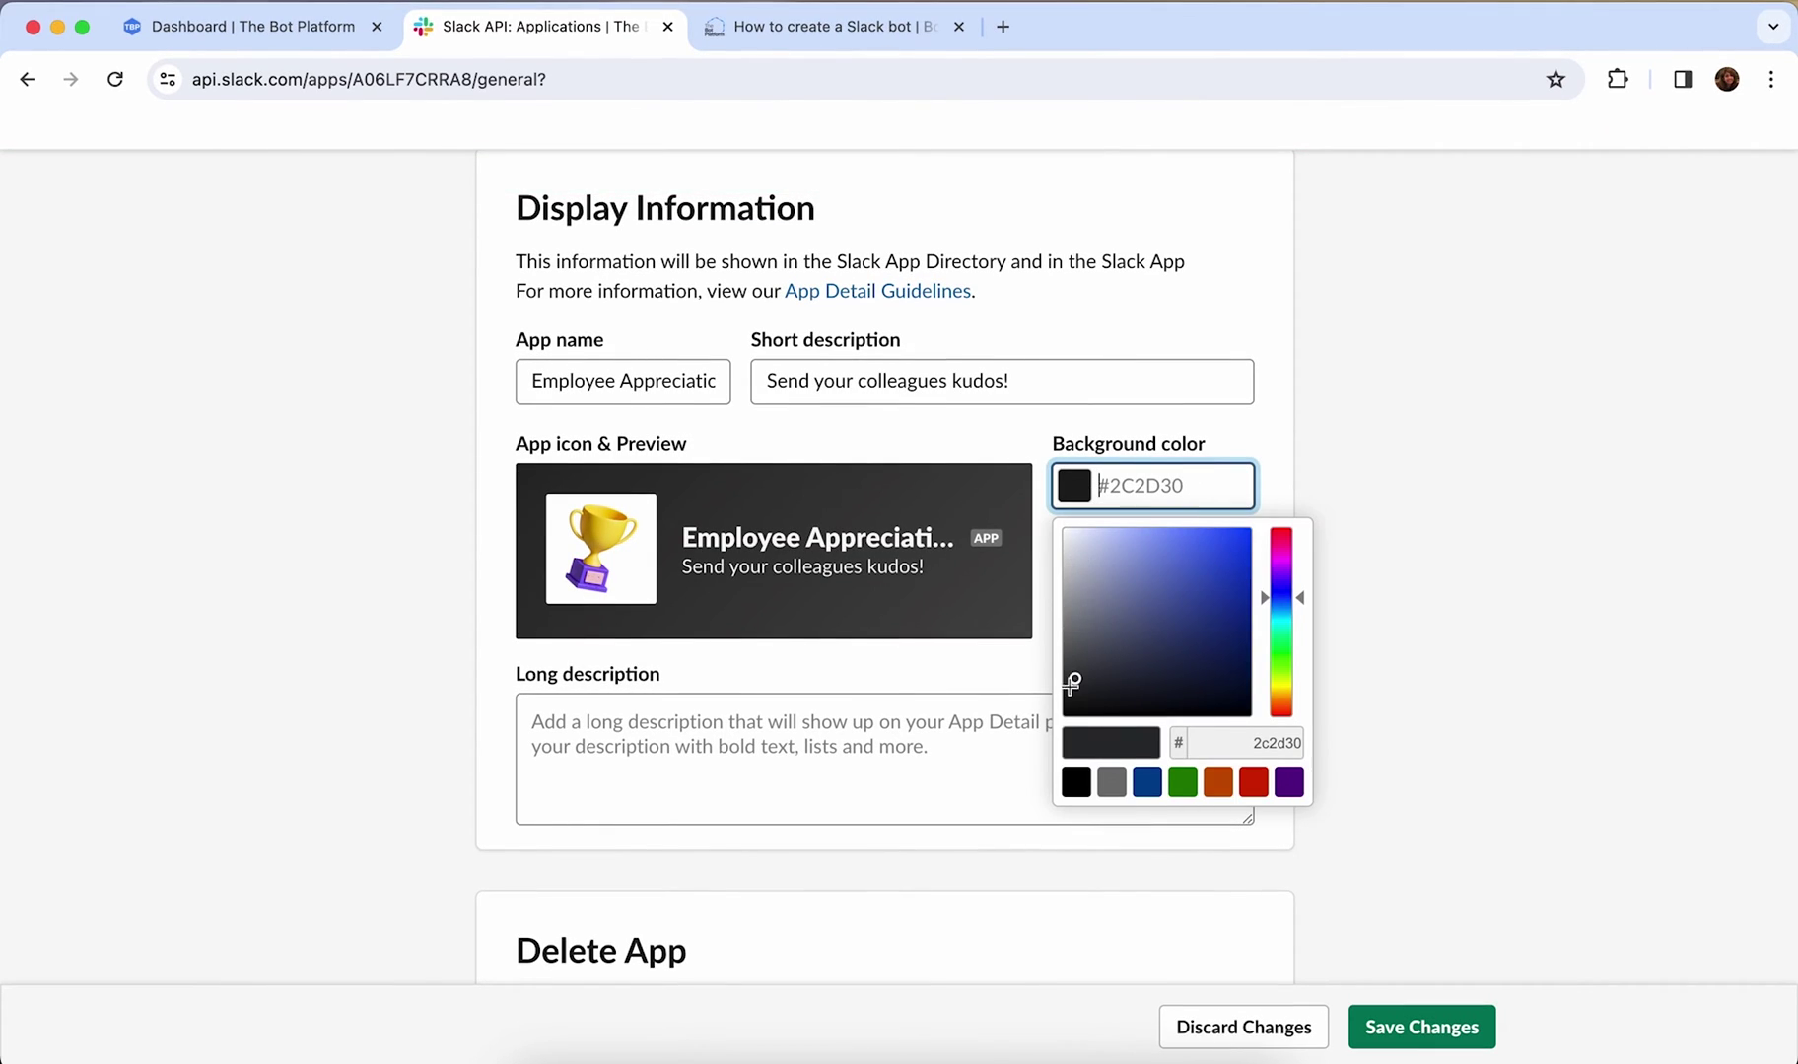
click(1074, 685)
drag(1075, 685, 1063, 716)
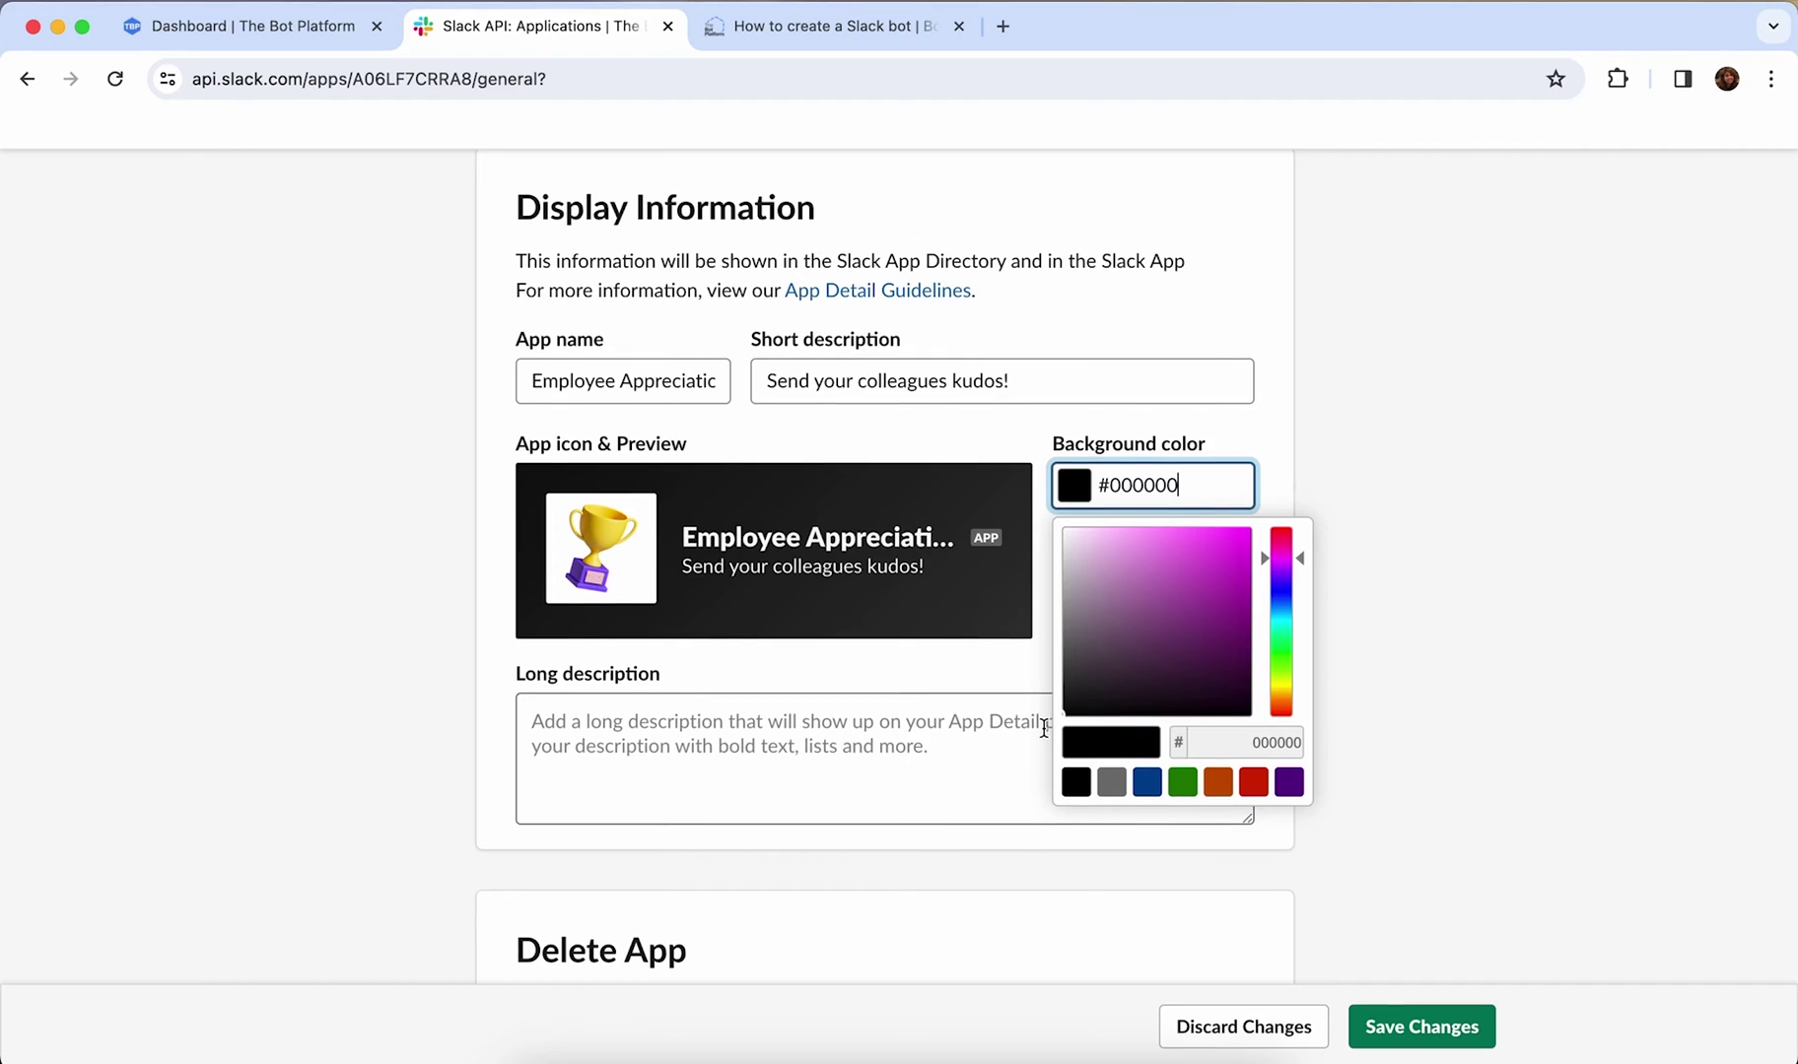
click(1362, 645)
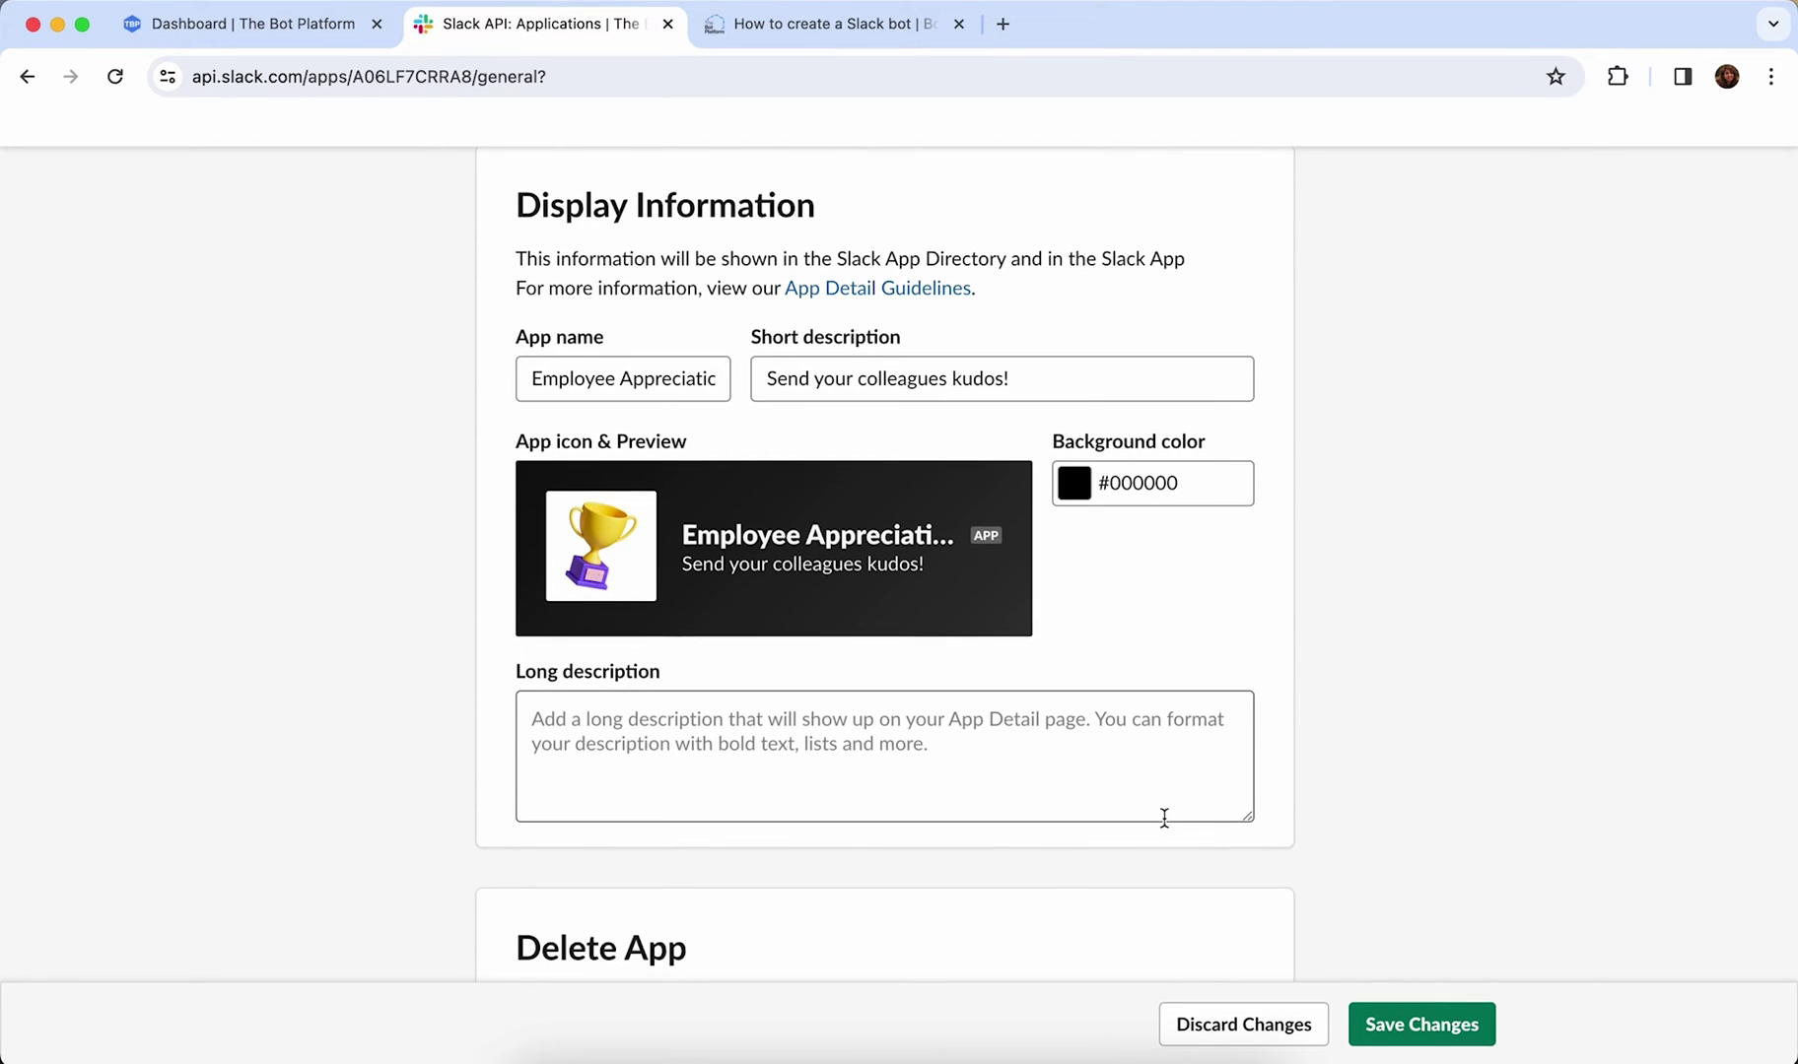
click(1382, 1025)
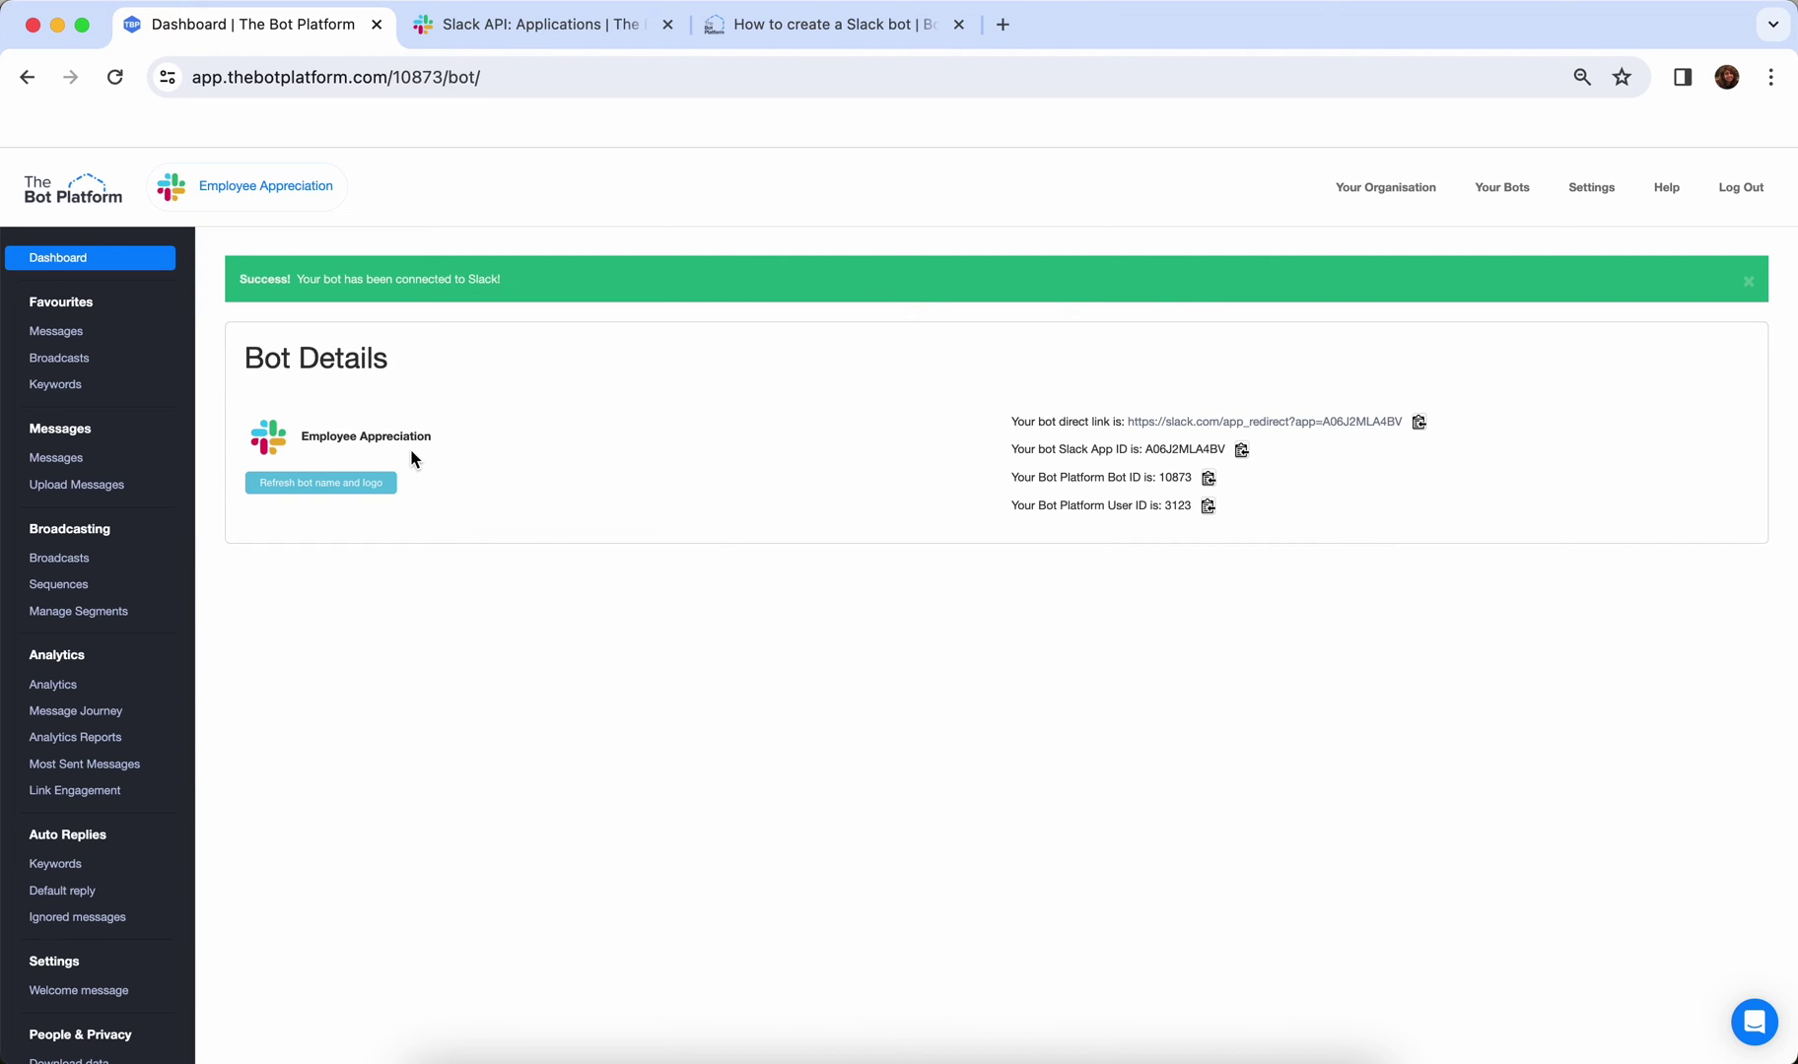
Refresh the bot's name and logo from Slack on the Dashboard
click(380, 493)
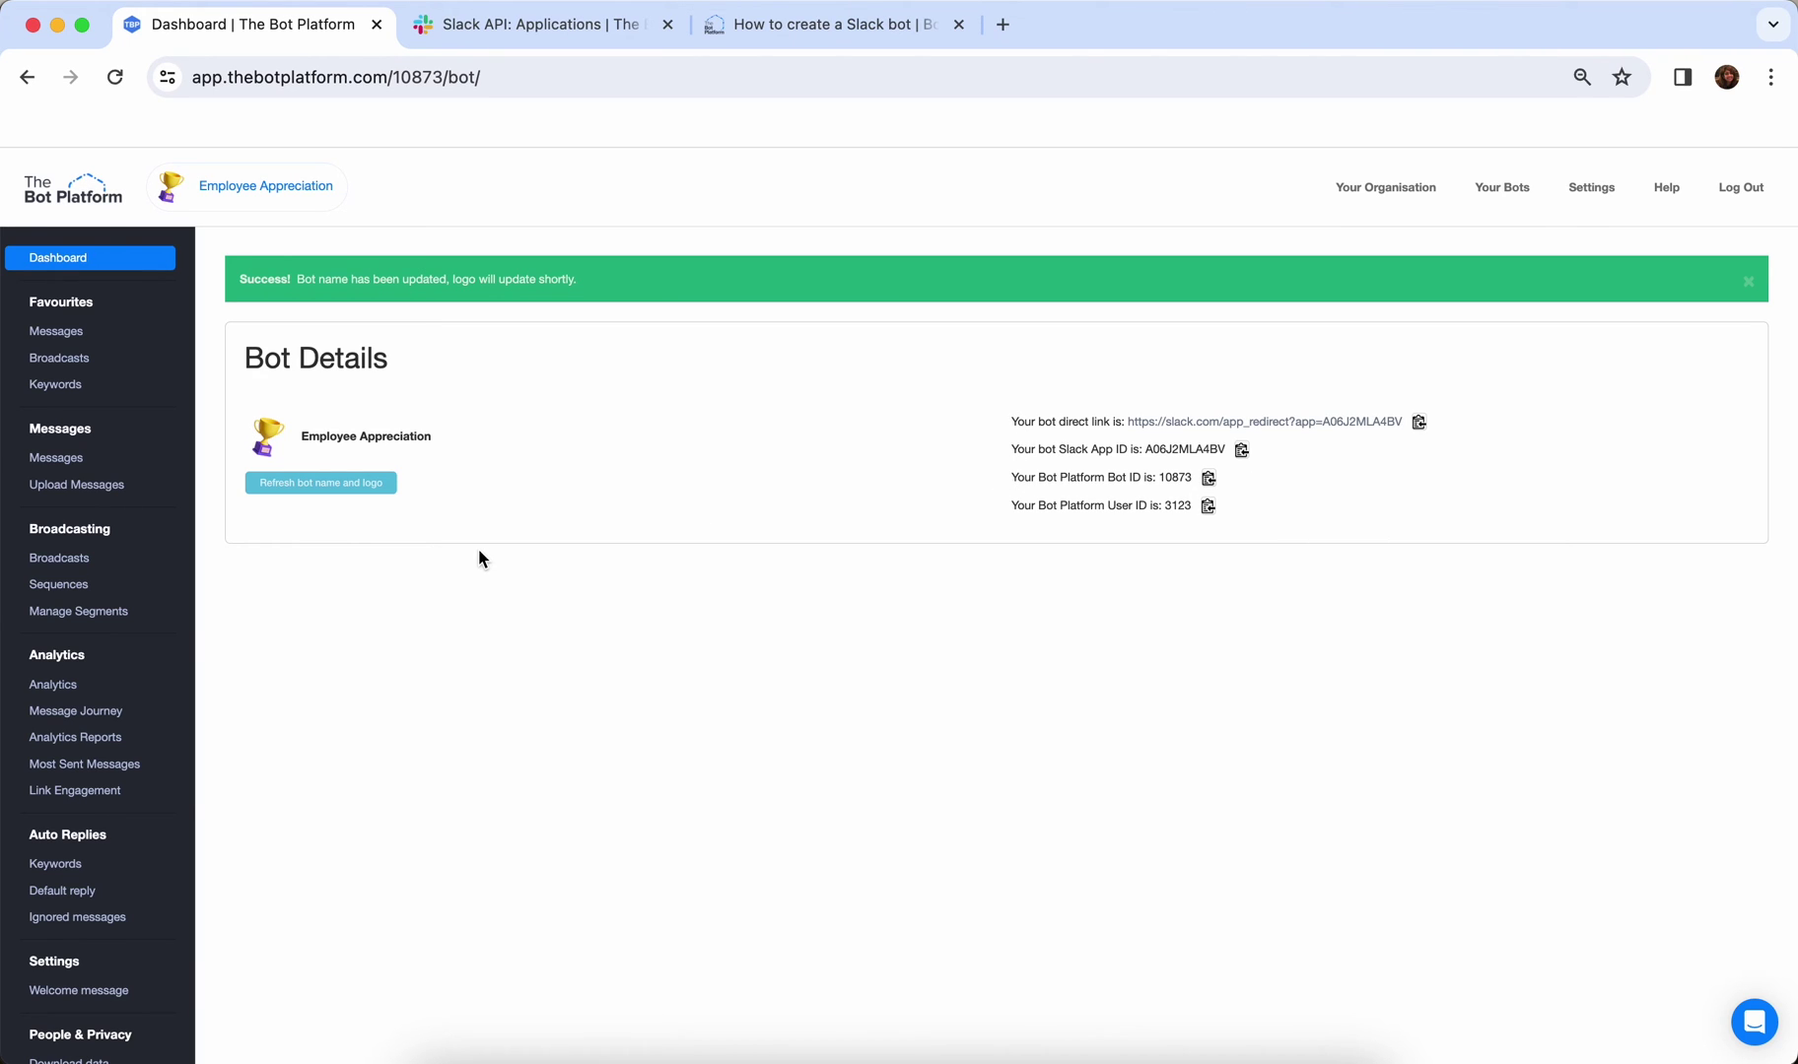
Open the bot's Messages list and scroll through it
click(63, 337)
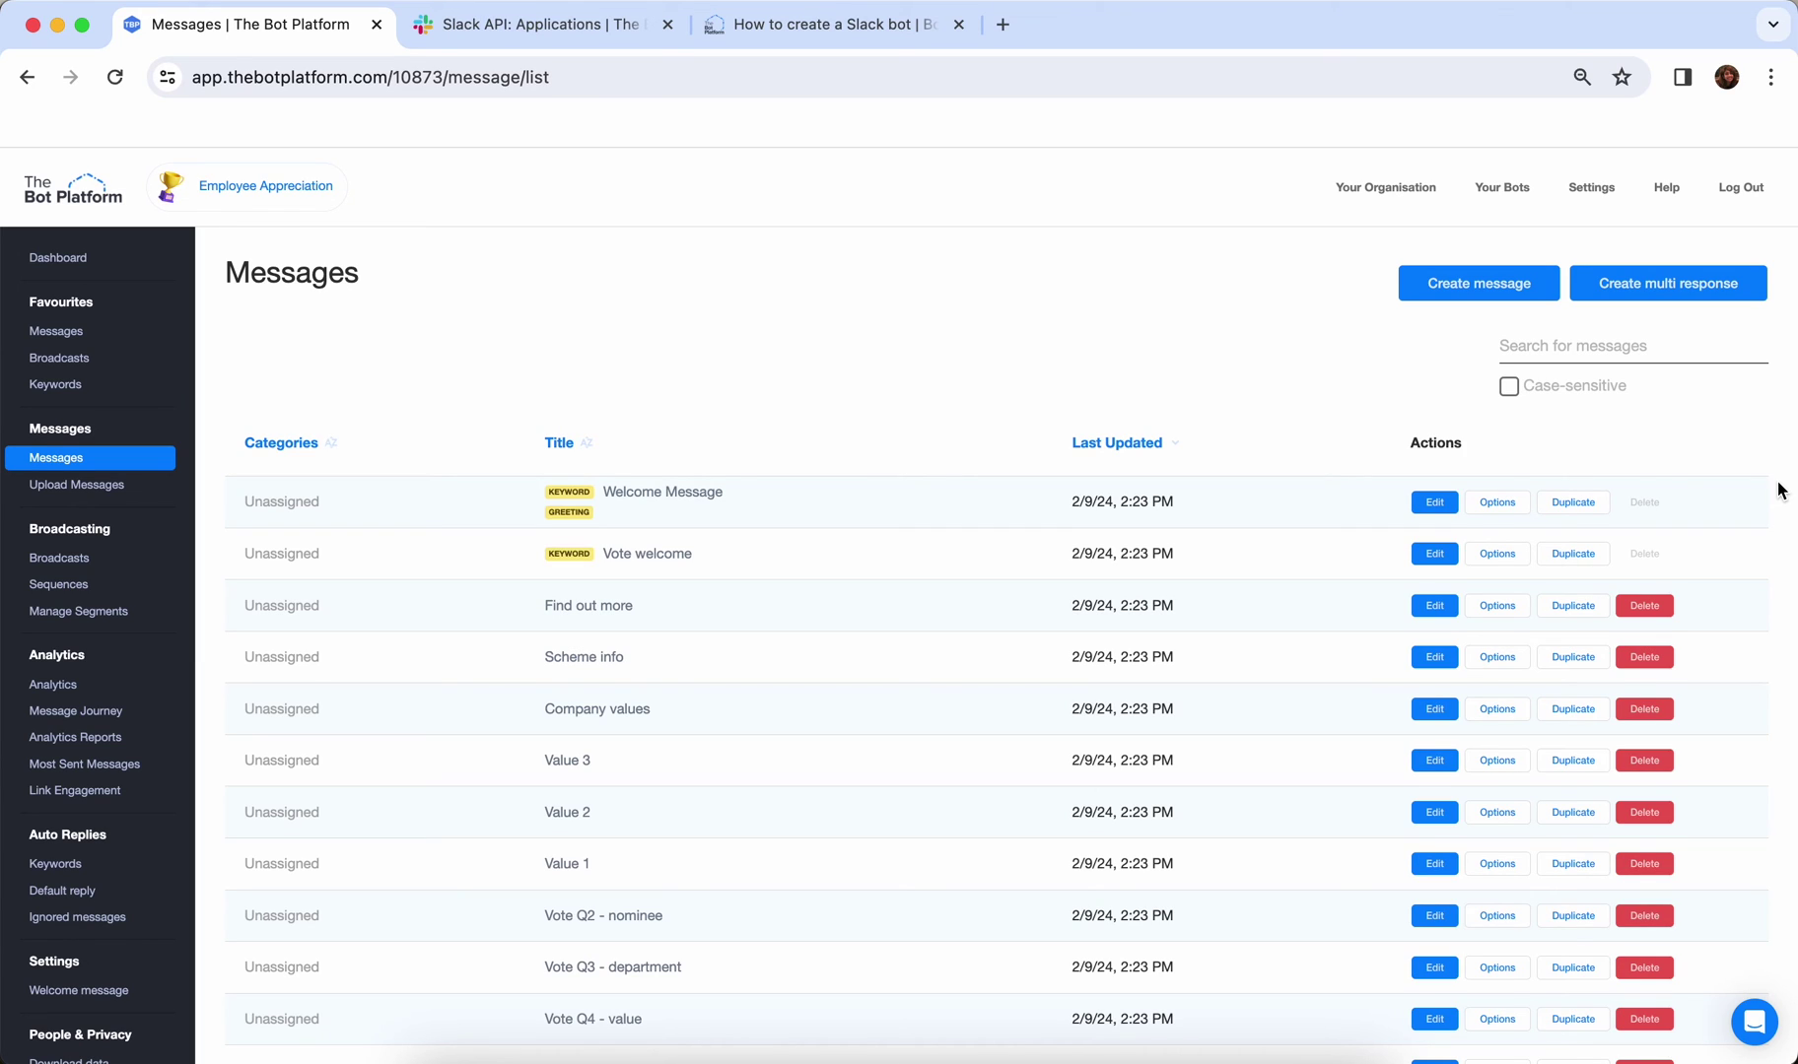
scroll(1779, 490, down, 4)
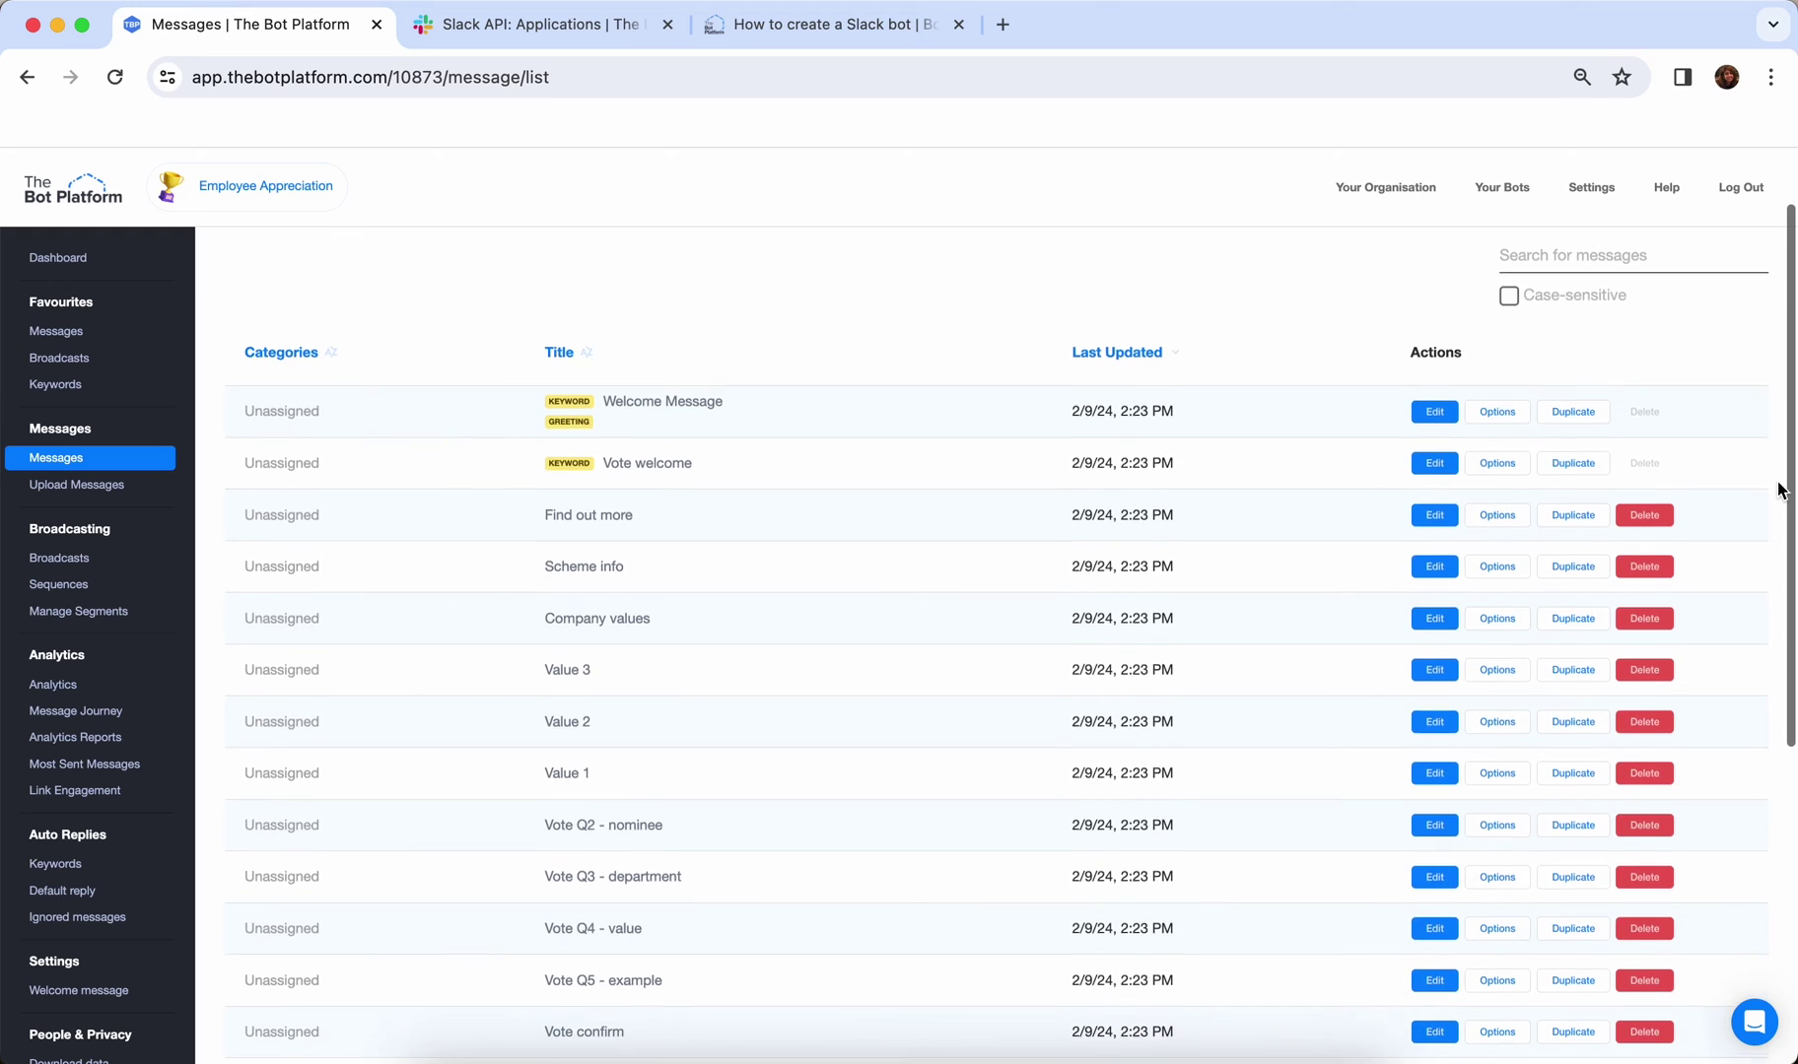
scroll(1779, 490, down, 1)
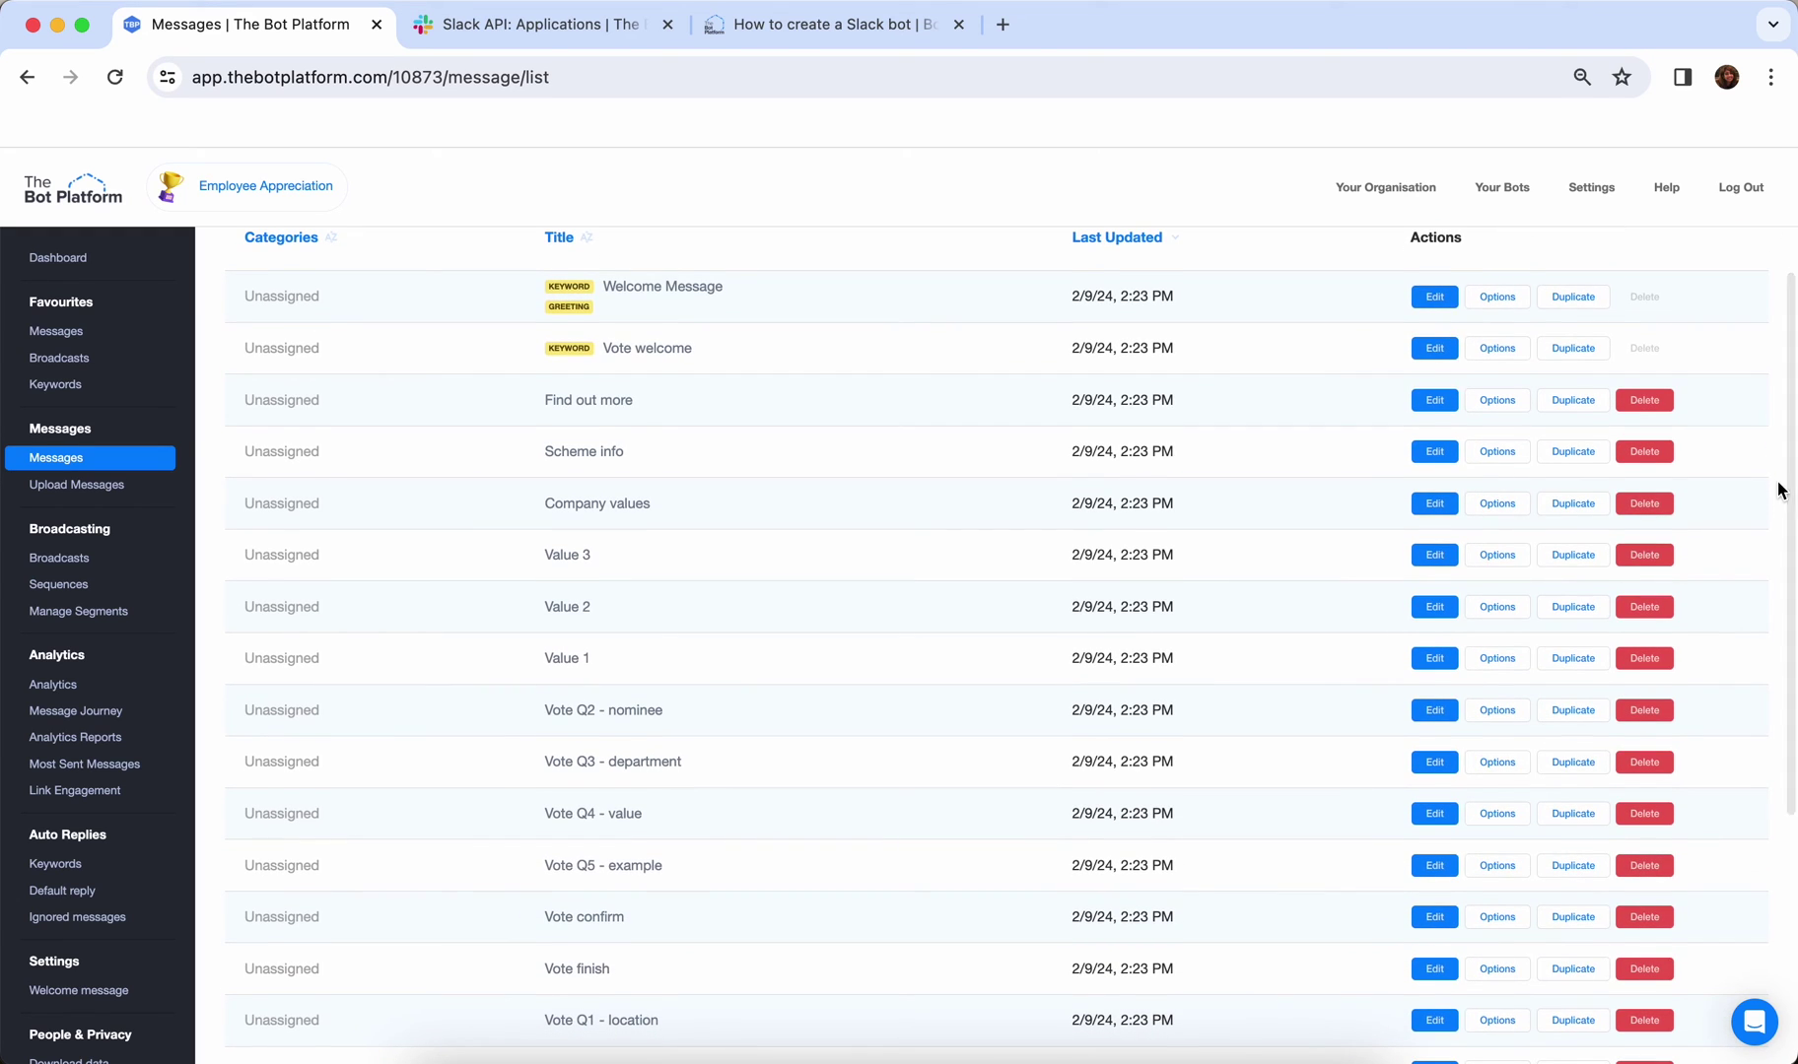
scroll(1779, 490, down, 1)
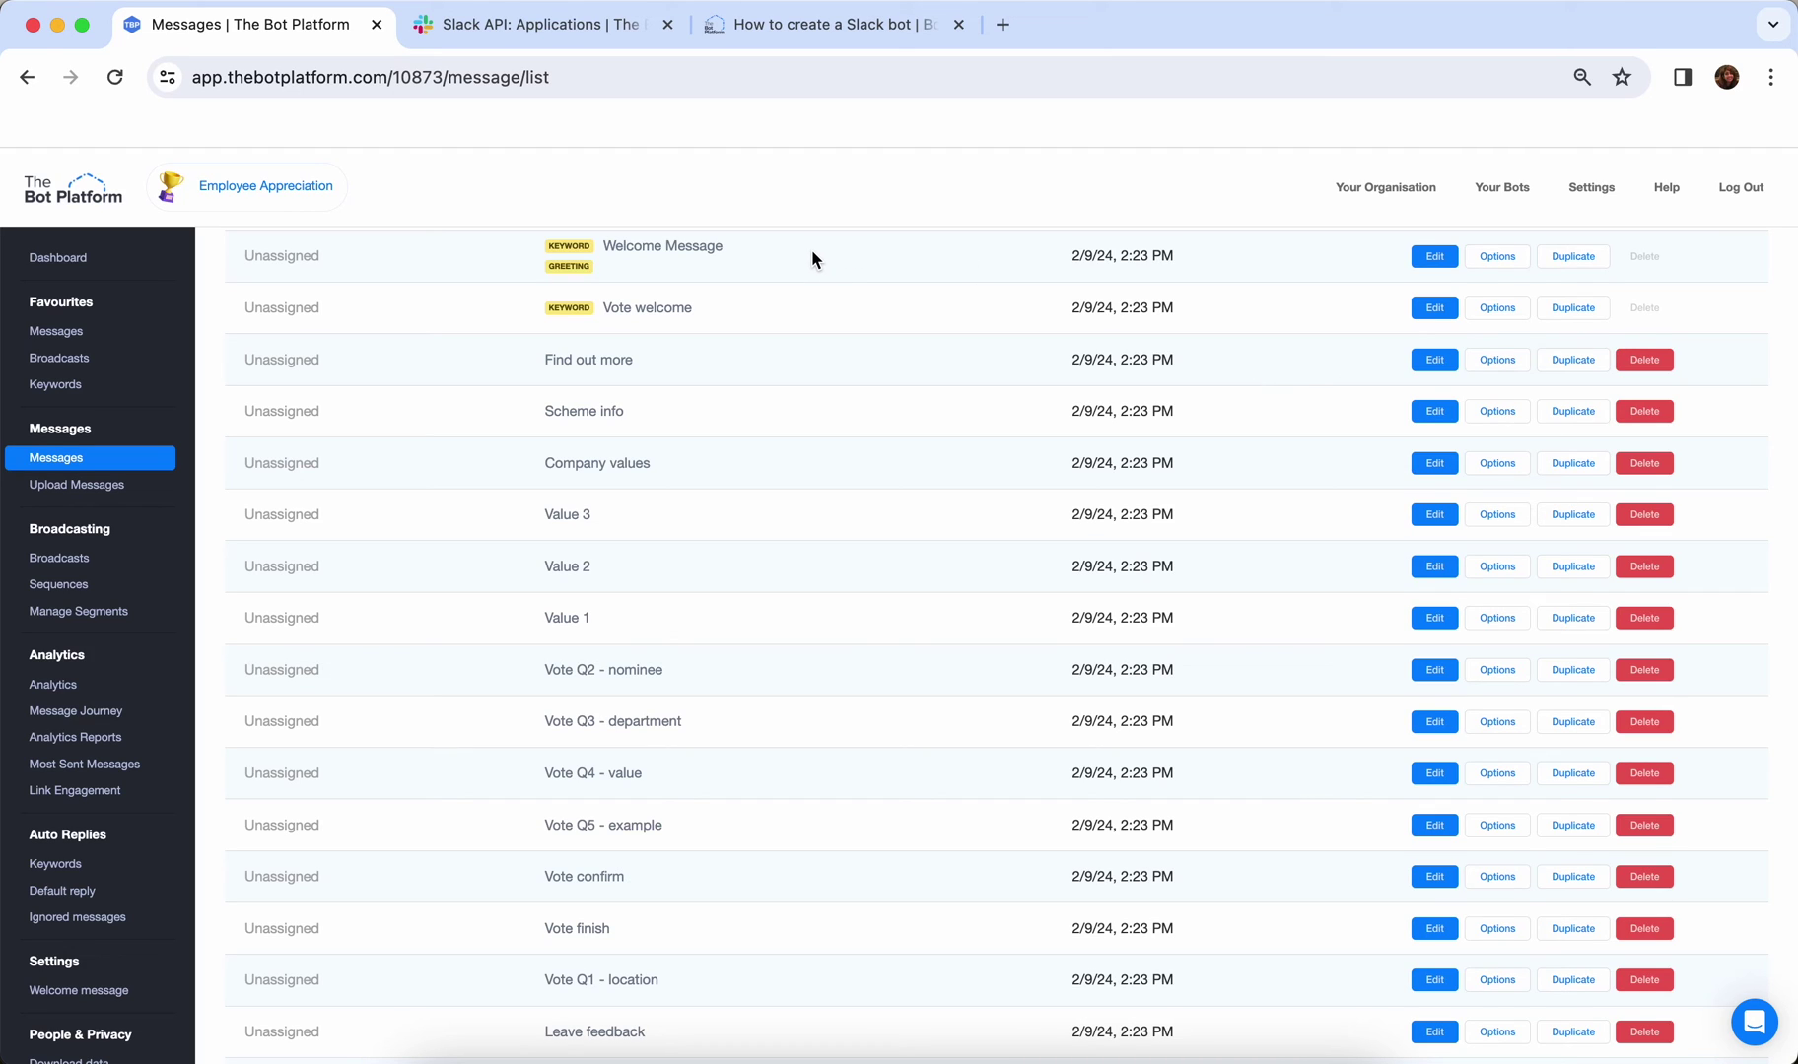
Review the Welcome Message content, then leave without saving back to Messages
click(712, 254)
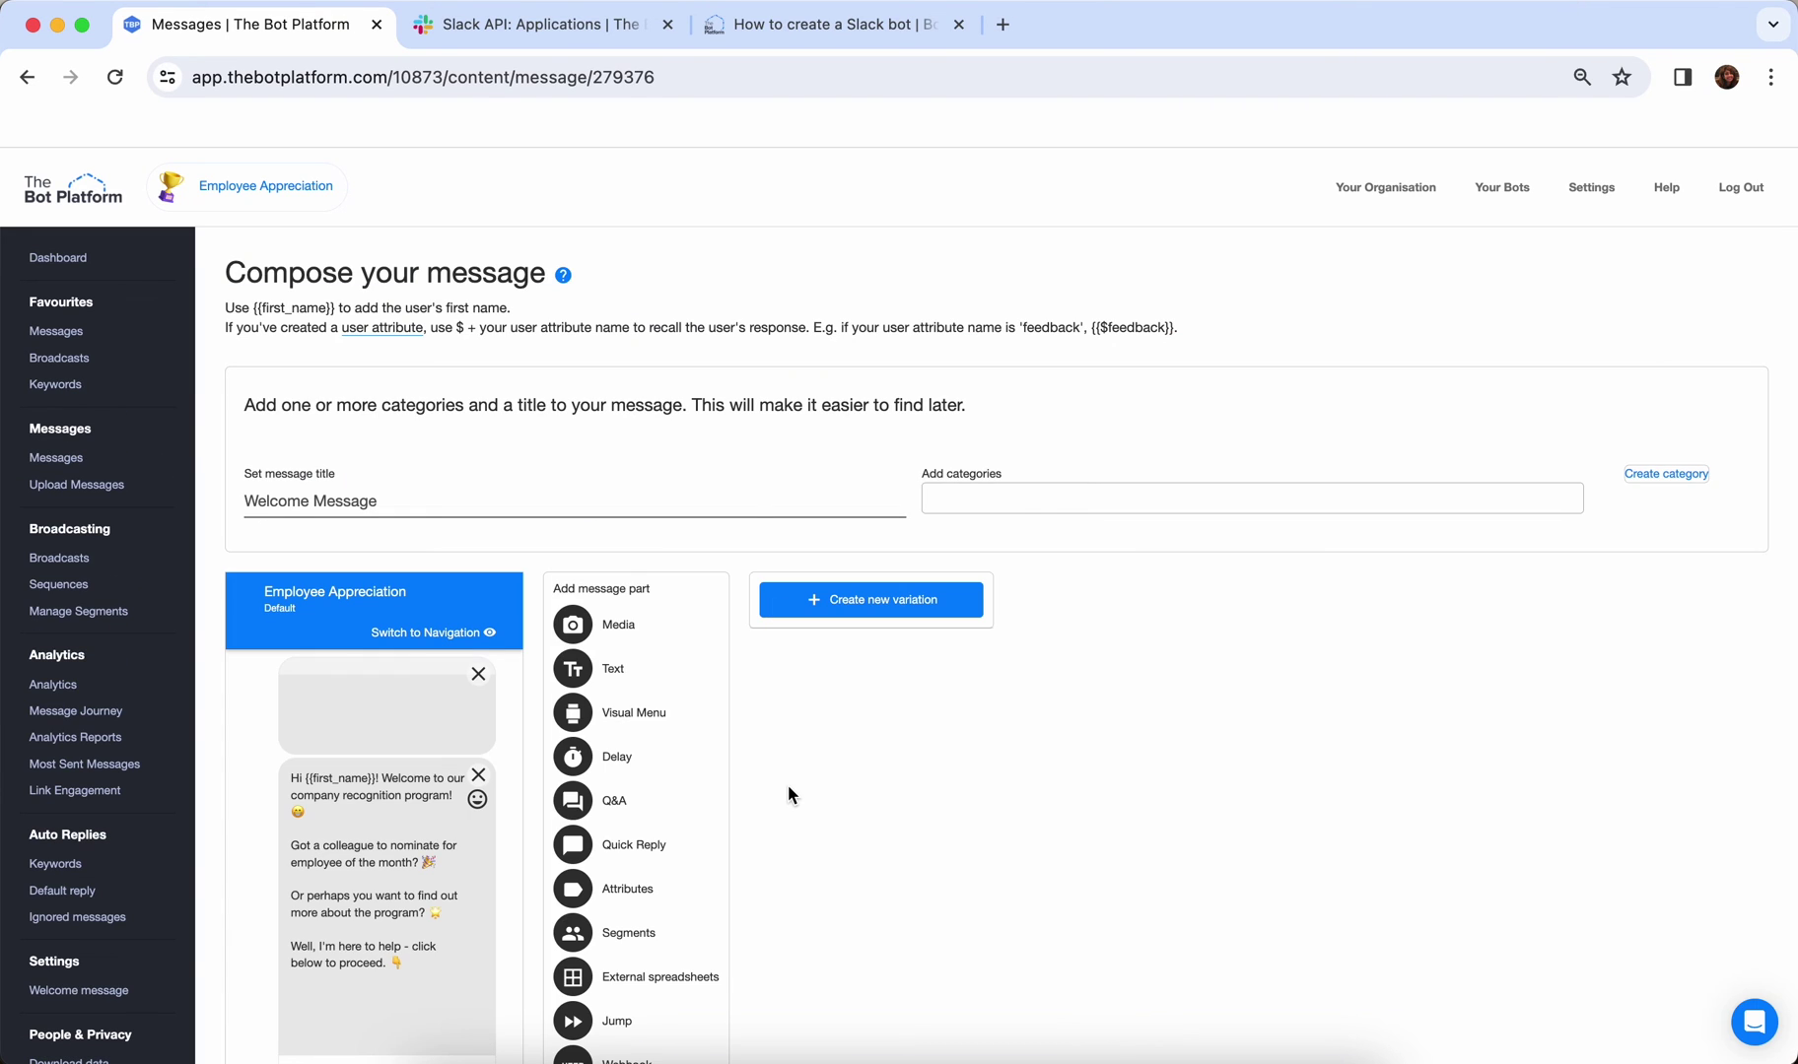
scroll(787, 785, down, 3)
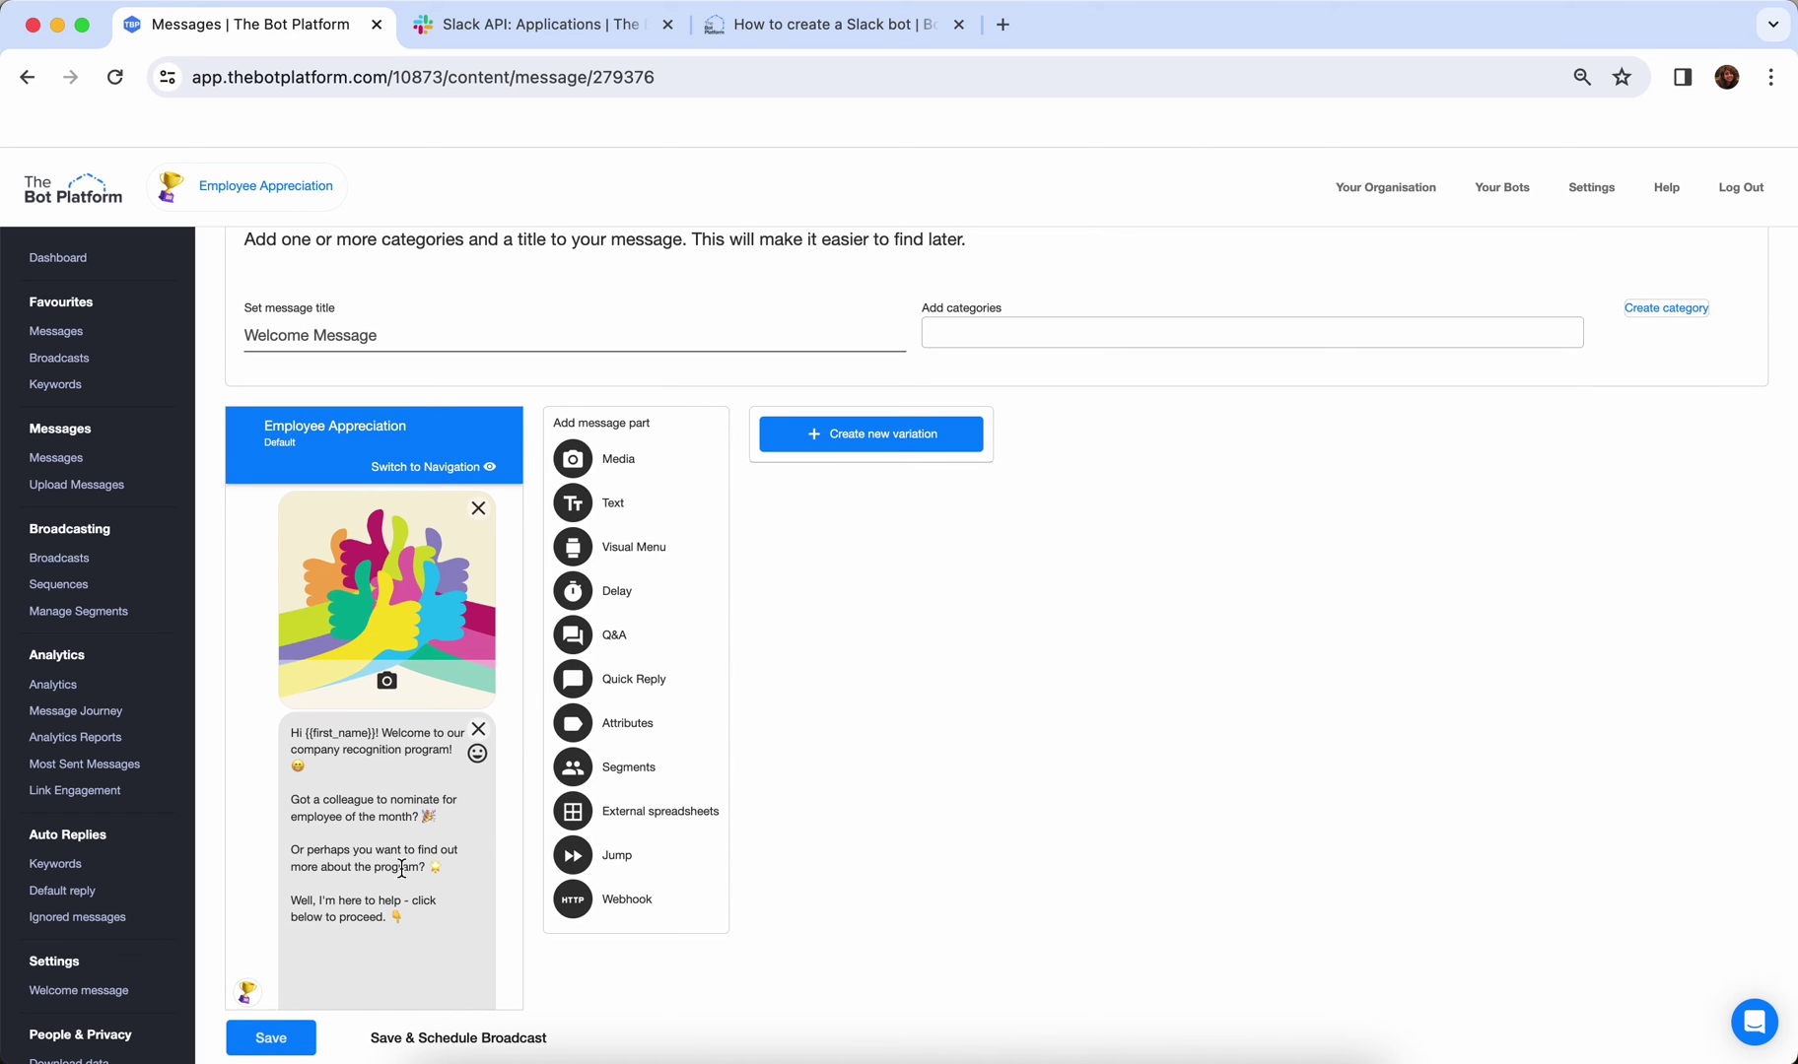
scroll(351, 914, down, 3)
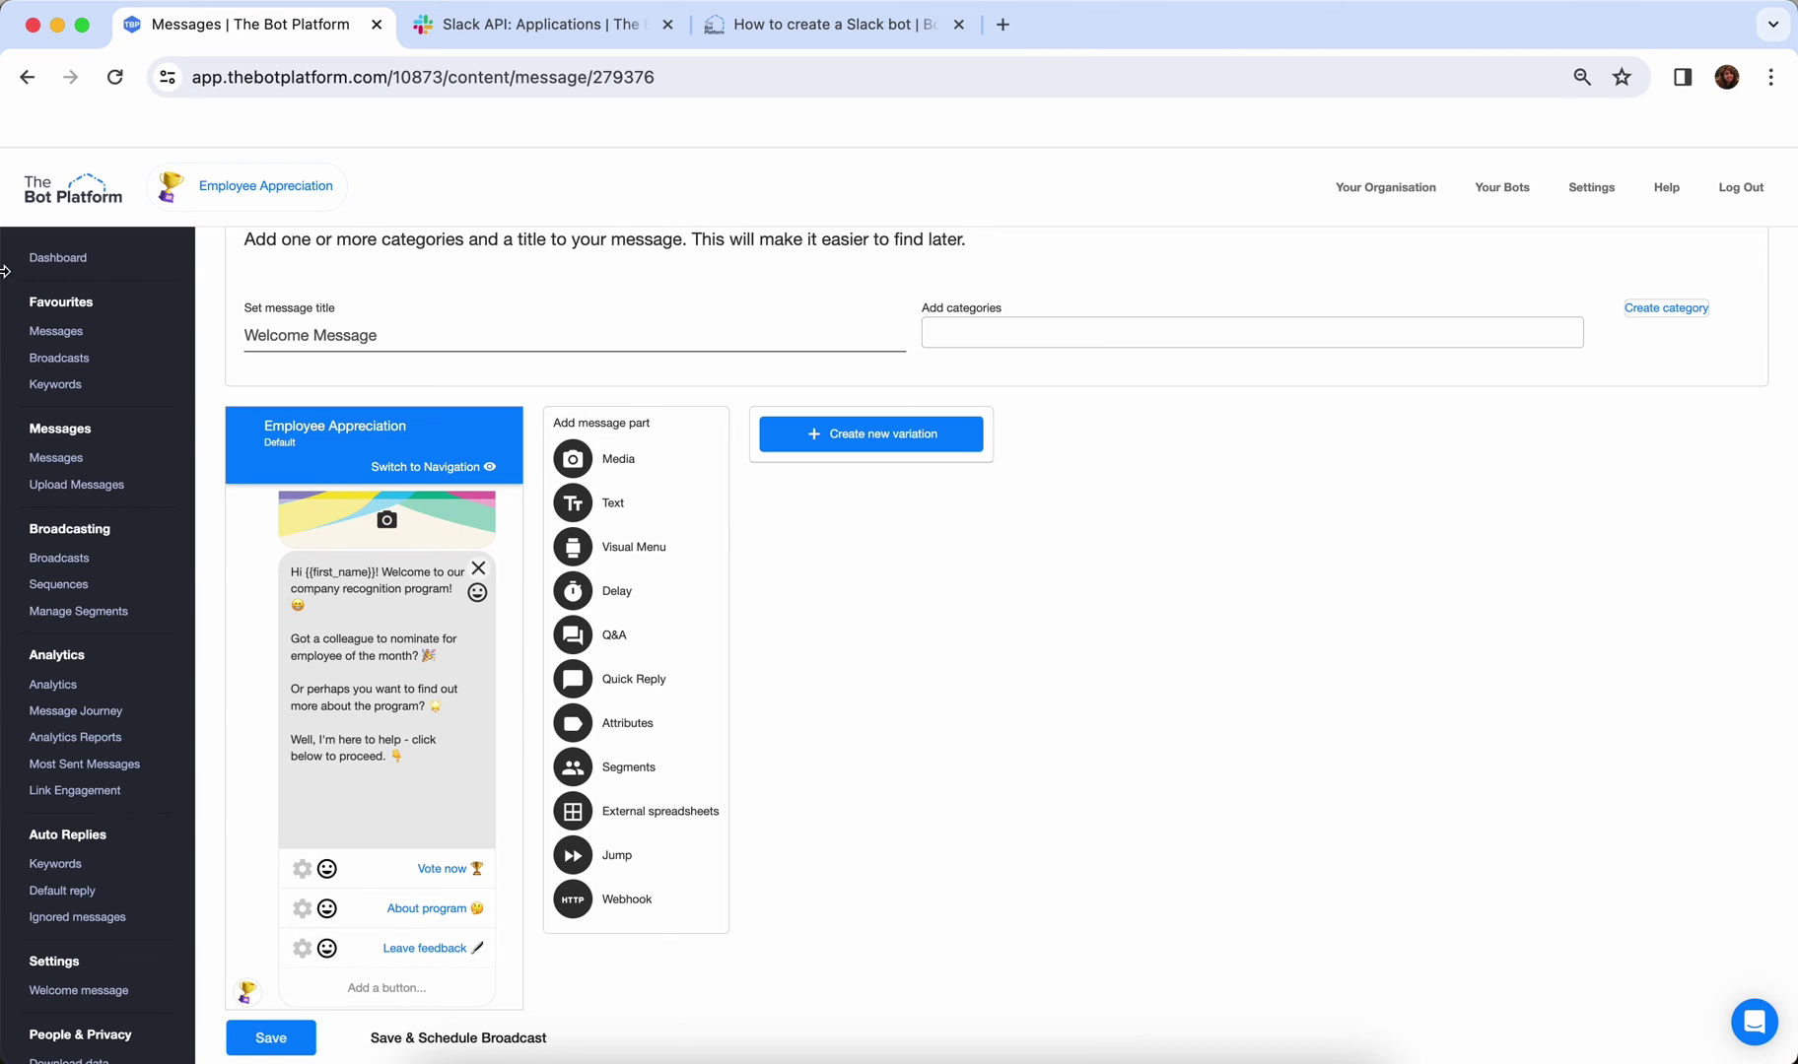
click(71, 333)
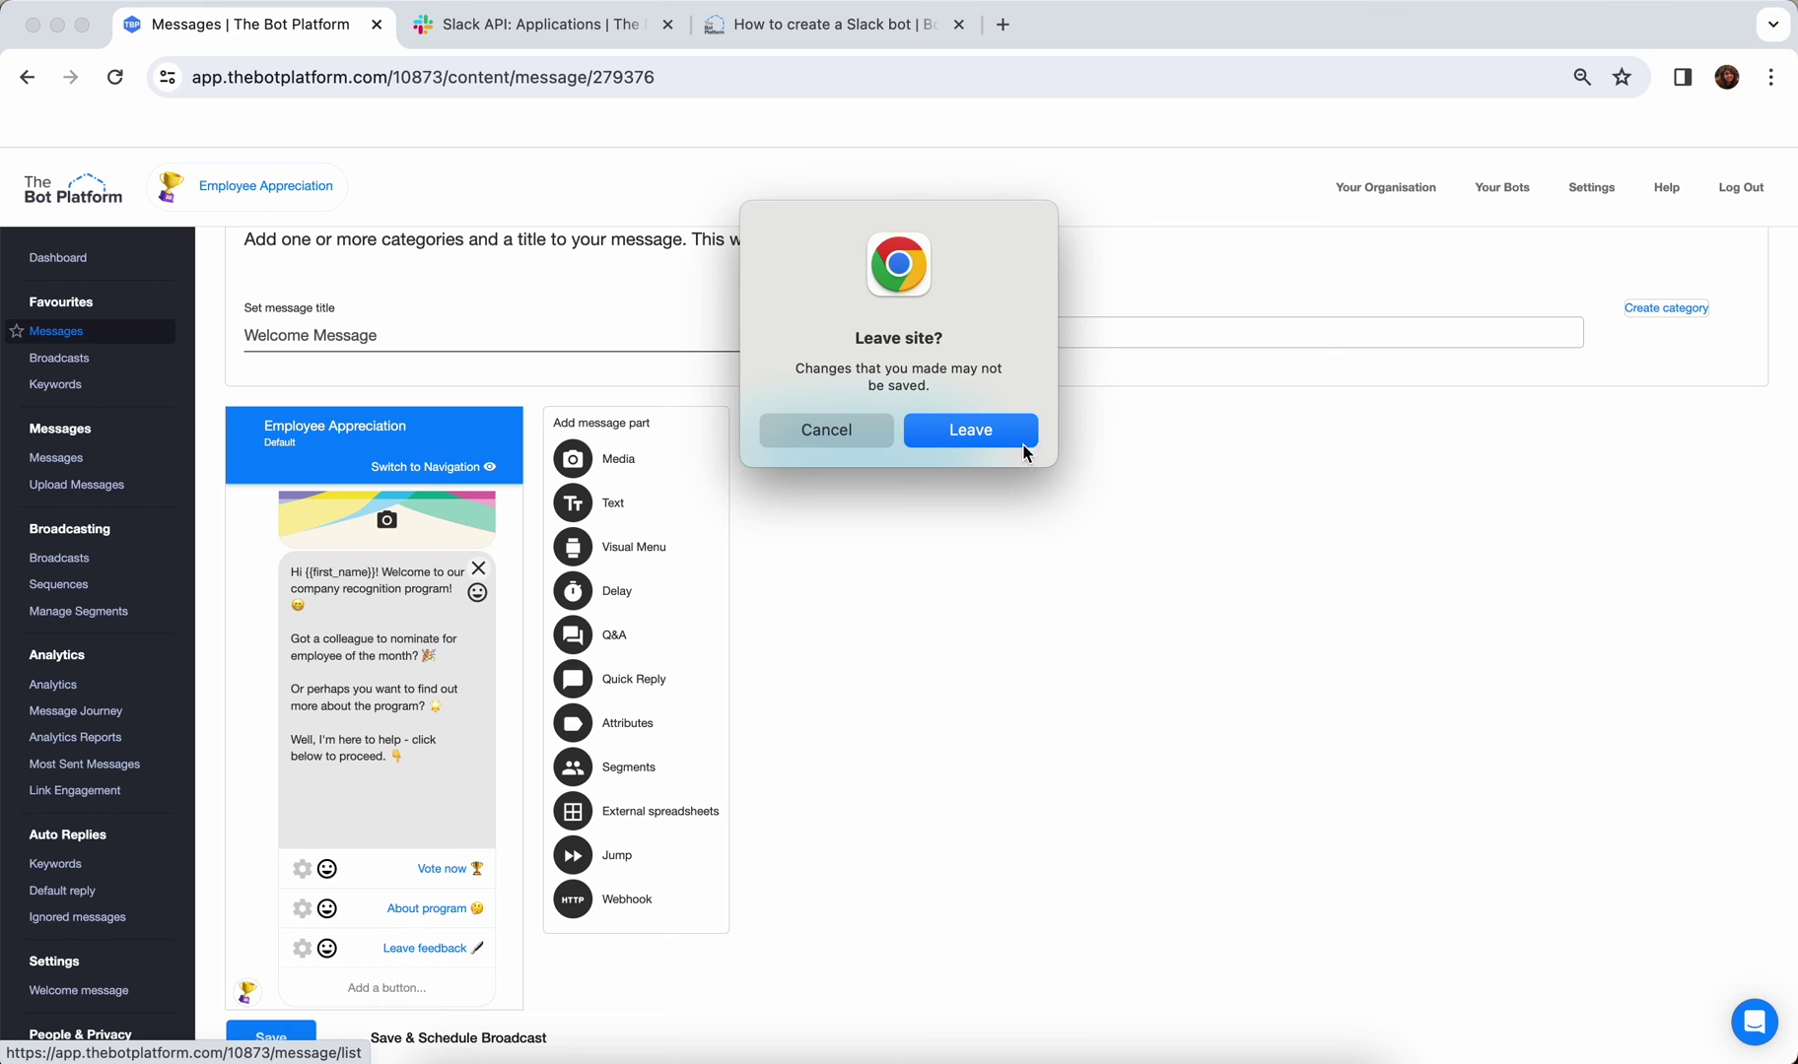
click(993, 428)
scroll(1189, 774, down, 5)
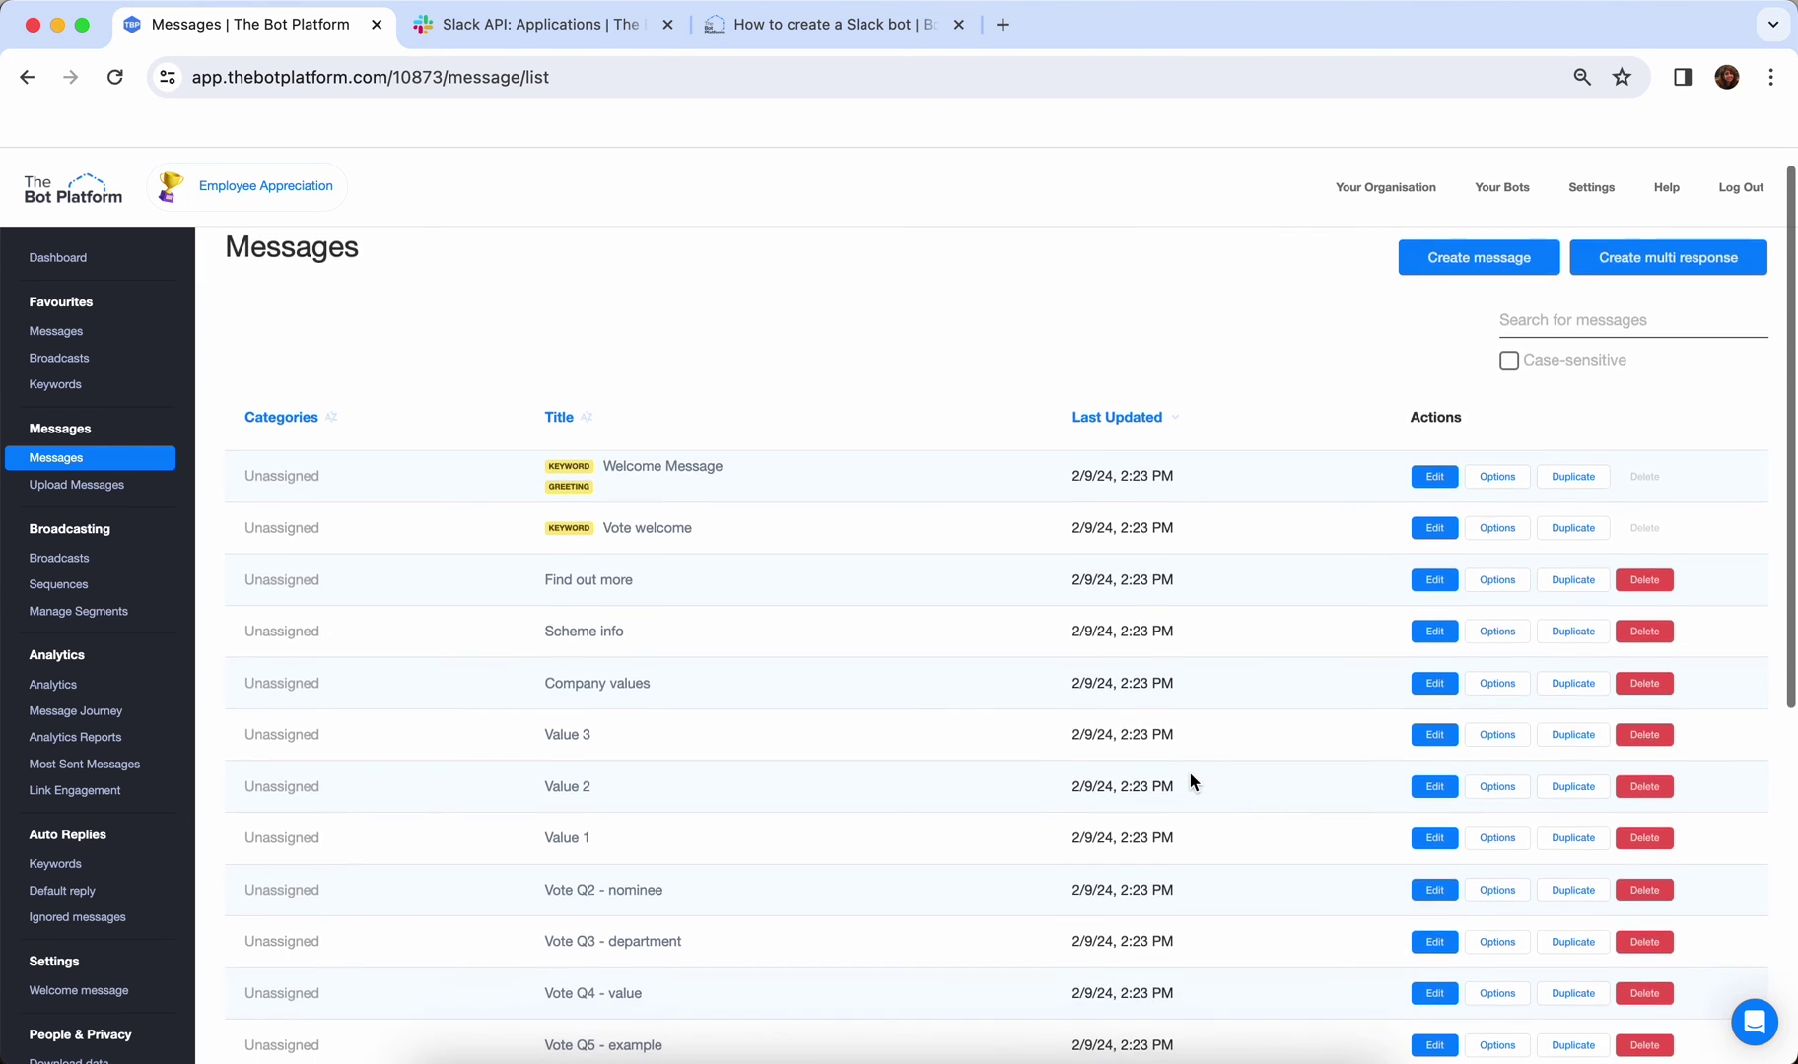
Review the Vote welcome message, then leave without saving back to Messages
scroll(1190, 773, down, 1)
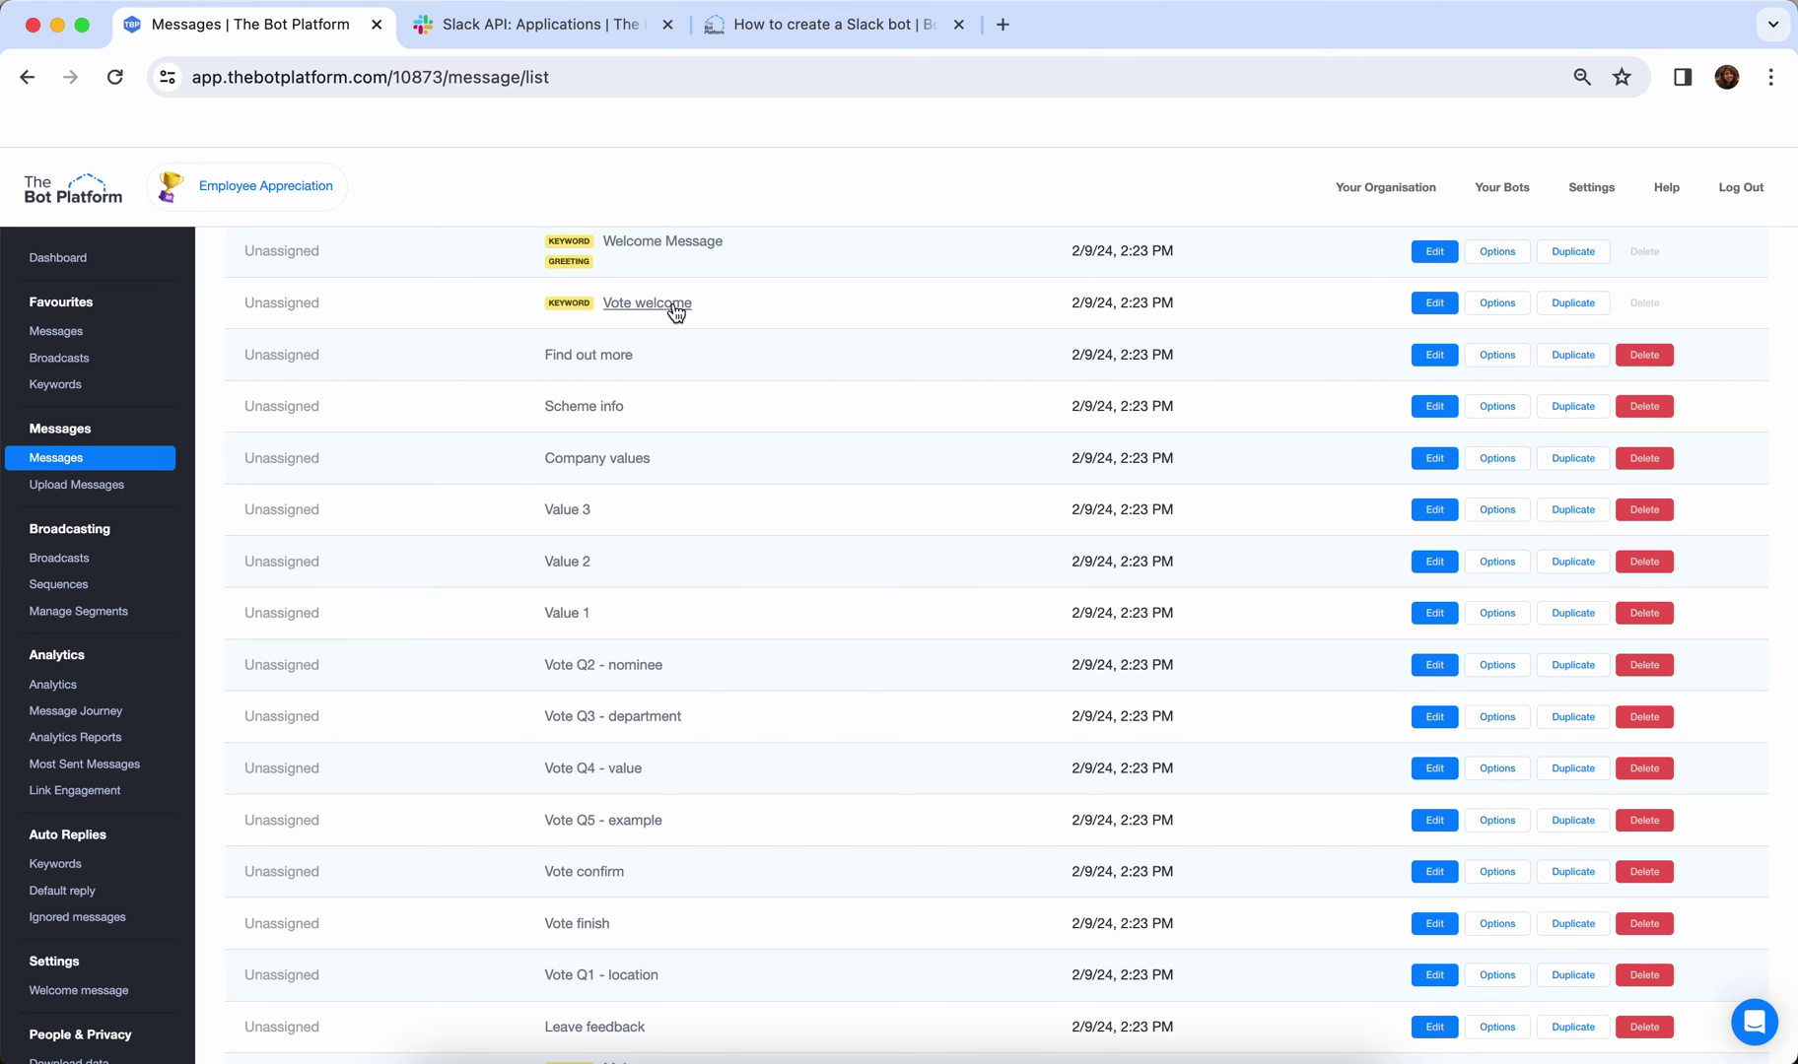
click(670, 308)
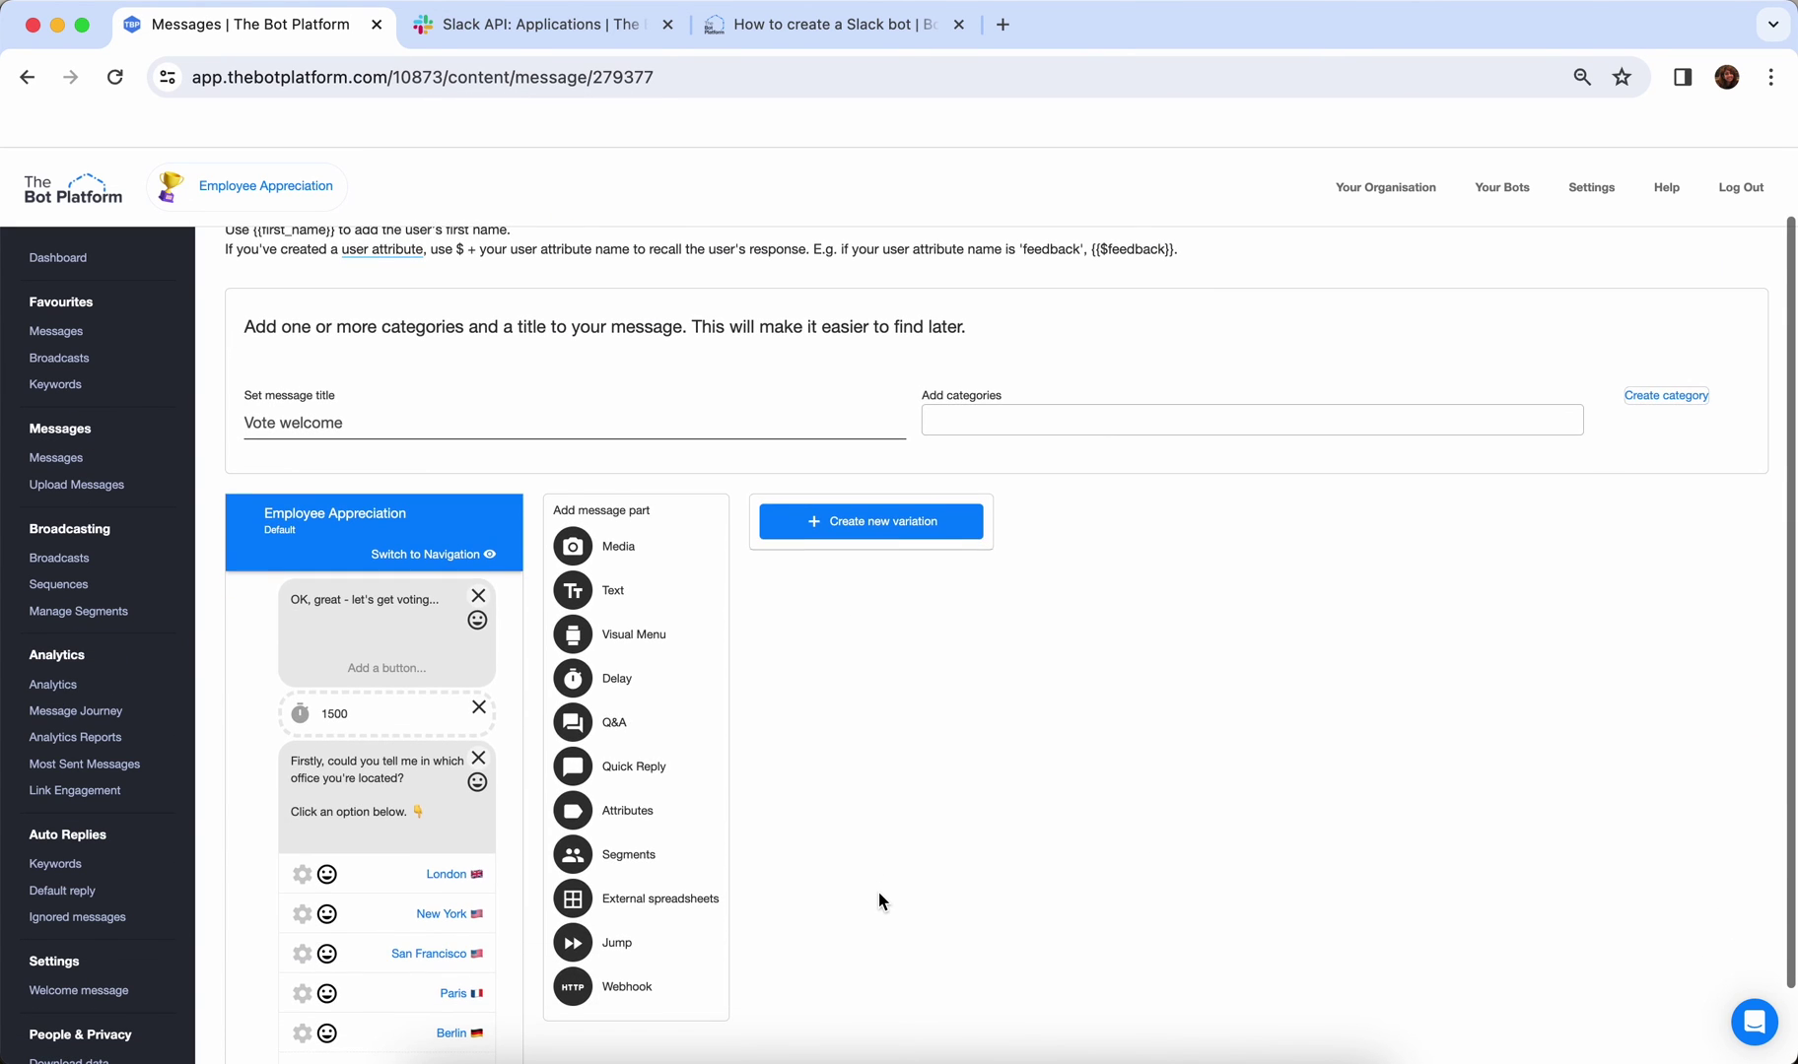
scroll(878, 892, down, 3)
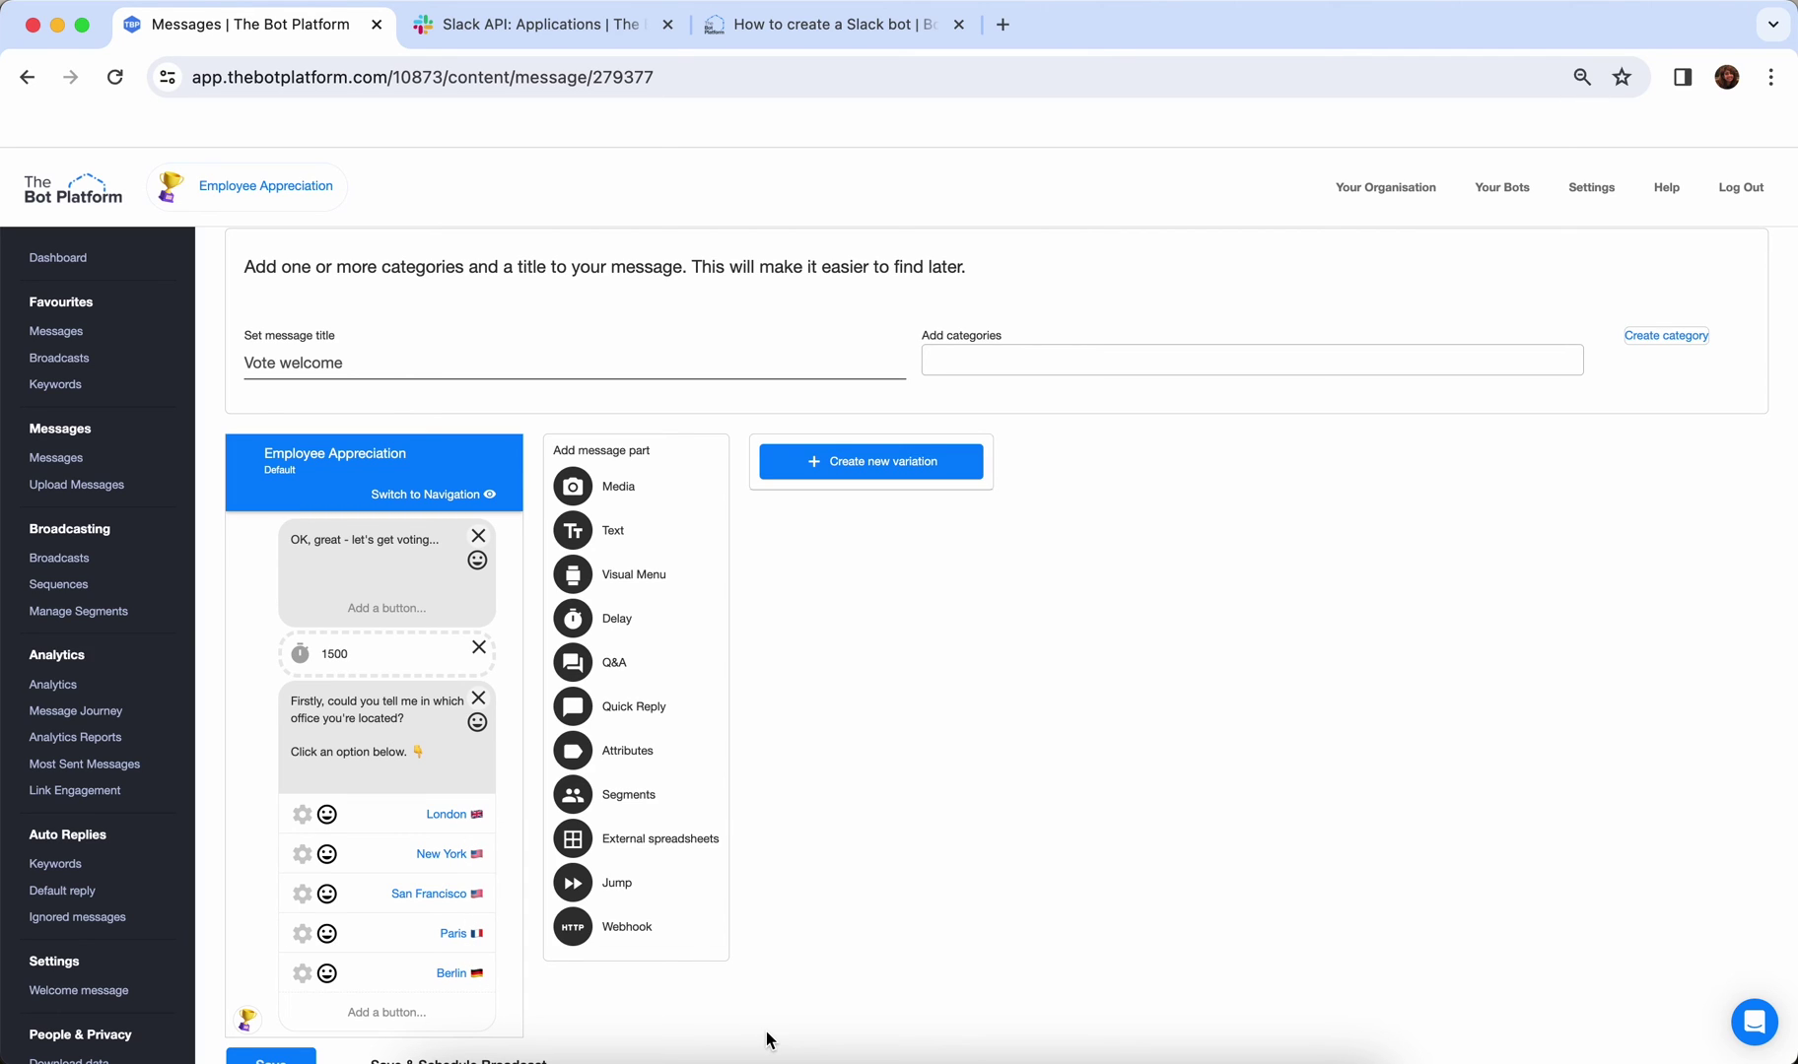
click(67, 337)
click(1007, 436)
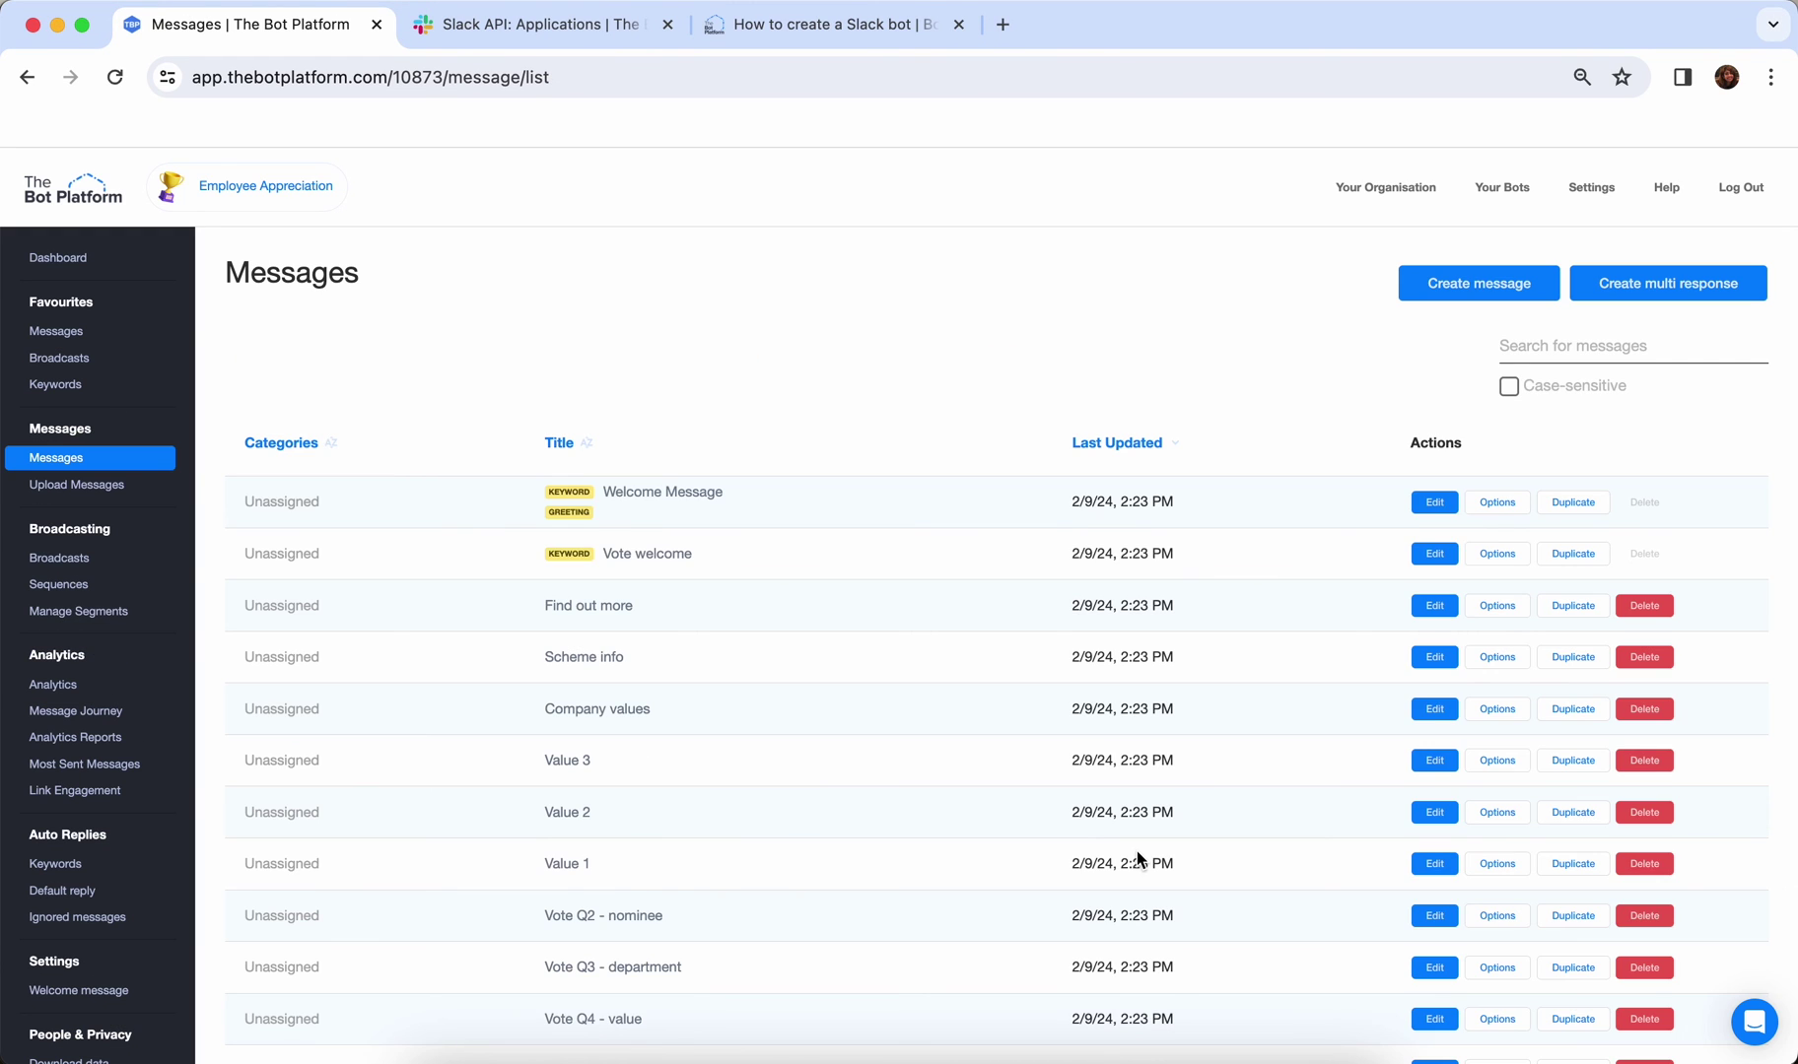
Scroll through the full list of the bot's messages
scroll(1137, 852, down, 3)
scroll(1136, 852, down, 2)
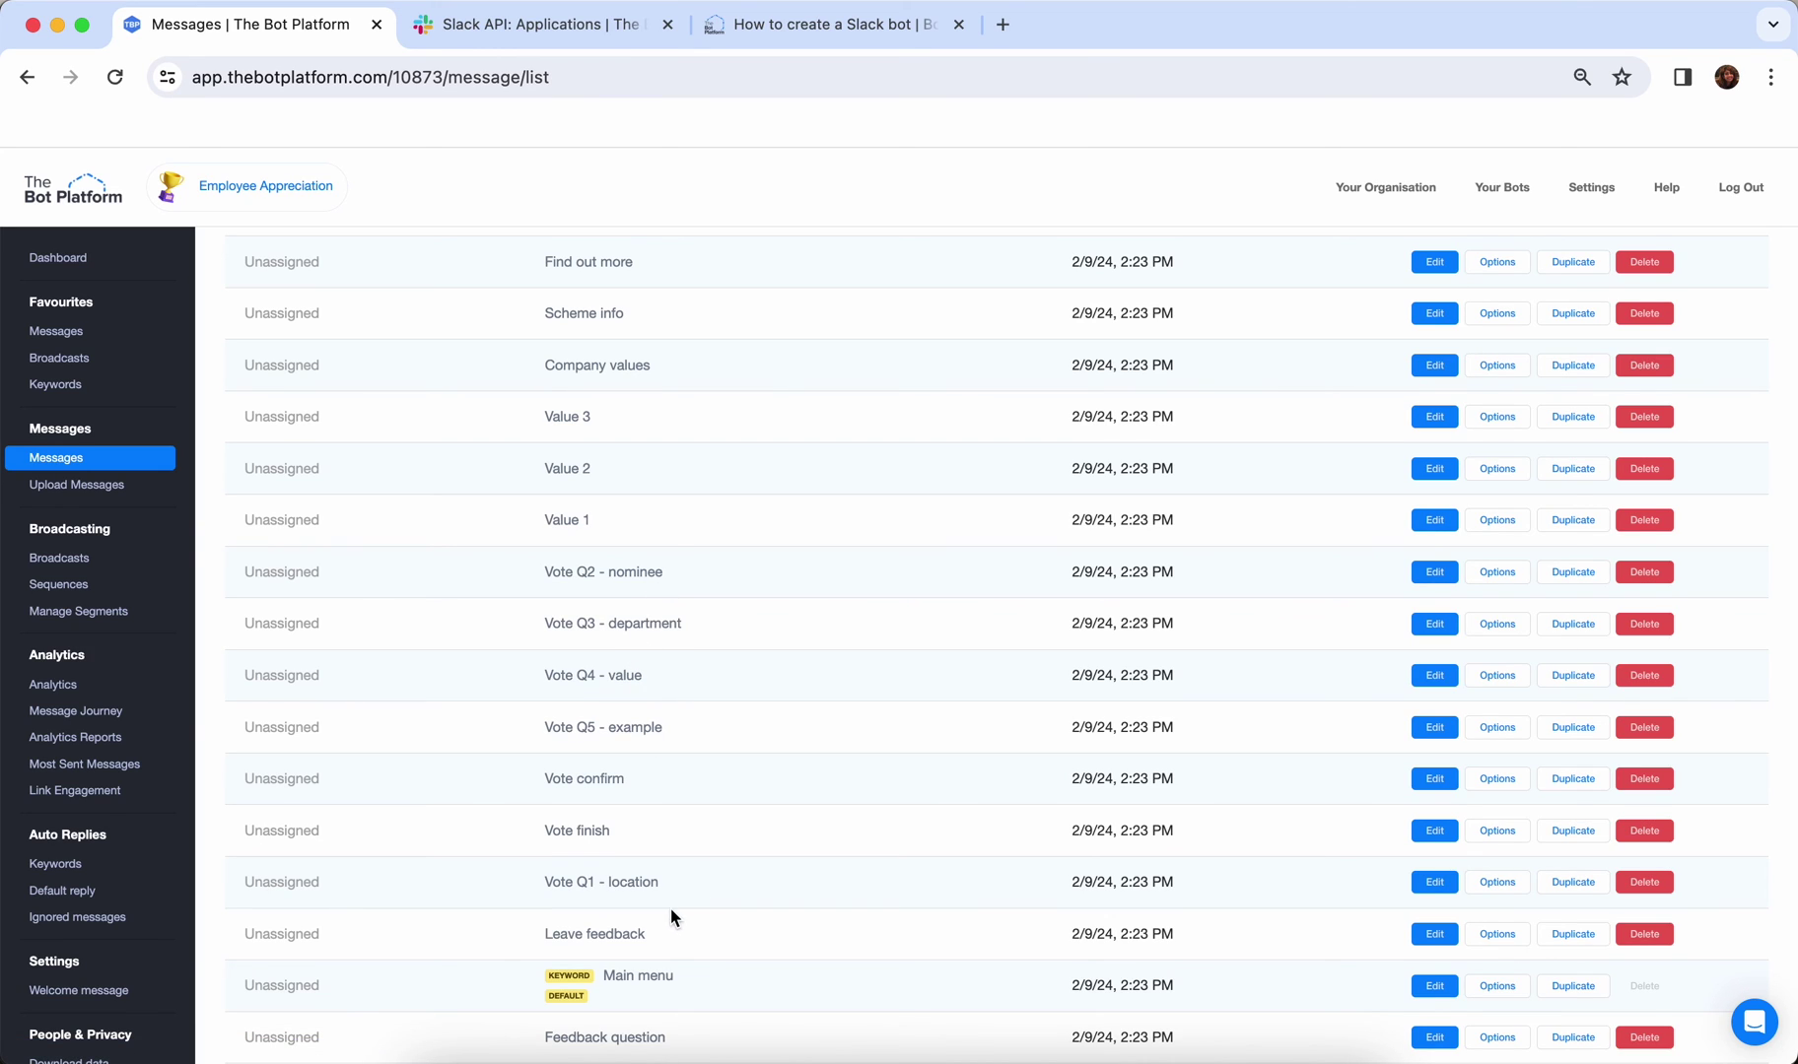
scroll(809, 932, down, 5)
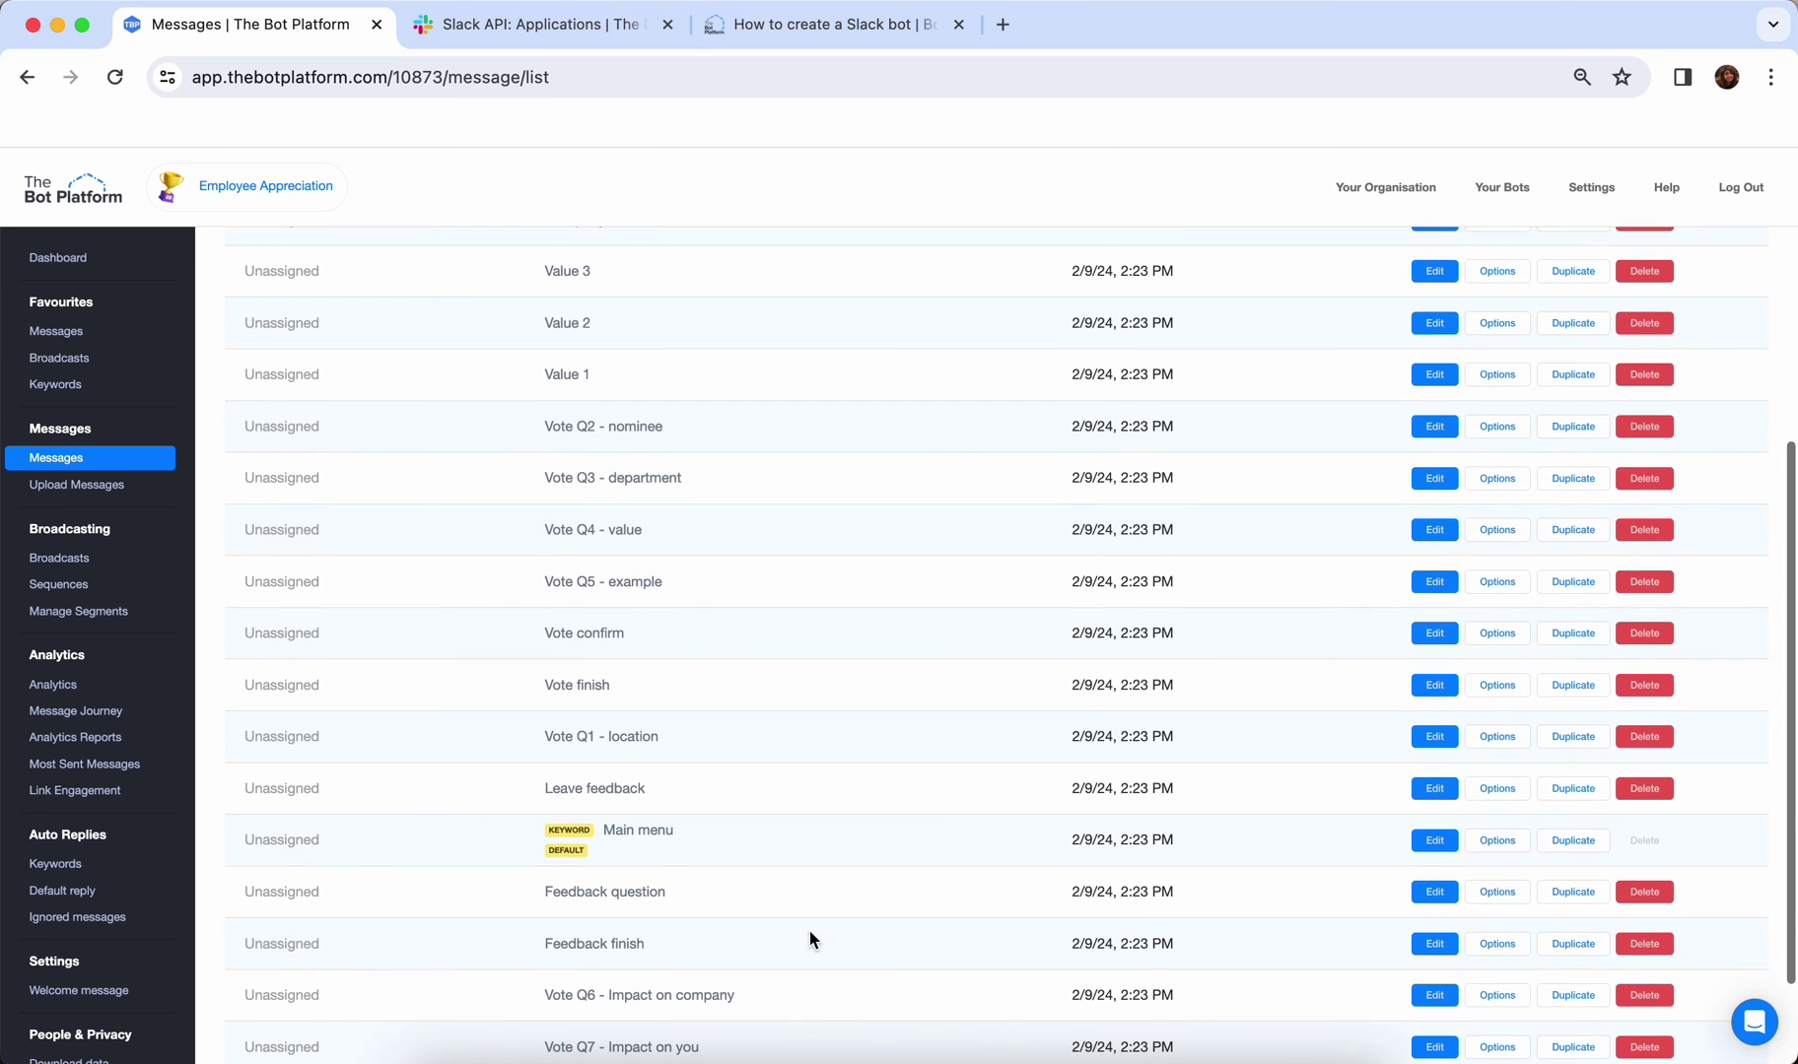
scroll(810, 929, up, 10)
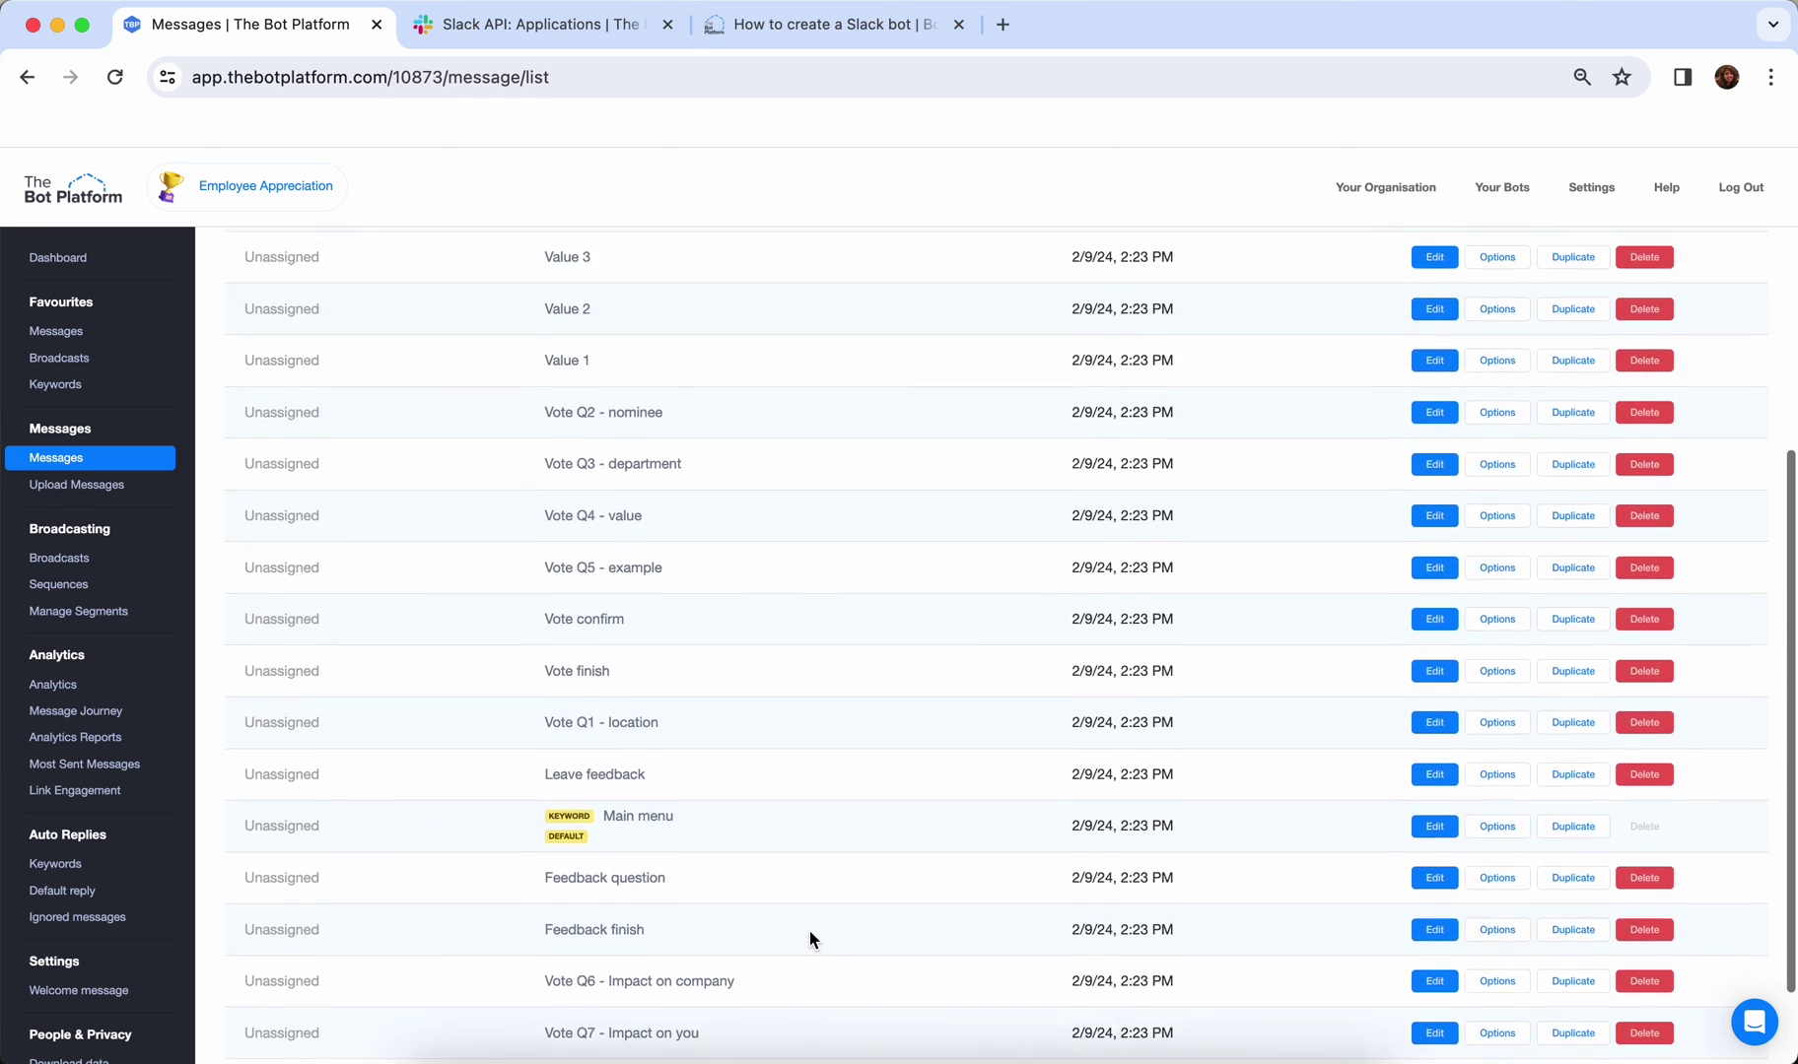
scroll(809, 929, up, 2)
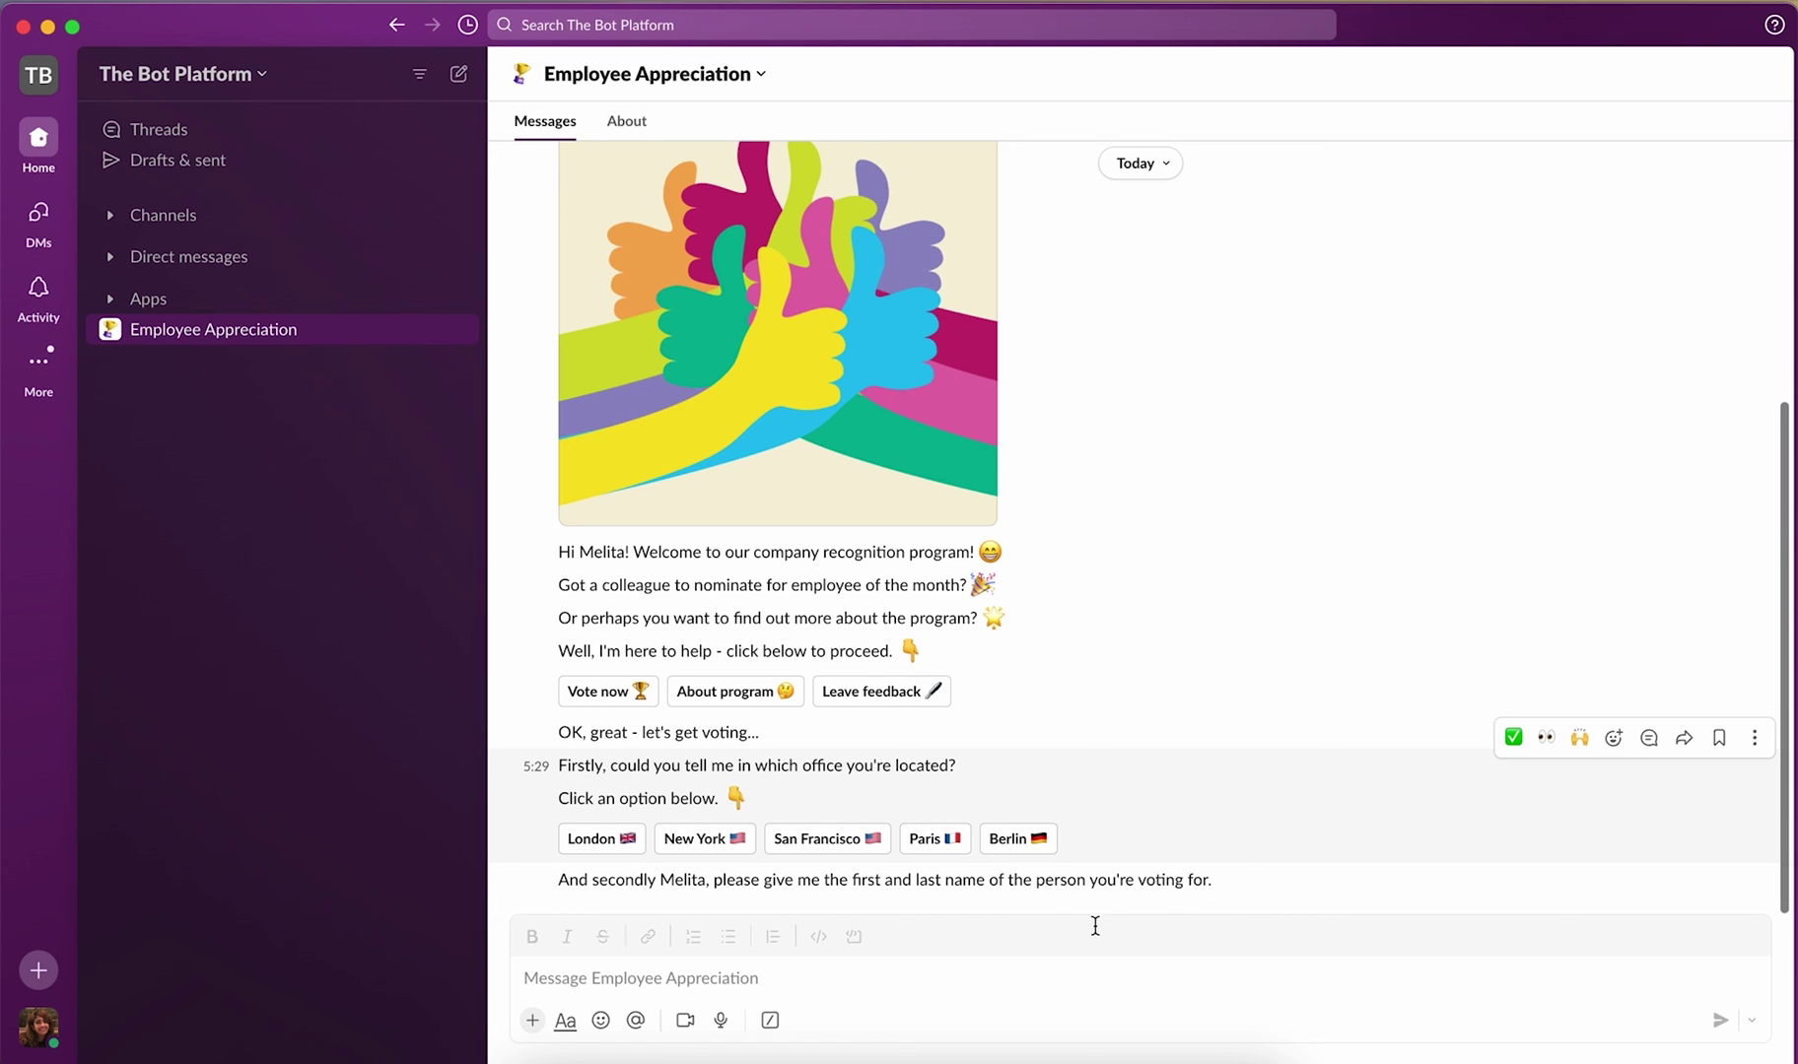
Send the nominee's full name to the Employee Appreciation bot
click(1005, 993)
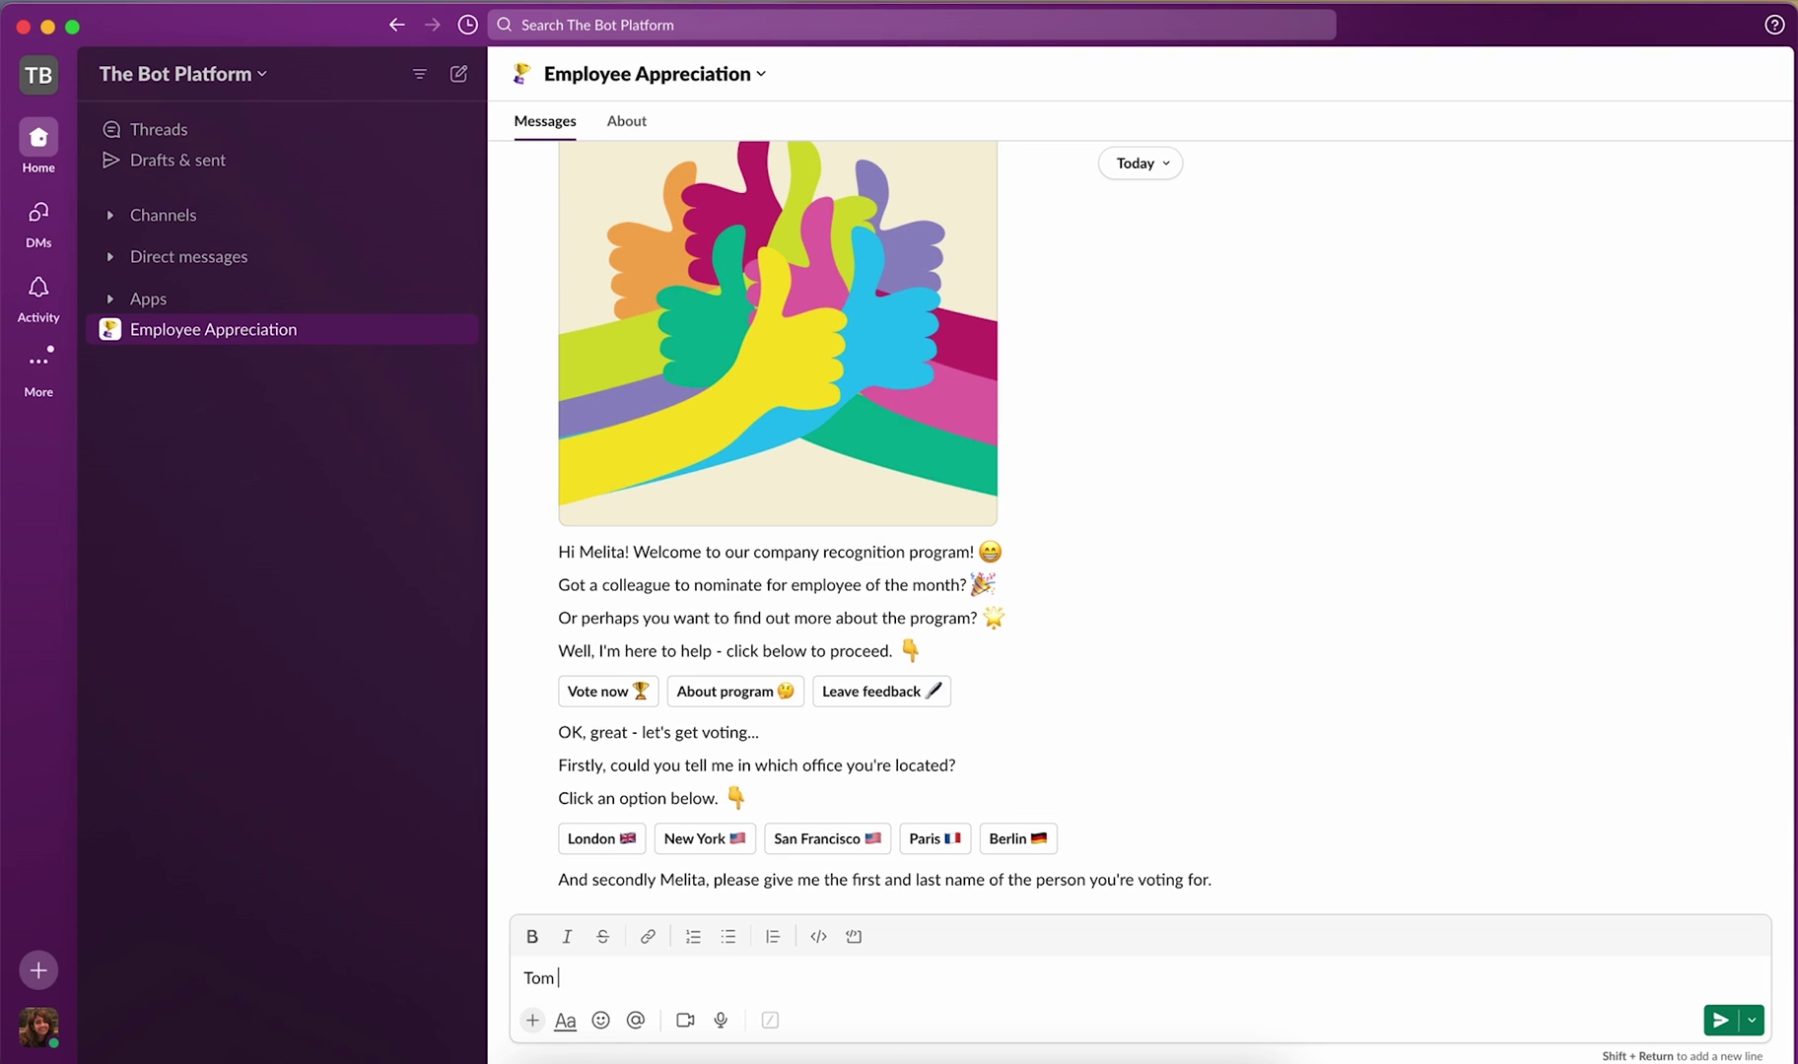
key(Return)
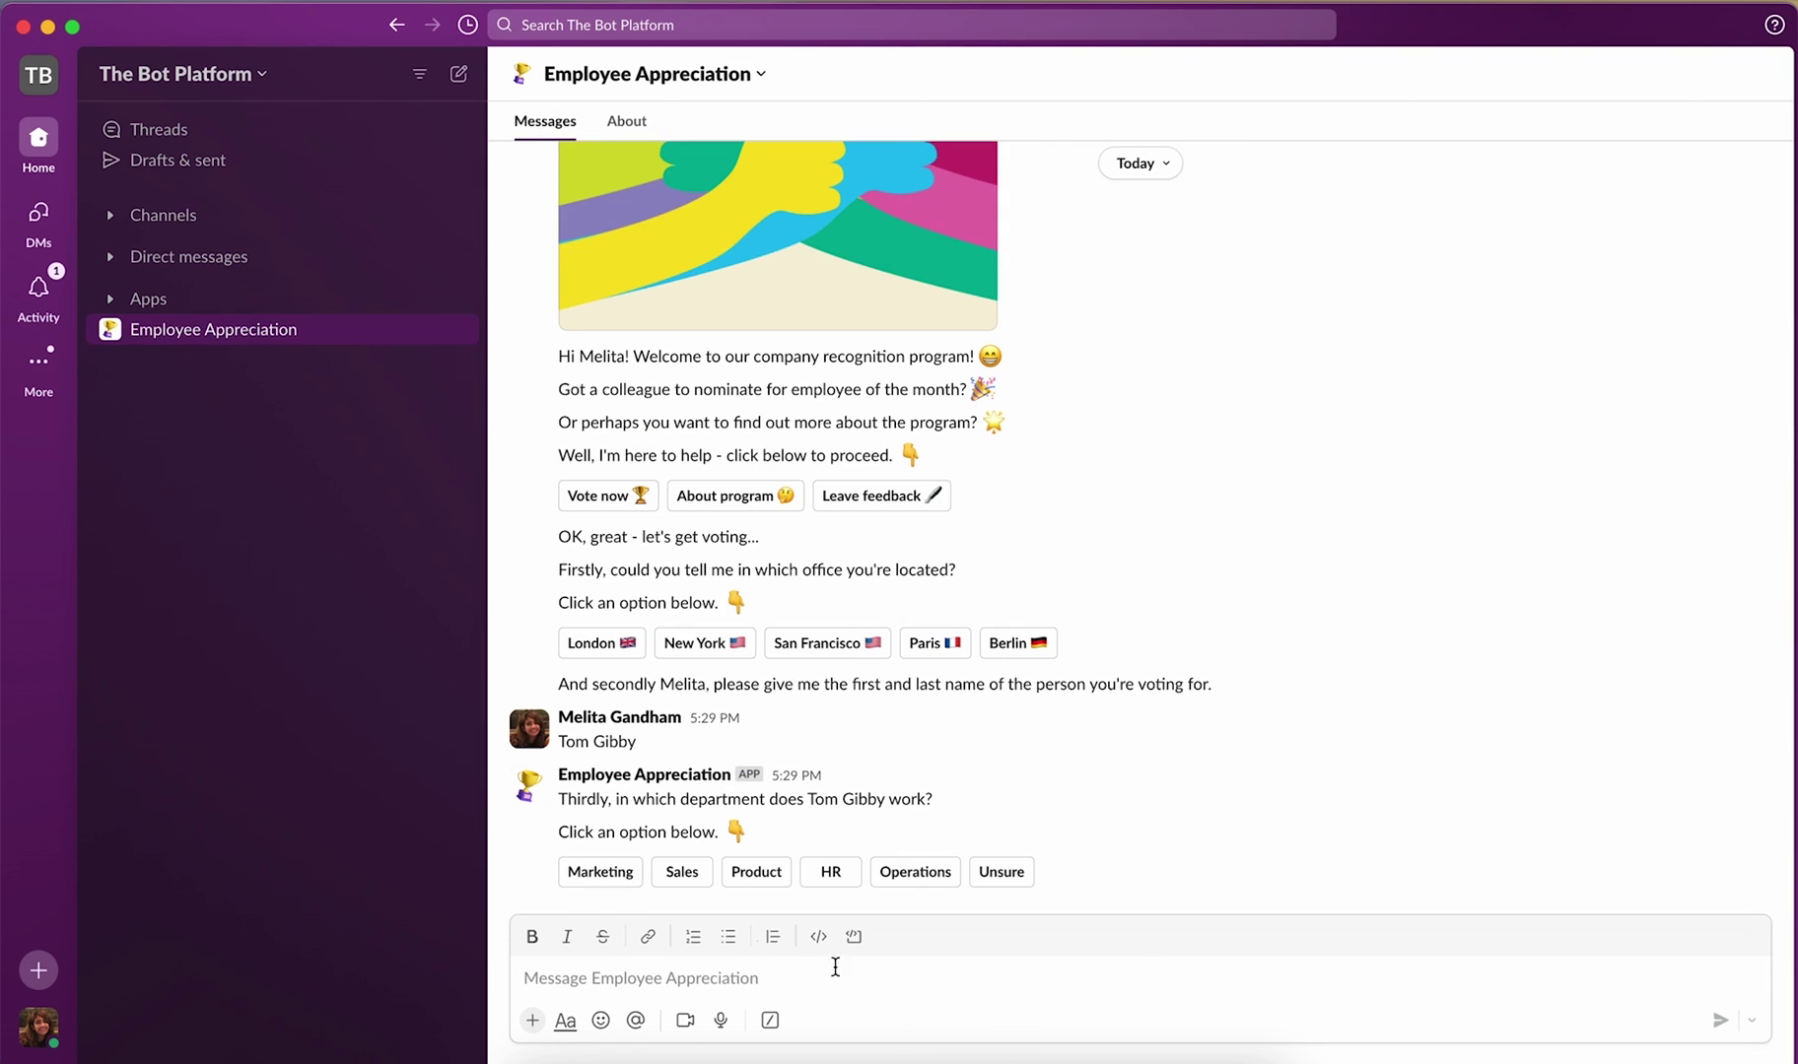
Choose Marketing and 'A will to win', then begin the example 'Always creating'
click(628, 876)
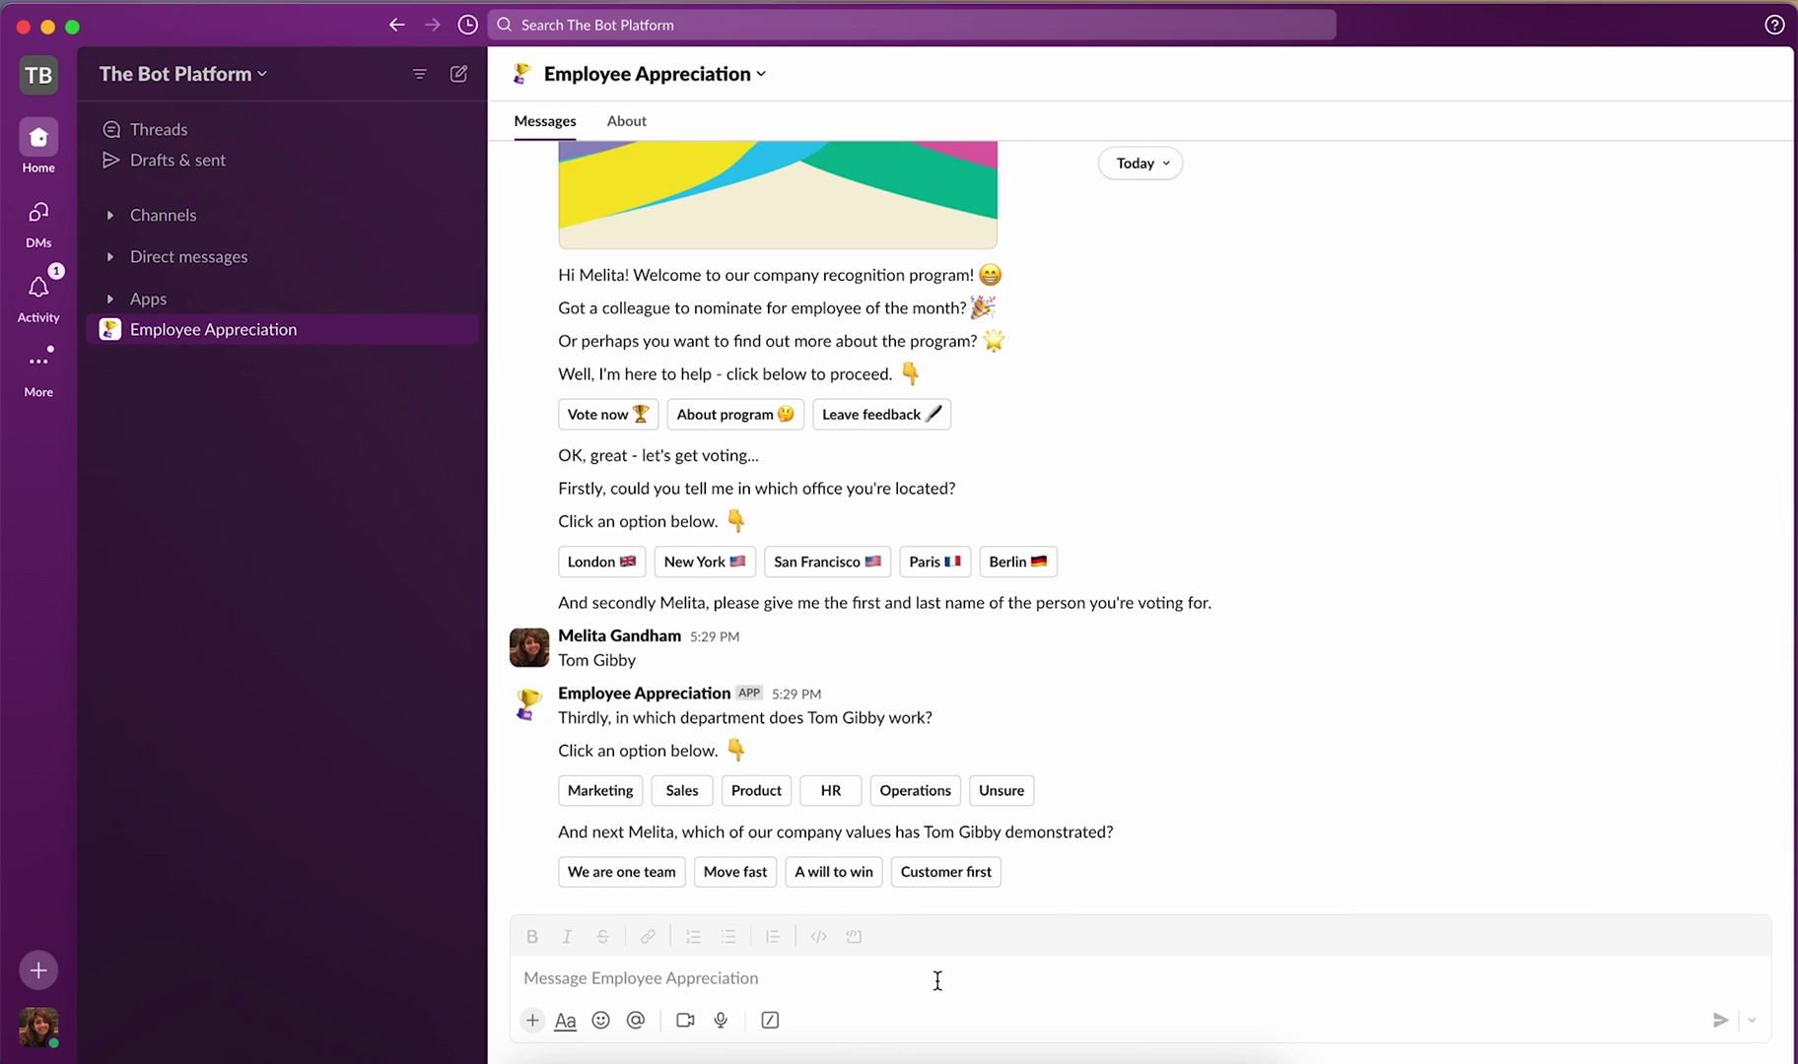
click(855, 873)
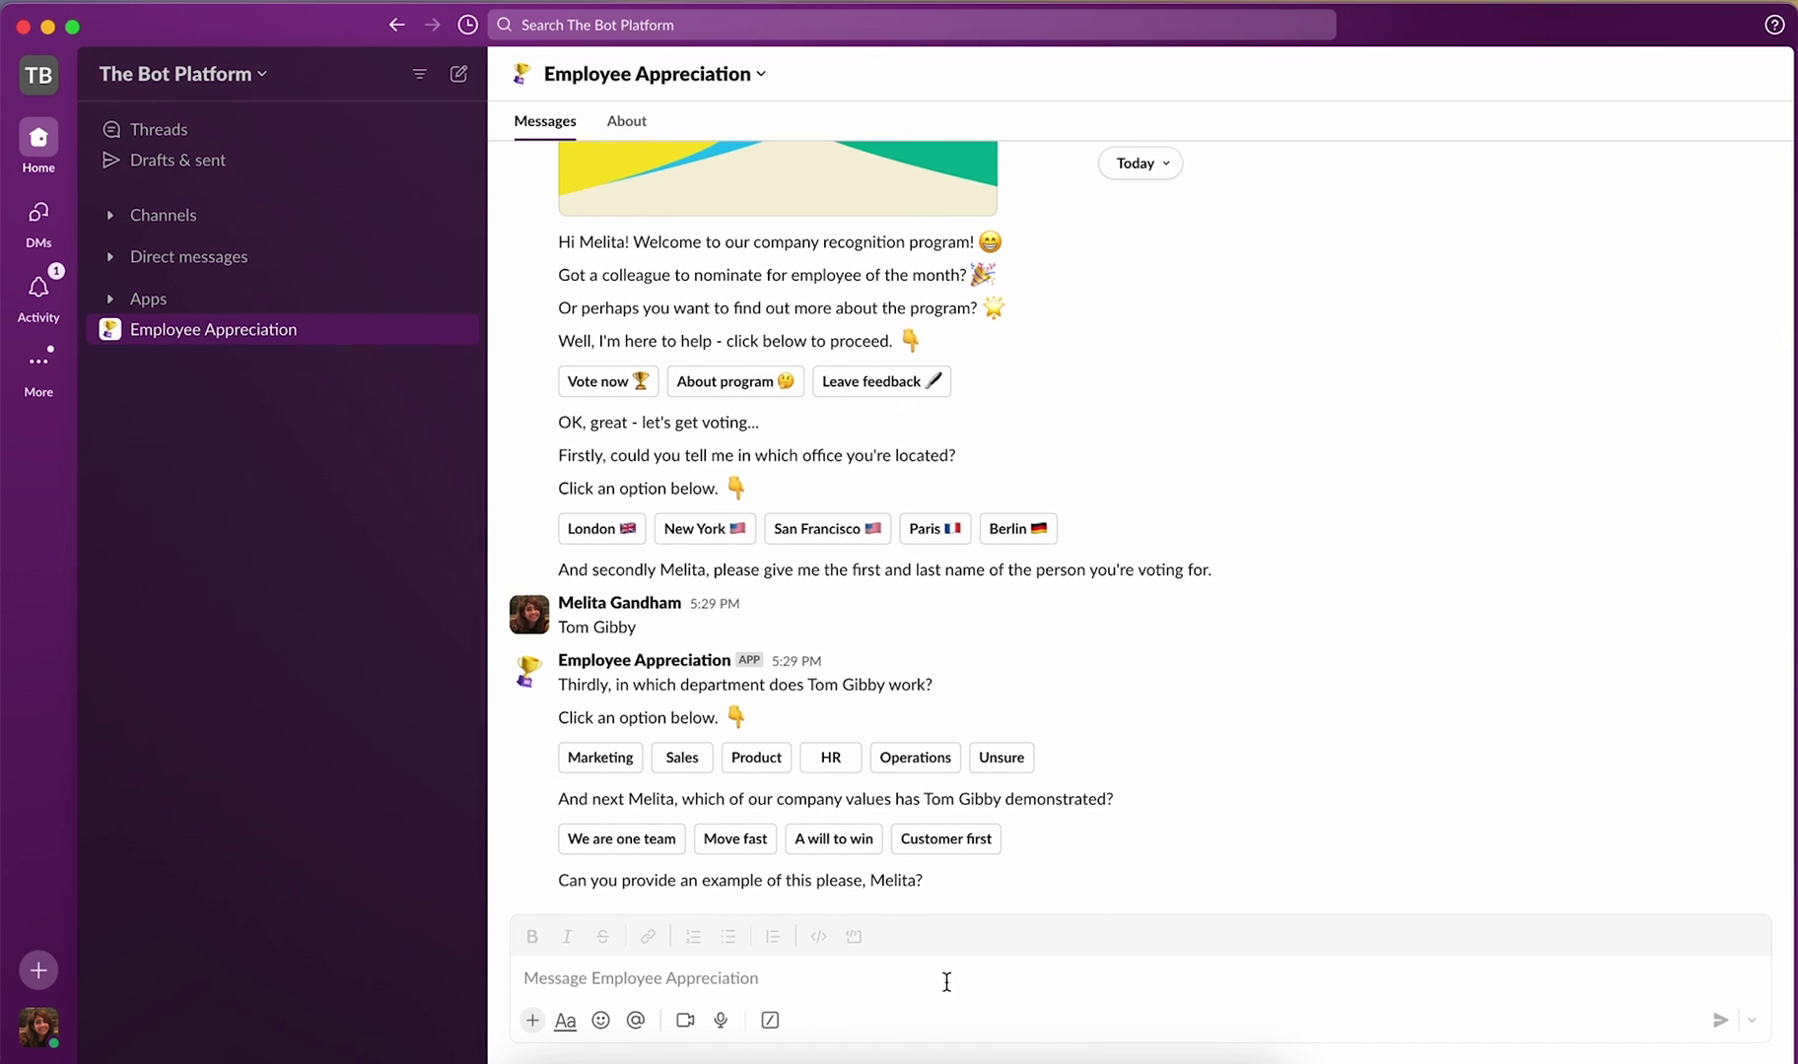
click(946, 983)
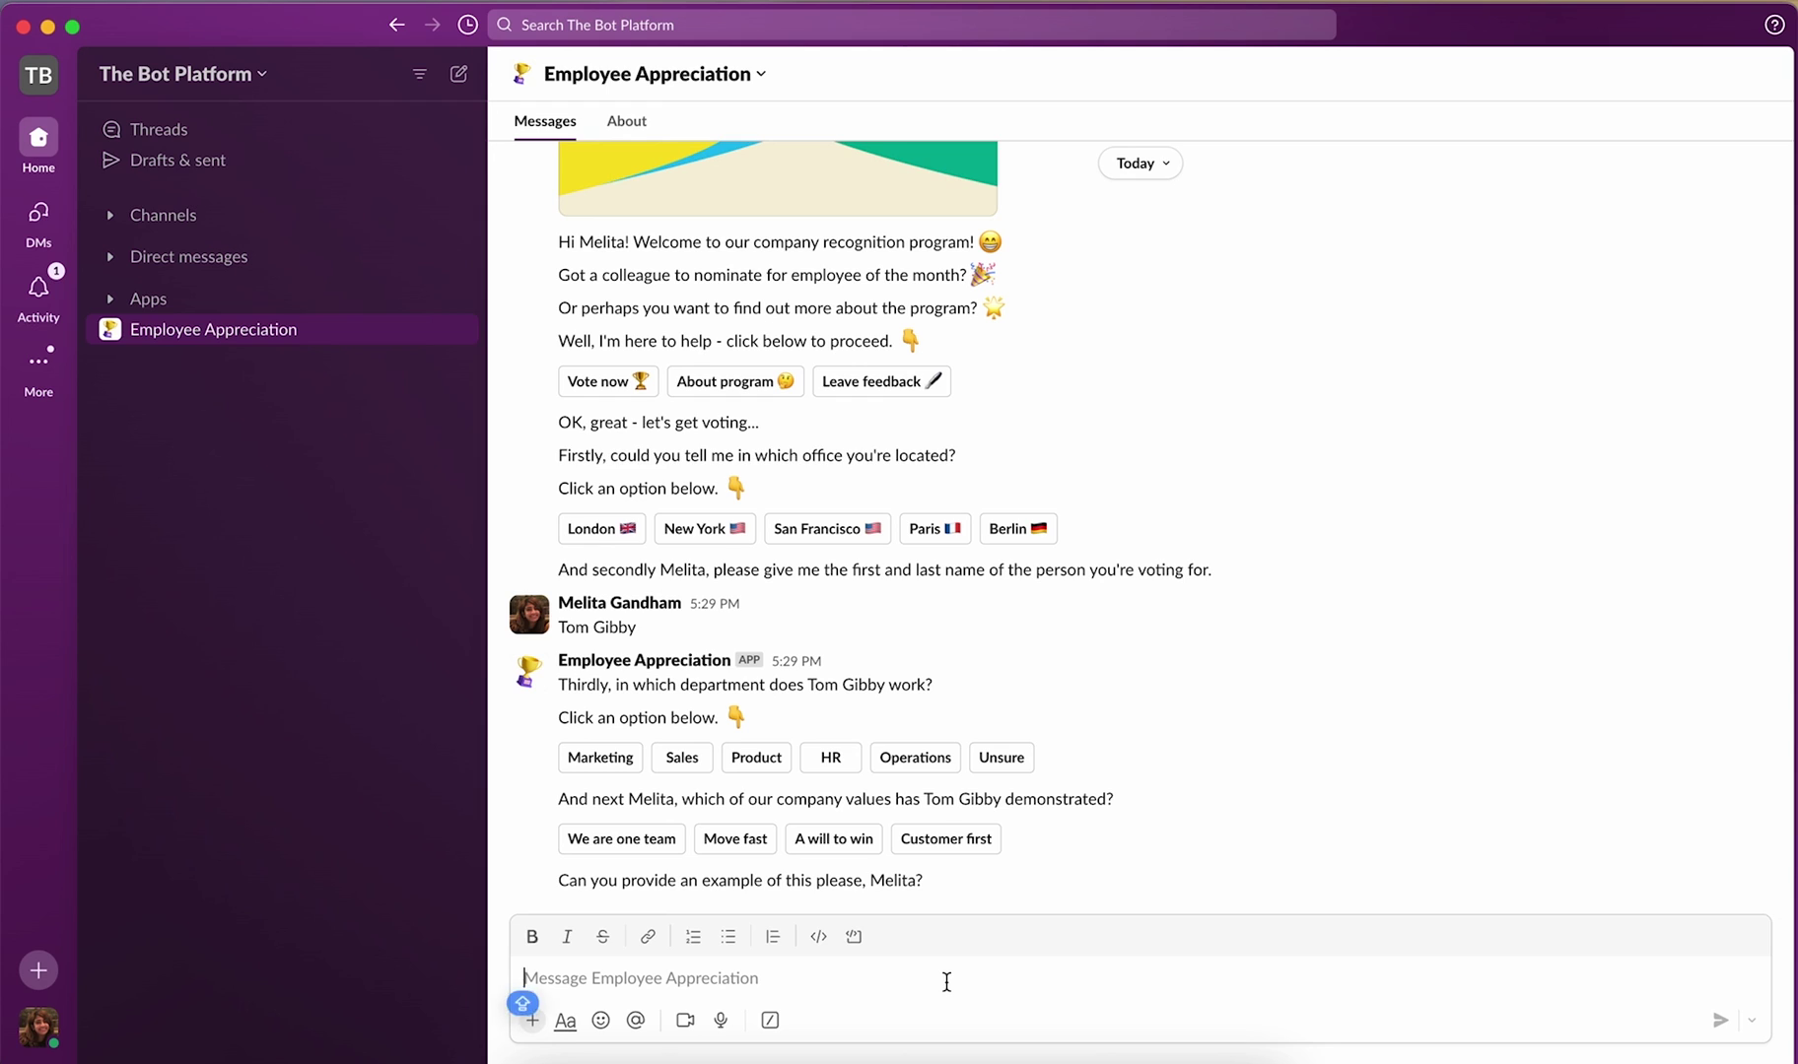
text(Always creating)
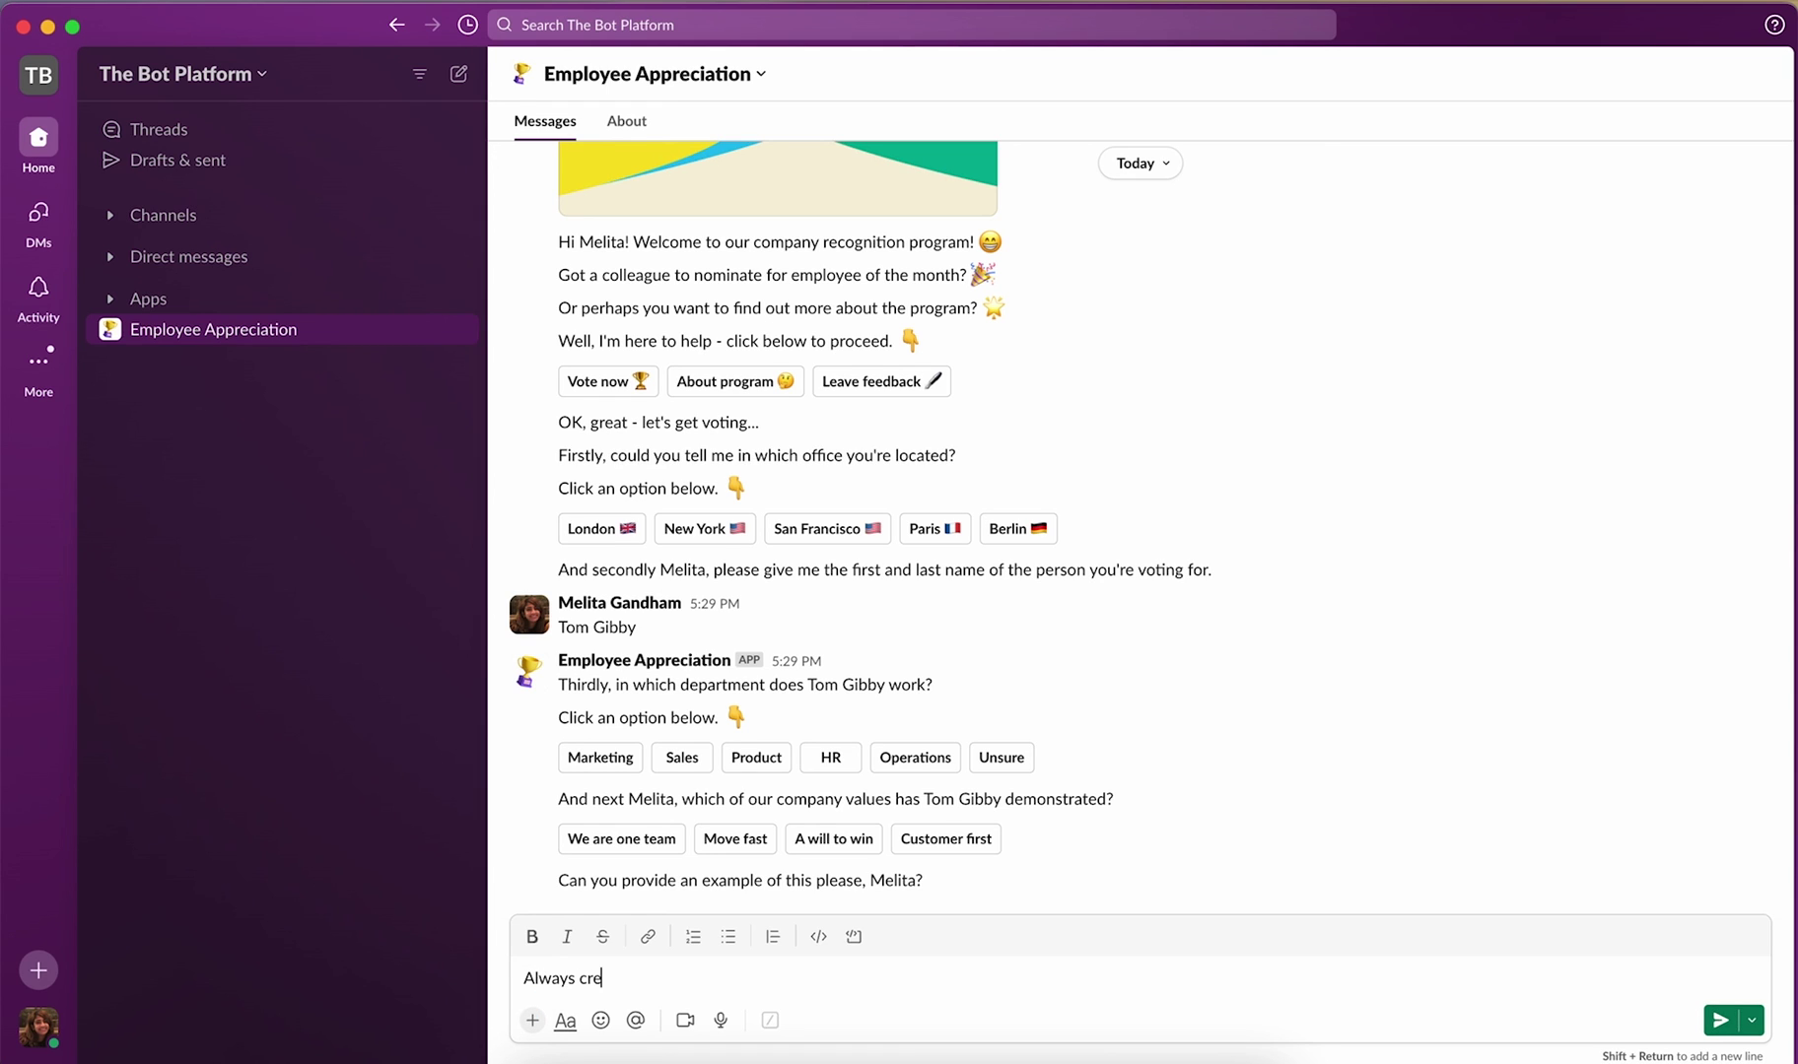